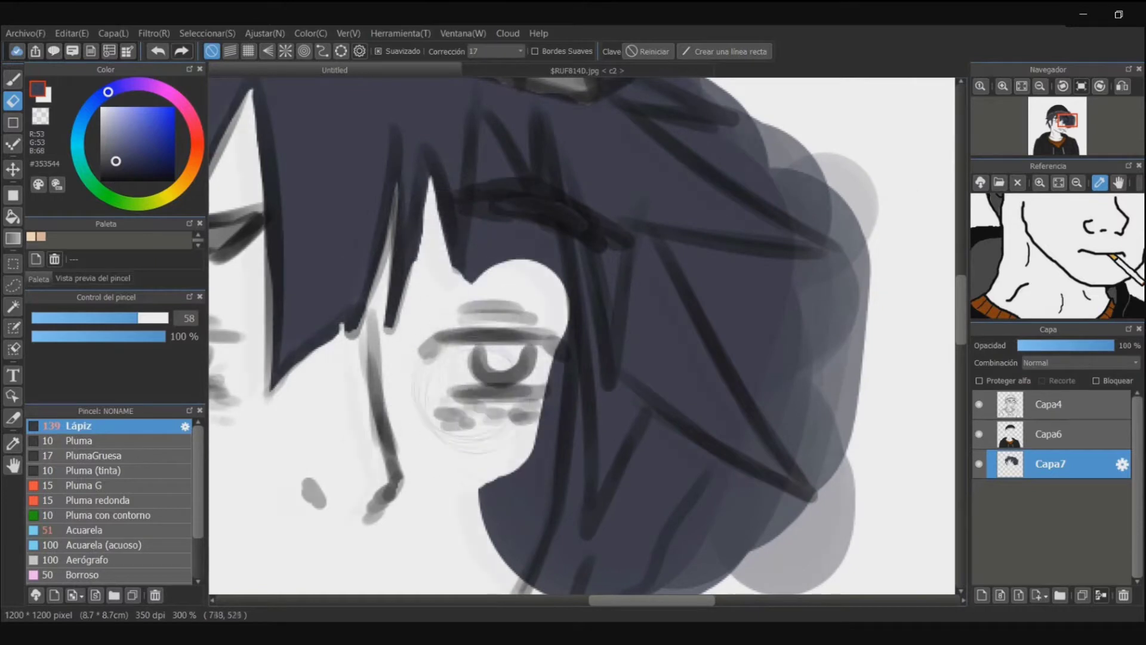
- Erase the hair colour that spills outside the outline of the character's hair on layer Capa7
{"action": "scroll", "coordinate": [409, 358], "scroll_direction": "down", "scroll_amount": 5}
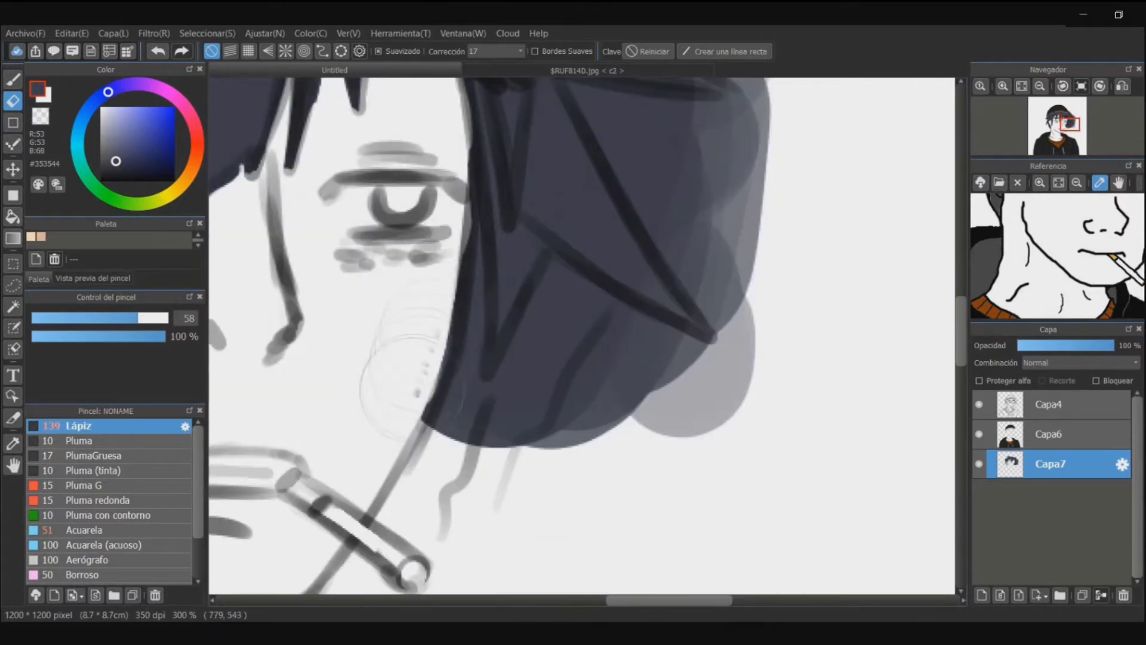
{"action": "left_click_drag", "start_coordinate": [447, 351], "coordinate": [322, 286]}
{"action": "left_click_drag", "start_coordinate": [315, 347], "coordinate": [387, 322]}
{"action": "left_click_drag", "start_coordinate": [483, 337], "coordinate": [597, 346]}
{"action": "left_click_drag", "start_coordinate": [501, 274], "coordinate": [629, 307]}
{"action": "left_click_drag", "start_coordinate": [507, 239], "coordinate": [442, 414]}
{"action": "mouse_move", "coordinate": [380, 194]}
{"action": "left_mouse_down"}
{"action": "mouse_move", "coordinate": [468, 289]}
{"action": "mouse_move", "coordinate": [535, 406]}
{"action": "mouse_move", "coordinate": [588, 253]}
{"action": "left_mouse_up"}
{"action": "left_click_drag", "start_coordinate": [618, 223], "coordinate": [622, 344]}
{"action": "left_click_drag", "start_coordinate": [359, 188], "coordinate": [602, 311]}
{"action": "mouse_move", "coordinate": [463, 179]}
{"action": "left_mouse_down"}
{"action": "mouse_move", "coordinate": [532, 242]}
{"action": "mouse_move", "coordinate": [860, 306]}
{"action": "left_mouse_up"}
- Clean up more stray colour along the hair's edges with an eraser brush
{"action": "left_click", "coordinate": [13, 80]}
{"action": "left_click", "coordinate": [113, 530]}
{"action": "left_click", "coordinate": [119, 545]}
{"action": "scroll", "coordinate": [132, 538], "scroll_direction": "down", "scroll_amount": 3}
{"action": "left_click", "coordinate": [145, 563]}
{"action": "left_click_drag", "start_coordinate": [370, 335], "coordinate": [799, 272]}
{"action": "left_click", "coordinate": [110, 318]}
{"action": "left_click_drag", "start_coordinate": [378, 381], "coordinate": [296, 377]}
- Repaint the fringe strands below the hat band with the Acuarela brush at size 20
{"action": "scroll", "coordinate": [114, 530], "scroll_direction": "up", "scroll_amount": 3}
{"action": "left_click", "coordinate": [113, 530]}
{"action": "left_click", "coordinate": [88, 318]}
{"action": "scroll", "coordinate": [418, 358], "scroll_direction": "down", "scroll_amount": 5}
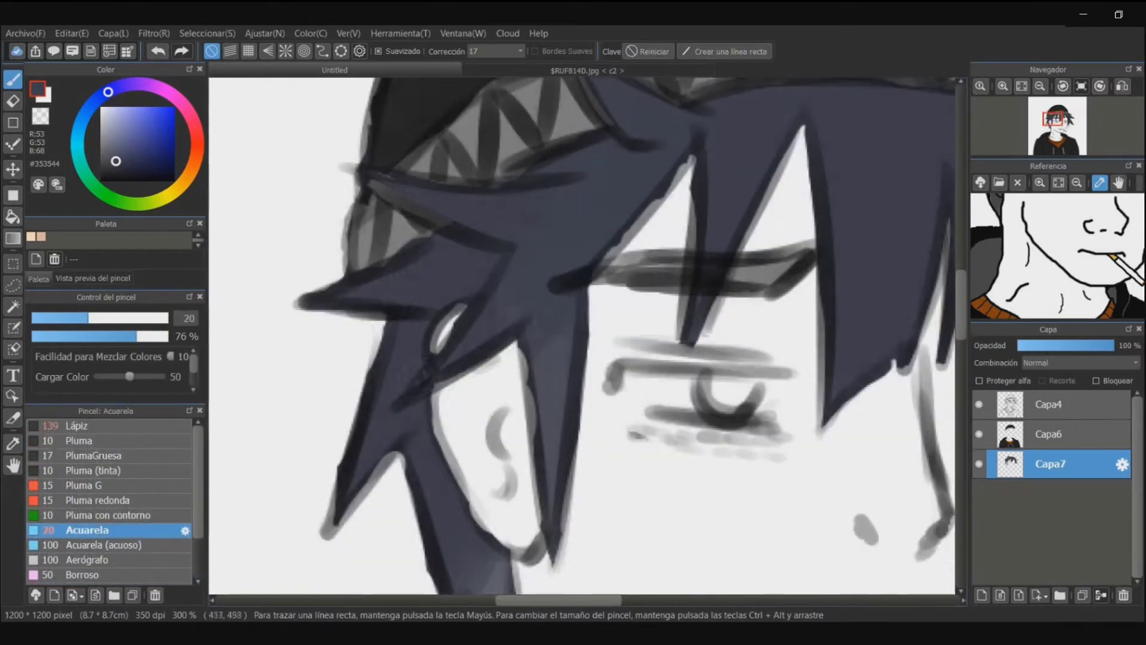
{"action": "scroll", "coordinate": [417, 418], "scroll_direction": "up", "scroll_amount": 6}
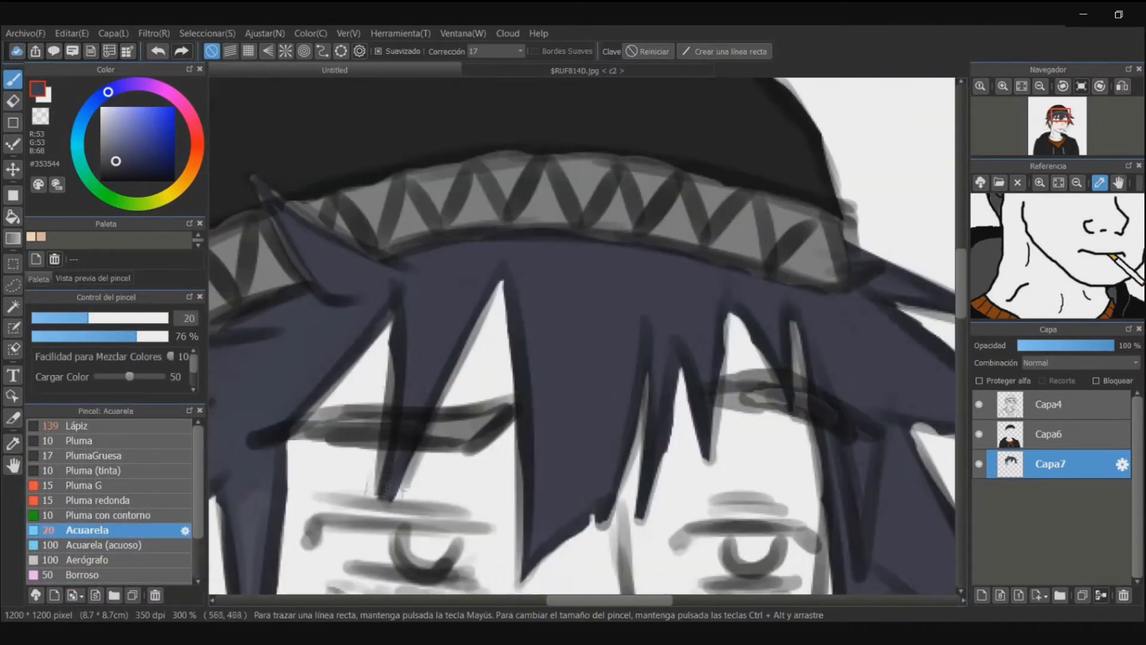
{"action": "left_click_drag", "start_coordinate": [387, 486], "coordinate": [385, 508]}
{"action": "left_click_drag", "start_coordinate": [597, 447], "coordinate": [570, 364]}
{"action": "left_click_drag", "start_coordinate": [703, 233], "coordinate": [685, 352]}
{"action": "left_click_drag", "start_coordinate": [719, 260], "coordinate": [746, 300]}
{"action": "left_click_drag", "start_coordinate": [765, 239], "coordinate": [770, 280]}
{"action": "left_click_drag", "start_coordinate": [717, 448], "coordinate": [578, 299]}
{"action": "left_click_drag", "start_coordinate": [665, 400], "coordinate": [670, 460]}
{"action": "left_click_drag", "start_coordinate": [695, 457], "coordinate": [676, 494]}
{"action": "left_click_drag", "start_coordinate": [716, 358], "coordinate": [550, 392]}
- Rotate the canvas and touch up the hair along the underside of the hat band
{"action": "key", "text": "Right"}
{"action": "key", "text": "Right"}
{"action": "key", "text": "Right"}
{"action": "key", "text": "Right"}
{"action": "left_click_drag", "start_coordinate": [758, 271], "coordinate": [551, 291]}
{"action": "key", "text": "Up"}
{"action": "left_click_drag", "start_coordinate": [417, 298], "coordinate": [806, 334]}
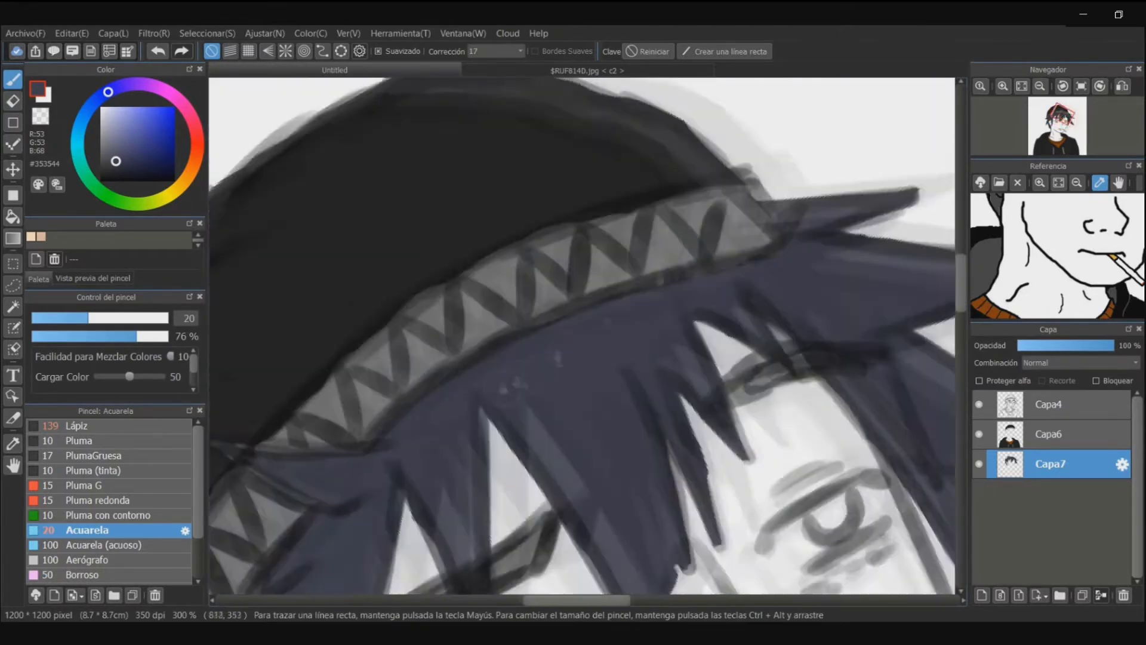
- Darken both eyebrows and the hair strands crossing them with the Acuarela brush
{"action": "scroll", "coordinate": [573, 370], "scroll_direction": "down", "scroll_amount": 4}
{"action": "scroll", "coordinate": [573, 370], "scroll_direction": "up", "scroll_amount": 6}
{"action": "key", "text": "Left"}
{"action": "key", "text": "Left"}
{"action": "key", "text": "Left"}
{"action": "key", "text": "Left"}
{"action": "left_click_drag", "start_coordinate": [644, 198], "coordinate": [651, 230]}
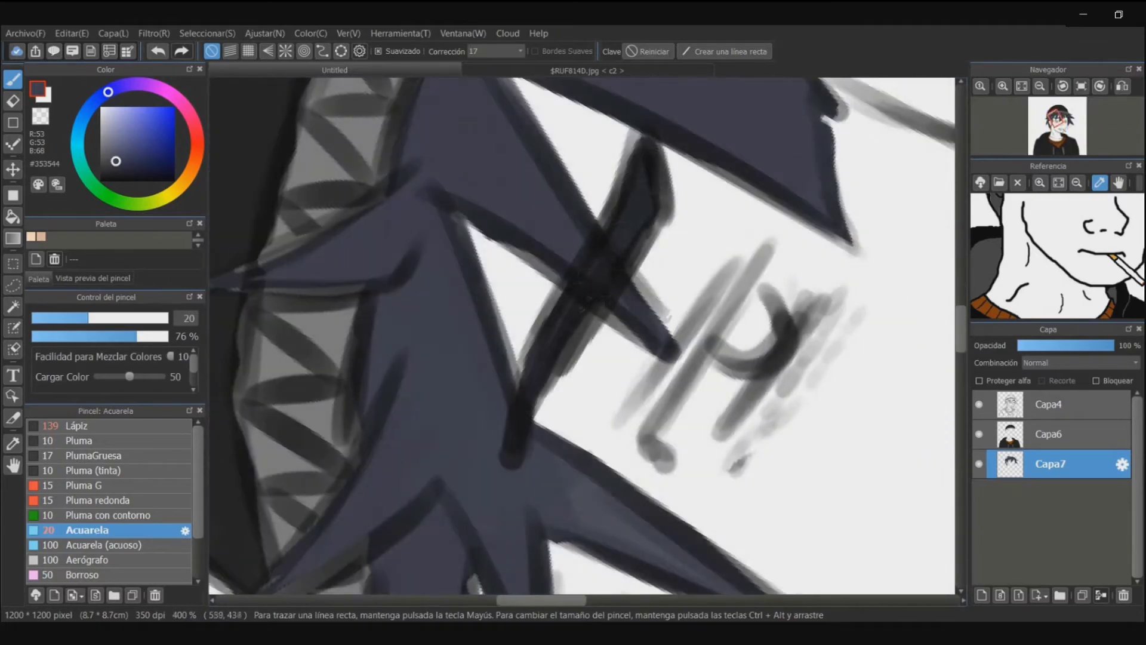
{"action": "key", "text": "Right"}
{"action": "key", "text": "Right"}
{"action": "key", "text": "Up"}
{"action": "left_click_drag", "start_coordinate": [716, 358], "coordinate": [418, 352]}
{"action": "left_click_drag", "start_coordinate": [466, 454], "coordinate": [726, 275]}
- Merge layer Capa6 into Capa7 and add a new empty layer
{"action": "left_click", "coordinate": [1049, 434]}
{"action": "left_click", "coordinate": [1101, 595]}
{"action": "key", "text": "ctrl+shift+n"}
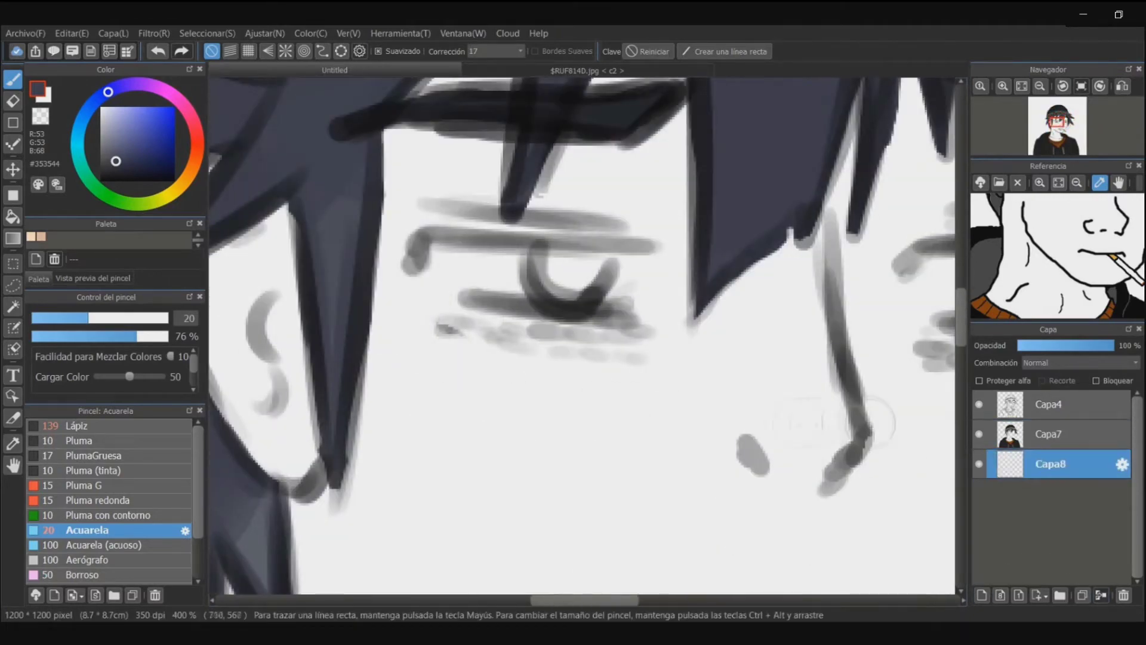
- Darken the shadows beneath the character's eyes
{"action": "left_click_drag", "start_coordinate": [620, 337], "coordinate": [652, 397]}
{"action": "scroll", "coordinate": [573, 370], "scroll_direction": "down", "scroll_amount": 3}
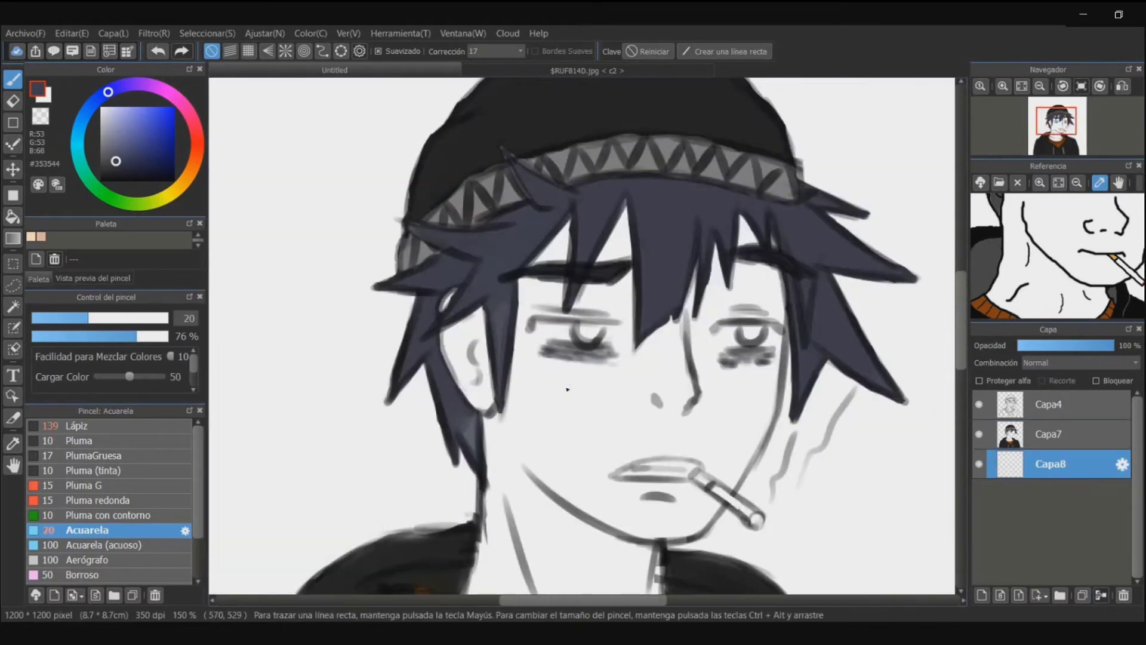
{"action": "scroll", "coordinate": [568, 389], "scroll_direction": "up", "scroll_amount": 1}
- Sample the dark clothing colour #181818 and touch up the hat and hoodie collar edges on layer Capa7
{"action": "left_click", "coordinate": [1049, 434]}
{"action": "left_click_drag", "start_coordinate": [573, 262], "coordinate": [540, 472]}
{"action": "left_click", "coordinate": [384, 302], "text": "alt"}
{"action": "scroll", "coordinate": [384, 302], "scroll_direction": "up", "scroll_amount": 1}
{"action": "left_click_drag", "start_coordinate": [383, 302], "coordinate": [452, 274]}
{"action": "mouse_move", "coordinate": [641, 124]}
{"action": "left_mouse_down"}
{"action": "mouse_move", "coordinate": [391, 285]}
{"action": "mouse_move", "coordinate": [281, 241]}
{"action": "left_mouse_up"}
{"action": "mouse_move", "coordinate": [627, 238]}
{"action": "left_mouse_down"}
{"action": "mouse_move", "coordinate": [722, 379]}
{"action": "mouse_move", "coordinate": [809, 338]}
{"action": "left_mouse_up"}
{"action": "left_click_drag", "start_coordinate": [573, 573], "coordinate": [547, 114]}
{"action": "left_click_drag", "start_coordinate": [561, 573], "coordinate": [531, 113]}
{"action": "left_click_drag", "start_coordinate": [525, 173], "coordinate": [531, 257]}
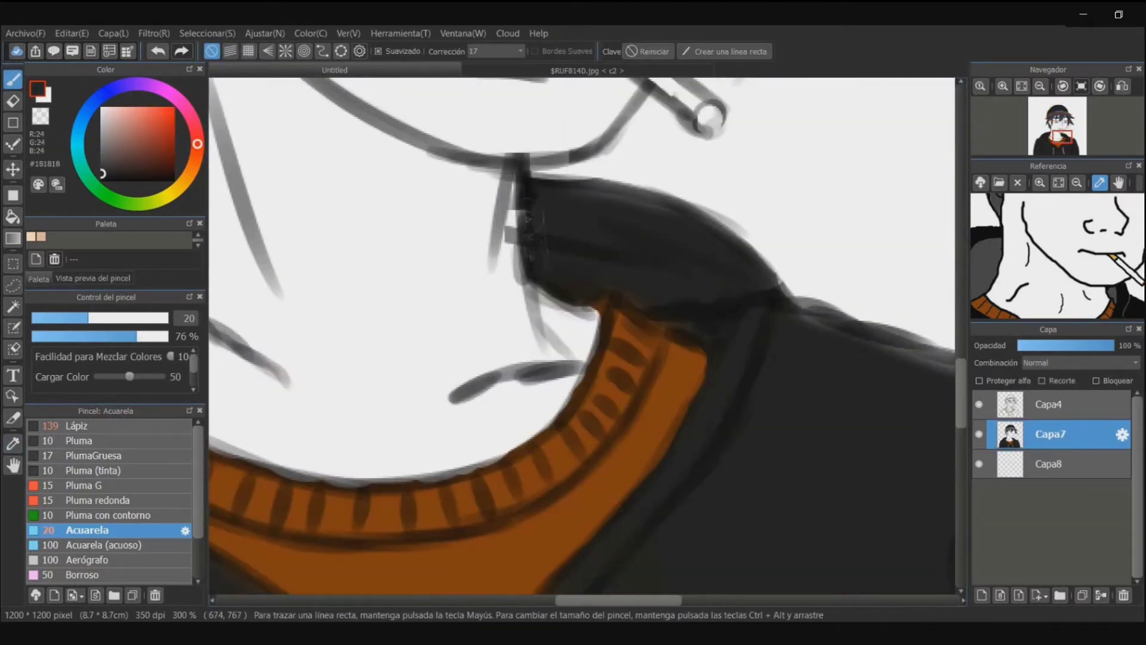
- Smooth the hoodie's sleeve outlines and the areas around its drawstrings with the dark colour
{"action": "mouse_move", "coordinate": [710, 337]}
{"action": "left_mouse_down"}
{"action": "mouse_move", "coordinate": [588, 351]}
{"action": "mouse_move", "coordinate": [375, 277]}
{"action": "left_mouse_up"}
{"action": "left_click_drag", "start_coordinate": [645, 567], "coordinate": [382, 125]}
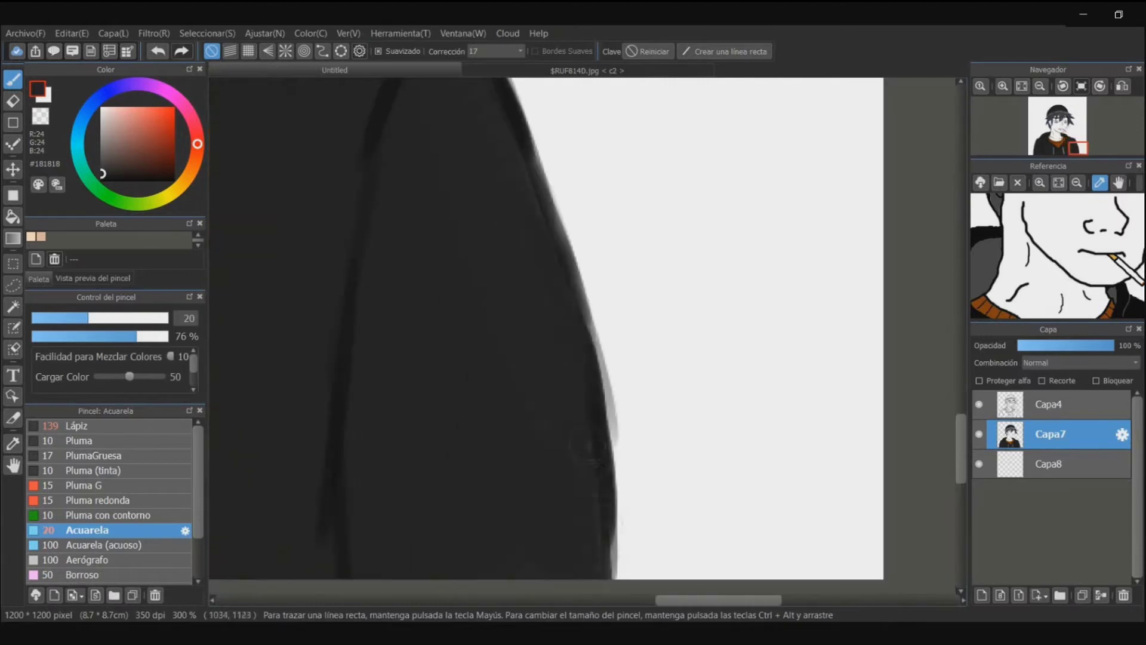
{"action": "left_click_drag", "start_coordinate": [334, 322], "coordinate": [796, 338]}
{"action": "left_click_drag", "start_coordinate": [451, 218], "coordinate": [492, 164]}
{"action": "left_click_drag", "start_coordinate": [528, 409], "coordinate": [549, 427]}
{"action": "left_click_drag", "start_coordinate": [444, 367], "coordinate": [828, 342]}
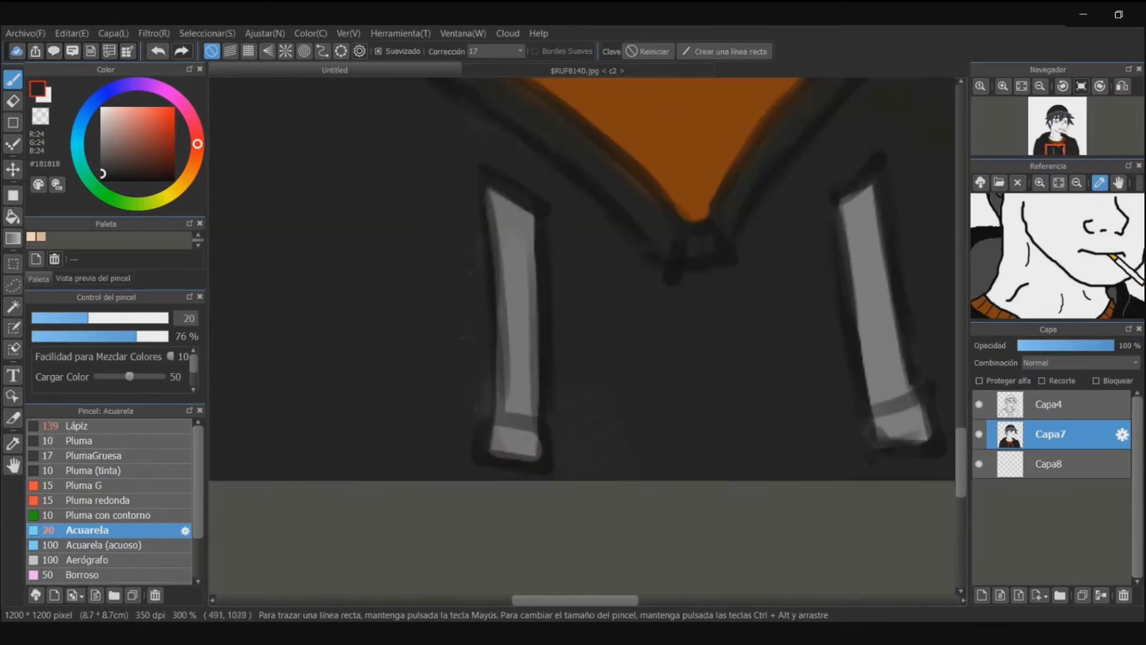
{"action": "left_click_drag", "start_coordinate": [257, 352], "coordinate": [895, 320]}
{"action": "left_click_drag", "start_coordinate": [597, 179], "coordinate": [427, 471]}
{"action": "left_click_drag", "start_coordinate": [490, 126], "coordinate": [320, 417]}
{"action": "mouse_move", "coordinate": [755, 187]}
{"action": "left_mouse_down"}
{"action": "mouse_move", "coordinate": [703, 320]}
{"action": "mouse_move", "coordinate": [509, 360]}
{"action": "mouse_move", "coordinate": [498, 373]}
{"action": "left_mouse_up"}
- Finish touching up the hoodie's edges and merge Capa7 into the layer below
{"action": "left_click", "coordinate": [13, 101]}
{"action": "left_click", "coordinate": [13, 80]}
{"action": "mouse_move", "coordinate": [651, 513]}
{"action": "left_mouse_down"}
{"action": "mouse_move", "coordinate": [618, 371]}
{"action": "mouse_move", "coordinate": [546, 246]}
{"action": "mouse_move", "coordinate": [425, 178]}
{"action": "left_mouse_up"}
{"action": "left_click_drag", "start_coordinate": [776, 334], "coordinate": [506, 335]}
{"action": "left_click_drag", "start_coordinate": [668, 250], "coordinate": [558, 412]}
{"action": "scroll", "coordinate": [619, 344], "scroll_direction": "down", "scroll_amount": 4}
{"action": "left_click_drag", "start_coordinate": [710, 248], "coordinate": [705, 361]}
{"action": "left_click", "coordinate": [1100, 595]}
{"action": "scroll", "coordinate": [706, 362], "scroll_direction": "up", "scroll_amount": 1}
{"action": "left_click", "coordinate": [982, 595]}
{"action": "left_click", "coordinate": [1052, 363]}
{"action": "left_click", "coordinate": [1052, 382]}
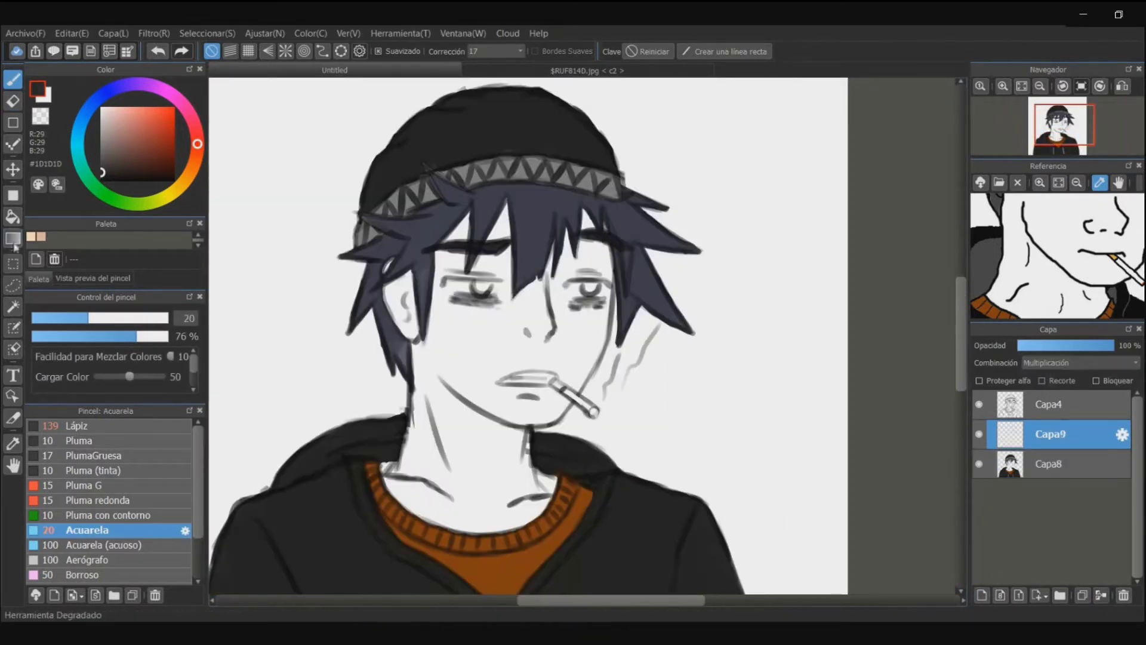
{"action": "left_click", "coordinate": [14, 238]}
{"action": "left_click_drag", "start_coordinate": [602, 352], "coordinate": [489, 218]}
{"action": "left_click", "coordinate": [1043, 381]}
{"action": "left_click", "coordinate": [1124, 595]}
- Add a new layer with clipping (Recorte) above Capa8 and shade the hair in dark grey #1D1D1D
{"action": "left_click", "coordinate": [982, 595]}
{"action": "left_click", "coordinate": [1043, 381]}
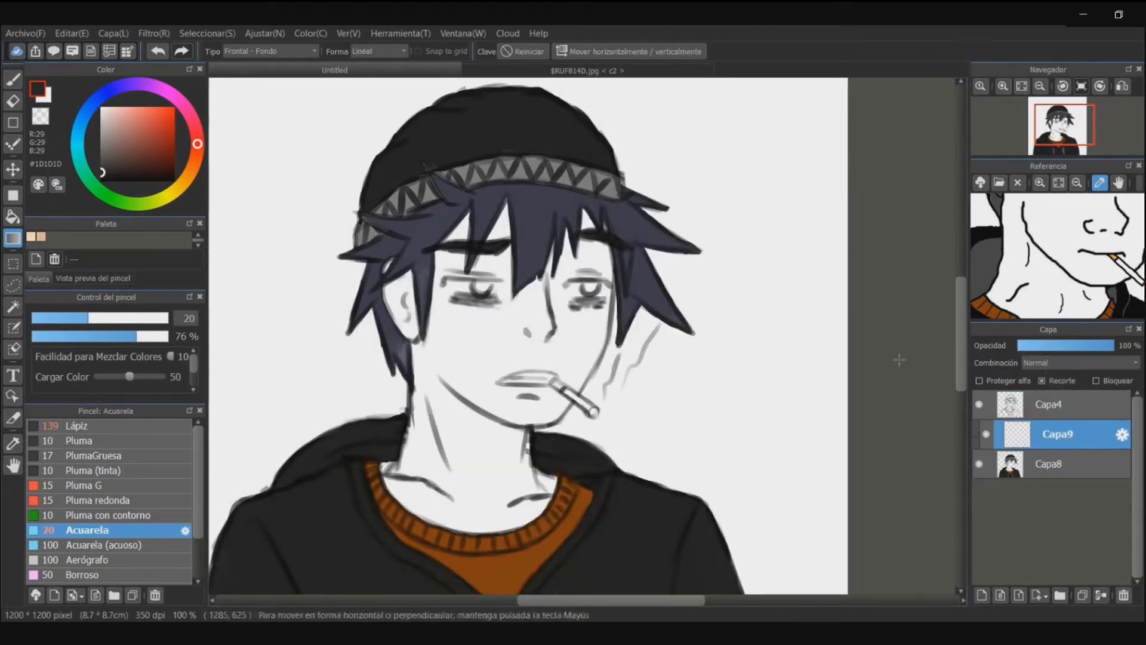
{"action": "left_click", "coordinate": [13, 80]}
{"action": "left_click", "coordinate": [164, 319]}
{"action": "left_click_drag", "start_coordinate": [535, 384], "coordinate": [535, 425]}
{"action": "mouse_move", "coordinate": [633, 268]}
{"action": "left_mouse_down"}
{"action": "mouse_move", "coordinate": [657, 346]}
{"action": "mouse_move", "coordinate": [633, 322]}
{"action": "mouse_move", "coordinate": [643, 300]}
{"action": "left_mouse_up"}
{"action": "left_click_drag", "start_coordinate": [686, 221], "coordinate": [613, 261]}
{"action": "mouse_move", "coordinate": [455, 328]}
{"action": "left_mouse_down"}
{"action": "mouse_move", "coordinate": [388, 377]}
{"action": "mouse_move", "coordinate": [693, 345]}
{"action": "left_mouse_up"}
- Set the Borroso brush to size 80 and merge the hair shading layer into Capa8
{"action": "scroll", "coordinate": [85, 533], "scroll_direction": "down", "scroll_amount": 1}
{"action": "left_click", "coordinate": [85, 533]}
{"action": "left_click", "coordinate": [146, 318]}
{"action": "left_click", "coordinate": [1101, 595]}
- Touch up the shaded hair tips around the face with the Acuarela brush at size 26
{"action": "scroll", "coordinate": [582, 335], "scroll_direction": "up", "scroll_amount": 2}
{"action": "scroll", "coordinate": [579, 337], "scroll_direction": "up", "scroll_amount": 1}
{"action": "left_click", "coordinate": [85, 488]}
{"action": "left_click", "coordinate": [102, 318]}
{"action": "left_click_drag", "start_coordinate": [478, 431], "coordinate": [496, 461]}
{"action": "left_click_drag", "start_coordinate": [490, 405], "coordinate": [491, 463]}
{"action": "left_click_drag", "start_coordinate": [895, 334], "coordinate": [285, 417]}
{"action": "scroll", "coordinate": [516, 280], "scroll_direction": "up", "scroll_amount": 1}
{"action": "left_click_drag", "start_coordinate": [516, 280], "coordinate": [651, 328]}
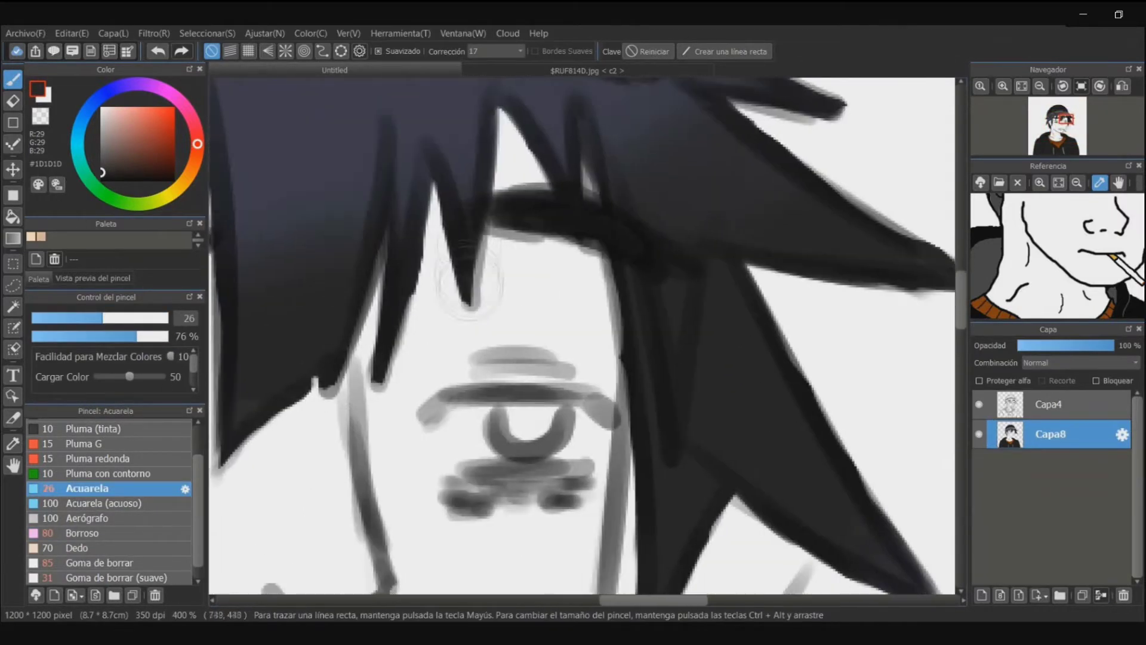
{"action": "left_click_drag", "start_coordinate": [470, 287], "coordinate": [513, 322]}
- Sample the bluish hair colour #31313E and fill both irises with it
{"action": "right_click", "coordinate": [382, 197]}
{"action": "left_click_drag", "start_coordinate": [538, 454], "coordinate": [489, 244]}
{"action": "left_click_drag", "start_coordinate": [508, 246], "coordinate": [530, 269]}
{"action": "left_click_drag", "start_coordinate": [454, 262], "coordinate": [855, 255]}
{"action": "left_click_drag", "start_coordinate": [475, 239], "coordinate": [498, 265]}
- Erase the iris colour that runs over the upper eyelids of both eyes
{"action": "left_click", "coordinate": [13, 102]}
{"action": "left_click_drag", "start_coordinate": [442, 168], "coordinate": [514, 161]}
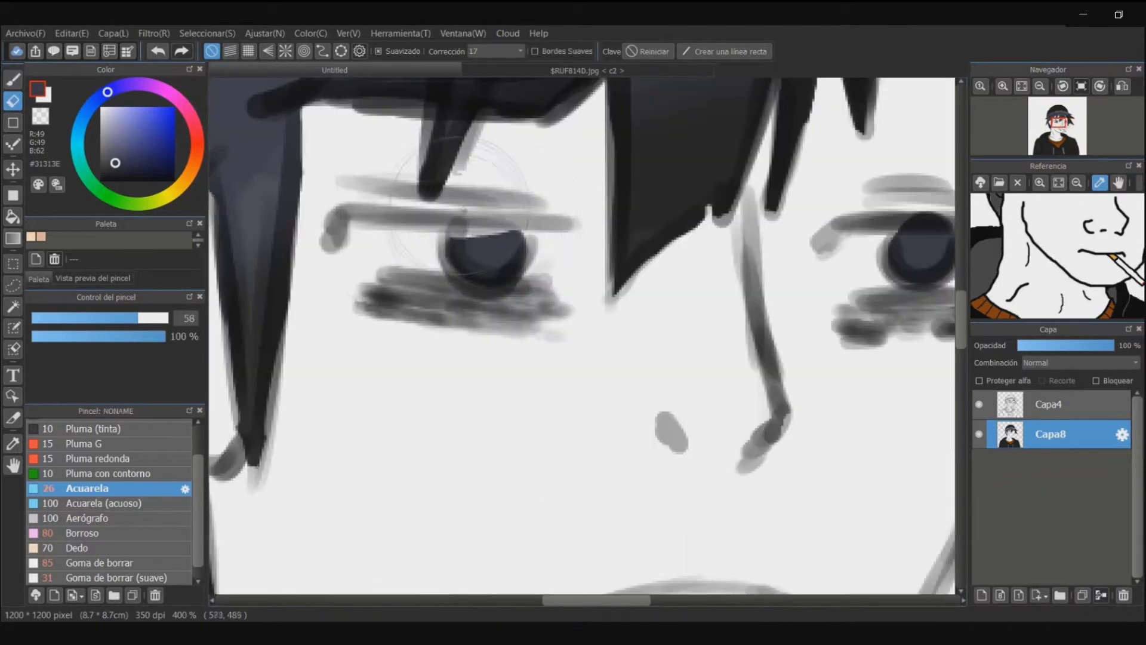
{"action": "left_click_drag", "start_coordinate": [776, 263], "coordinate": [525, 283]}
{"action": "left_click_drag", "start_coordinate": [639, 180], "coordinate": [699, 175]}
{"action": "left_click_drag", "start_coordinate": [477, 298], "coordinate": [703, 272]}
- Darken the iris outlines in black #000000 with the Acuarela brush at size 12.2
{"action": "left_click", "coordinate": [13, 80]}
{"action": "left_click", "coordinate": [63, 318]}
{"action": "left_click", "coordinate": [102, 179]}
{"action": "left_click_drag", "start_coordinate": [418, 239], "coordinate": [395, 294]}
{"action": "left_click_drag", "start_coordinate": [412, 265], "coordinate": [289, 261]}
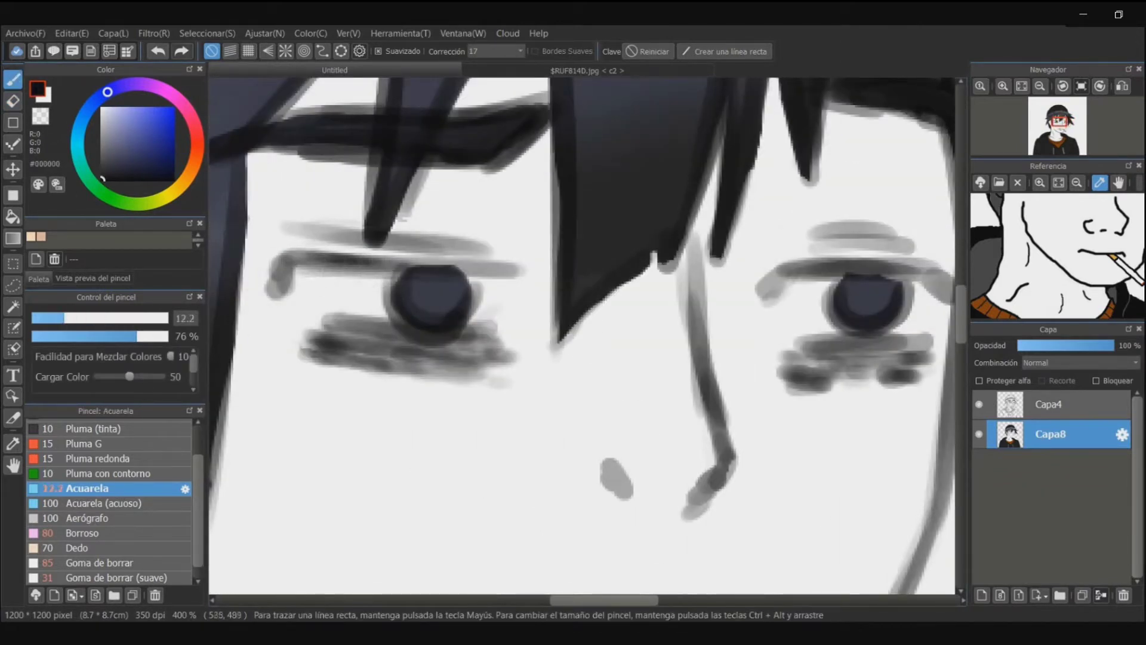
- Reinforce the upper and lower eyelid lines and the eyelid creases of both eyes in black
{"action": "left_click_drag", "start_coordinate": [334, 329], "coordinate": [486, 334]}
{"action": "left_click_drag", "start_coordinate": [871, 299], "coordinate": [491, 302]}
{"action": "left_click_drag", "start_coordinate": [416, 273], "coordinate": [576, 291]}
{"action": "left_click_drag", "start_coordinate": [427, 342], "coordinate": [546, 340]}
{"action": "left_click_drag", "start_coordinate": [492, 302], "coordinate": [804, 287]}
{"action": "left_click_drag", "start_coordinate": [263, 217], "coordinate": [414, 229]}
{"action": "left_click_drag", "start_coordinate": [368, 281], "coordinate": [486, 215]}
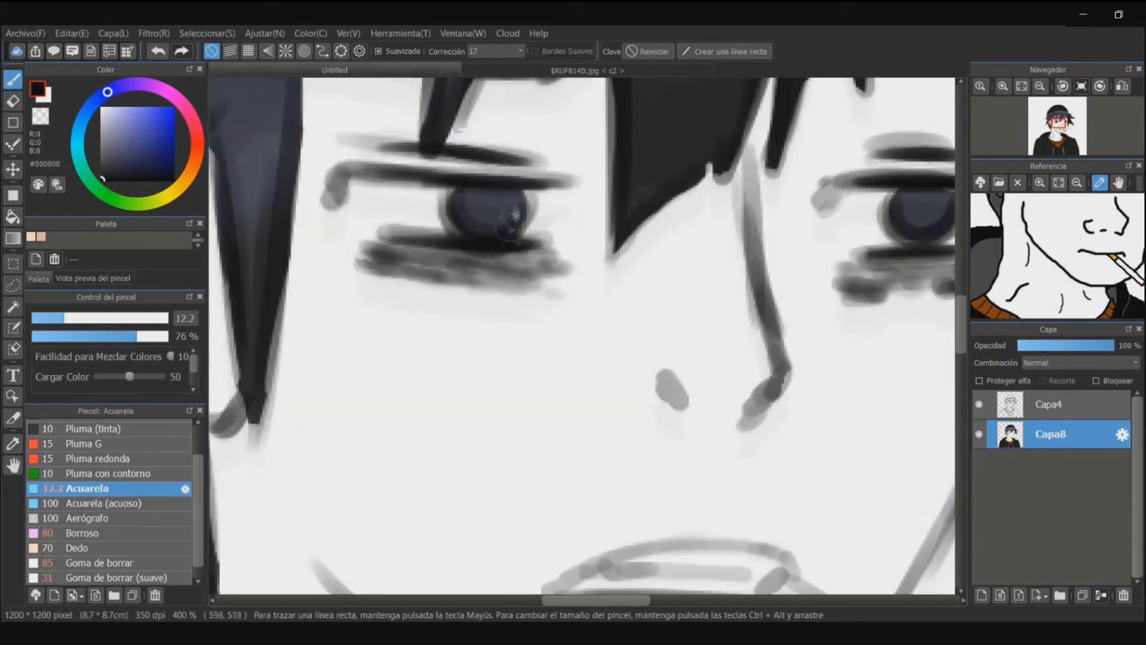
- Sample the cigarette filter's yellow from the reference image and paint the filter with it
{"action": "scroll", "coordinate": [588, 325], "scroll_direction": "down", "scroll_amount": 1}
{"action": "left_click", "coordinate": [1117, 256]}
{"action": "scroll", "coordinate": [725, 519], "scroll_direction": "up", "scroll_amount": 2}
{"action": "left_click_drag", "start_coordinate": [725, 519], "coordinate": [478, 302]}
{"action": "left_click_drag", "start_coordinate": [463, 293], "coordinate": [502, 322]}
{"action": "left_click_drag", "start_coordinate": [460, 361], "coordinate": [418, 271]}
- Paint the cigarette's body in near-white and its burnt end in grey
{"action": "left_click", "coordinate": [102, 116]}
{"action": "left_click_drag", "start_coordinate": [457, 265], "coordinate": [543, 340]}
{"action": "left_click", "coordinate": [101, 130]}
{"action": "left_click", "coordinate": [196, 132]}
{"action": "mouse_move", "coordinate": [606, 379]}
{"action": "left_mouse_down"}
{"action": "mouse_move", "coordinate": [633, 403]}
{"action": "mouse_move", "coordinate": [615, 401]}
{"action": "left_mouse_up"}
- Choose the Pluma (tinta) brush at size 10 with red #DF190E for the cigarette's ember
{"action": "left_click", "coordinate": [154, 120]}
{"action": "left_click", "coordinate": [97, 429]}
{"action": "left_click", "coordinate": [197, 148]}
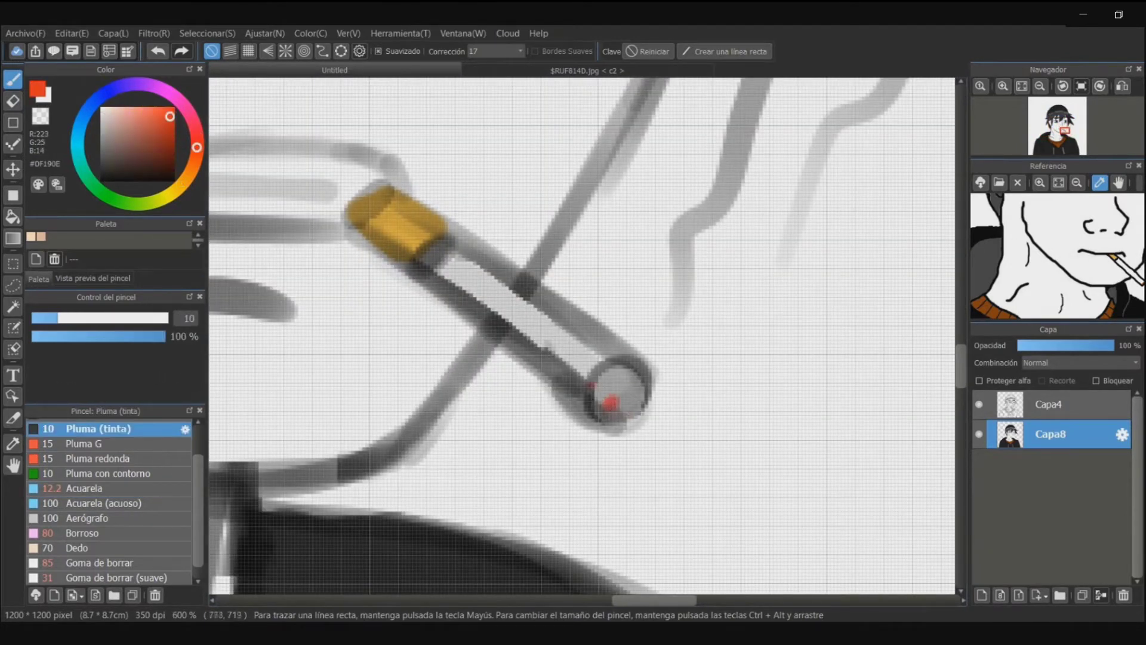
- Switch to the Aerógrafo brush
{"action": "scroll", "coordinate": [582, 336], "scroll_direction": "down", "scroll_amount": 6}
{"action": "scroll", "coordinate": [537, 322], "scroll_direction": "up", "scroll_amount": 5}
{"action": "left_click", "coordinate": [89, 518]}
{"action": "scroll", "coordinate": [537, 323], "scroll_direction": "down", "scroll_amount": 2}
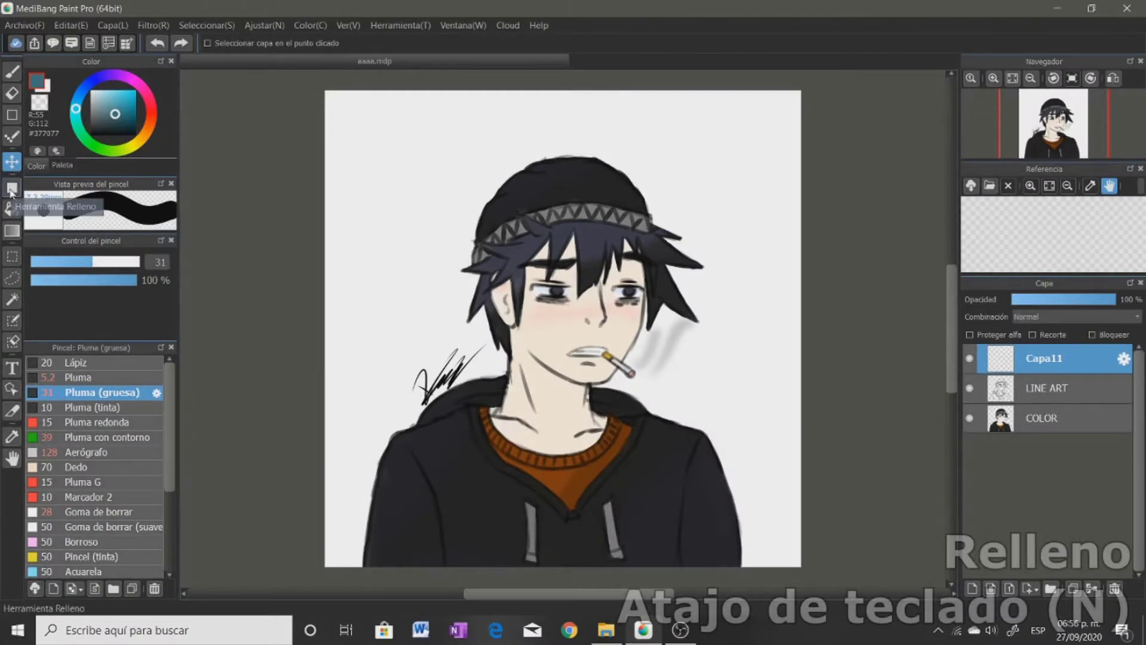
- Try to draw a large teal #377077 rectangle over the portrait with the Relleno tool
{"action": "left_click", "coordinate": [10, 188]}
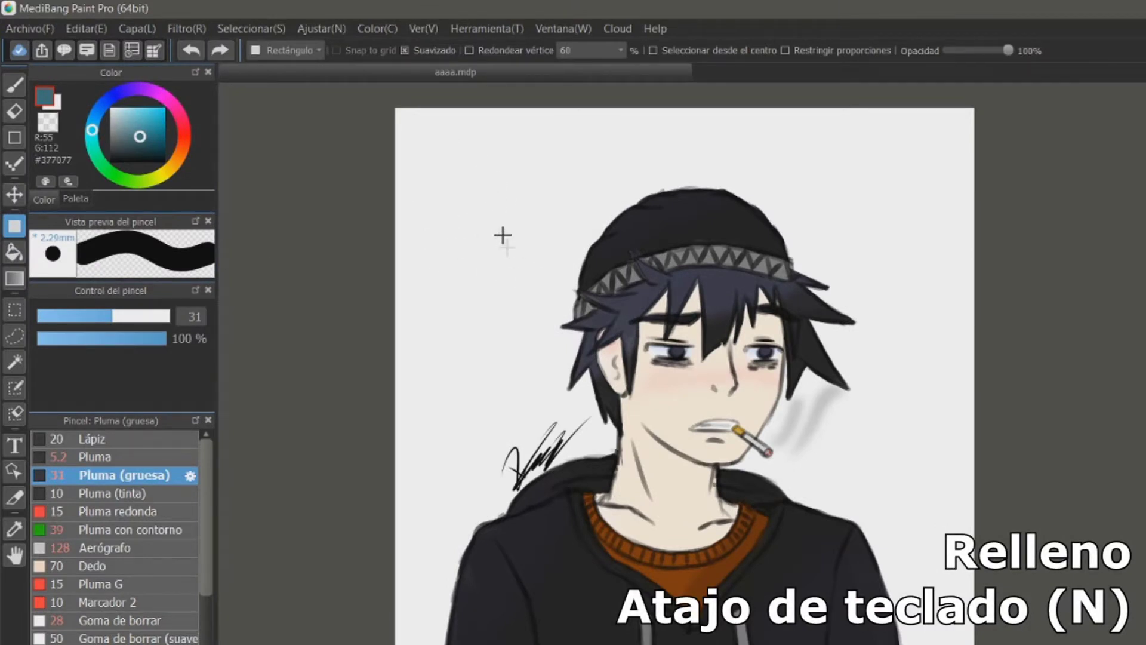
{"action": "mouse_move", "coordinate": [441, 165]}
{"action": "left_mouse_down"}
{"action": "mouse_move", "coordinate": [773, 494]}
{"action": "mouse_move", "coordinate": [870, 564]}
{"action": "mouse_move", "coordinate": [911, 620]}
{"action": "left_mouse_up"}
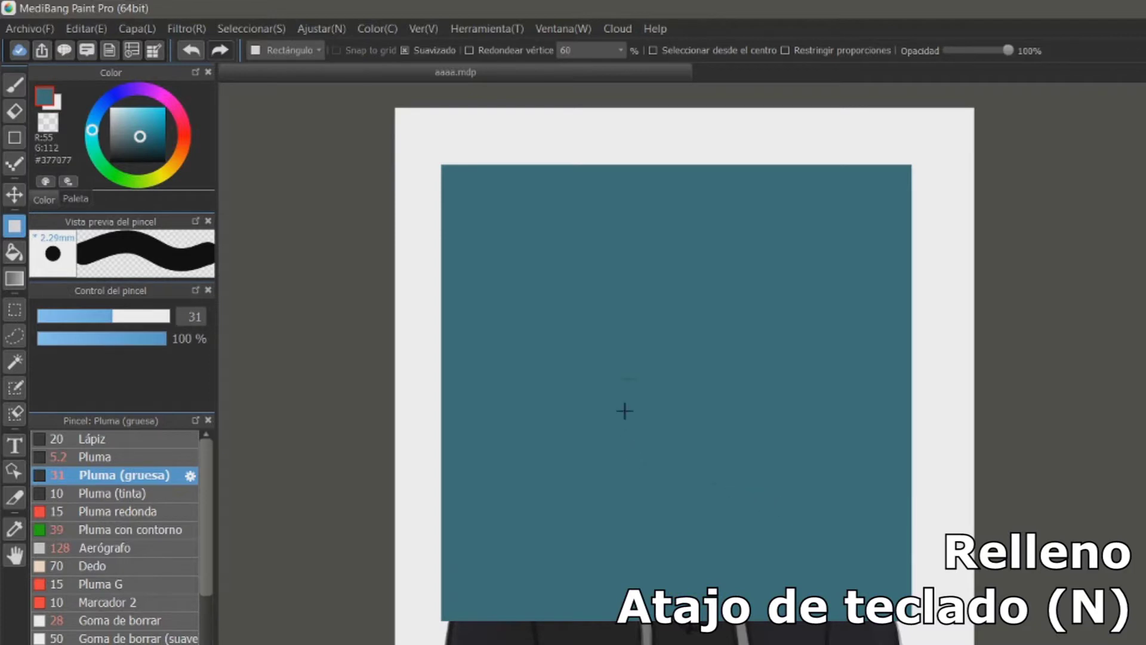
{"action": "key", "text": "ctrl+z"}
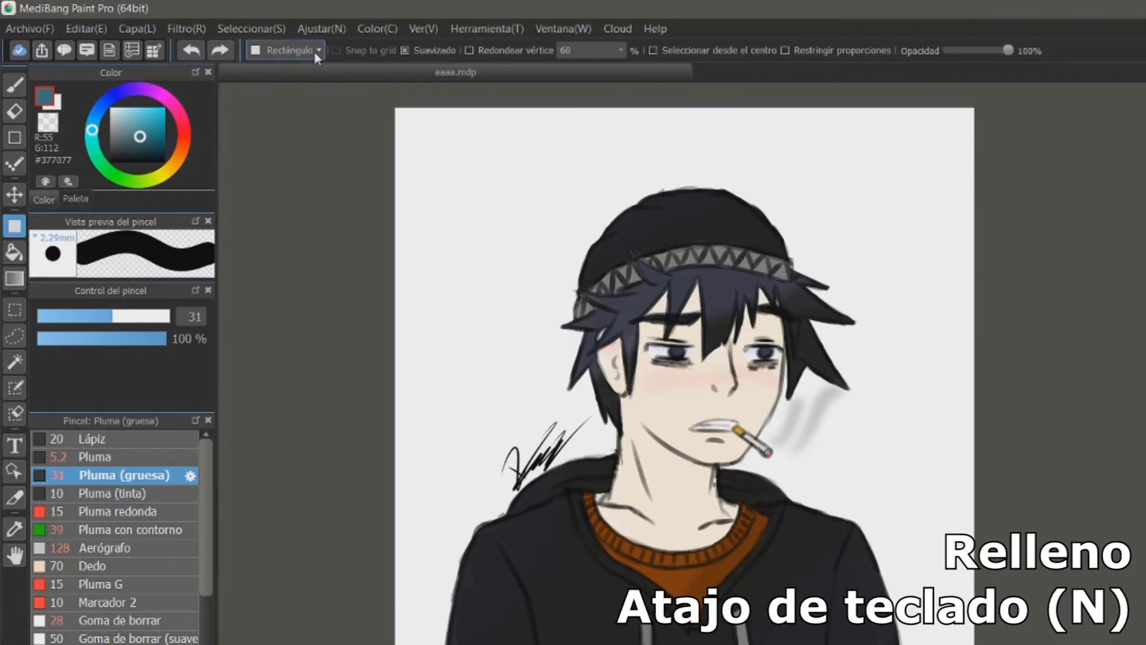
- Draw a tall teal #377077 rectangle beside the portrait and a large blue ellipse over the character's face with Relleno
{"action": "left_click", "coordinate": [316, 51]}
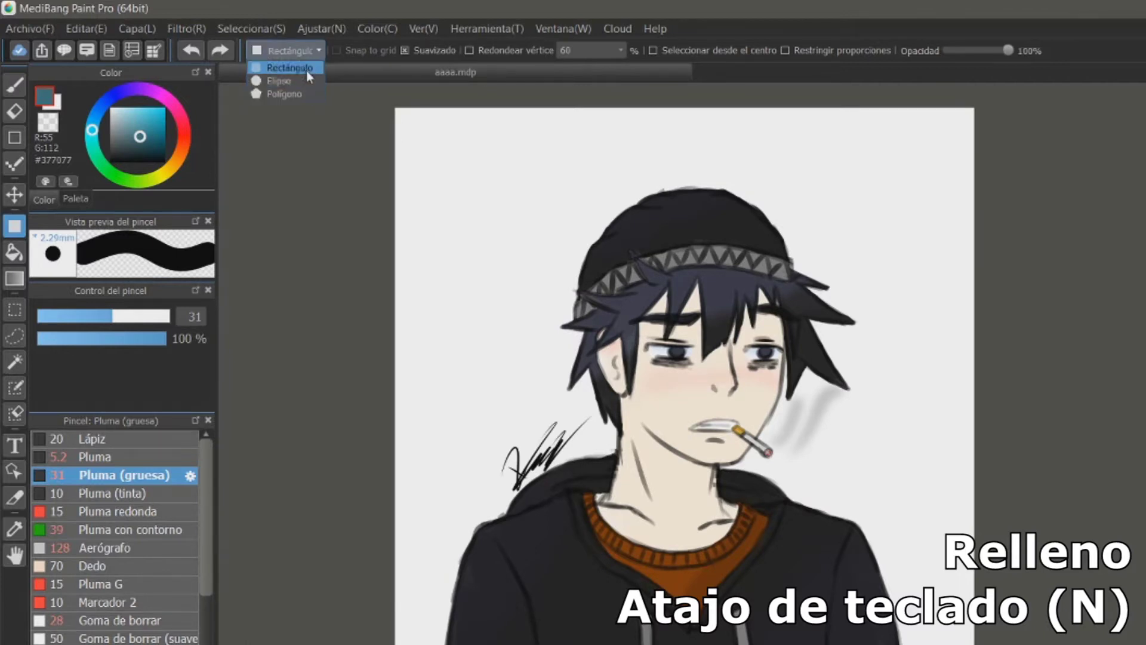
{"action": "left_click", "coordinate": [305, 69]}
{"action": "left_click_drag", "start_coordinate": [435, 151], "coordinate": [537, 379]}
{"action": "left_click_drag", "start_coordinate": [603, 166], "coordinate": [845, 396]}
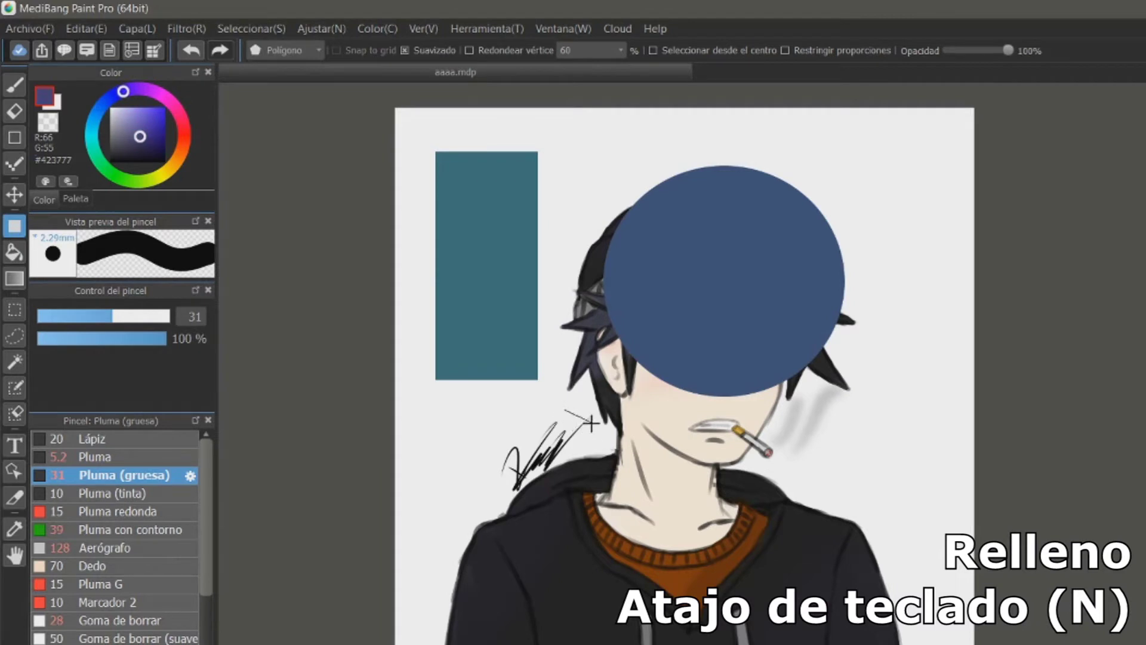
- Draw an indigo #423777 polygon with Relleno across the character's neck, hoodie and signature
{"action": "left_click", "coordinate": [697, 425]}
{"action": "left_click", "coordinate": [740, 529]}
{"action": "left_click", "coordinate": [596, 621]}
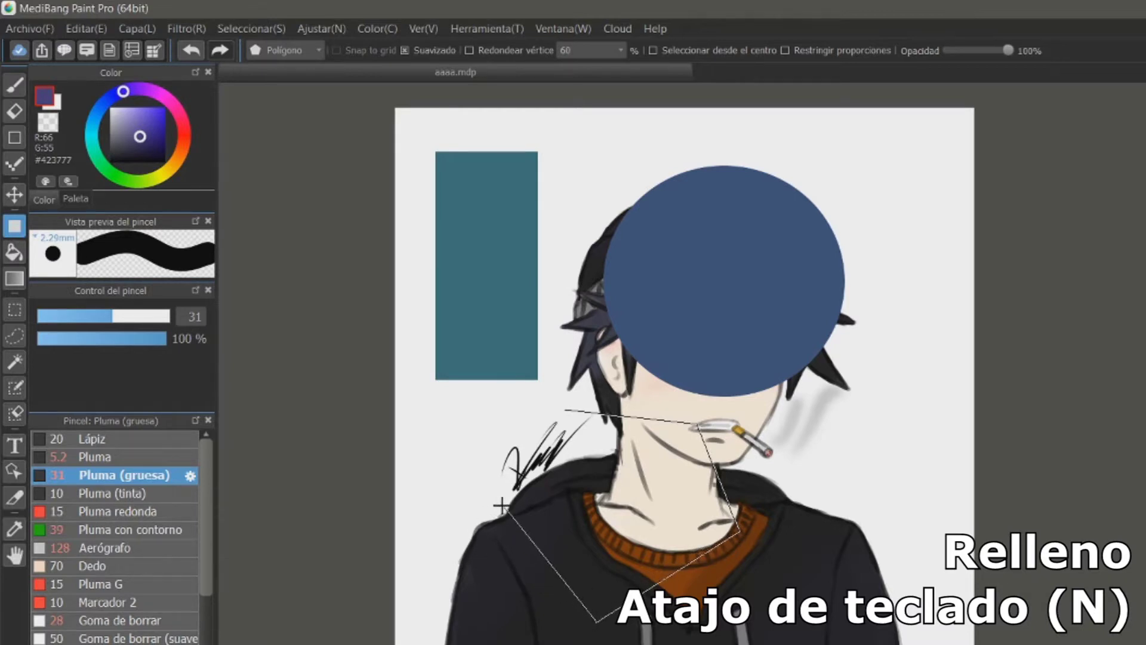
{"action": "double_click", "coordinate": [505, 481]}
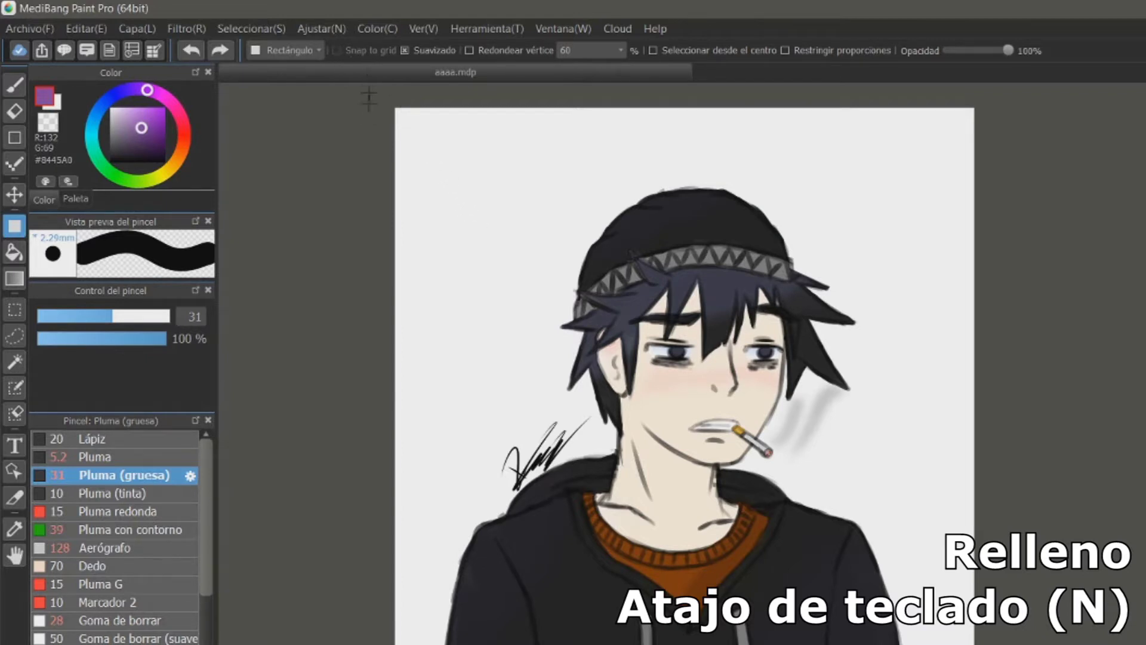
- Draw a small purple #8445A0 rectangle with Relleno and Suavizado on, in the empty area beside the beanie
{"action": "left_click", "coordinate": [16, 85]}
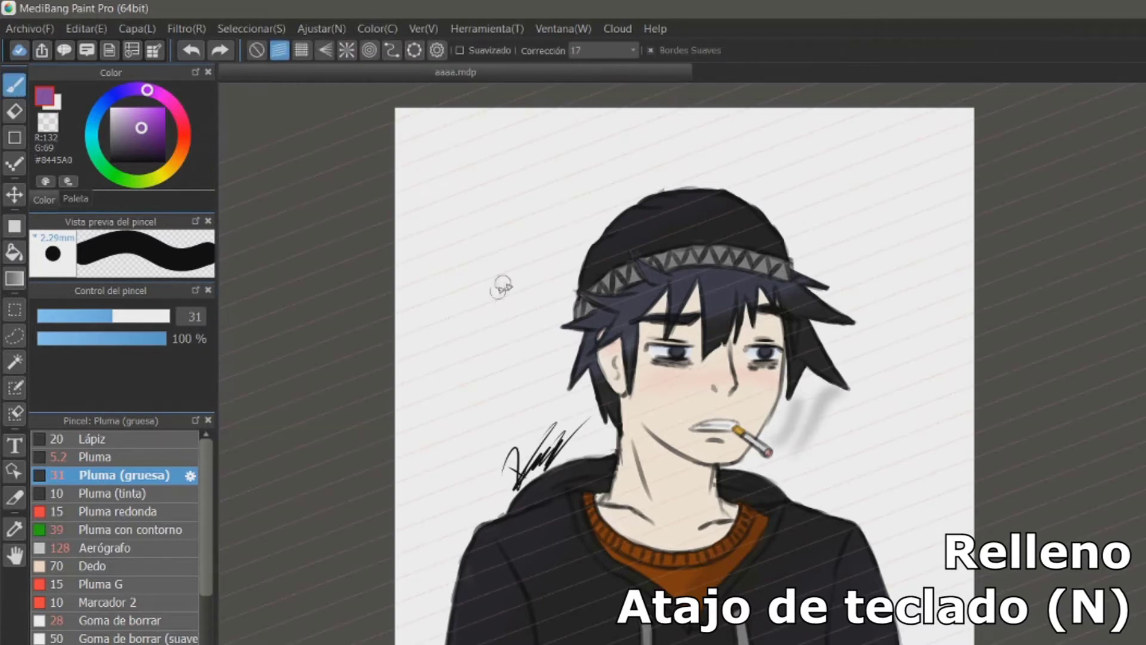
{"action": "left_click", "coordinate": [16, 231]}
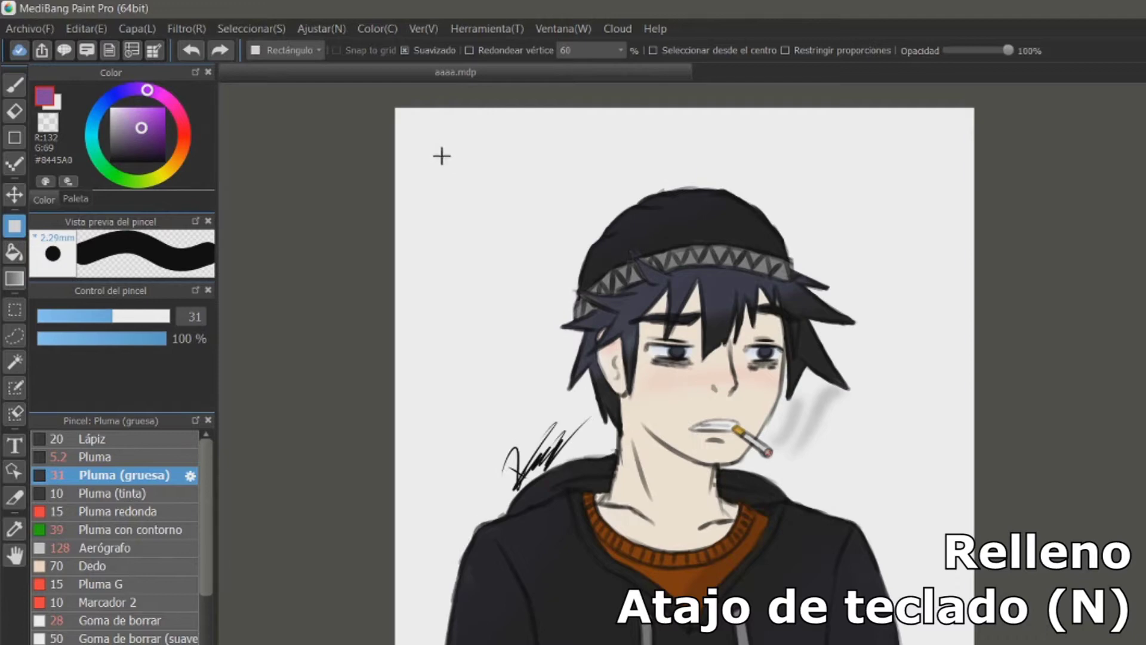
{"action": "left_click_drag", "start_coordinate": [450, 149], "coordinate": [523, 291]}
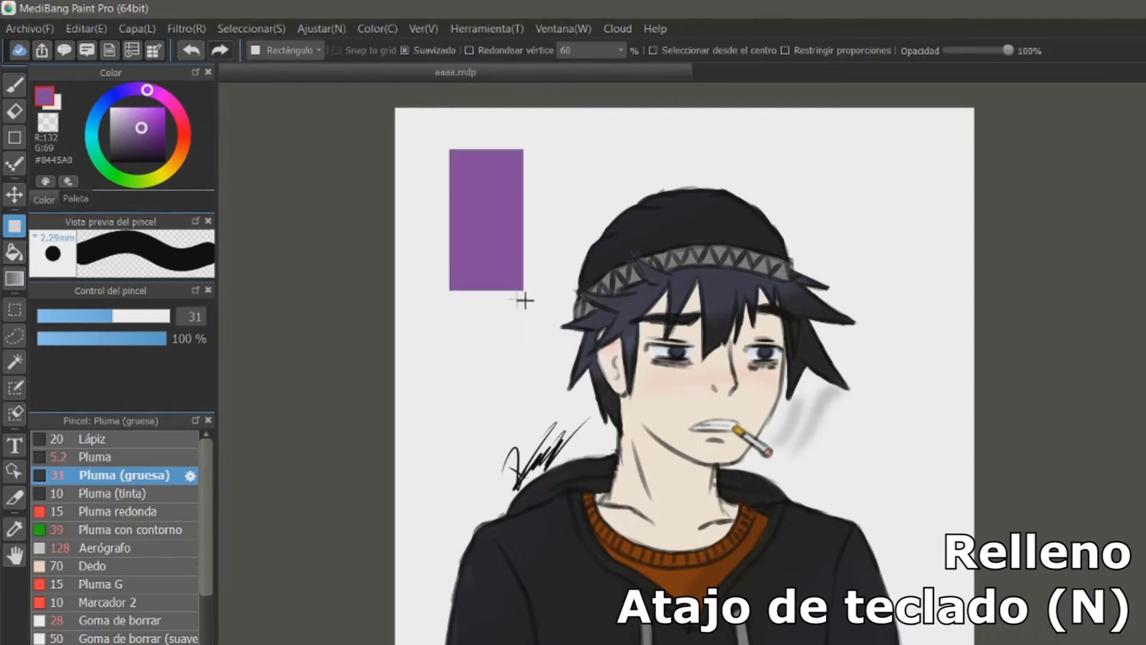
- Draw a matching #9B45A0 rectangle with Suavizado off, just beside the purple one
{"action": "scroll", "coordinate": [603, 314], "scroll_direction": "up", "scroll_amount": 2}
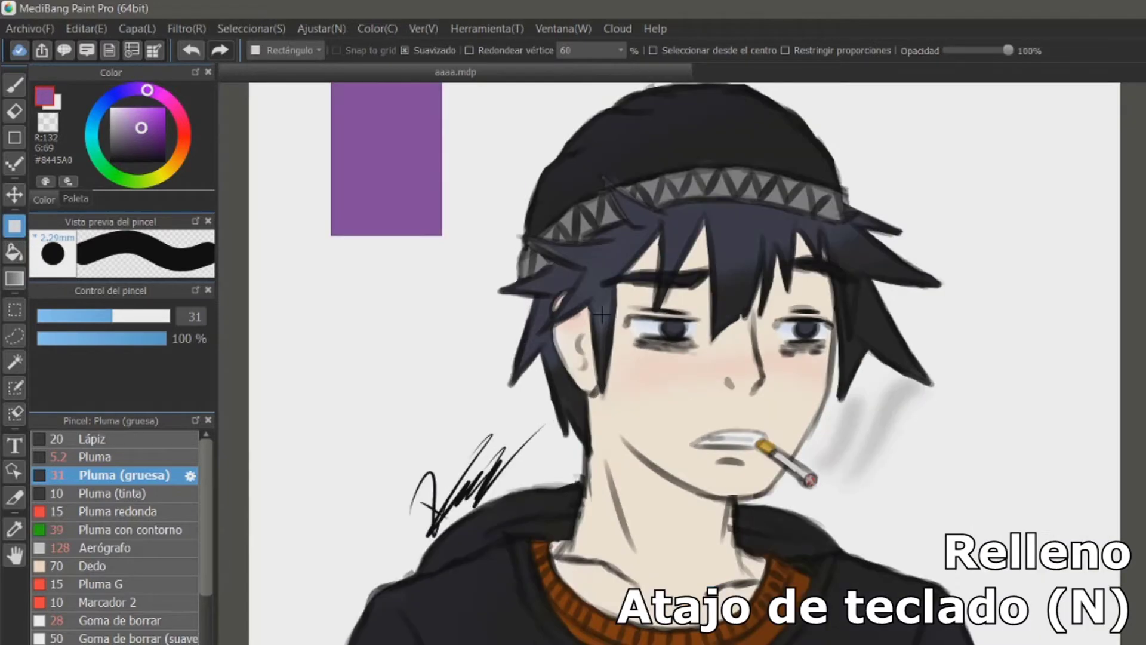
{"action": "left_click_drag", "start_coordinate": [459, 246], "coordinate": [579, 529]}
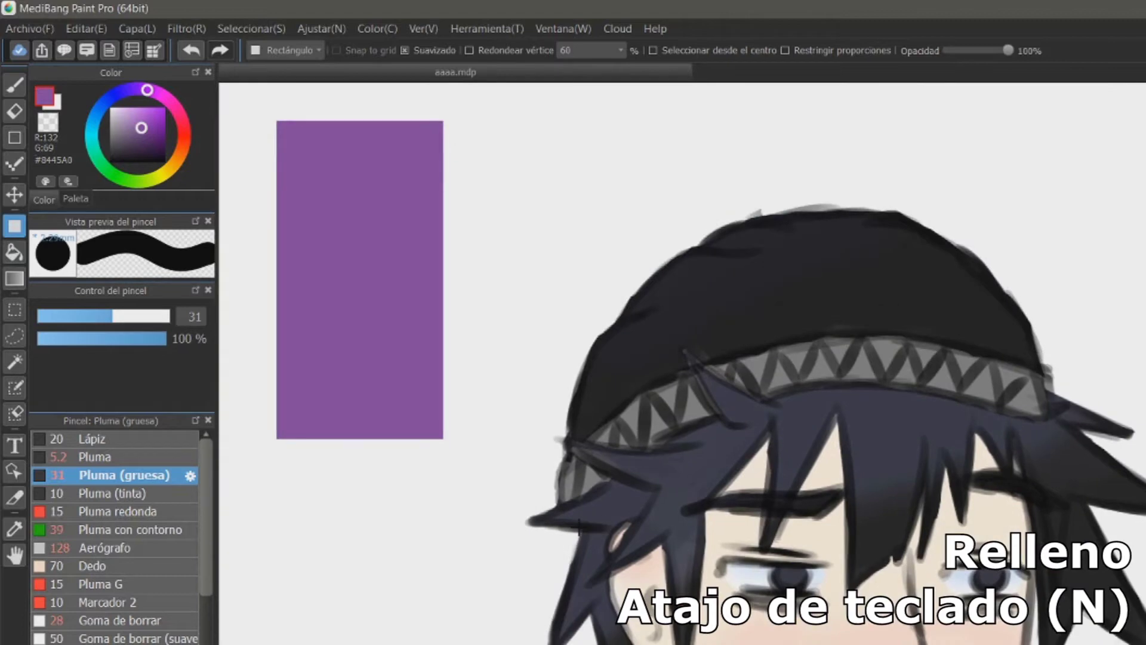
{"action": "scroll", "coordinate": [281, 173], "scroll_direction": "up", "scroll_amount": 1}
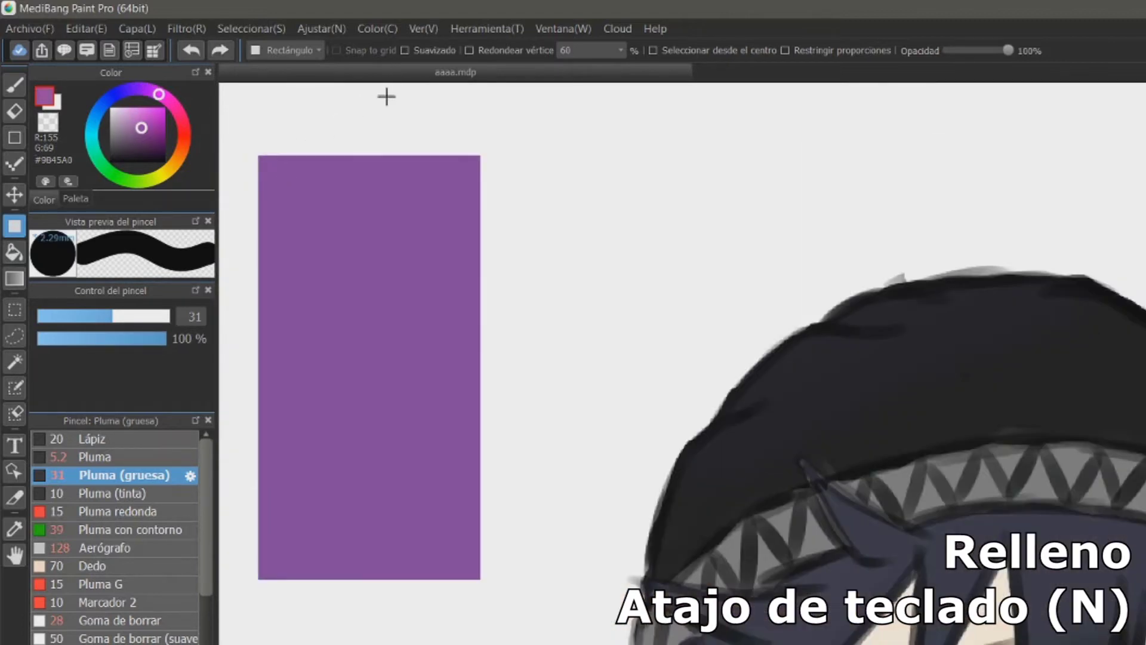
{"action": "left_click_drag", "start_coordinate": [502, 161], "coordinate": [719, 569]}
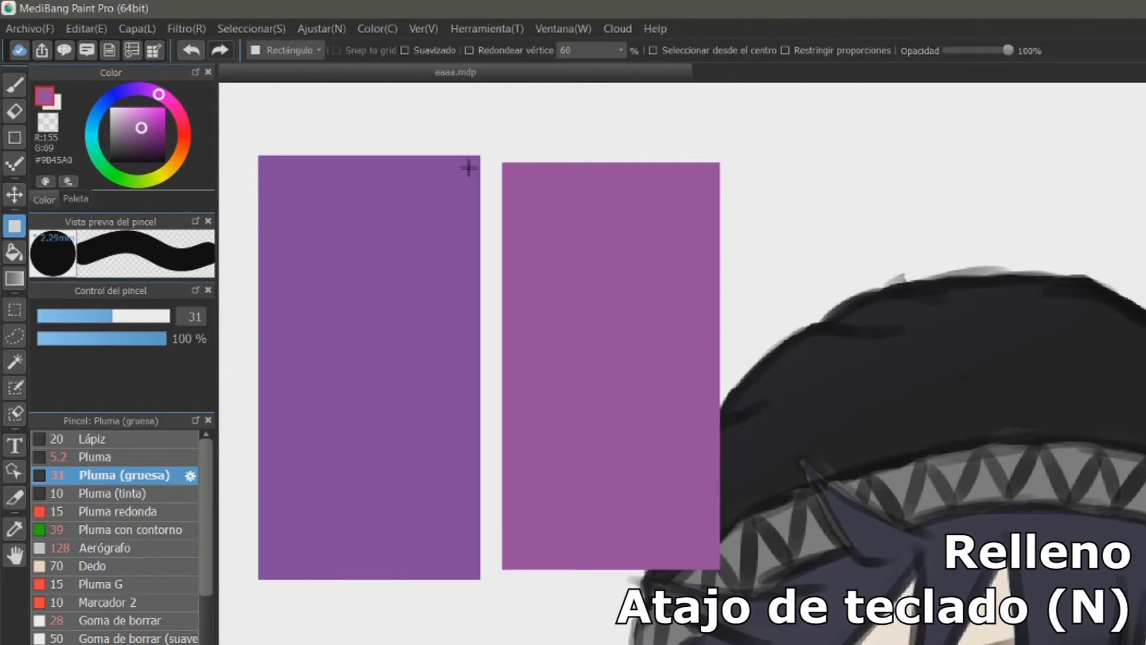
- Draw two ellipses bridging the rectangles, one in brown #A08845 with Suavizado on and one in olive #8AA045 with it off
{"action": "scroll", "coordinate": [516, 275], "scroll_direction": "up", "scroll_amount": 1}
{"action": "left_click_drag", "start_coordinate": [515, 275], "coordinate": [624, 425]}
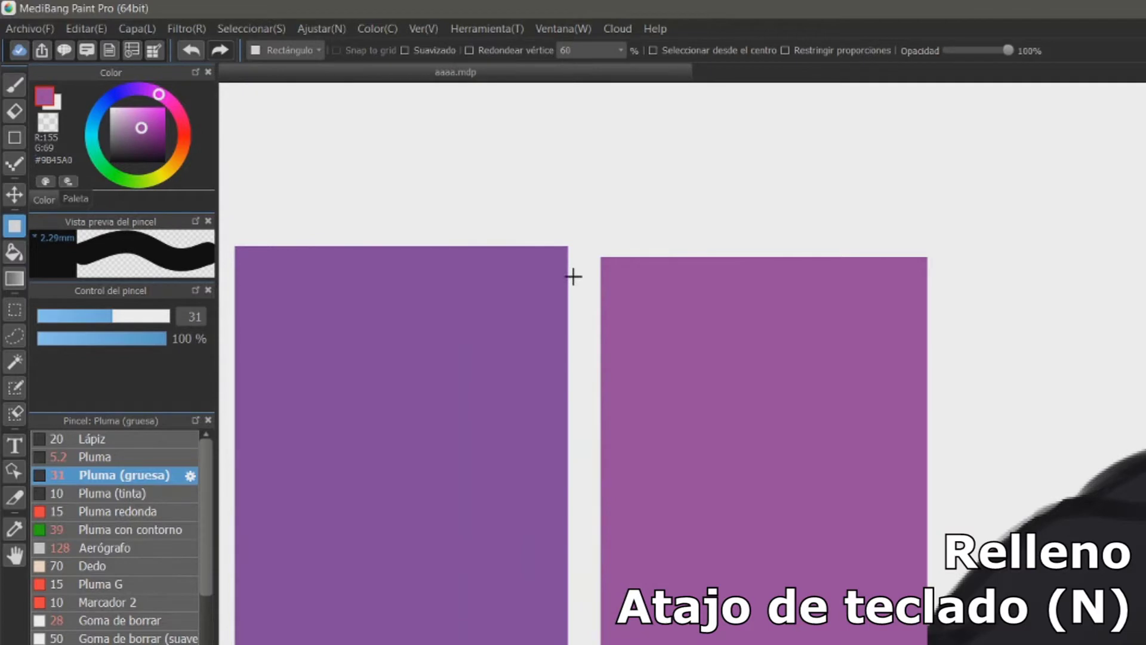
{"action": "scroll", "coordinate": [573, 276], "scroll_direction": "up", "scroll_amount": 4}
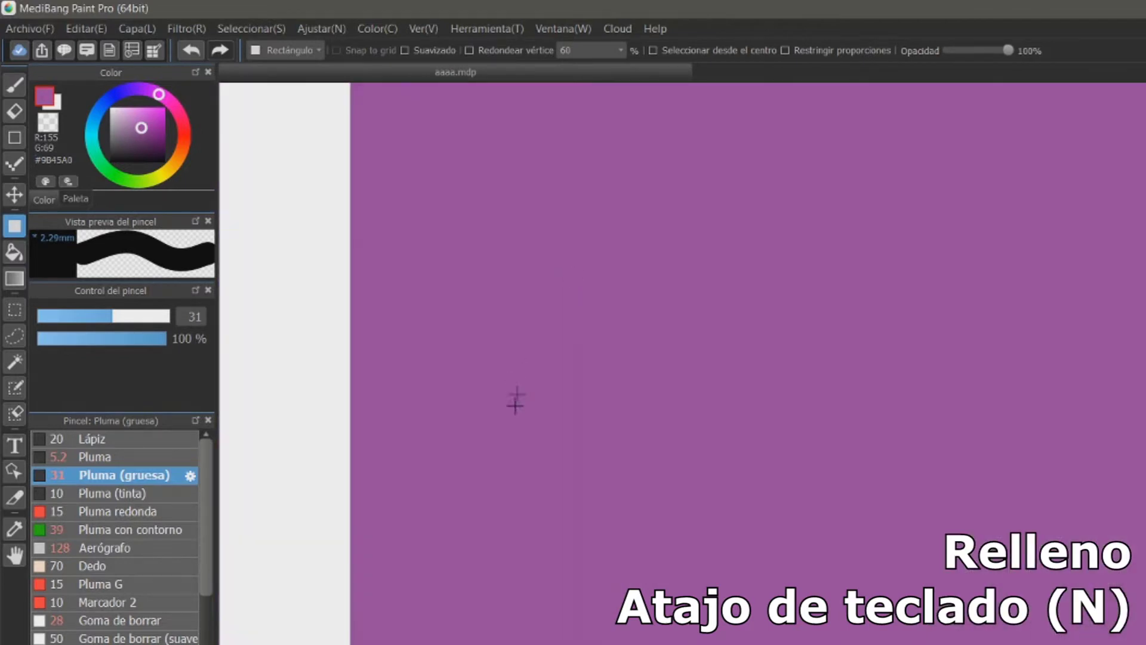
{"action": "left_click_drag", "start_coordinate": [458, 381], "coordinate": [832, 266]}
{"action": "scroll", "coordinate": [832, 266], "scroll_direction": "up", "scroll_amount": 4}
{"action": "left_click_drag", "start_coordinate": [545, 312], "coordinate": [667, 438]}
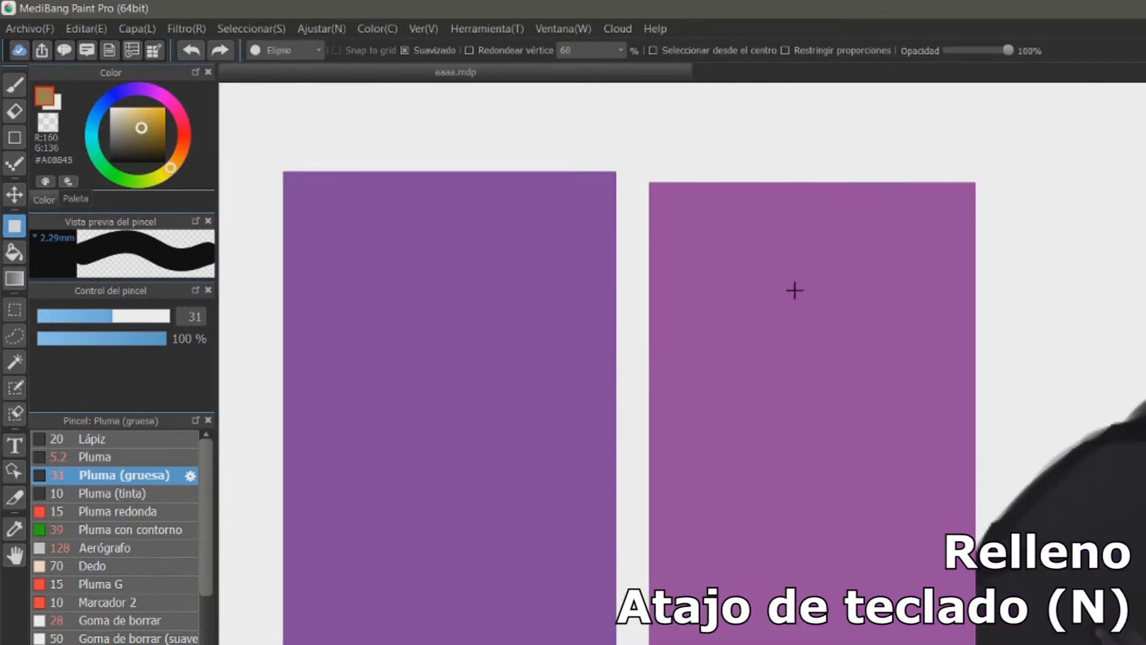
{"action": "left_click_drag", "start_coordinate": [572, 225], "coordinate": [712, 343]}
{"action": "left_click_drag", "start_coordinate": [172, 167], "coordinate": [151, 179]}
{"action": "left_click_drag", "start_coordinate": [585, 380], "coordinate": [736, 509]}
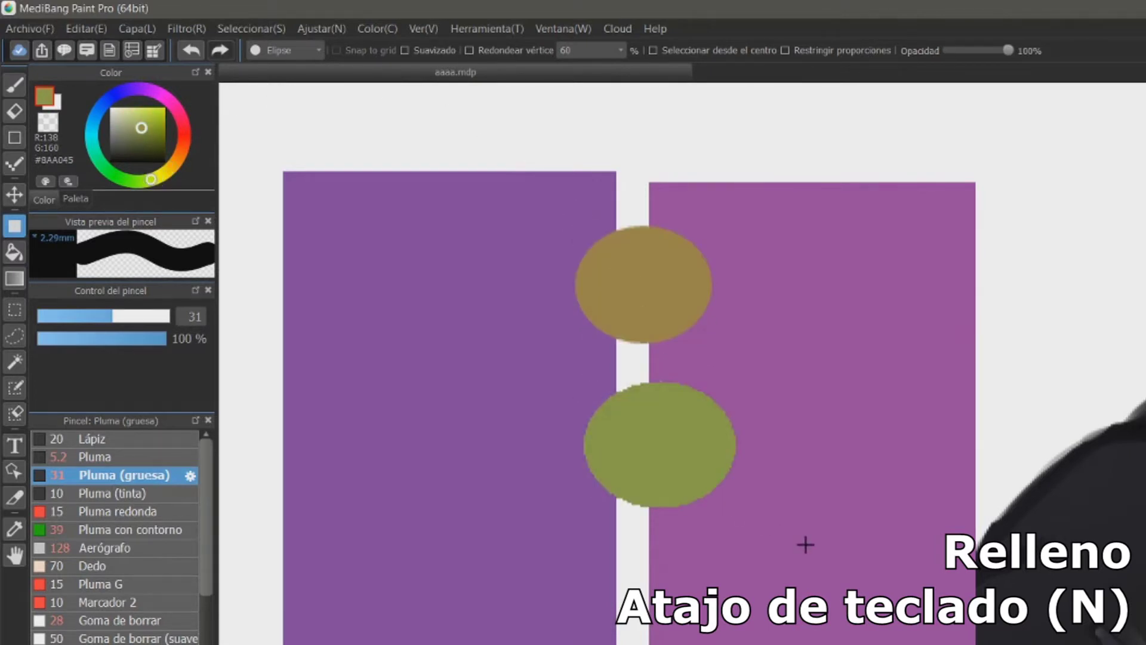
- Draw an irregular green #48A045 polygon with Suavizado on, inside the purple rectangle
{"action": "key", "text": "ctrl+plus"}
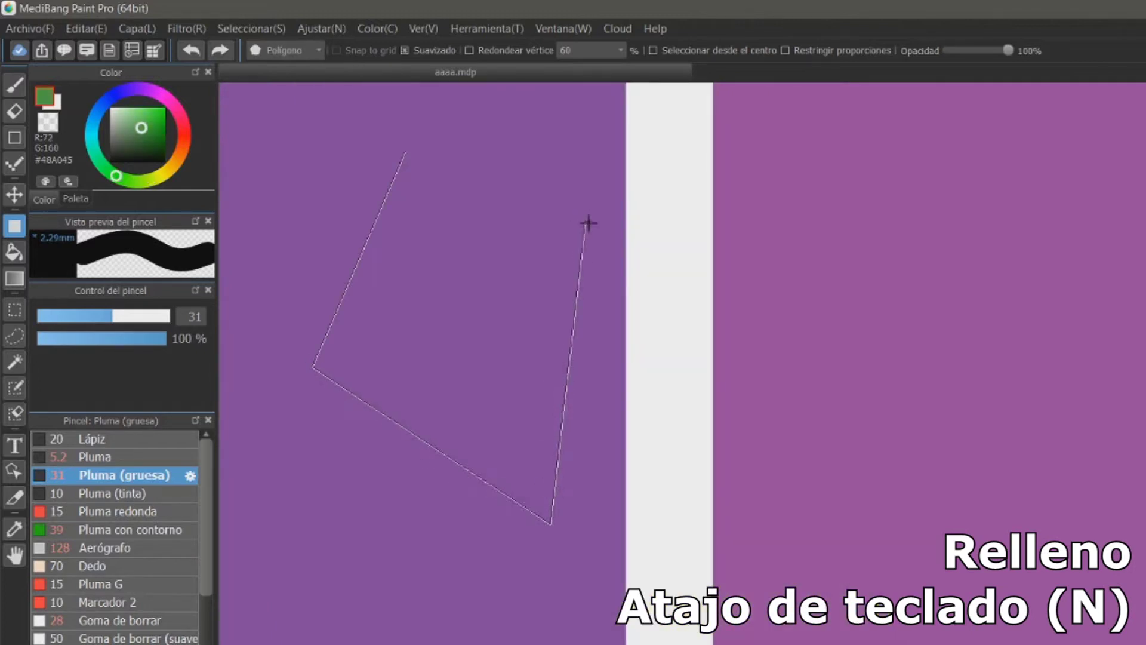
{"action": "left_click", "coordinate": [587, 223]}
{"action": "left_click", "coordinate": [473, 152]}
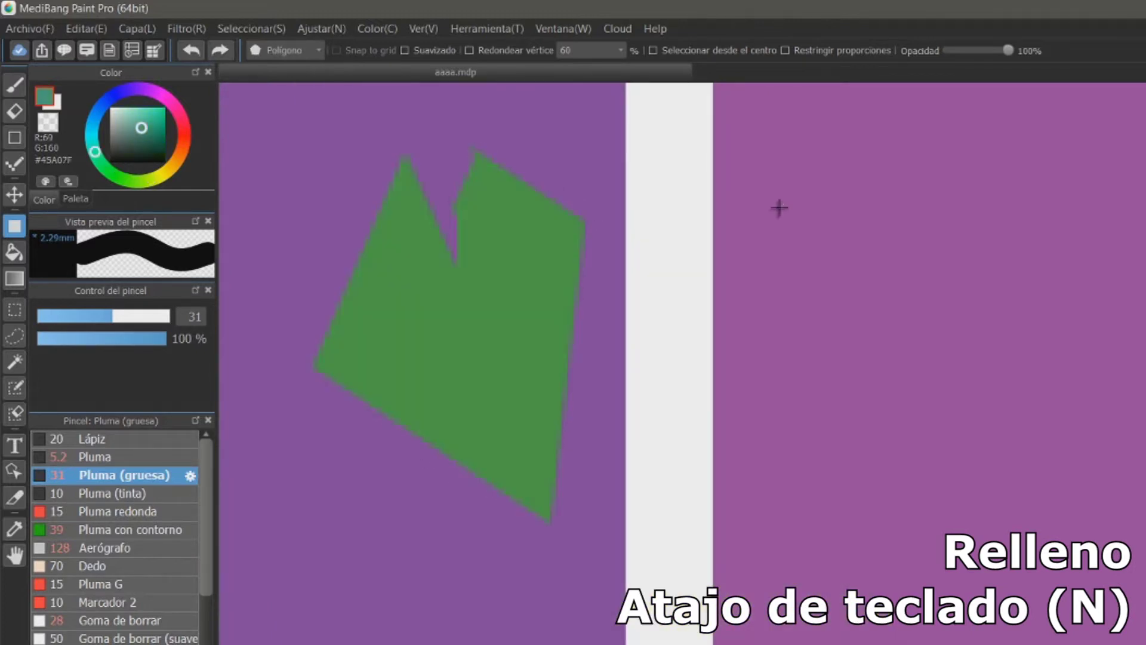
- Draw a six-point #45A07F polygon with Suavizado off, overlapping the edge of the #9B45A0 rectangle
{"action": "left_click", "coordinate": [781, 207]}
{"action": "left_click", "coordinate": [946, 305]}
{"action": "left_click", "coordinate": [803, 504]}
{"action": "left_click", "coordinate": [669, 364]}
{"action": "left_click", "coordinate": [674, 200]}
{"action": "double_click", "coordinate": [710, 195]}
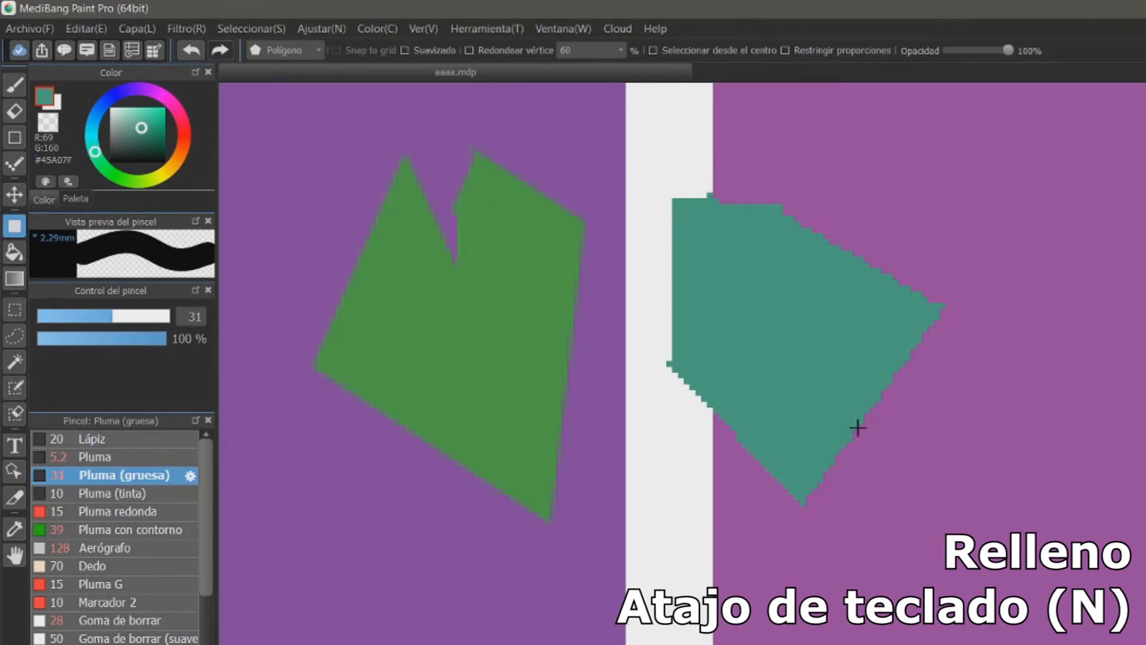
- Draw a square-cornered teal #4596A0 rectangle and, below it, a blue #4560A0 one with Redondear vértice on at 60%
{"action": "scroll", "coordinate": [858, 427], "scroll_direction": "down", "scroll_amount": 5}
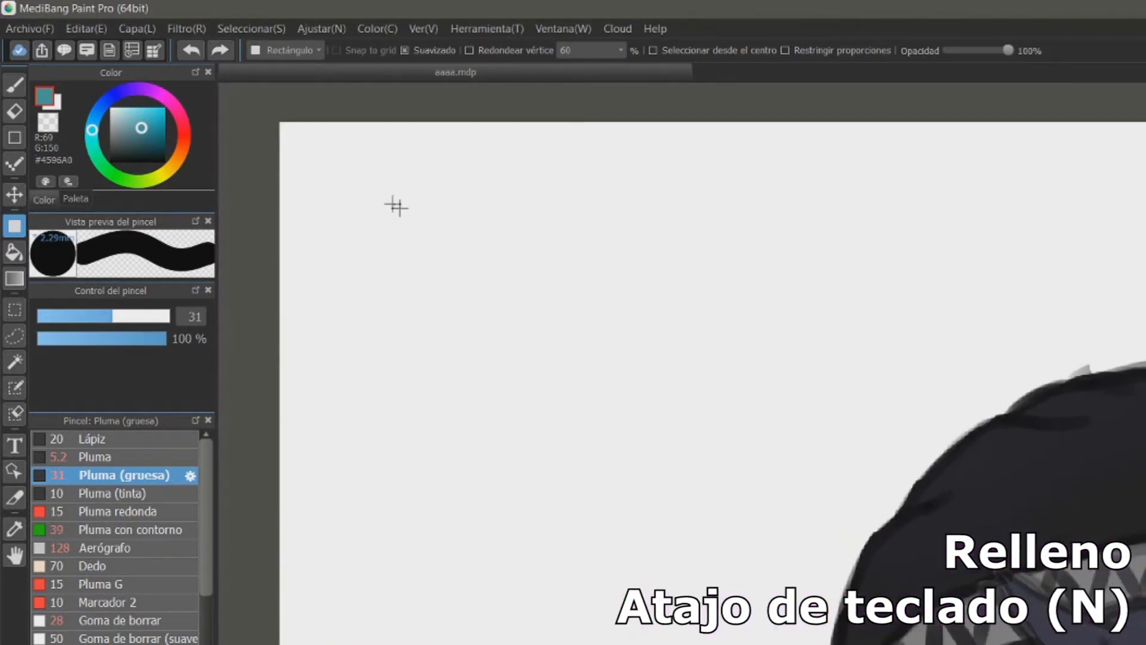
{"action": "left_click_drag", "start_coordinate": [394, 205], "coordinate": [669, 359]}
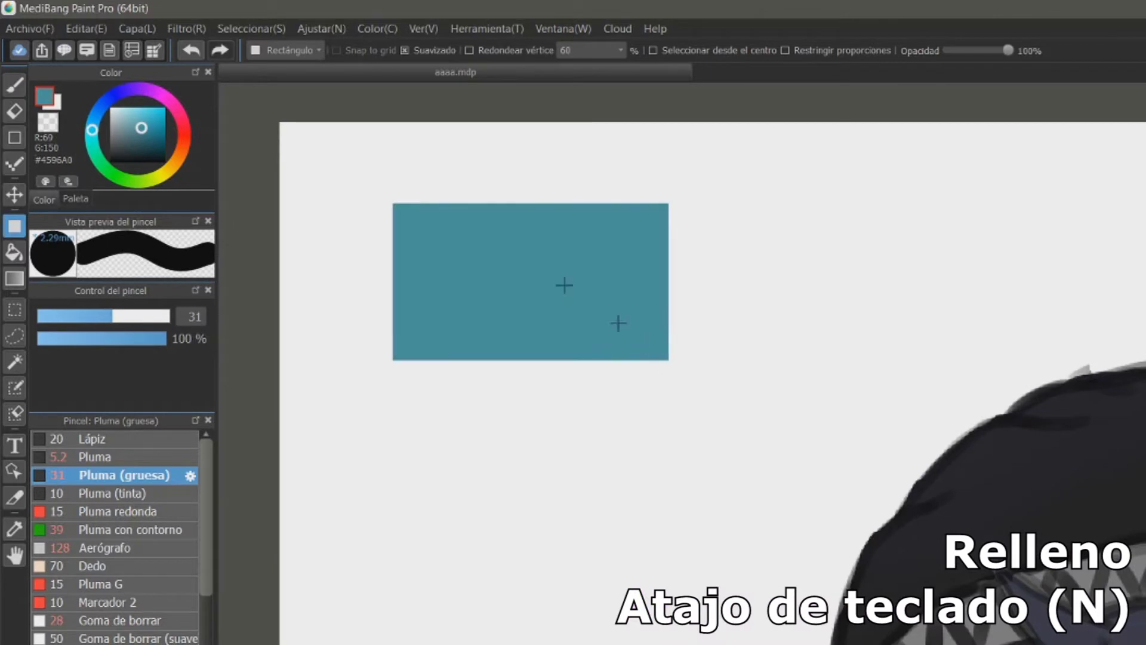
{"action": "left_click_drag", "start_coordinate": [92, 129], "coordinate": [103, 104]}
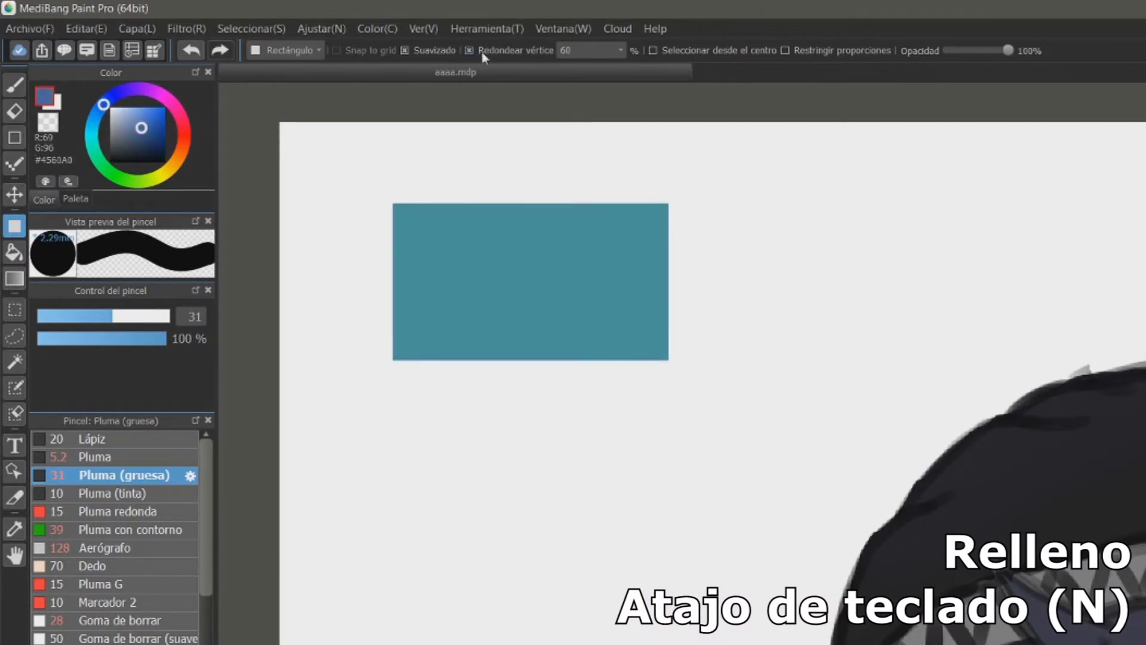
{"action": "left_click_drag", "start_coordinate": [395, 389], "coordinate": [658, 550]}
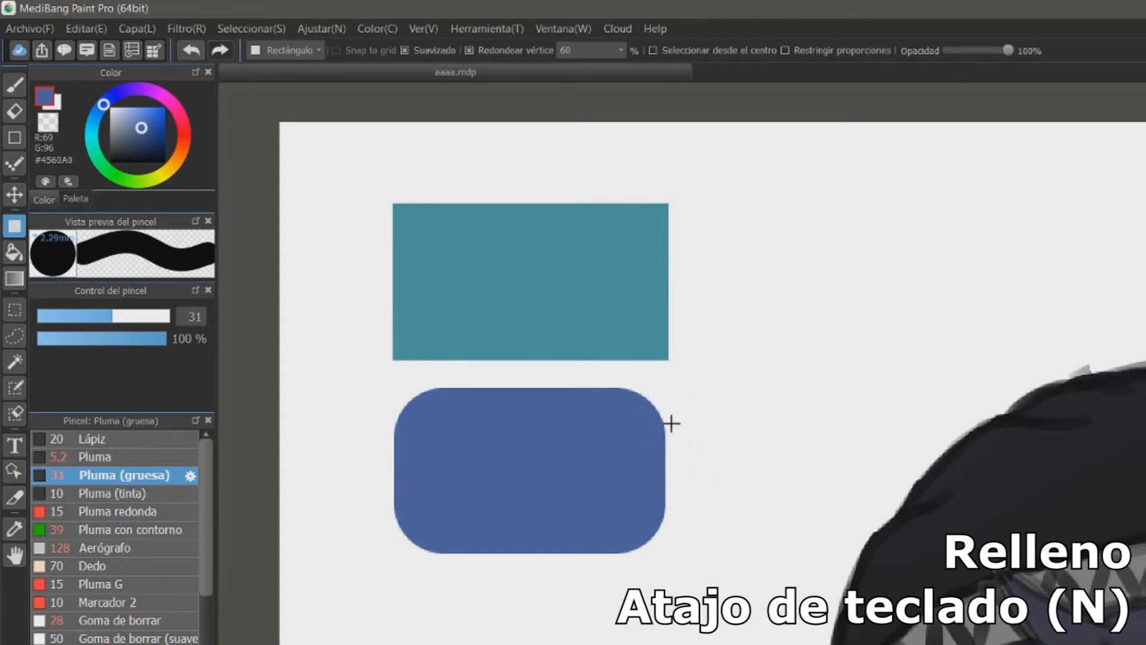
- Draw two four-sided polygons with vertices rounded at 60%, blue #4560A0 with Suavizado on and teal #4596A0 with it off
{"action": "left_click", "coordinate": [831, 402]}
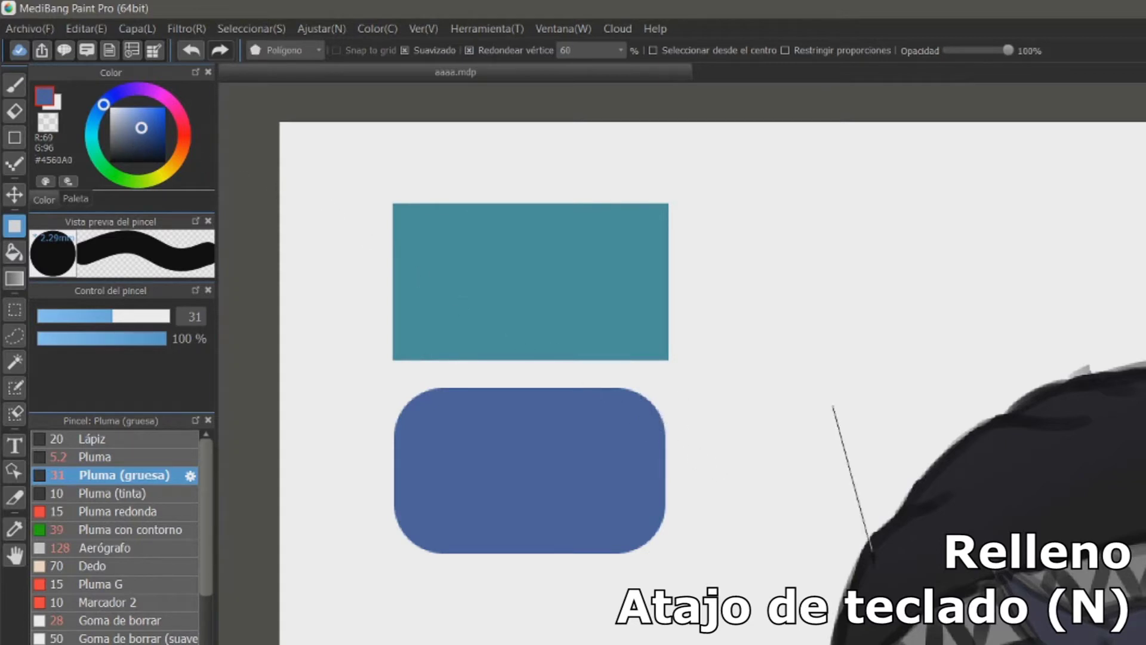
{"action": "left_click", "coordinate": [870, 537]}
{"action": "left_click", "coordinate": [722, 528]}
{"action": "double_click", "coordinate": [755, 400]}
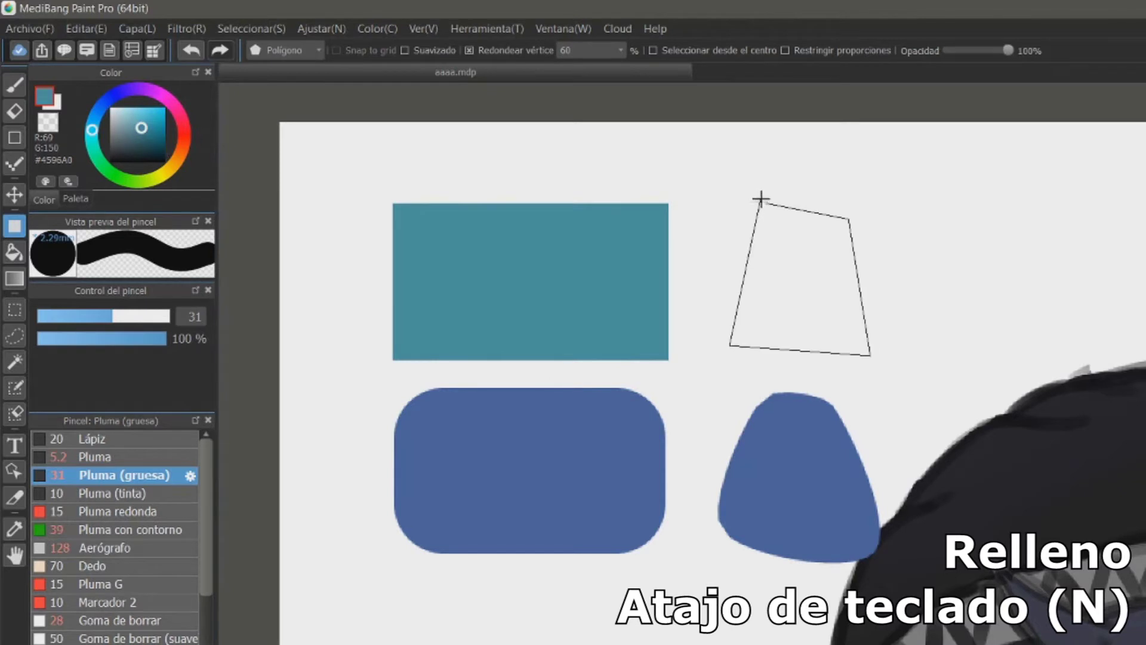
{"action": "double_click", "coordinate": [762, 200]}
- Compare pink #A04577 ellipses drawn with and without Redondear vértice, and undo the test shapes
{"action": "left_click", "coordinate": [176, 111]}
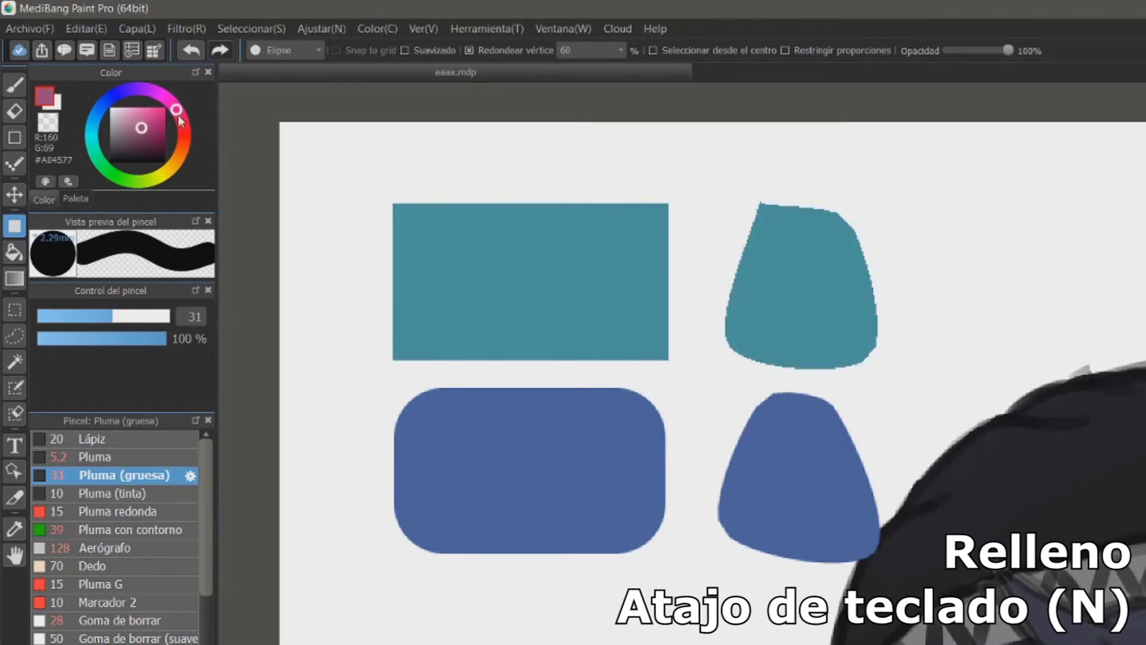
{"action": "left_click_drag", "start_coordinate": [558, 260], "coordinate": [719, 368]}
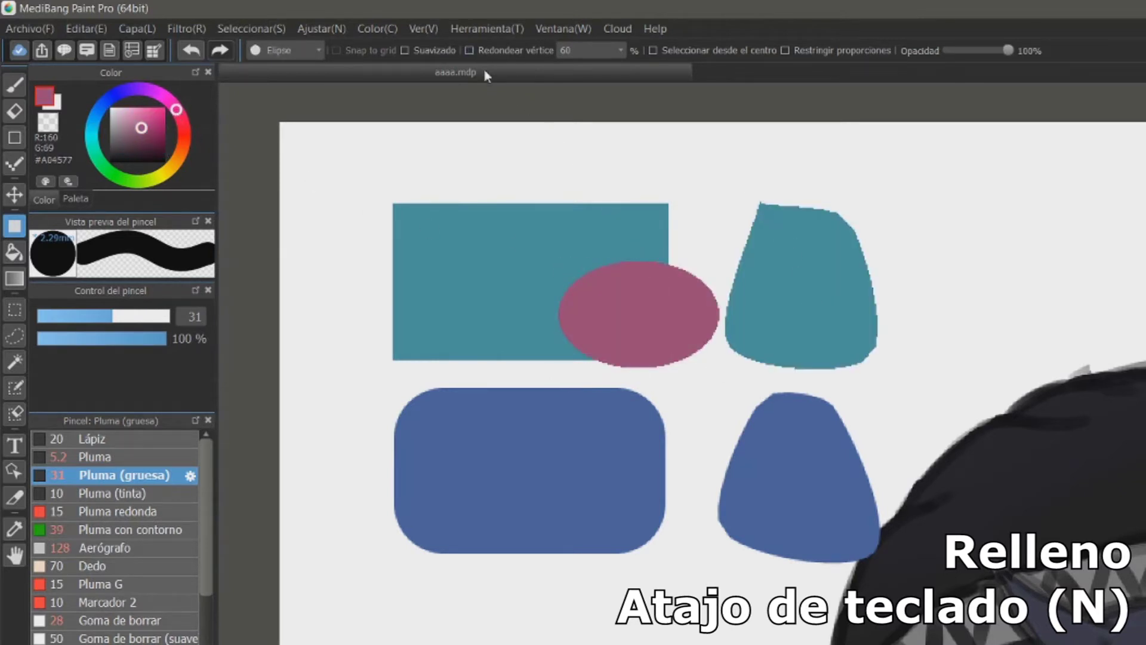
{"action": "left_click_drag", "start_coordinate": [574, 403], "coordinate": [728, 516]}
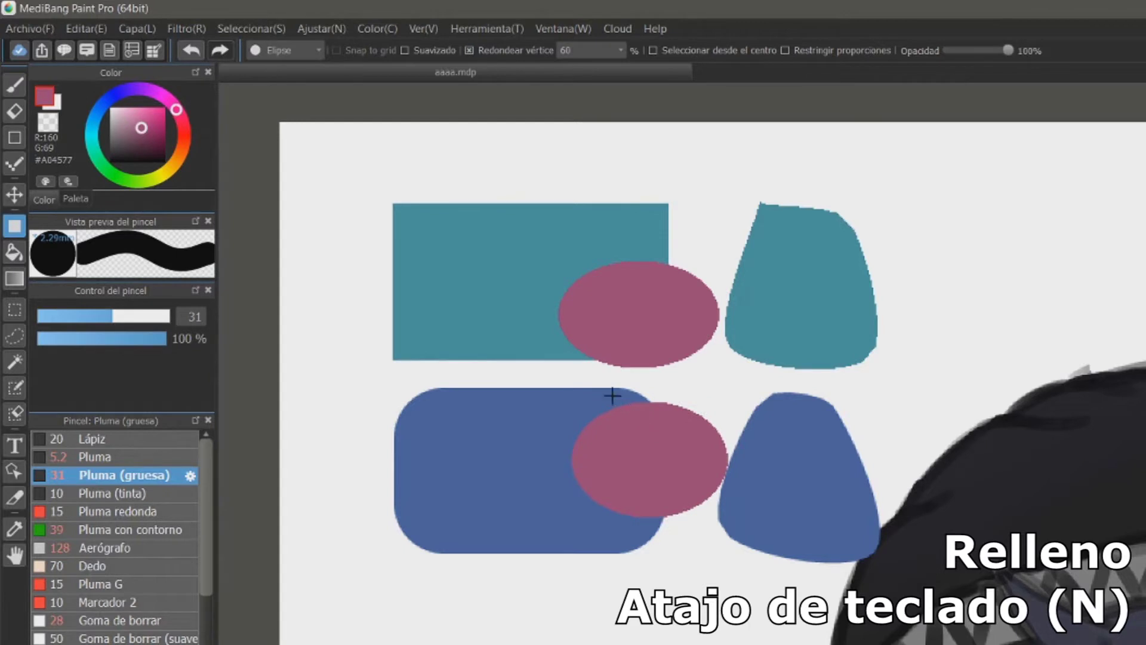
{"action": "key", "text": "ctrl+z"}
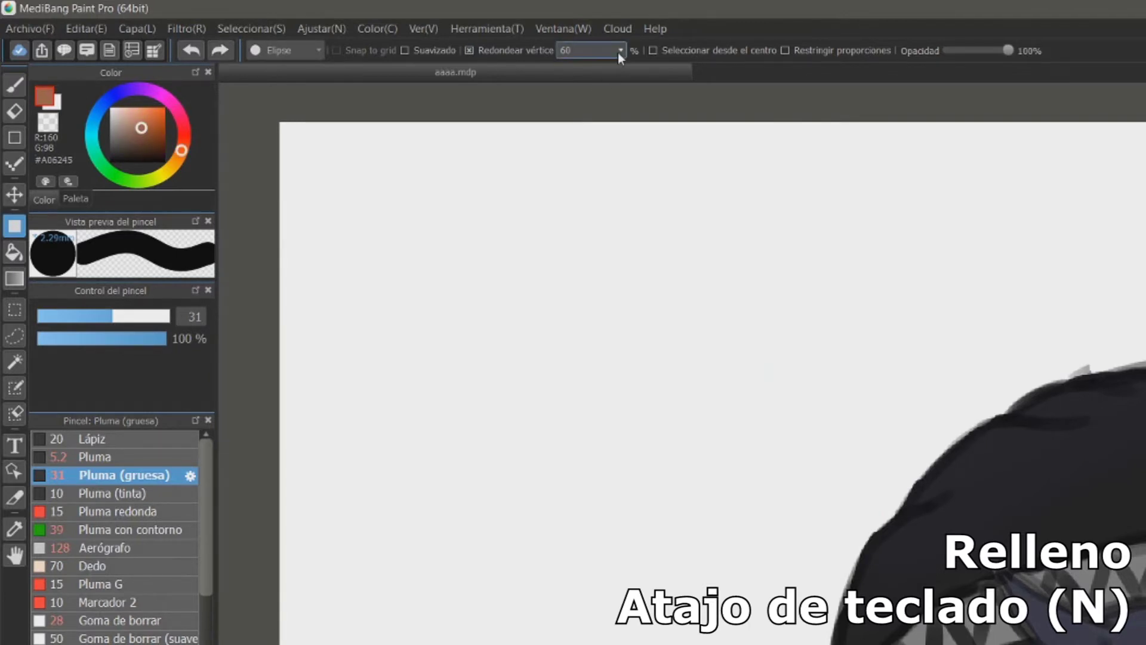
- Draw two upright brown #A06245 rectangles side by side, the first with Redondear vértice at 20% and the second at 100%
{"action": "left_click", "coordinate": [618, 52]}
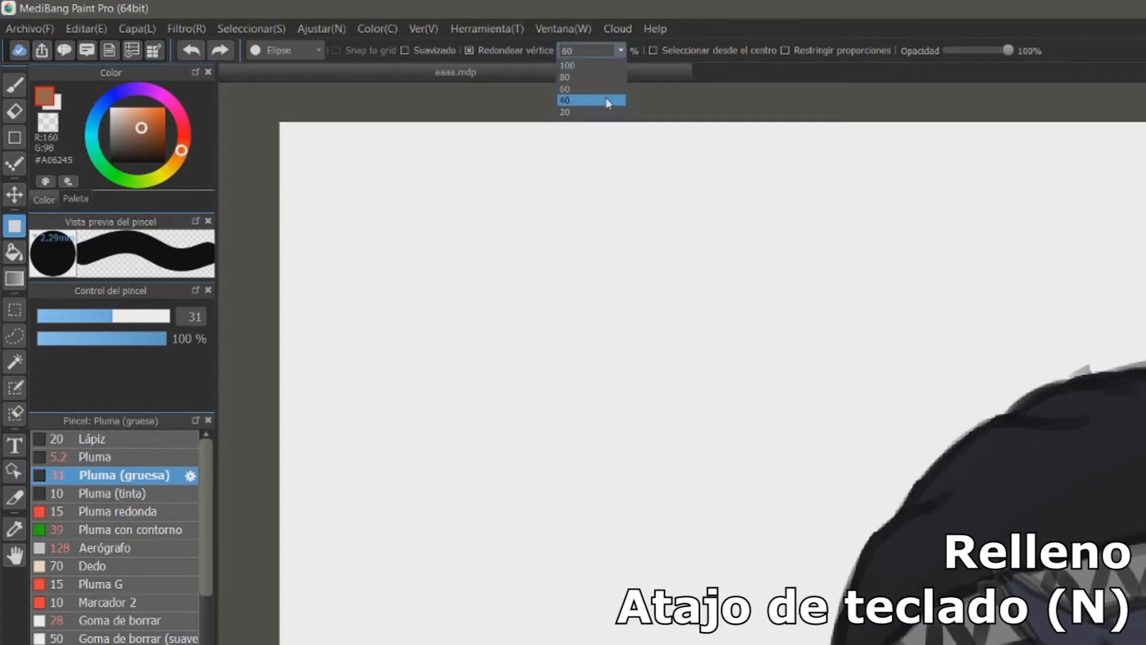
{"action": "left_click", "coordinate": [601, 114]}
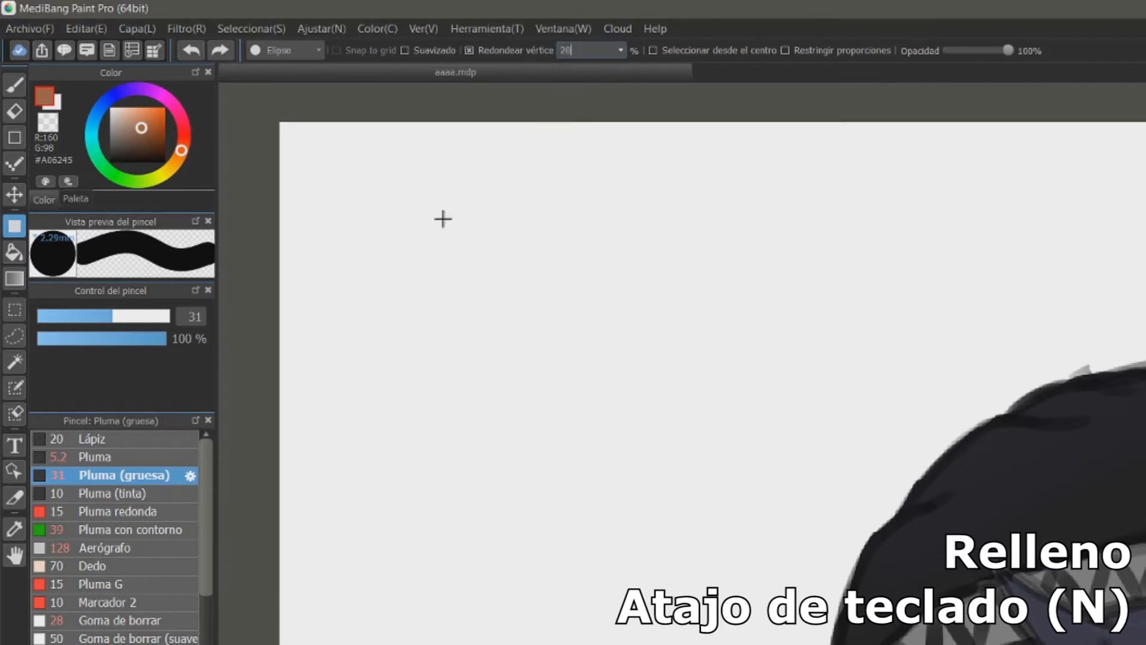
{"action": "left_click_drag", "start_coordinate": [419, 194], "coordinate": [598, 441]}
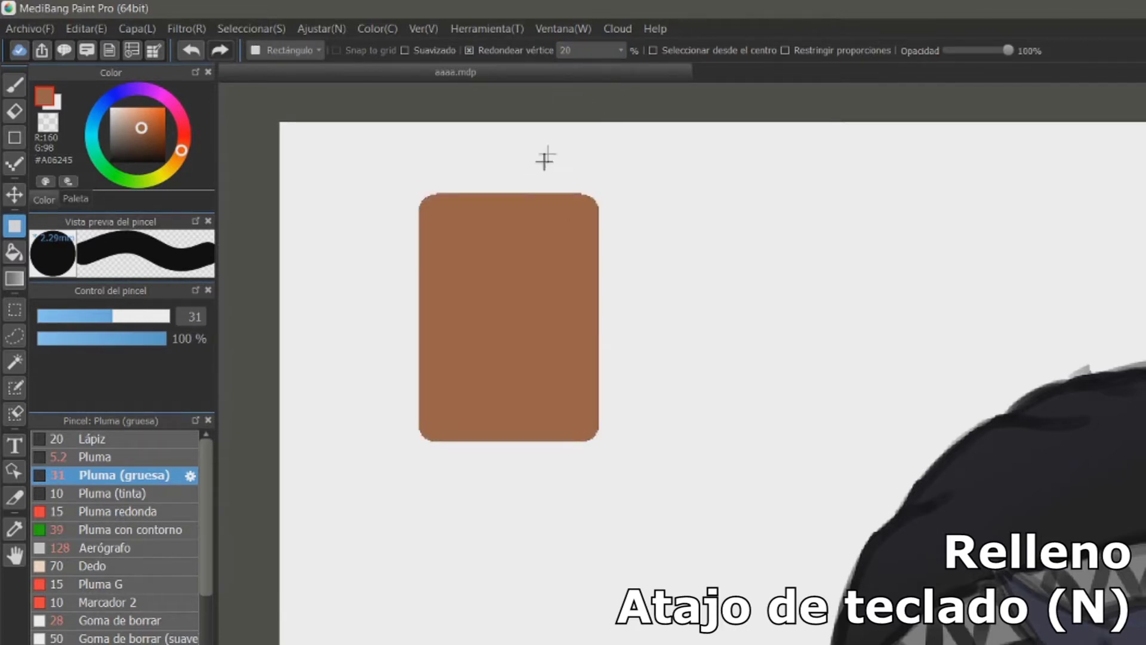
{"action": "left_click", "coordinate": [620, 52]}
{"action": "left_click", "coordinate": [603, 63]}
{"action": "left_click_drag", "start_coordinate": [648, 206], "coordinate": [839, 491]}
- Set Redondear vértice to 85% and draw a smaller brown #A06245 rectangle below the other two
{"action": "left_click", "coordinate": [620, 51]}
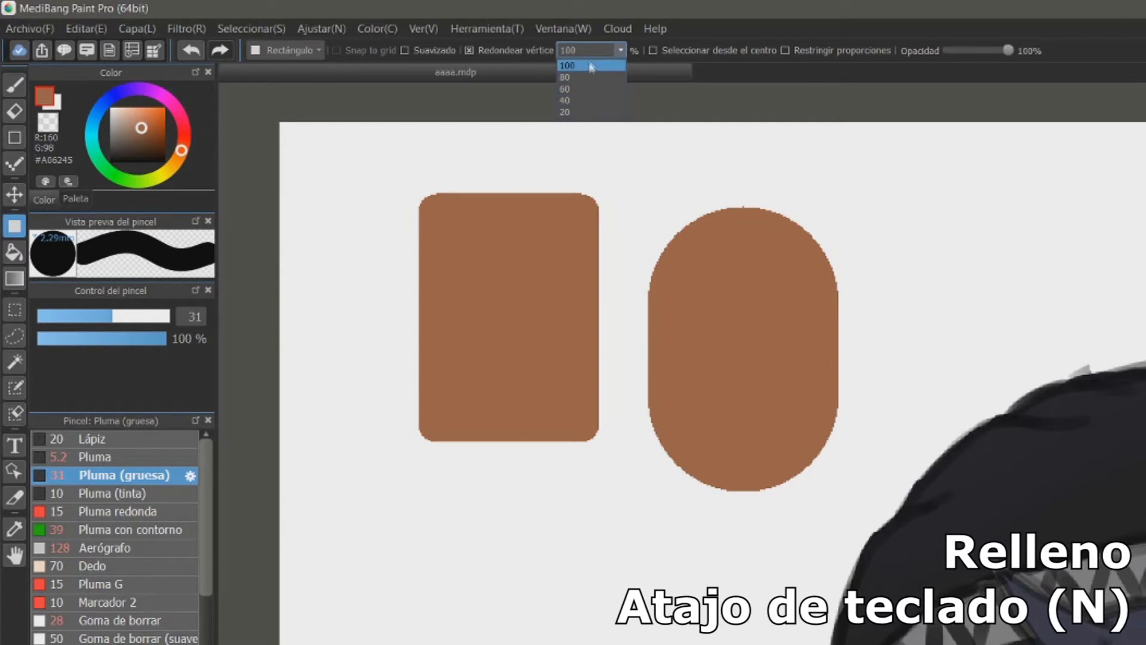
{"action": "double_click", "coordinate": [593, 51]}
{"action": "type", "text": "85"}
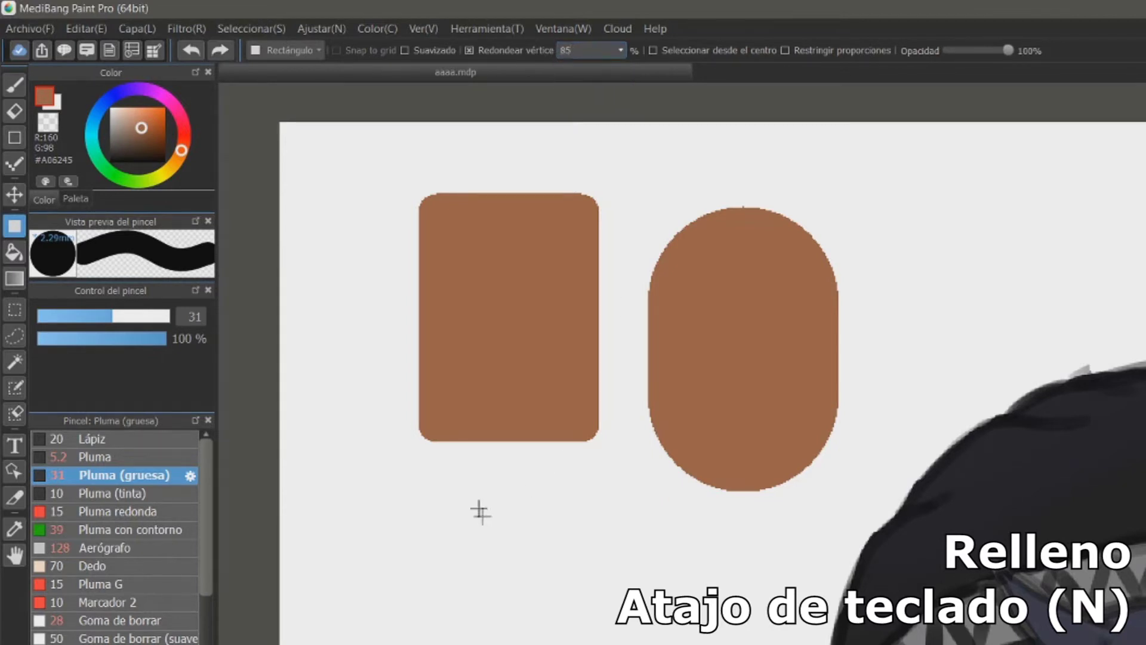
{"action": "left_click_drag", "start_coordinate": [479, 508], "coordinate": [619, 641]}
- Set Redondear vértice to 850% and try it on more shapes near the brown rectangles
{"action": "left_click_drag", "start_coordinate": [636, 409], "coordinate": [414, 384]}
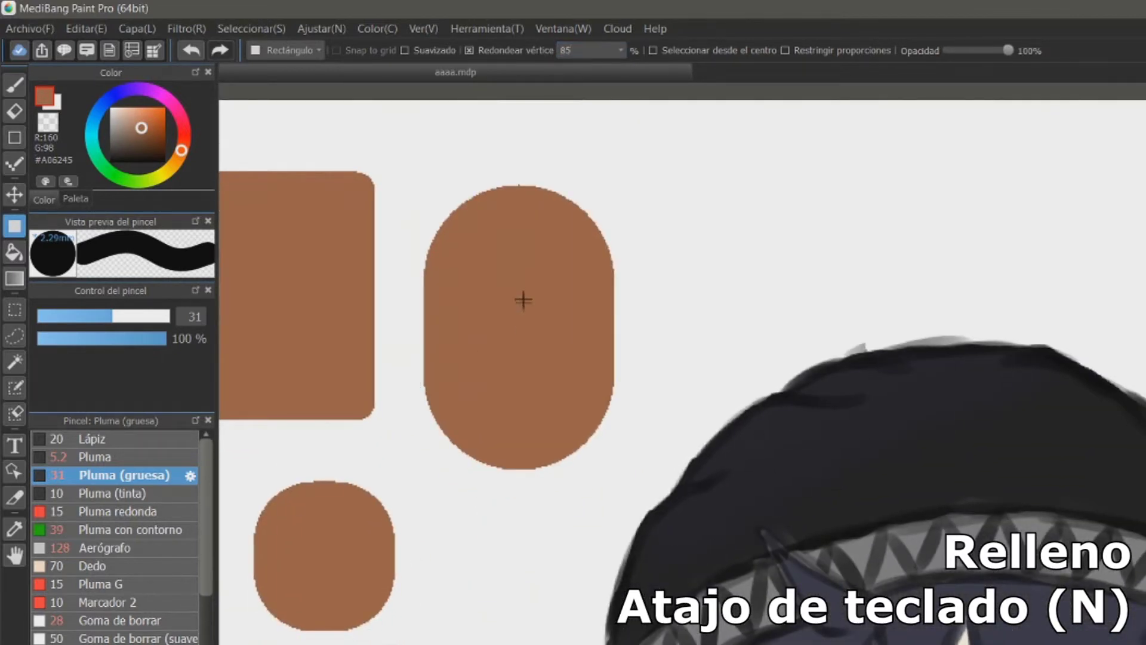
{"action": "left_click", "coordinate": [586, 50]}
{"action": "type", "text": "0"}
{"action": "mouse_move", "coordinate": [742, 212]}
{"action": "left_mouse_down"}
{"action": "mouse_move", "coordinate": [789, 452]}
{"action": "mouse_move", "coordinate": [545, 499]}
{"action": "mouse_move", "coordinate": [559, 473]}
{"action": "left_mouse_up"}
{"action": "left_click_drag", "start_coordinate": [618, 499], "coordinate": [728, 402]}
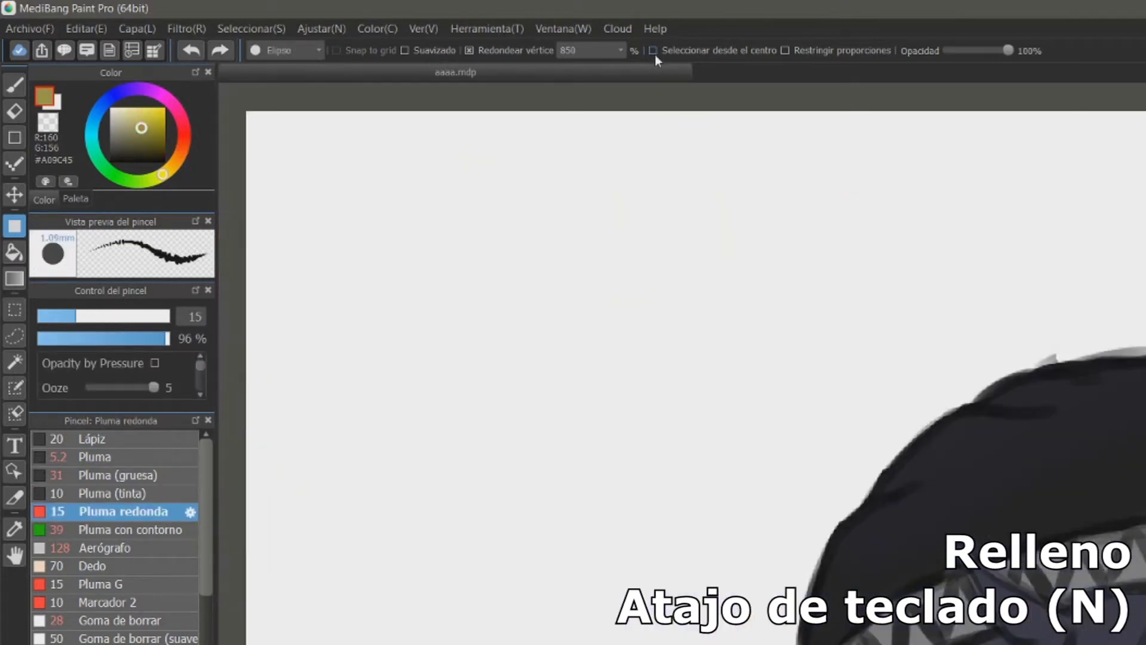
- Compare olive #A09C45 ellipses drawn with Seleccionar desde el centro enabled and disabled
{"action": "left_click", "coordinate": [653, 50]}
{"action": "left_click_drag", "start_coordinate": [367, 218], "coordinate": [571, 421]}
{"action": "left_click", "coordinate": [653, 52]}
{"action": "left_click_drag", "start_coordinate": [733, 298], "coordinate": [856, 176]}
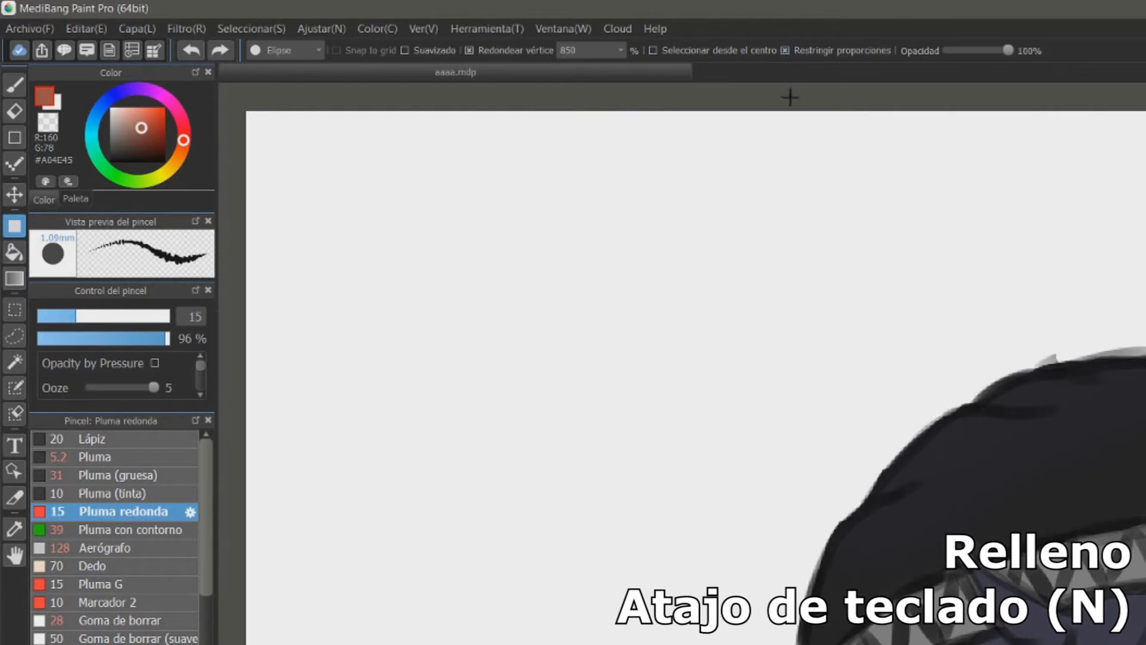
- Compare Restringir proporciones on and off with brown #A04E45 ellipses and purple #6E45A0 rectangles at 0% Redondear vértice
{"action": "left_click_drag", "start_coordinate": [380, 204], "coordinate": [605, 361]}
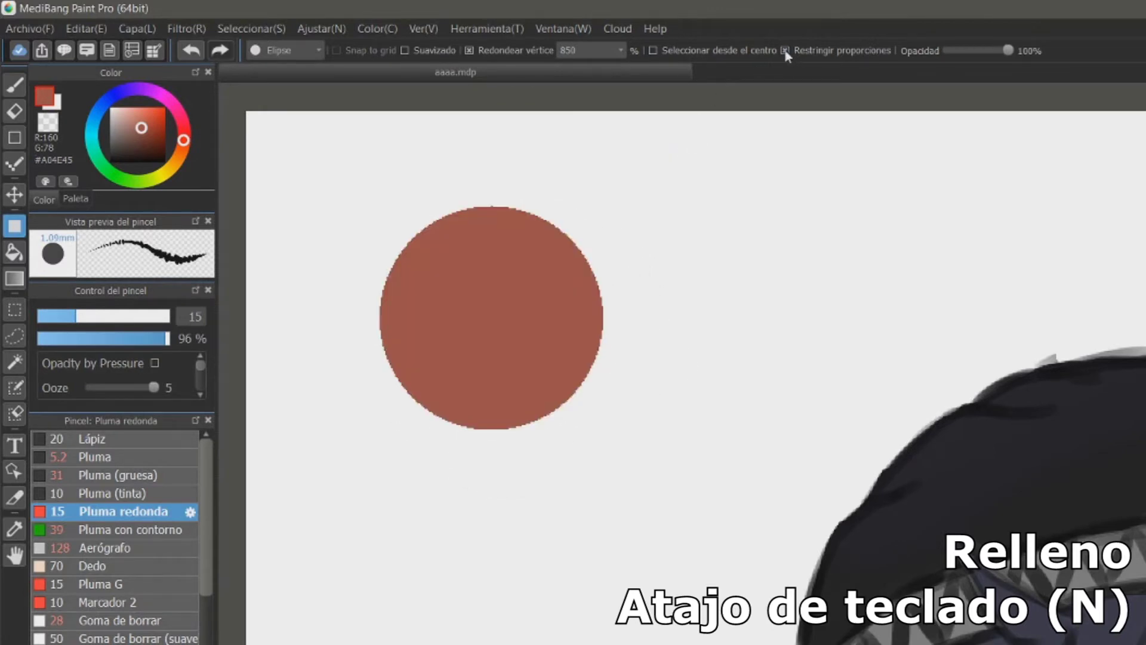
{"action": "left_click_drag", "start_coordinate": [737, 364], "coordinate": [859, 147]}
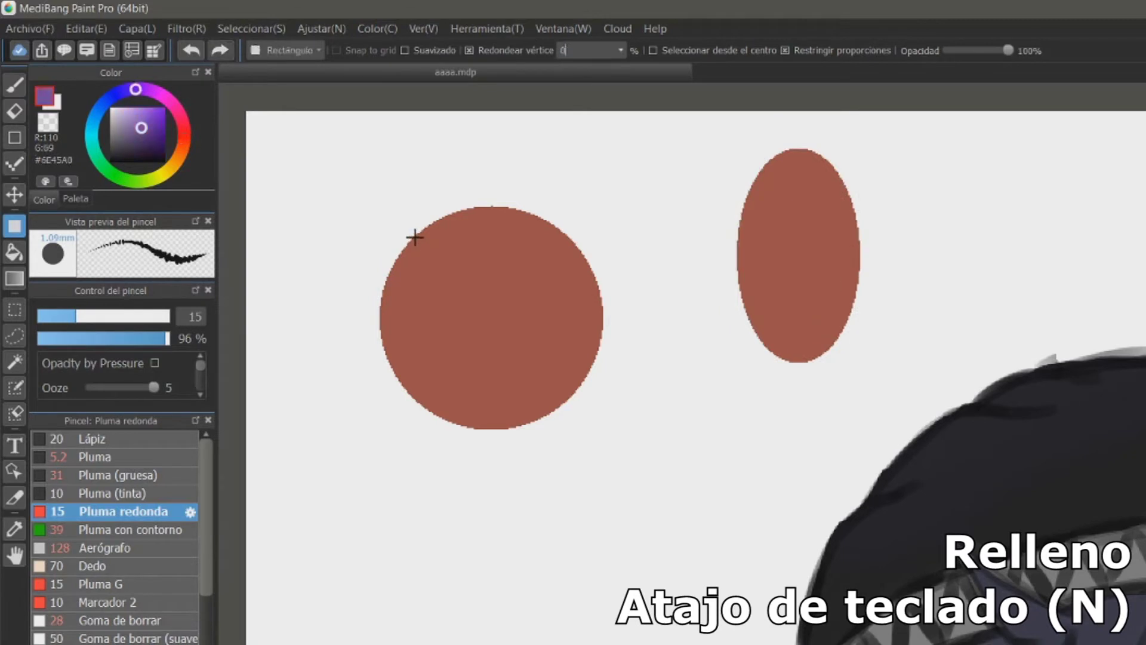
{"action": "left_click_drag", "start_coordinate": [414, 237], "coordinate": [569, 391]}
{"action": "left_click_drag", "start_coordinate": [706, 347], "coordinate": [912, 253]}
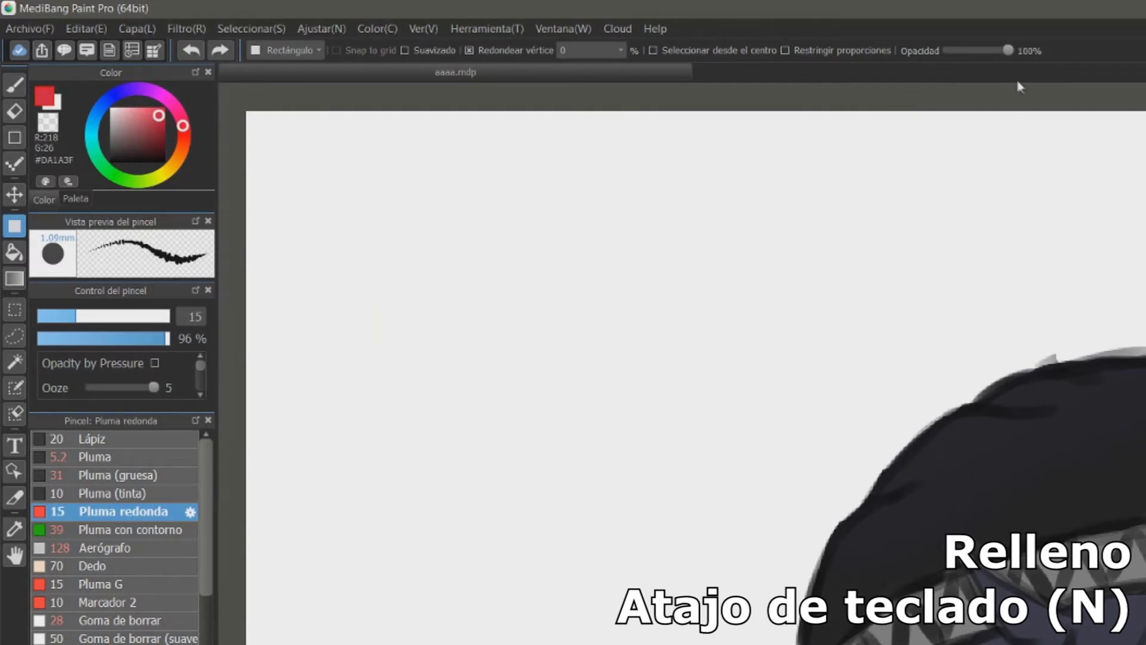
- Draw a row of red #DA1A3F rectangles with the fill opacity decreasing from 100% to 7%
{"action": "left_click_drag", "start_coordinate": [290, 181], "coordinate": [497, 336]}
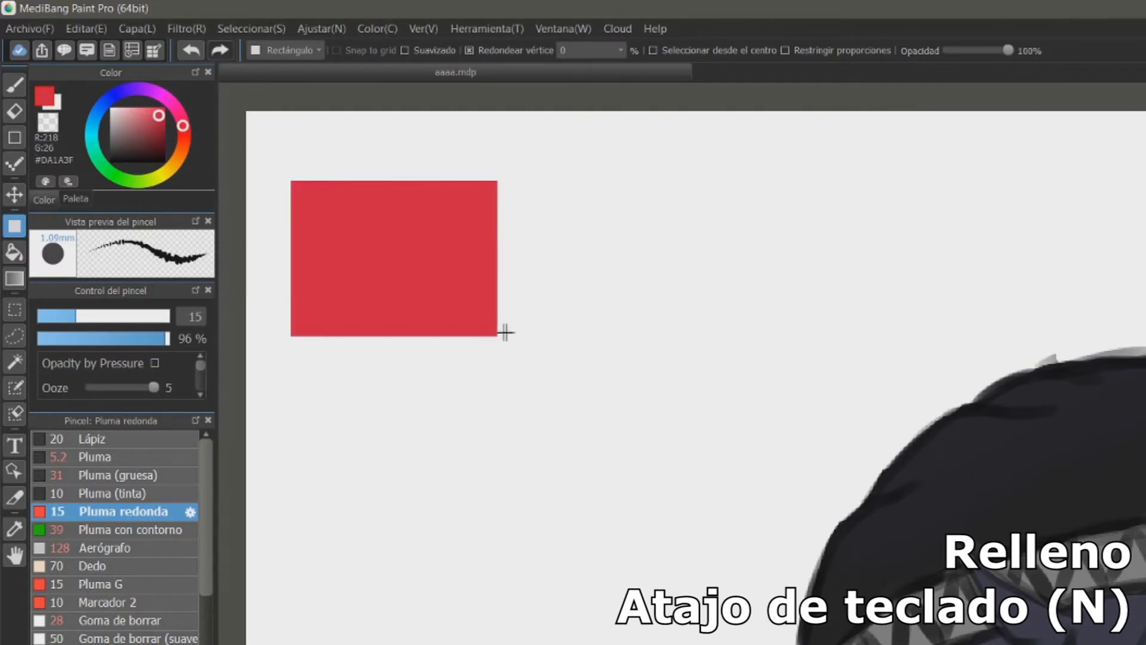
{"action": "left_click", "coordinate": [988, 50]}
{"action": "left_click_drag", "start_coordinate": [554, 182], "coordinate": [758, 336]}
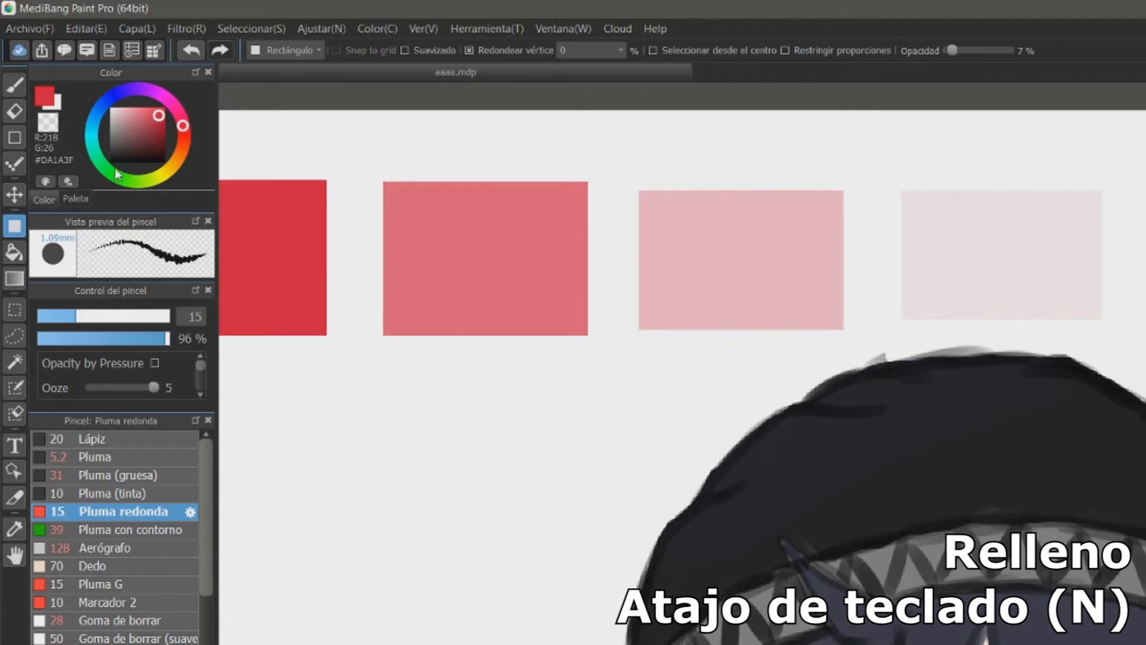
- Draw another red #DA1A3F rectangle at 47% fill opacity below the row
{"action": "left_click", "coordinate": [16, 197]}
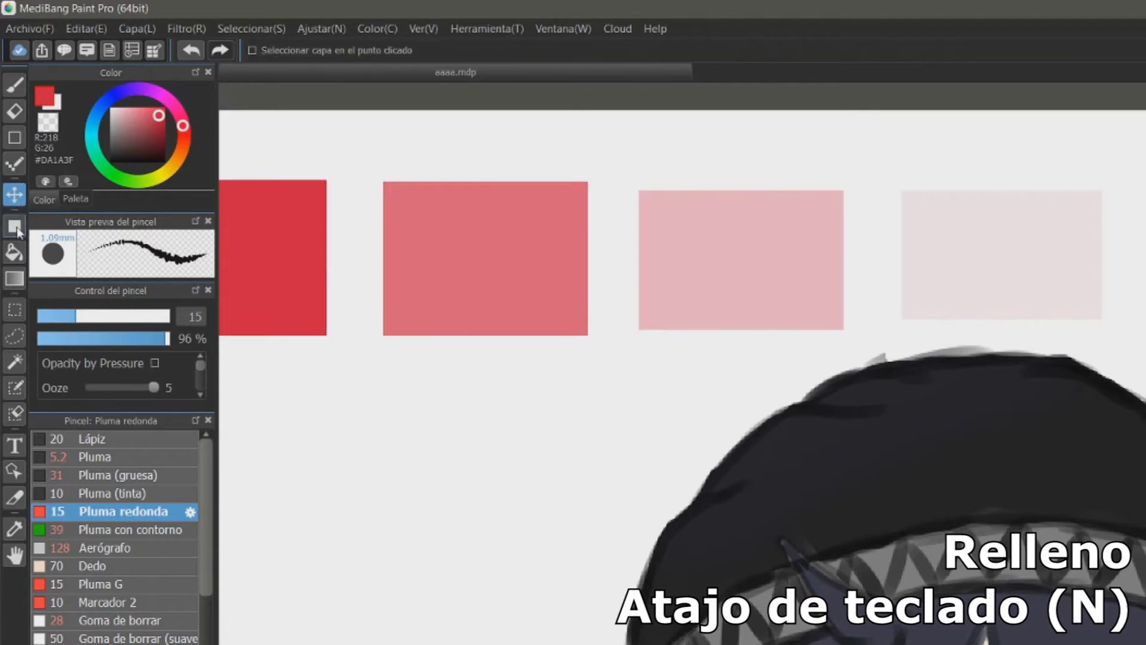
{"action": "left_click", "coordinate": [16, 227]}
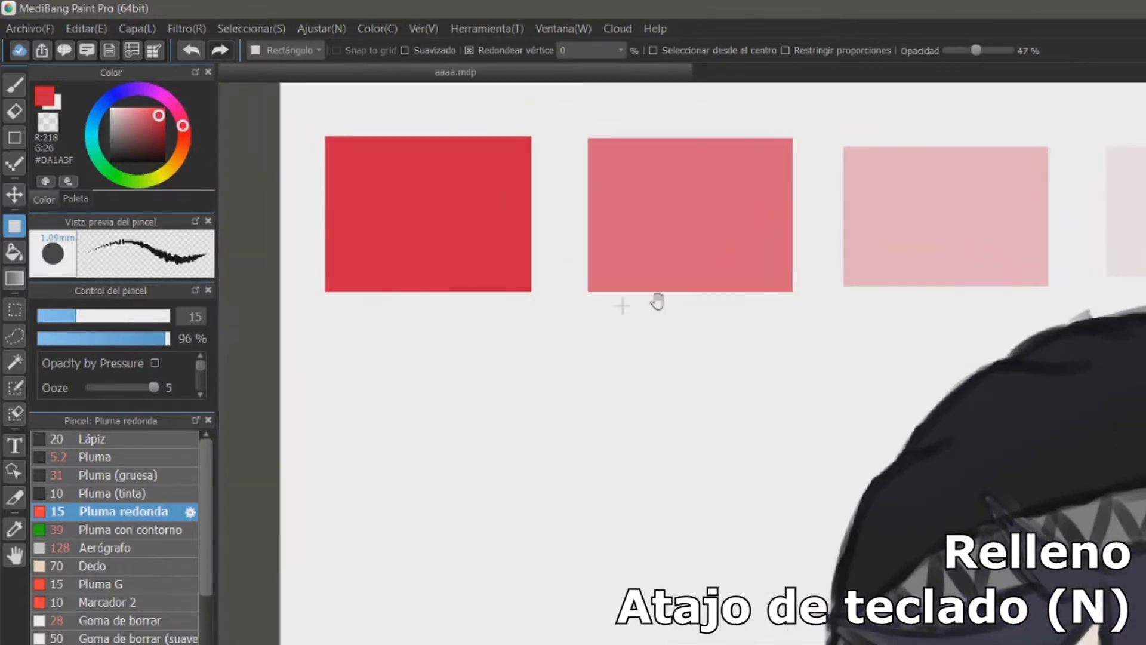
{"action": "left_click_drag", "start_coordinate": [487, 362], "coordinate": [744, 538]}
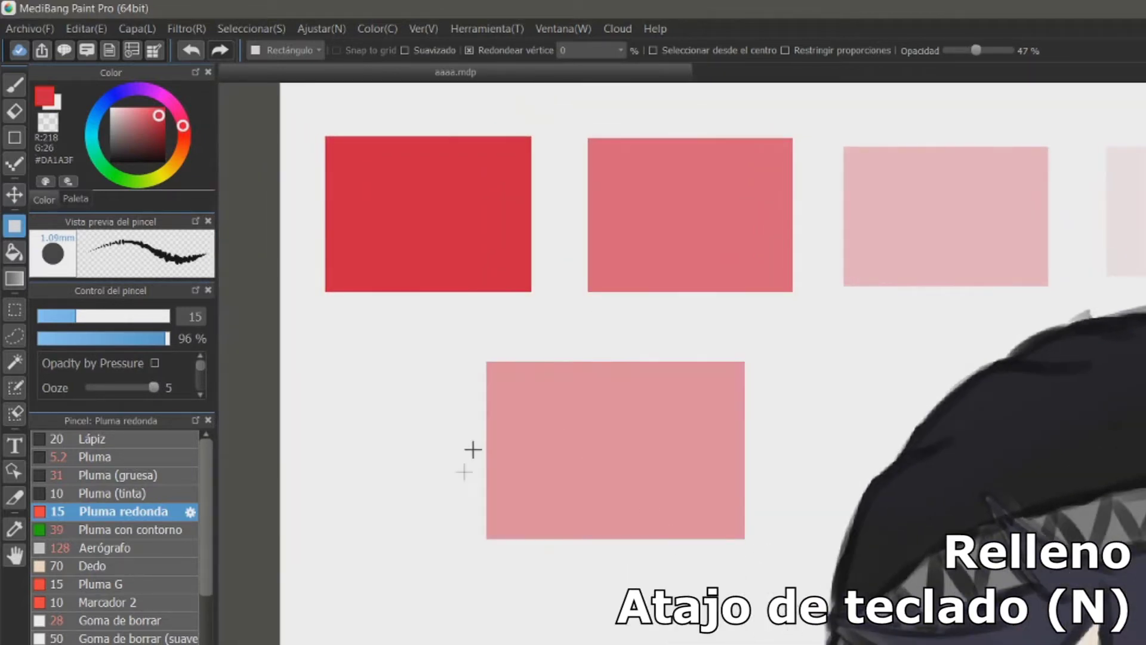
- Turn off the parallel snap for the brush and try a red freehand stroke below the rectangles
{"action": "left_click", "coordinate": [15, 164]}
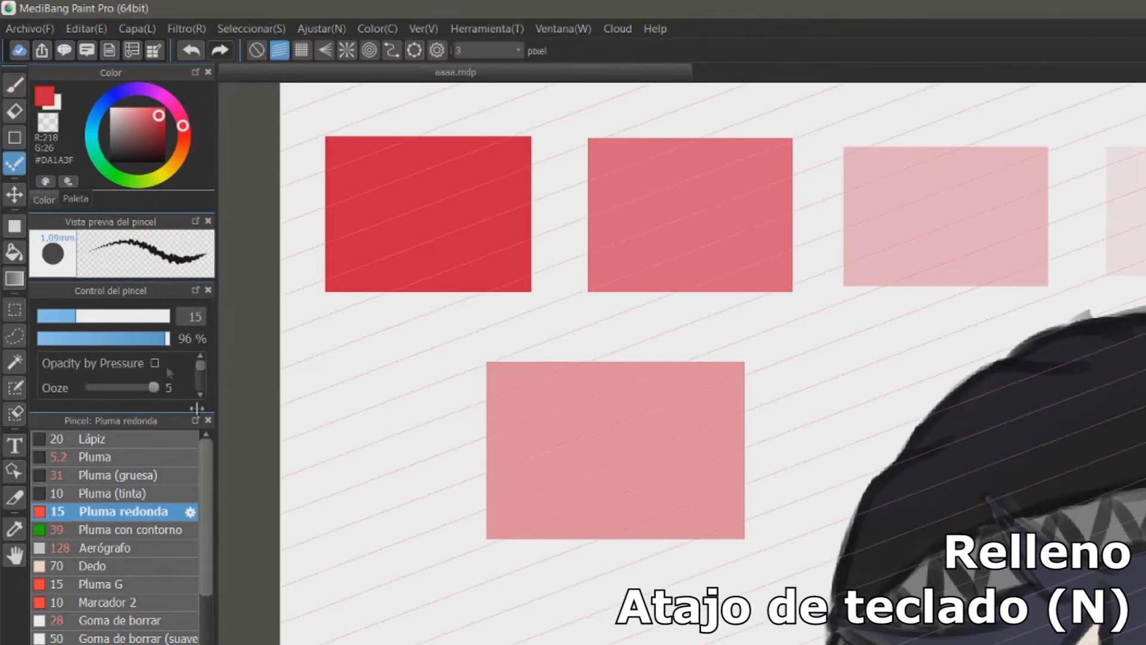
{"action": "left_click", "coordinate": [15, 85]}
{"action": "left_click", "coordinate": [256, 50]}
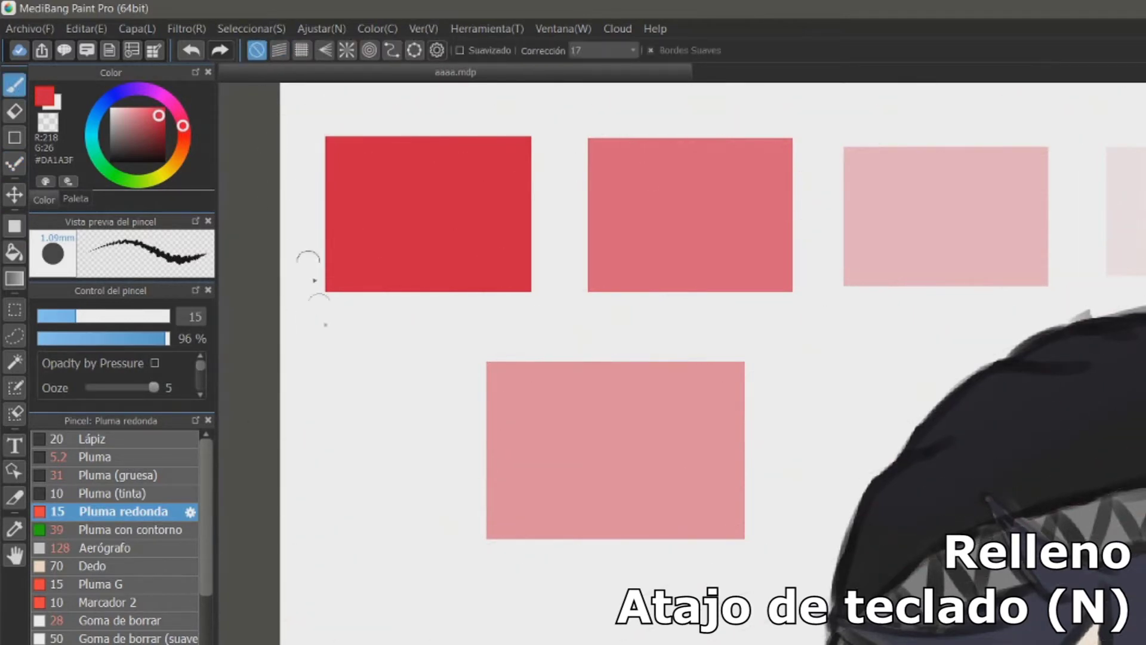
{"action": "left_click_drag", "start_coordinate": [417, 440], "coordinate": [525, 644]}
- Set the Relleno opacity to 100%, and lower layer Capa11's opacity to 46% before restoring it to 100%
{"action": "left_click", "coordinate": [15, 226]}
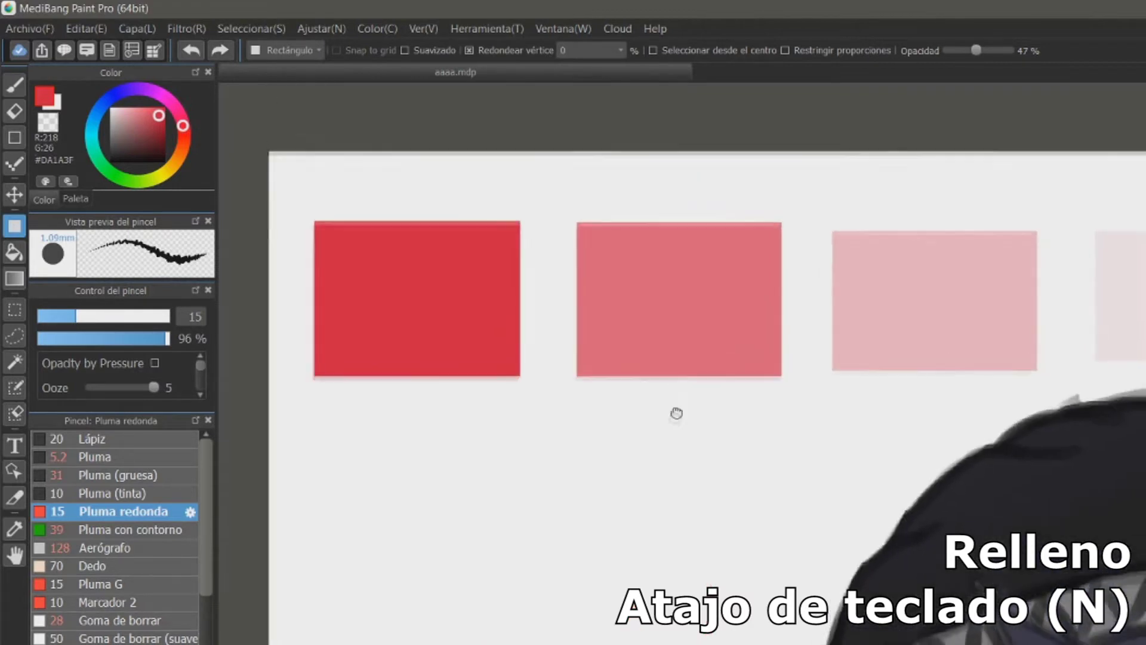
{"action": "left_click_drag", "start_coordinate": [977, 52], "coordinate": [1036, 61]}
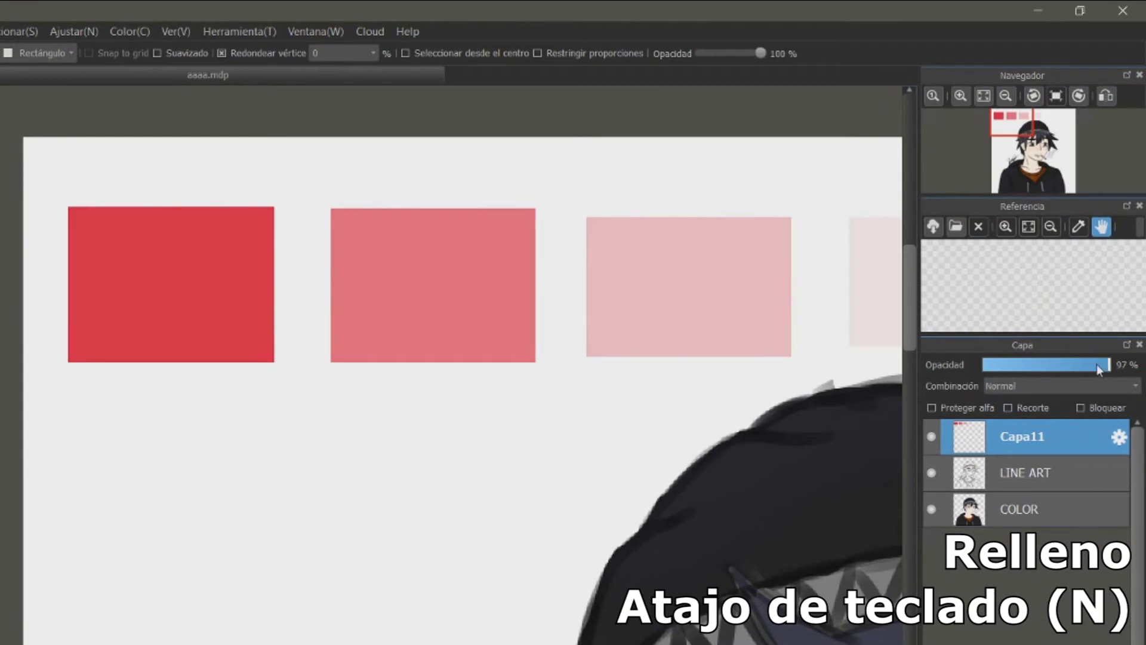
{"action": "left_click_drag", "start_coordinate": [1097, 364], "coordinate": [1039, 370]}
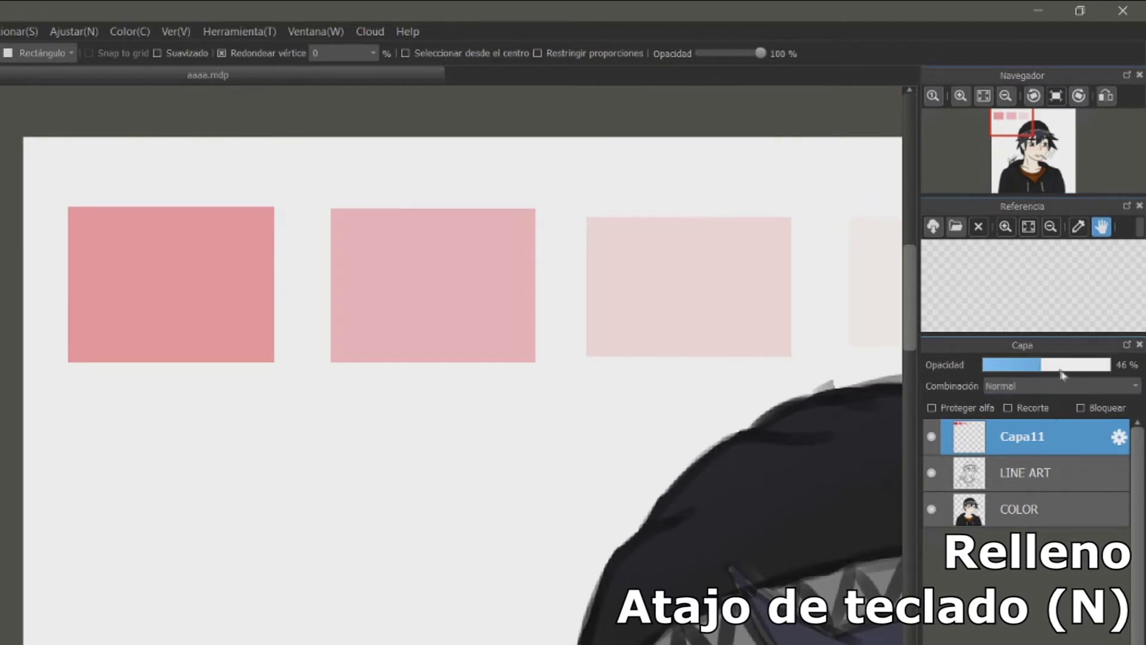
{"action": "left_click_drag", "start_coordinate": [1060, 365], "coordinate": [1109, 364]}
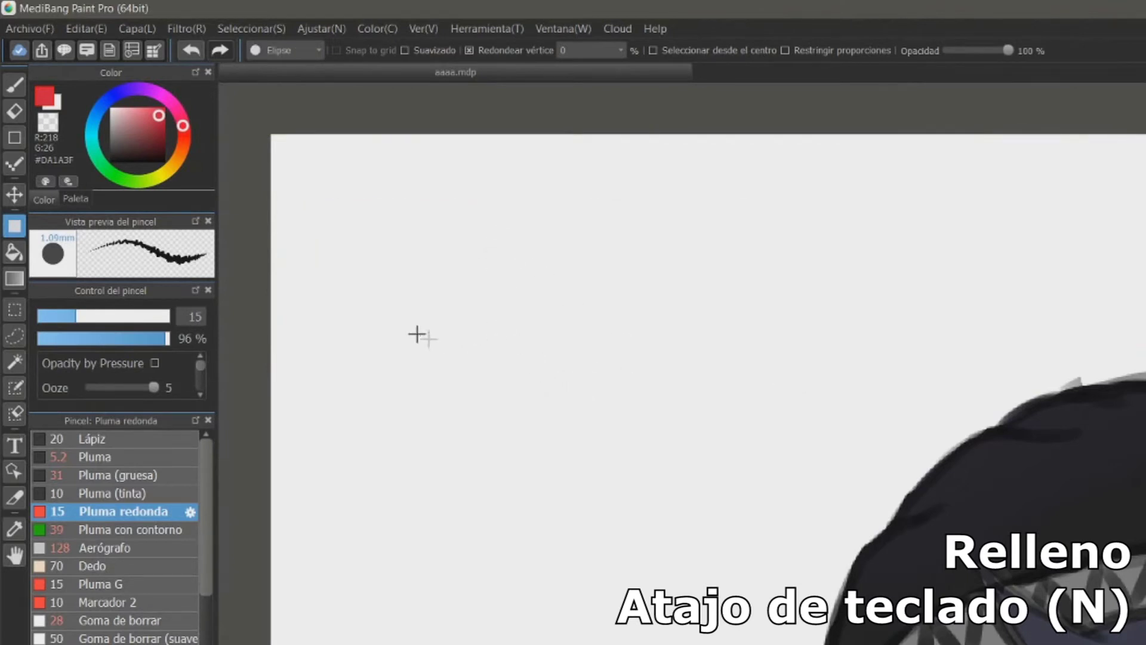
- Draw a filled orange #DA651A ellipse, an orange circle outline with Pluma redonda and a purple #9863C6 rectangle outline with Aerógrafo
{"action": "left_click_drag", "start_coordinate": [183, 125], "coordinate": [213, 179]}
{"action": "left_click_drag", "start_coordinate": [319, 227], "coordinate": [521, 383]}
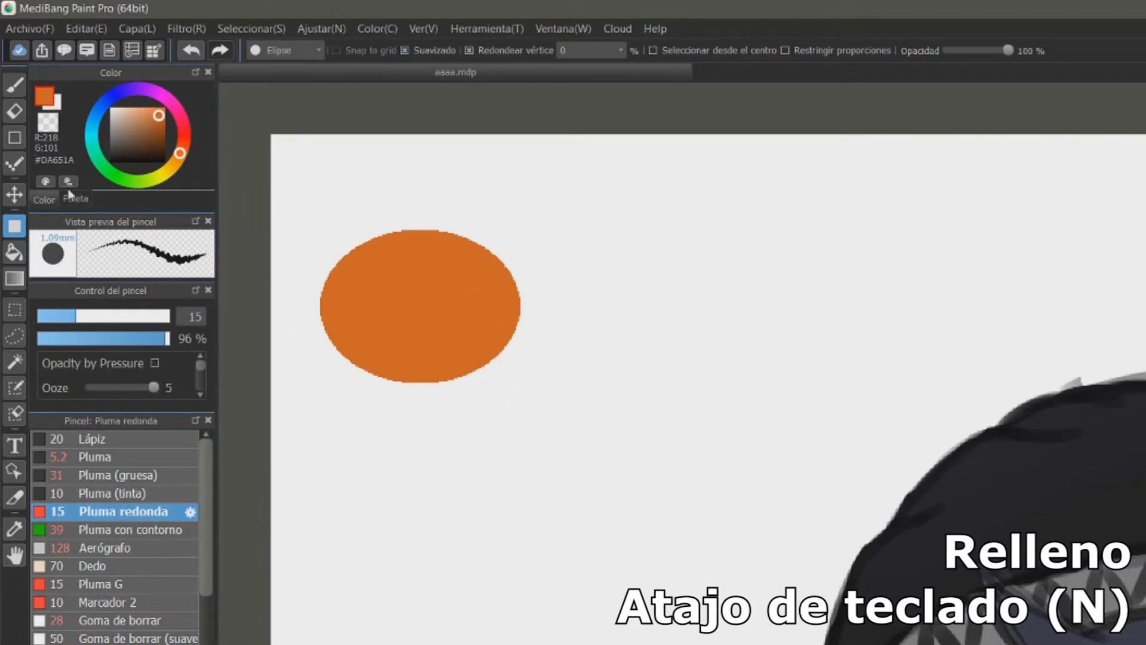
{"action": "left_click", "coordinate": [15, 138]}
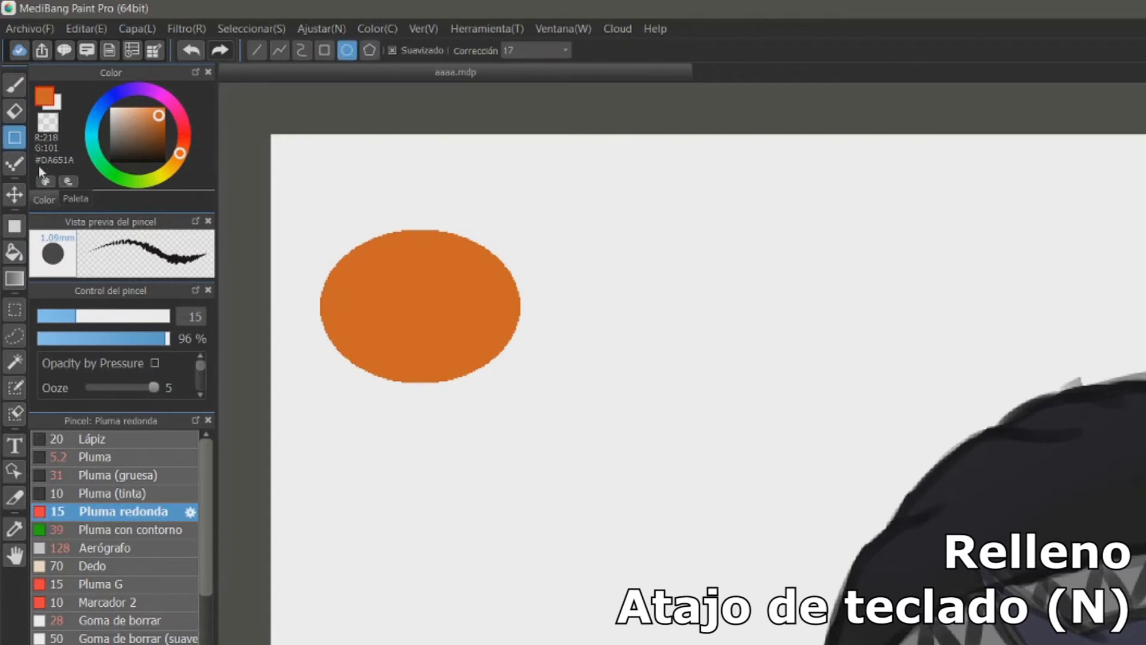
{"action": "left_click_drag", "start_coordinate": [365, 433], "coordinate": [541, 610]}
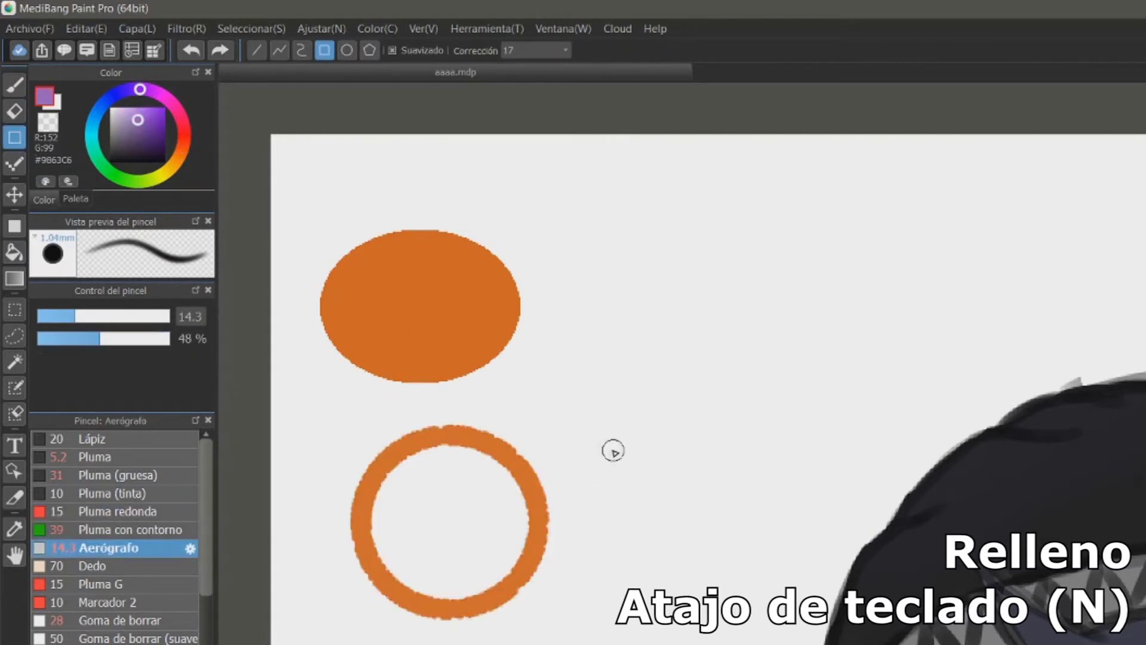
{"action": "left_click_drag", "start_coordinate": [599, 447], "coordinate": [803, 595]}
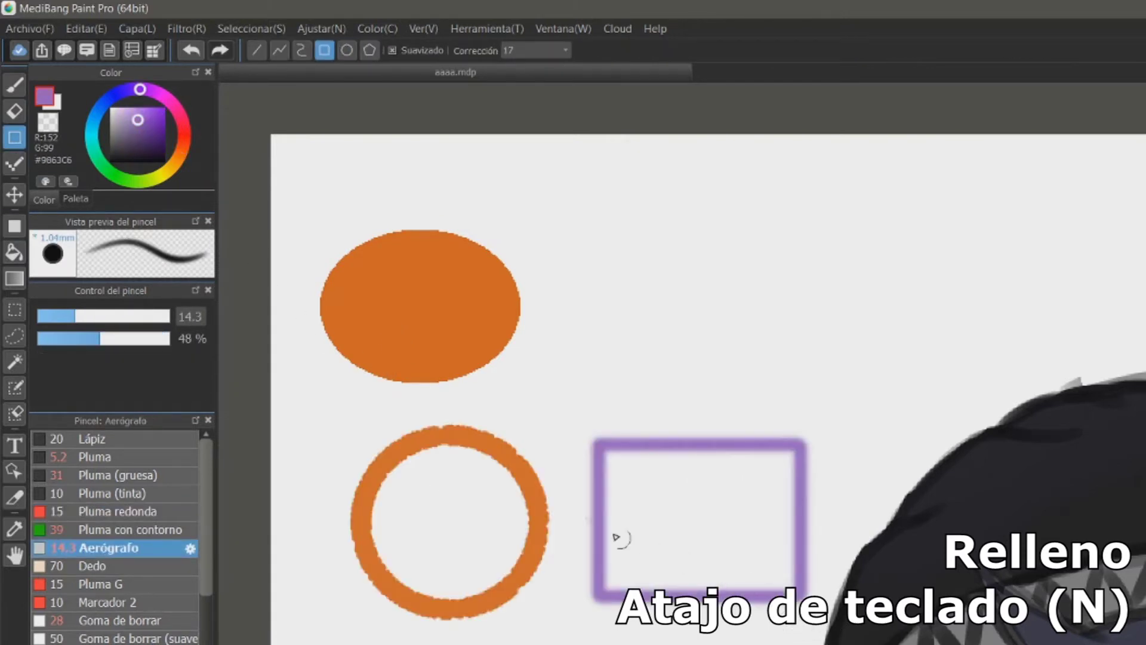
- Draw filled purple #9863C6 rectangles with Relleno while switching between brushes such as Pincel (tinta)
{"action": "key", "text": "n"}
{"action": "left_click_drag", "start_coordinate": [600, 365], "coordinate": [833, 233]}
{"action": "left_click", "coordinate": [120, 642]}
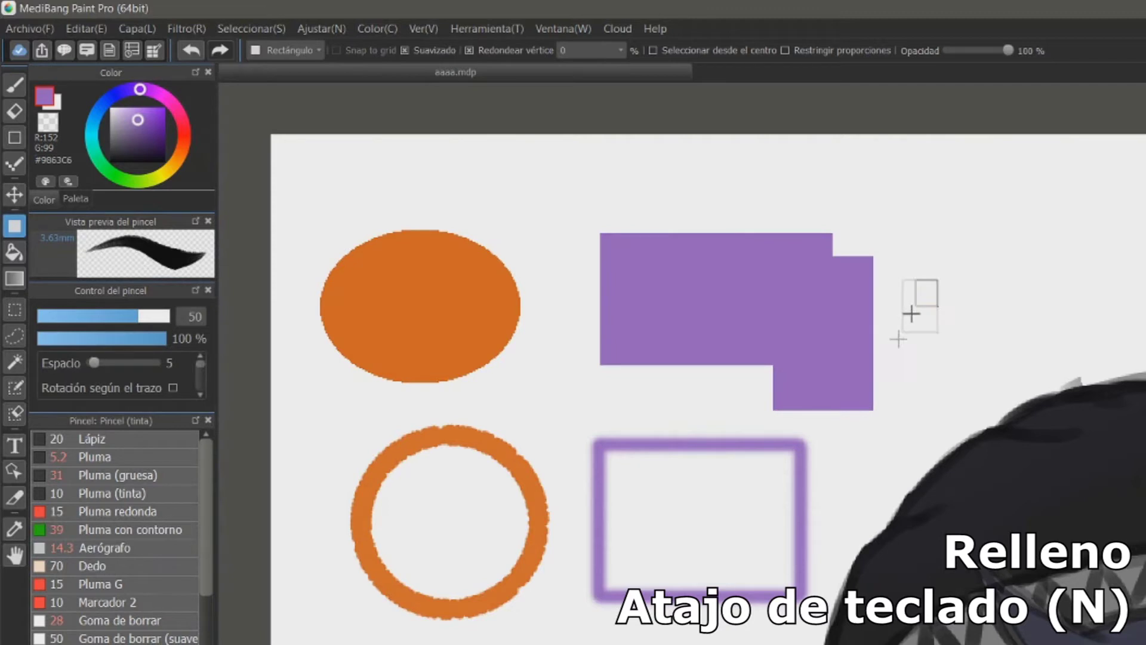
{"action": "left_click_drag", "start_coordinate": [937, 280], "coordinate": [878, 375]}
{"action": "left_click", "coordinate": [150, 637]}
{"action": "left_click_drag", "start_coordinate": [962, 237], "coordinate": [941, 358]}
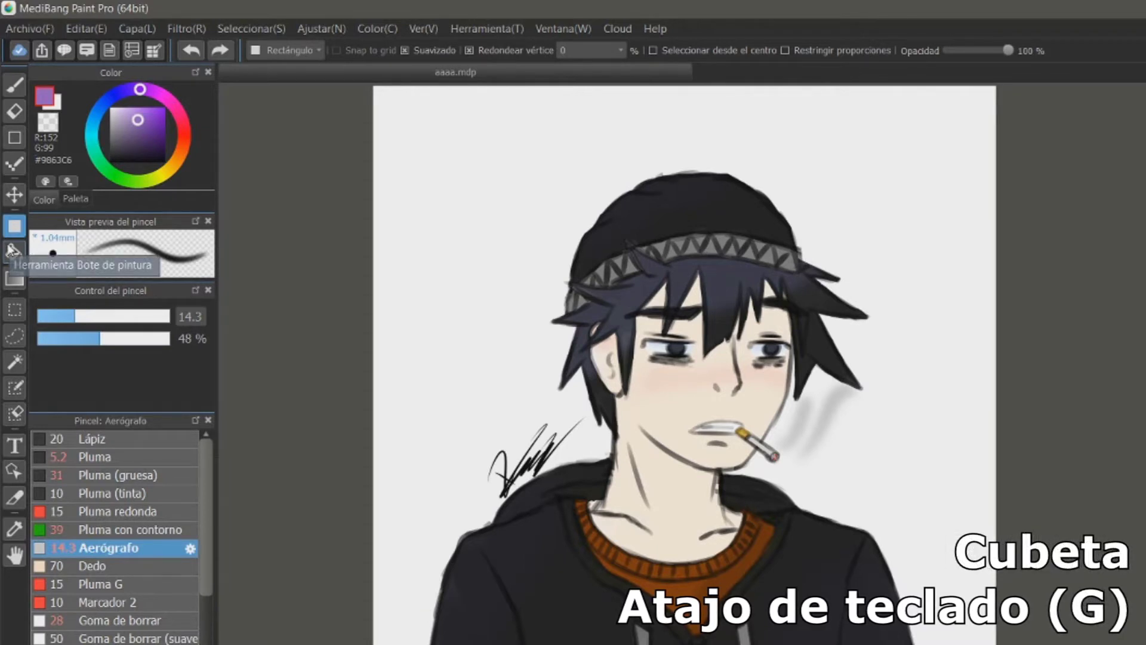
- Try the bucket fill in purple #9863C6 on the hair and hat of the line art, and undo the purple fills
{"action": "key", "text": "g"}
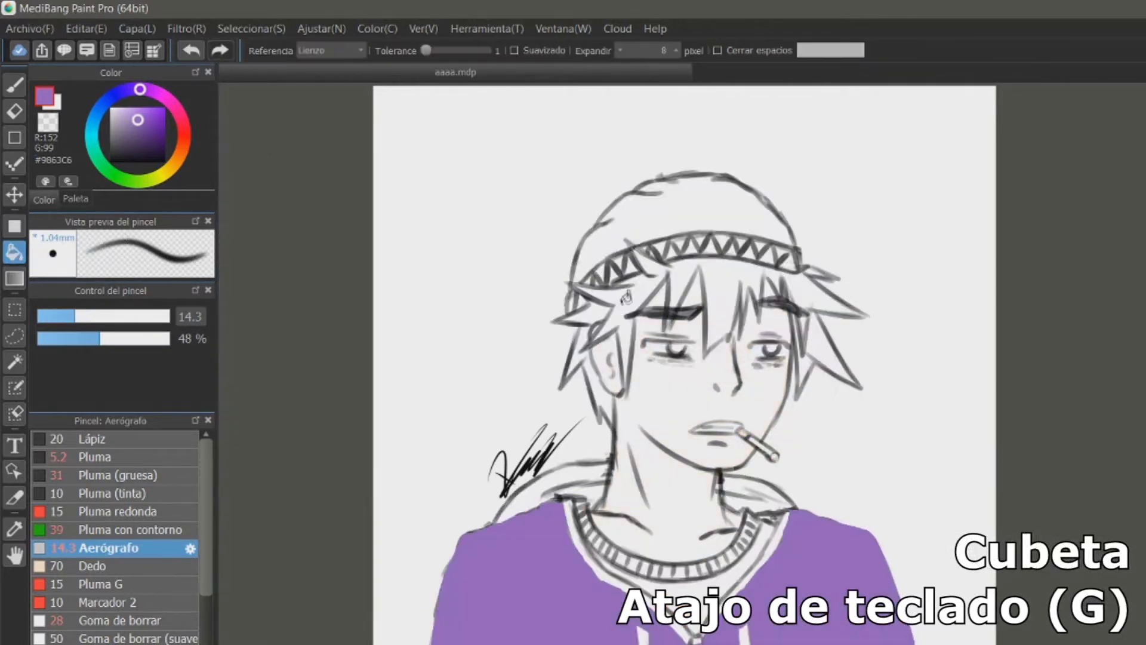
{"action": "left_click", "coordinate": [636, 258]}
{"action": "left_click", "coordinate": [670, 208]}
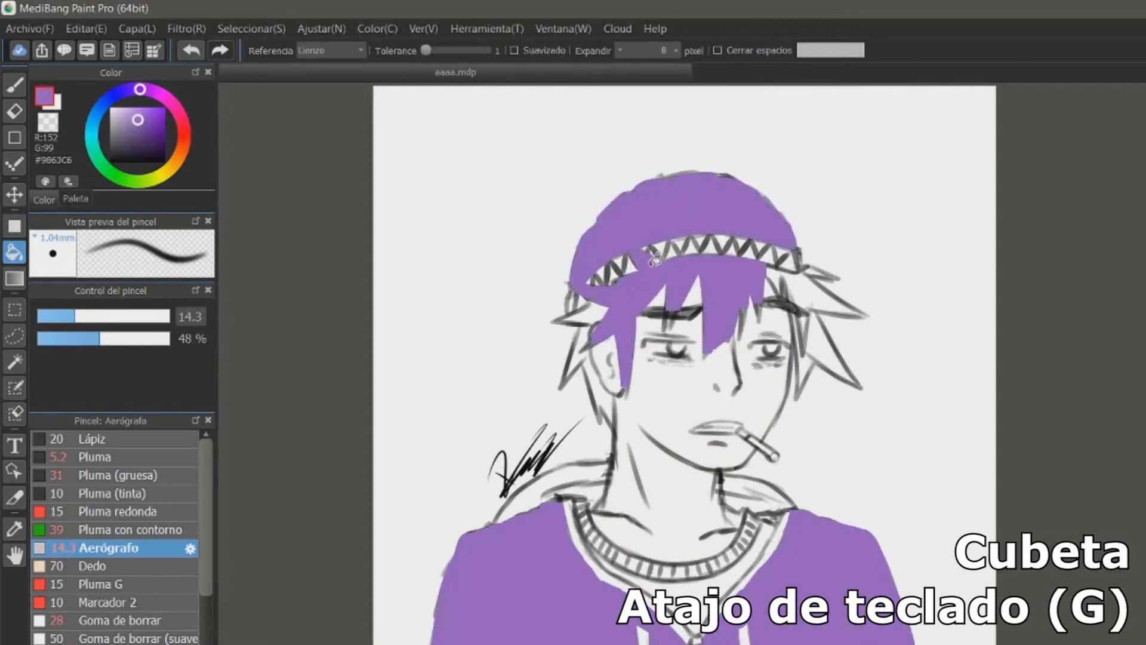
{"action": "key", "text": "ctrl+z"}
{"action": "key", "text": "ctrl+z"}
{"action": "key", "text": "ctrl+z"}
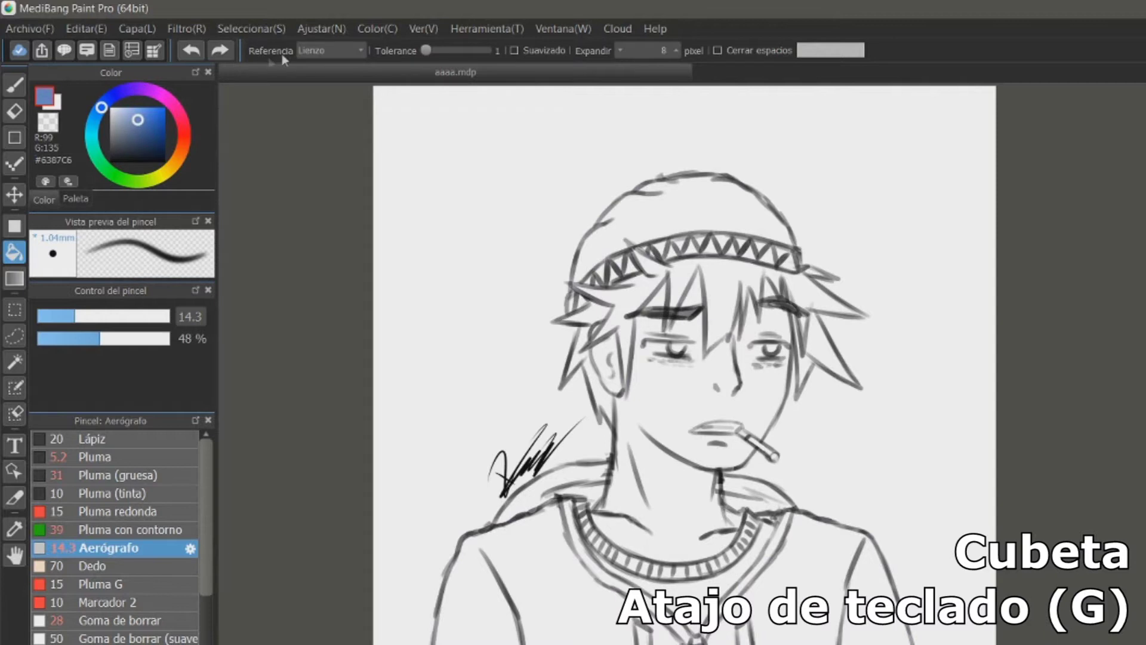
- With Referencia set to Lienzo, fill the hat and hoodie blue #6387C6 on layer Capa11 and undo both fills
{"action": "left_click", "coordinate": [346, 52]}
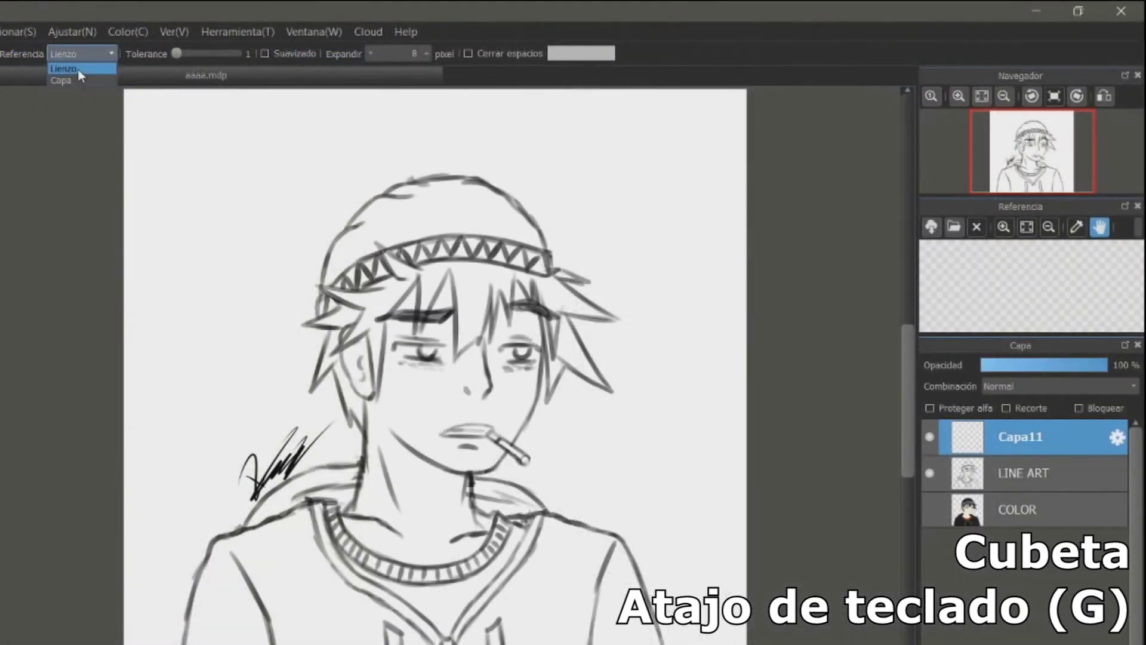
{"action": "left_click", "coordinate": [333, 66]}
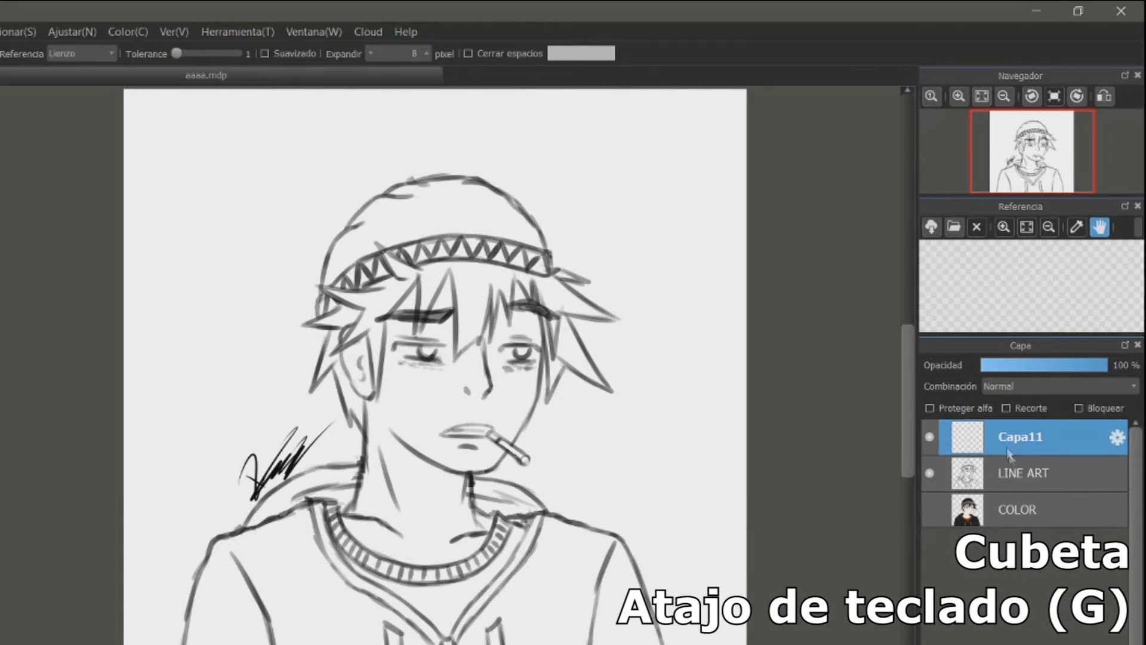
{"action": "left_click", "coordinate": [427, 213]}
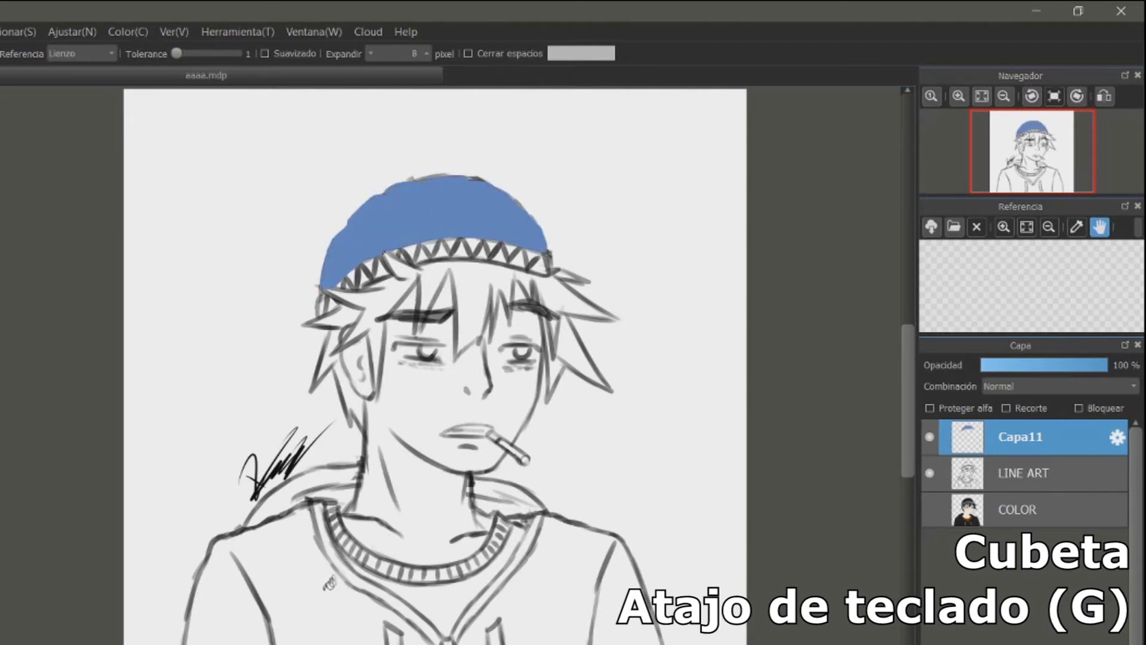
{"action": "left_click", "coordinate": [326, 582]}
{"action": "key", "text": "ctrl+z"}
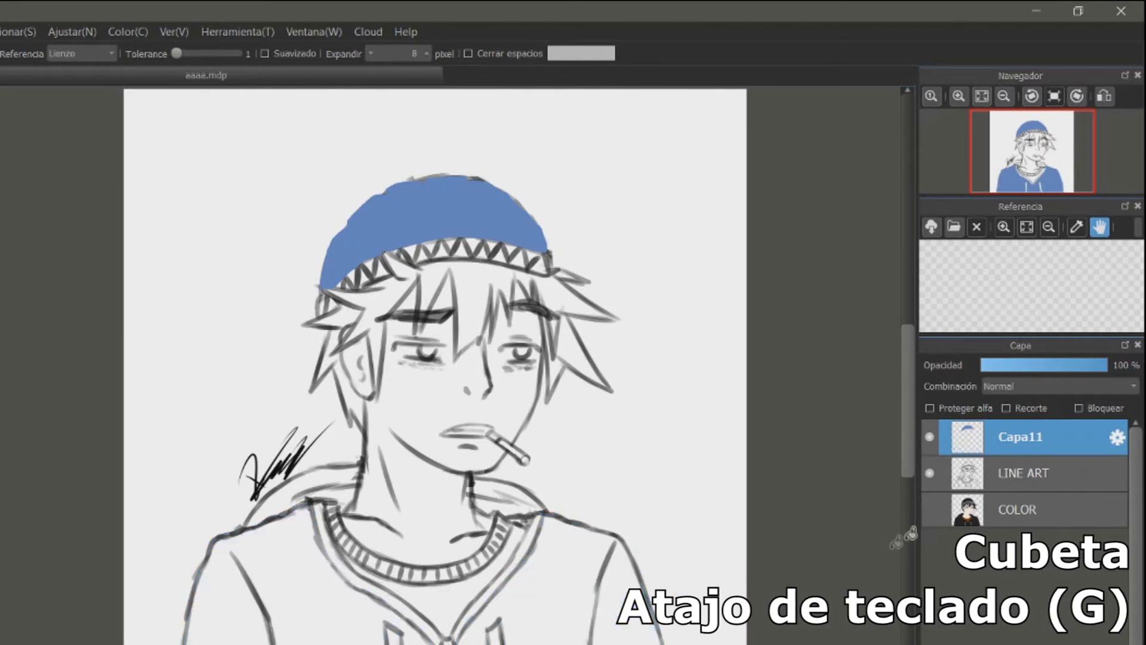
{"action": "key", "text": "ctrl+z"}
- Show the COLOR layer, try blue Lienzo-referenced fills on the face and hair, and undo them
{"action": "left_click", "coordinate": [930, 510]}
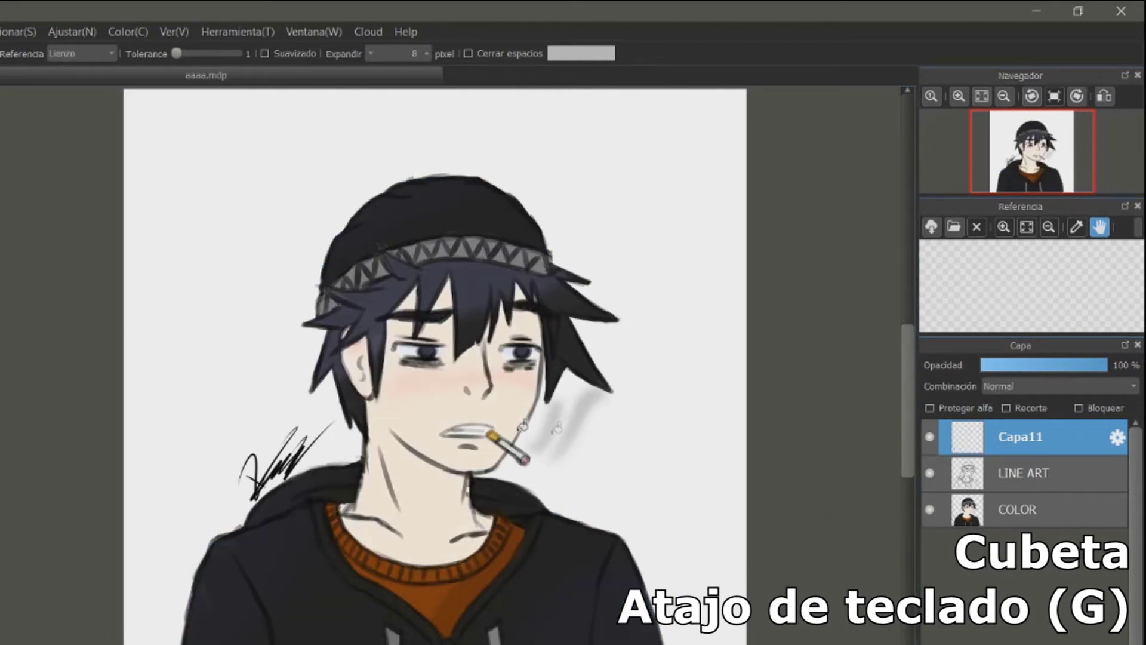
{"action": "left_click", "coordinate": [432, 399]}
{"action": "left_click", "coordinate": [397, 284]}
{"action": "left_click", "coordinate": [488, 287]}
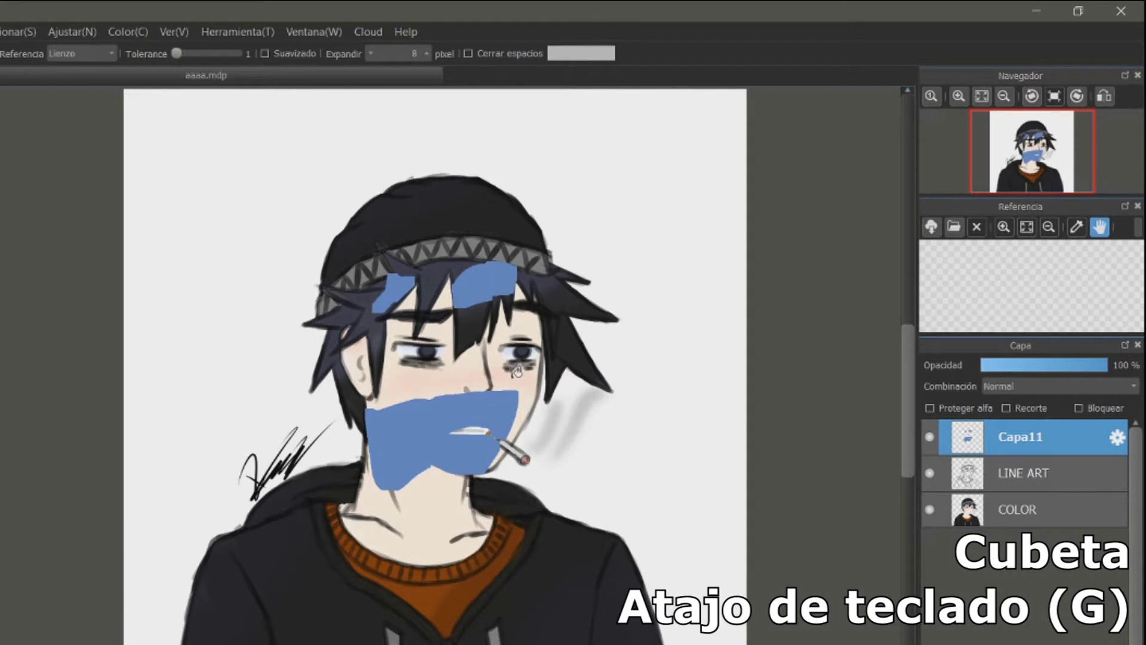
{"action": "key", "text": "ctrl+z"}
{"action": "key", "text": "ctrl+z"}
{"action": "key", "text": "ctrl+z"}
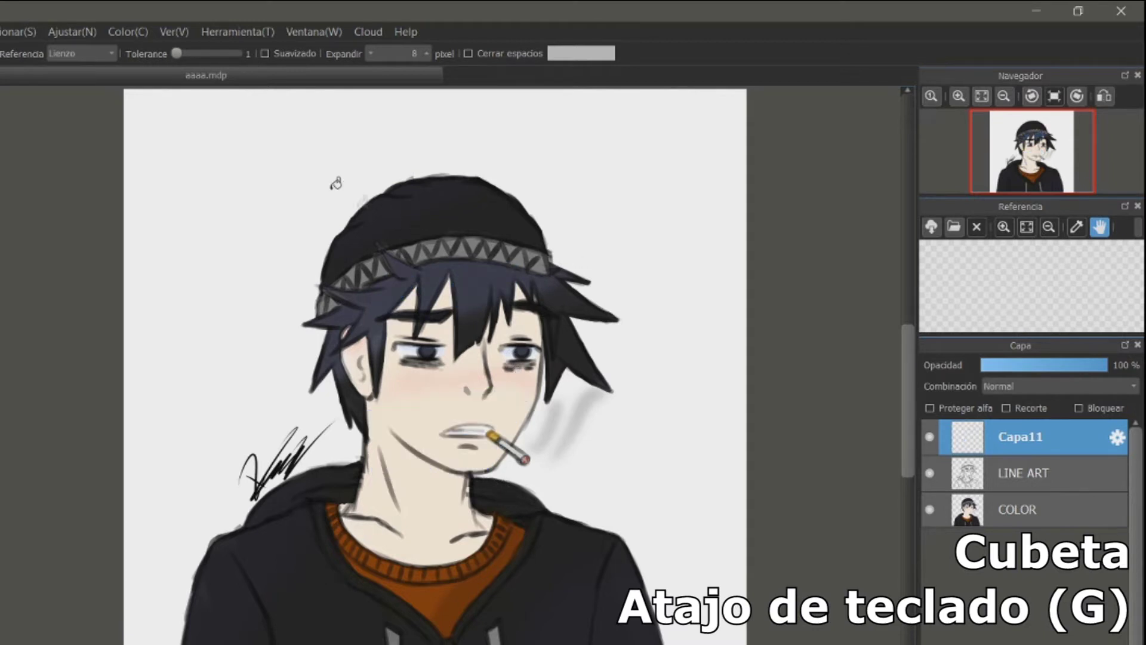
- Set the bucket's Referencia to Capa and fill the whole Capa11 layer with blue #6387C6
{"action": "left_click", "coordinate": [73, 55]}
{"action": "left_click", "coordinate": [69, 82]}
{"action": "left_click", "coordinate": [256, 253]}
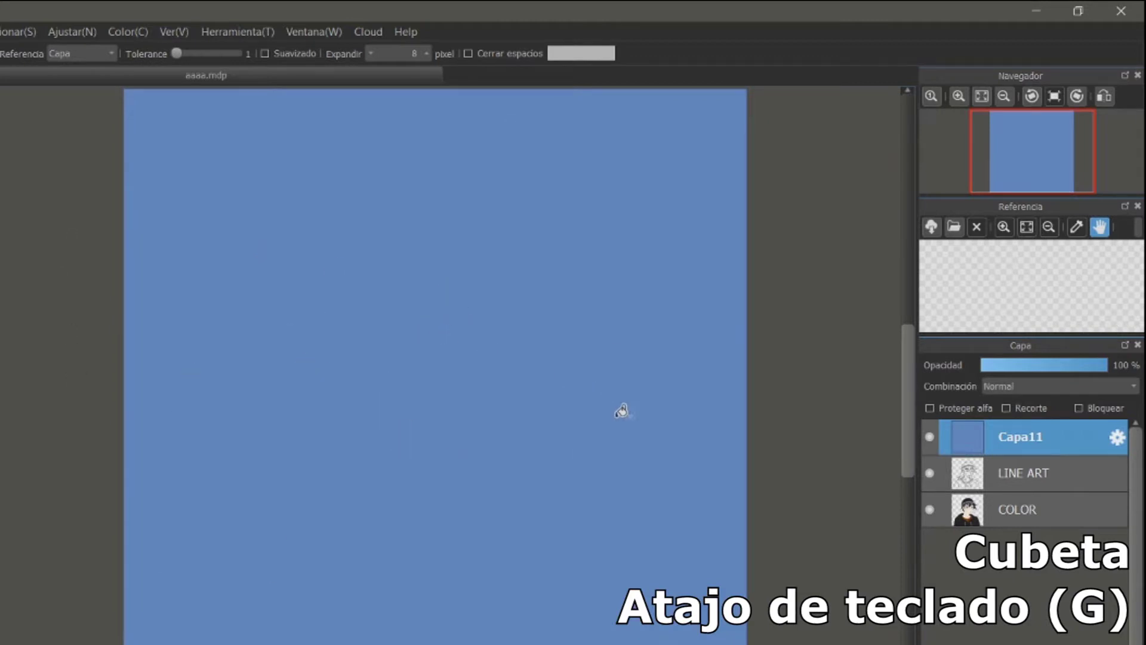
- Hide the Capa11 and COLOR layers, and fill the hat and hoodie blue directly on the LINE ART layer
{"action": "left_click", "coordinate": [929, 437]}
{"action": "left_click", "coordinate": [930, 509]}
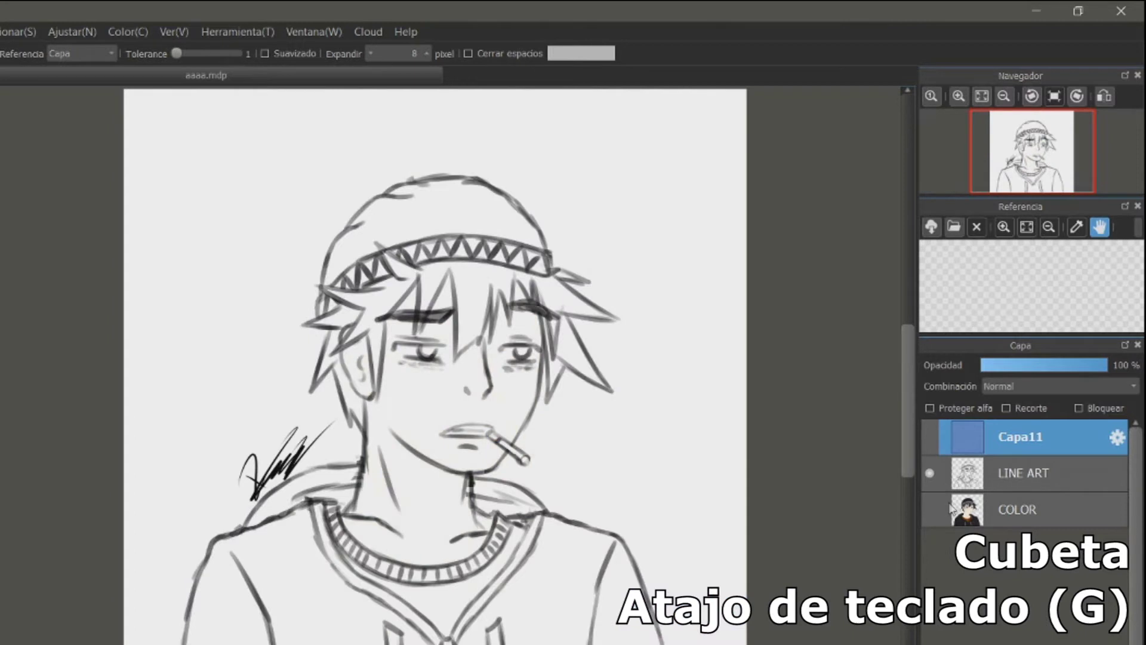
{"action": "left_click", "coordinate": [985, 473]}
{"action": "left_click", "coordinate": [416, 226]}
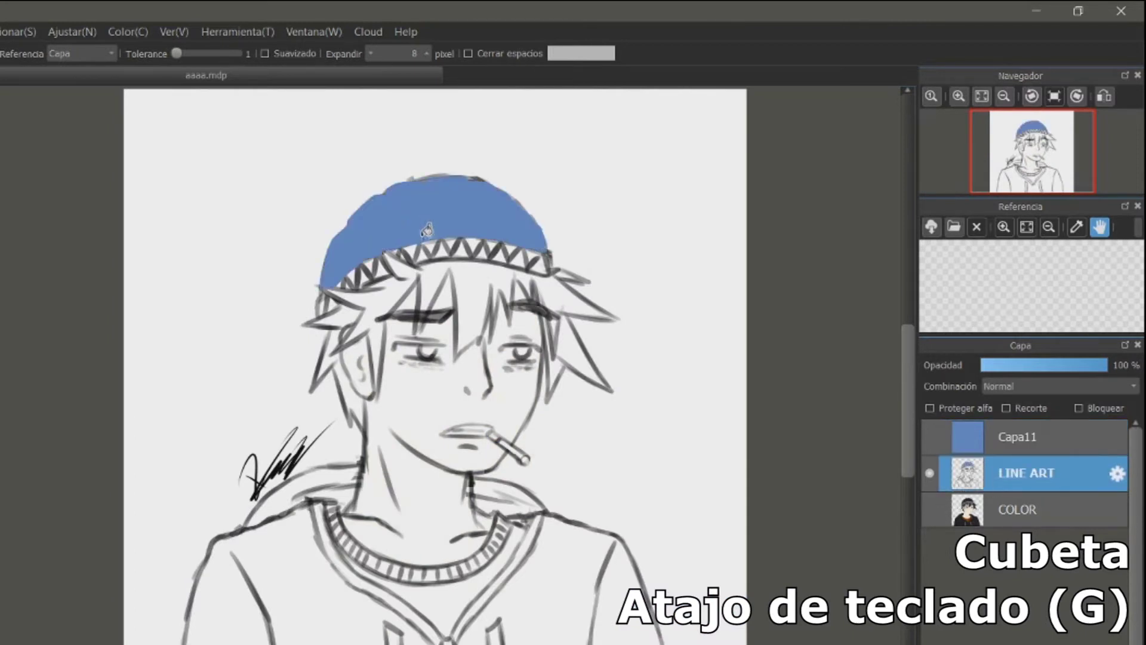
{"action": "left_click", "coordinate": [306, 595]}
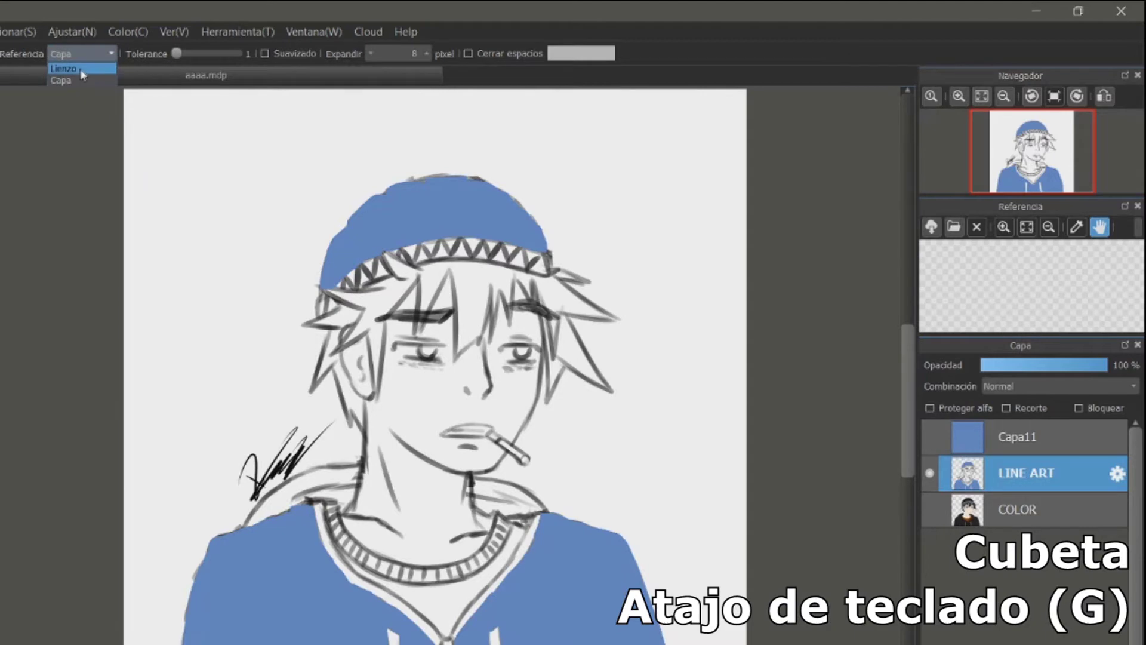
- Set the bucket's Referencia to Lienzo, test-fill parts of the hat and fringe with blue #6463C6 at Tolerance 1, and undo the fills
{"action": "left_click", "coordinate": [82, 71]}
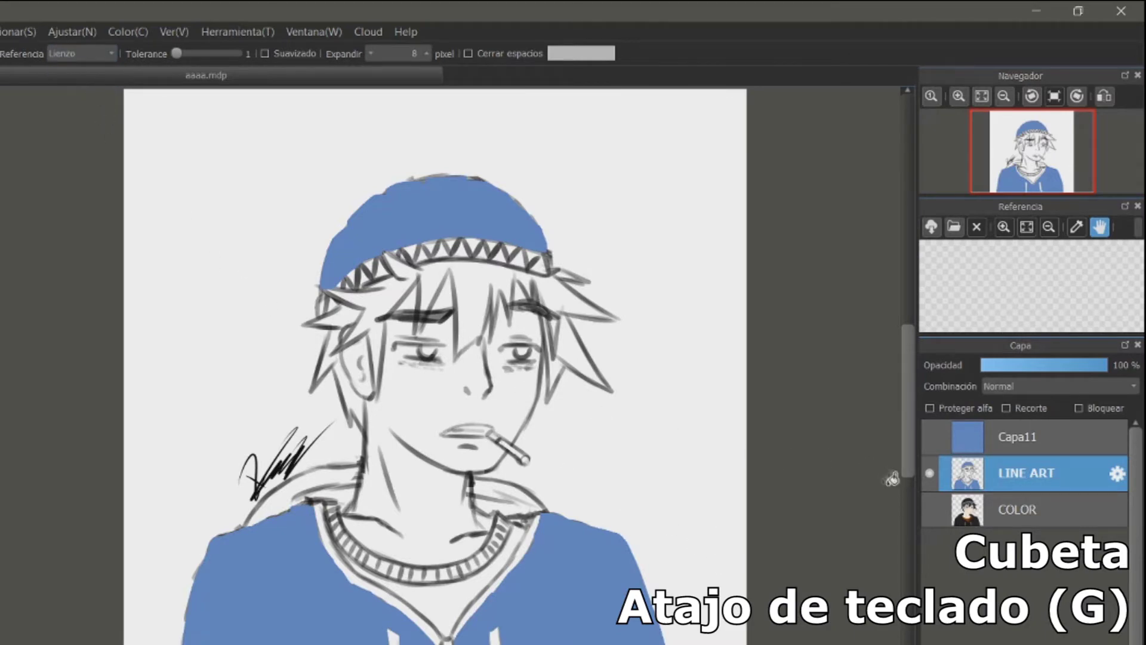
{"action": "left_click", "coordinate": [935, 449]}
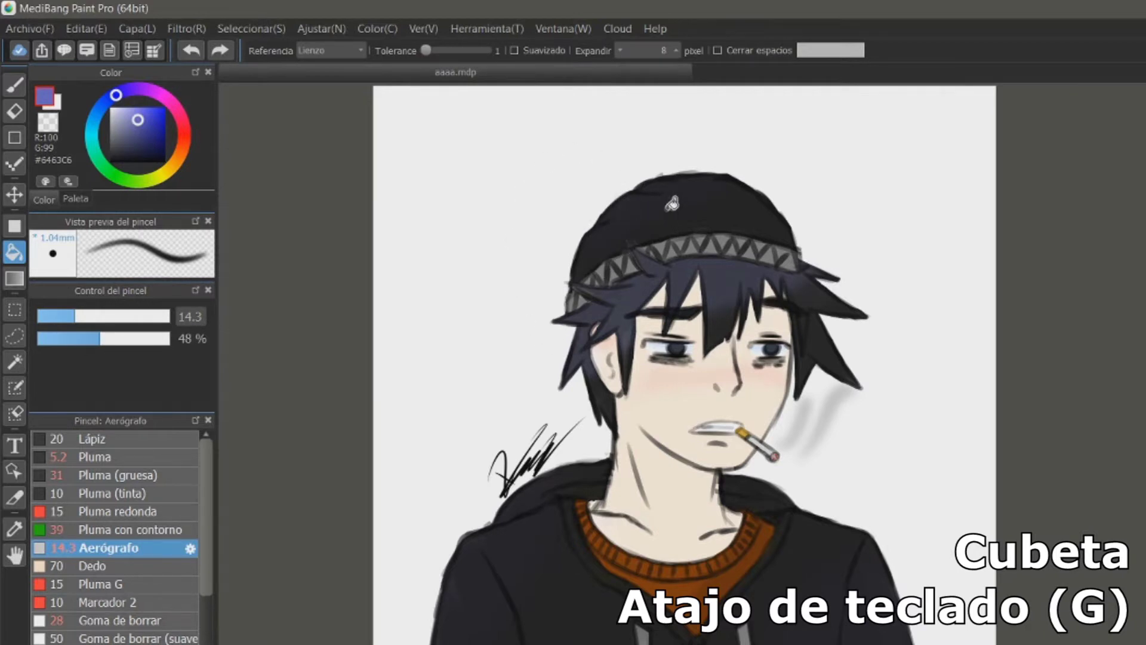
{"action": "left_click", "coordinate": [657, 216]}
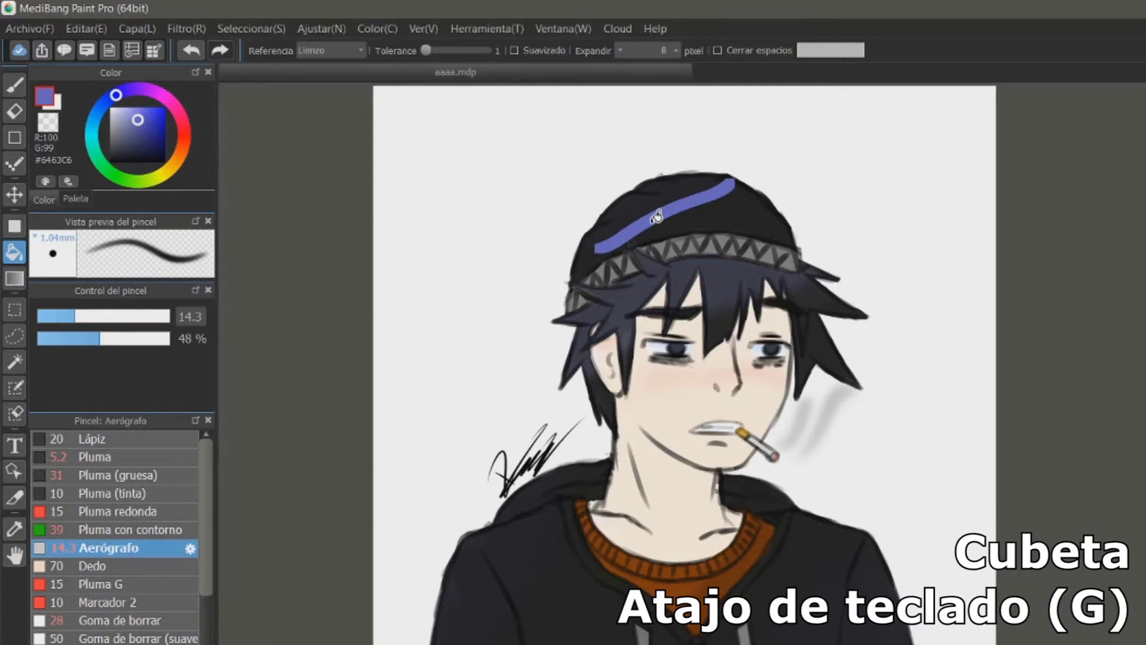
{"action": "scroll", "coordinate": [656, 216], "scroll_direction": "up", "scroll_amount": 5}
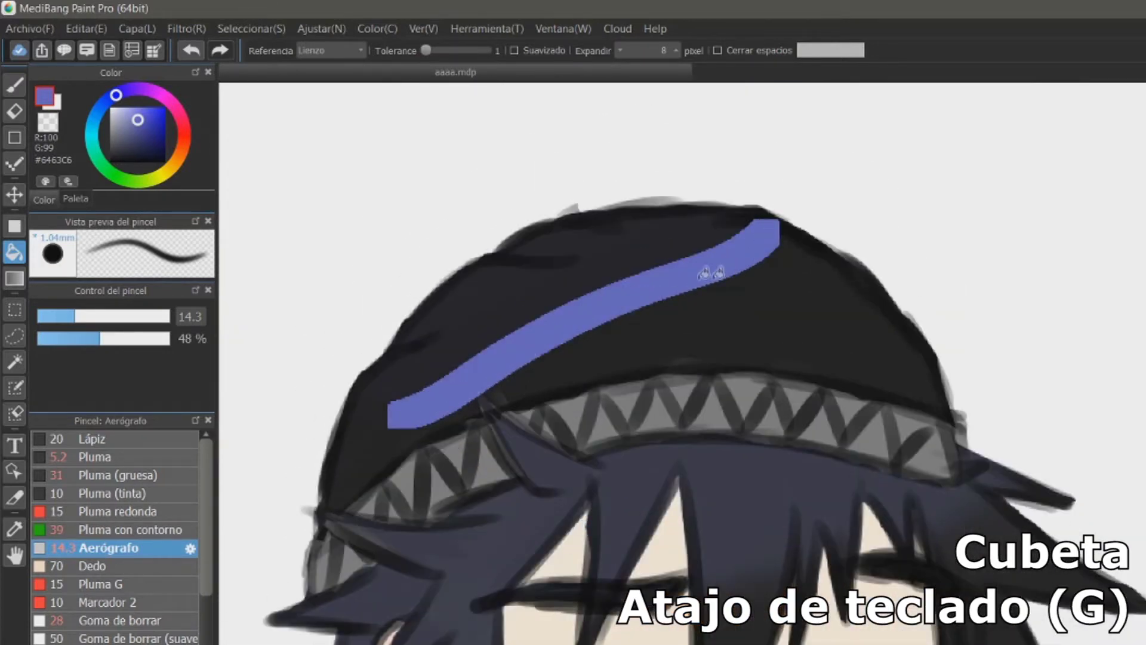
{"action": "left_click", "coordinate": [663, 310]}
{"action": "left_click", "coordinate": [736, 467]}
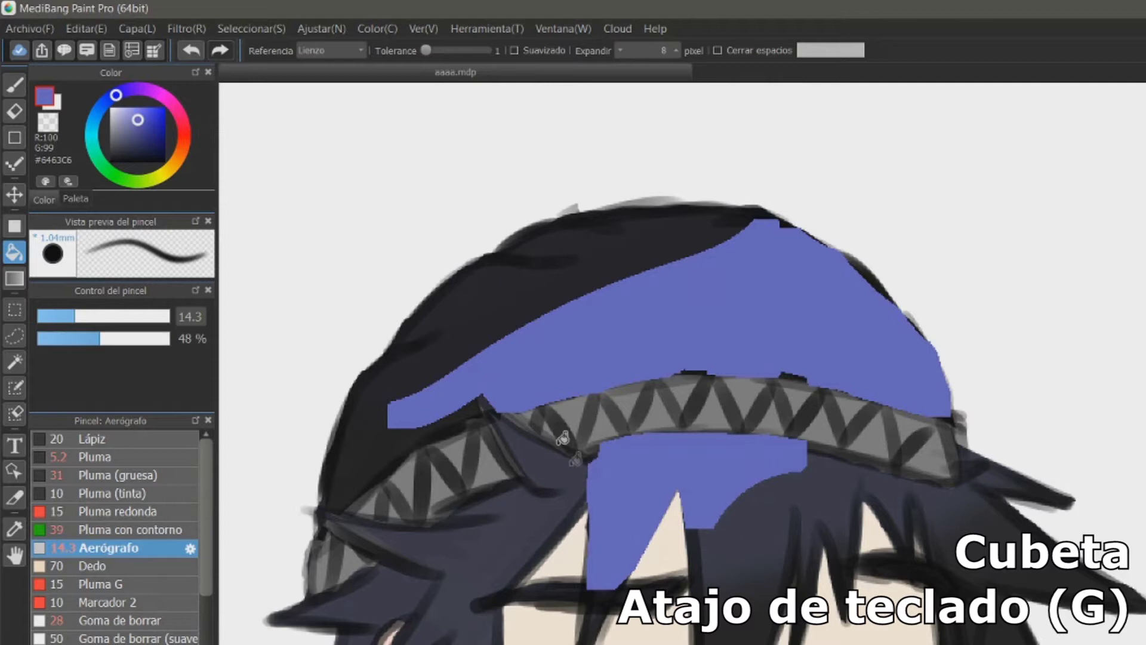
{"action": "key", "text": "ctrl+z"}
{"action": "left_click", "coordinate": [191, 50]}
- Try blue #6463C6 fills with Tolerance 34 on the hat and Tolerance 254 on the face
{"action": "left_click_drag", "start_coordinate": [430, 51], "coordinate": [440, 51]}
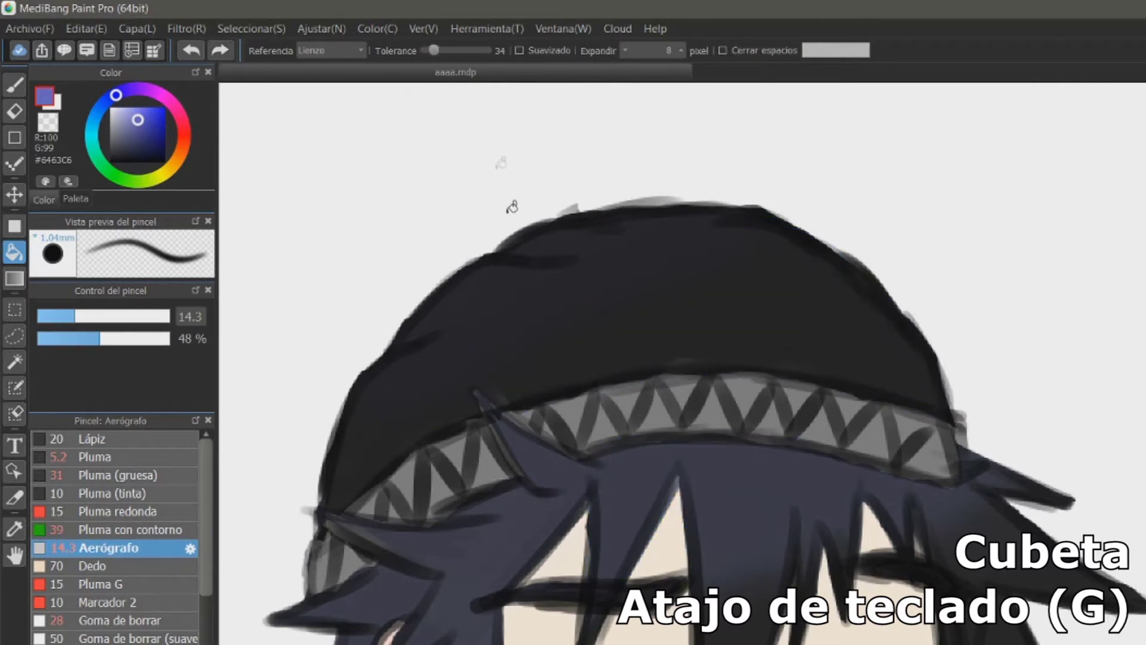
{"action": "left_click", "coordinate": [586, 306]}
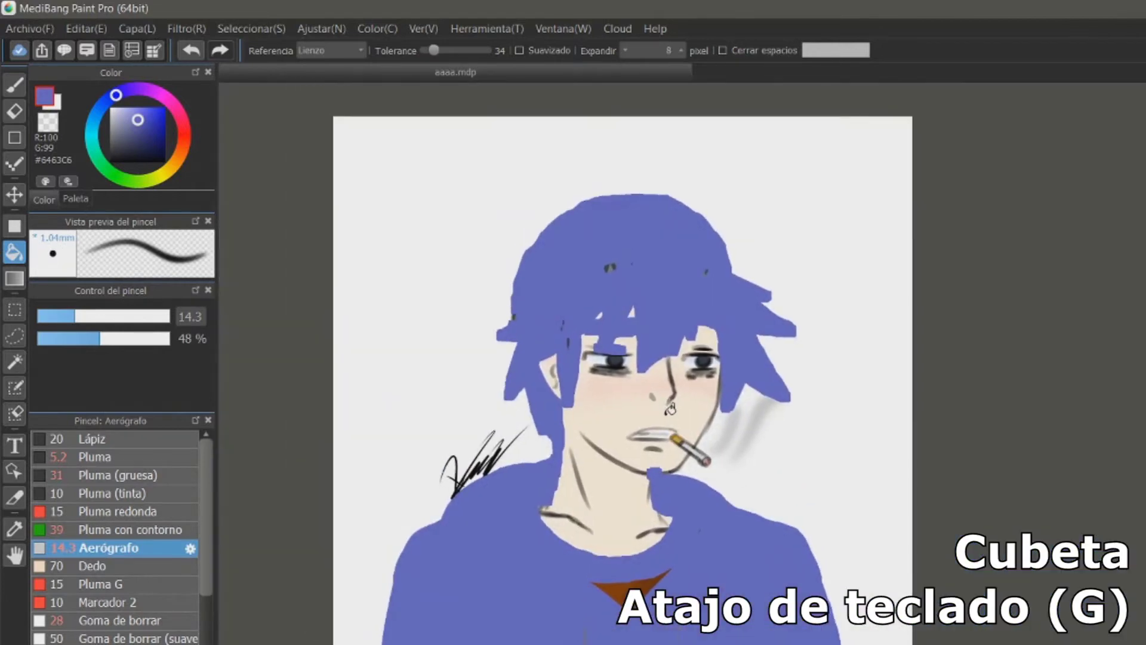
{"action": "key", "text": "ctrl+z"}
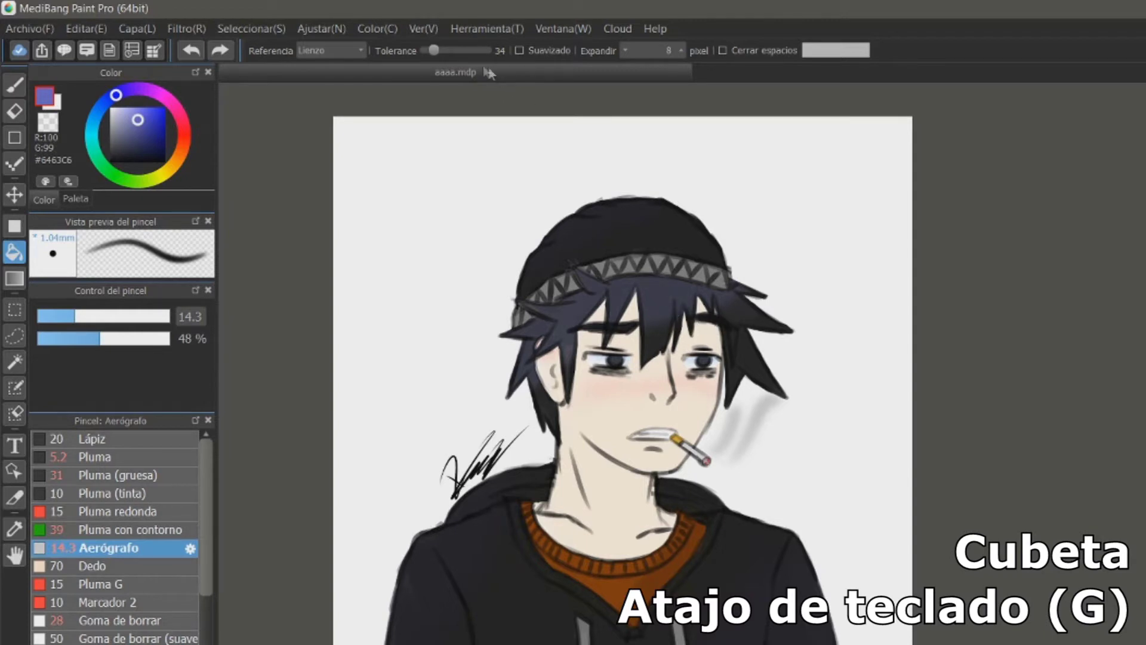
{"action": "left_click_drag", "start_coordinate": [440, 53], "coordinate": [503, 61]}
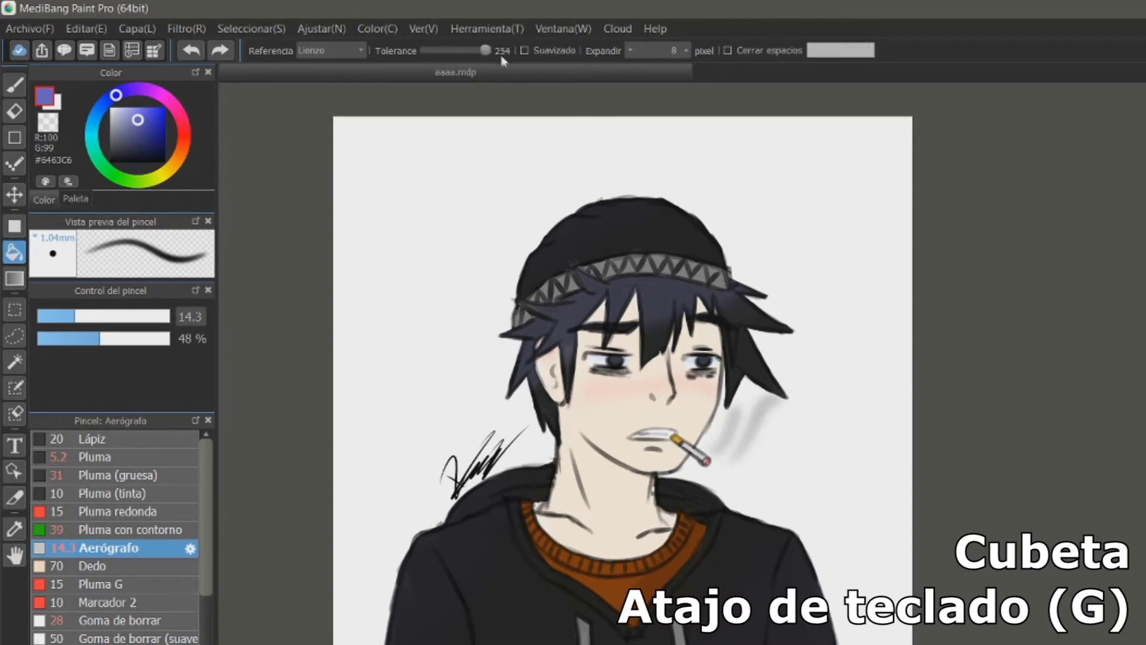
{"action": "left_click", "coordinate": [623, 423]}
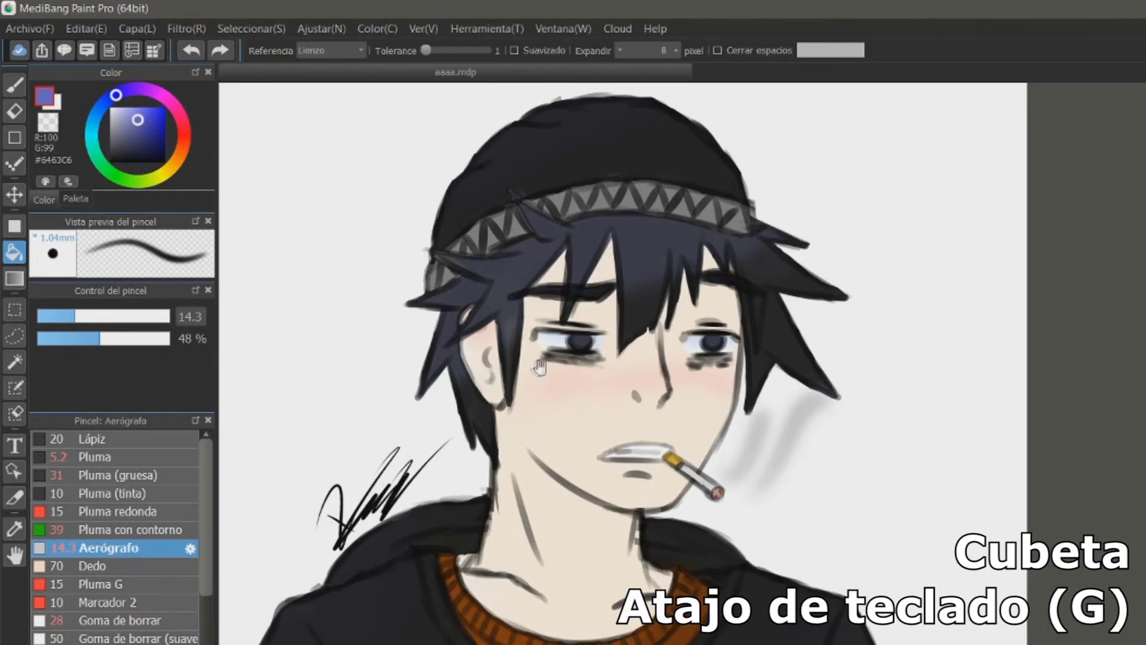
- Fill the lower face with blue #6463C6 at Tolerance 1, undo it, and refill with a slightly higher Tolerance
{"action": "left_click_drag", "start_coordinate": [539, 365], "coordinate": [573, 377]}
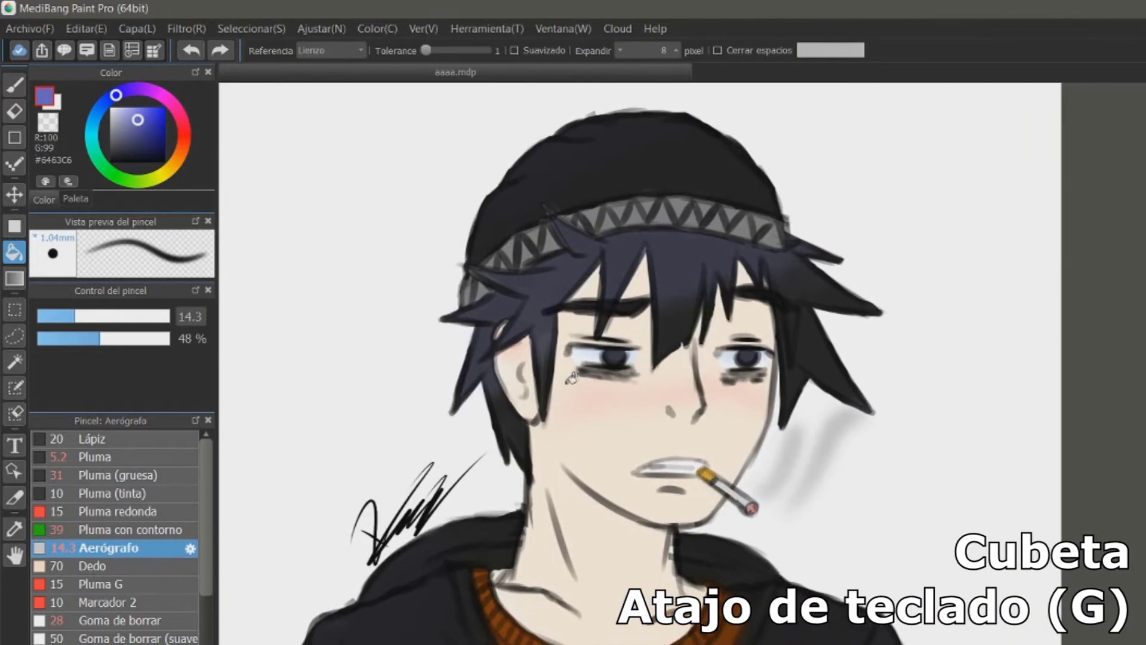
{"action": "left_click", "coordinate": [617, 441]}
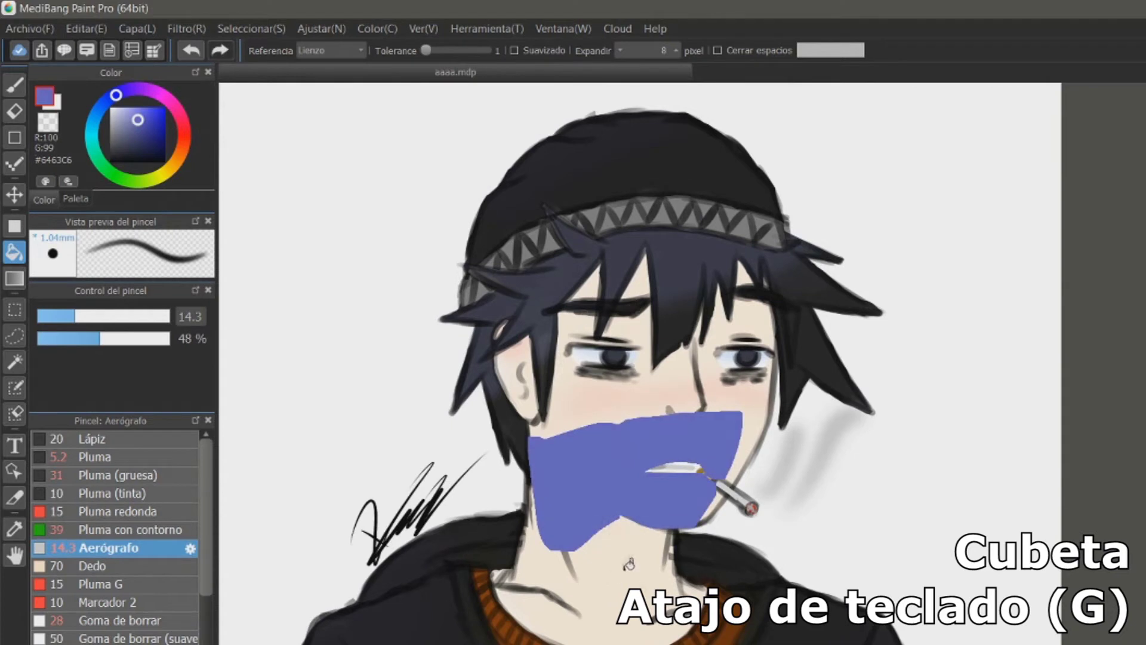
{"action": "key", "text": "ctrl+z"}
{"action": "left_click", "coordinate": [436, 52]}
{"action": "left_click", "coordinate": [438, 53]}
{"action": "left_click", "coordinate": [607, 427]}
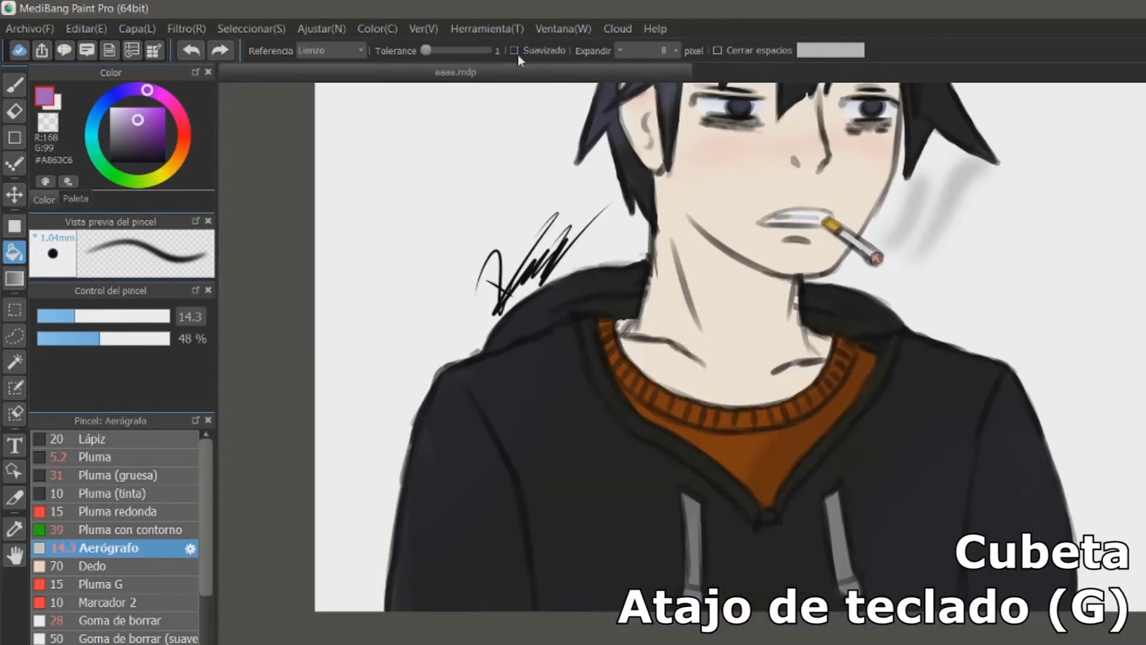
- Fill the hoodie's chest with purple #AB63C6 without Suavizado, examine the fill's edges up close, and undo it
{"action": "left_click_drag", "start_coordinate": [542, 329], "coordinate": [542, 391]}
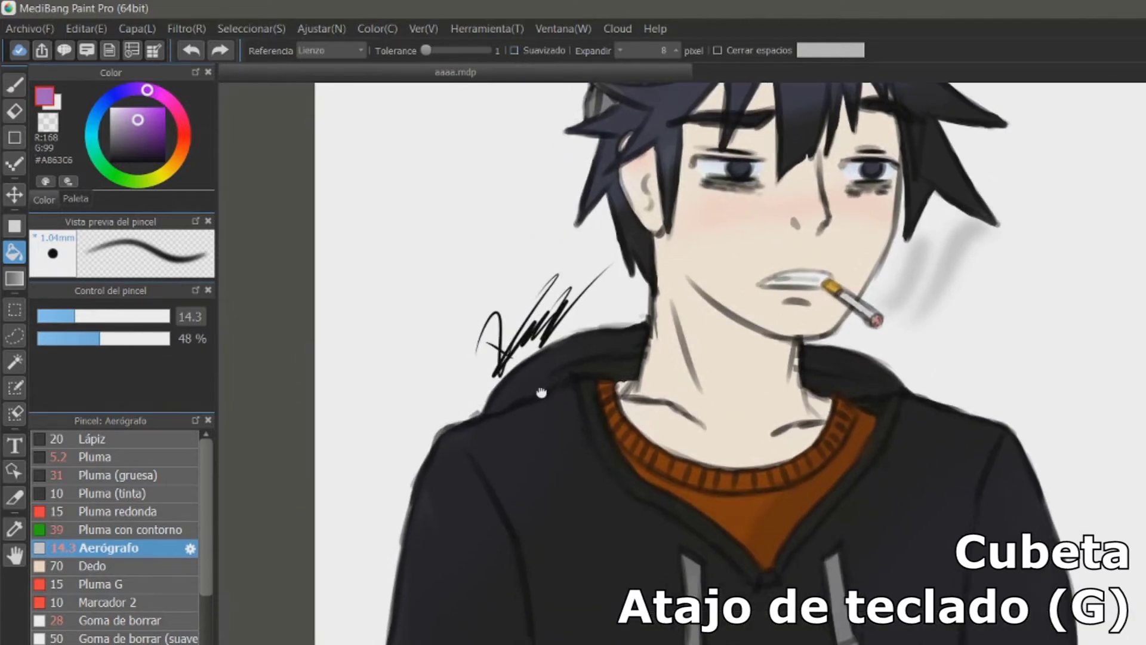
{"action": "left_click", "coordinate": [543, 542]}
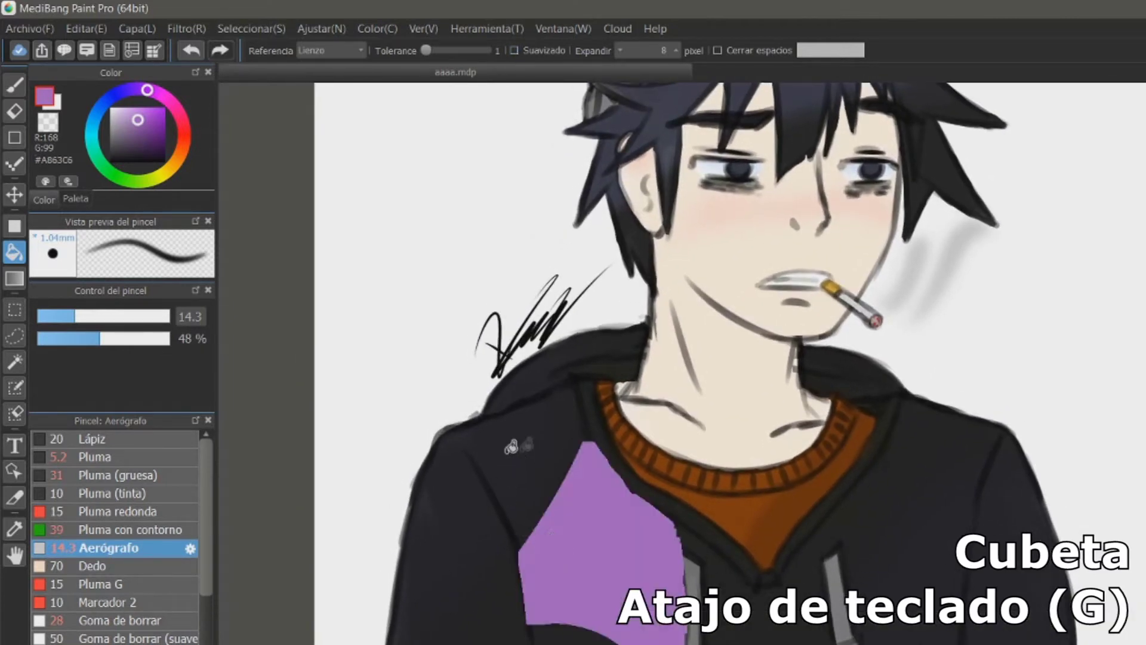
{"action": "scroll", "coordinate": [523, 495], "scroll_direction": "up", "scroll_amount": 5}
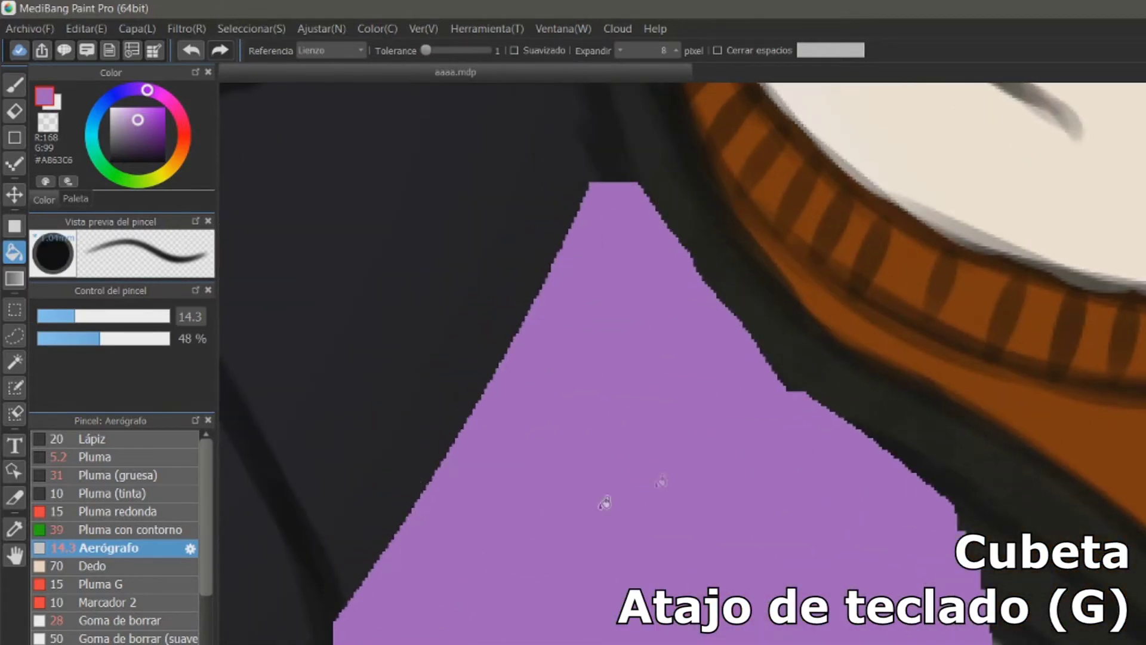
{"action": "key", "text": "ctrl+z"}
- Enable Suavizado for the bucket, refill the hoodie's chest with purple #AB63C6, and examine the smoothed edges
{"action": "left_click", "coordinate": [533, 52]}
{"action": "left_click", "coordinate": [571, 505]}
{"action": "left_click_drag", "start_coordinate": [729, 578], "coordinate": [439, 350]}
{"action": "left_click_drag", "start_coordinate": [549, 570], "coordinate": [579, 477]}
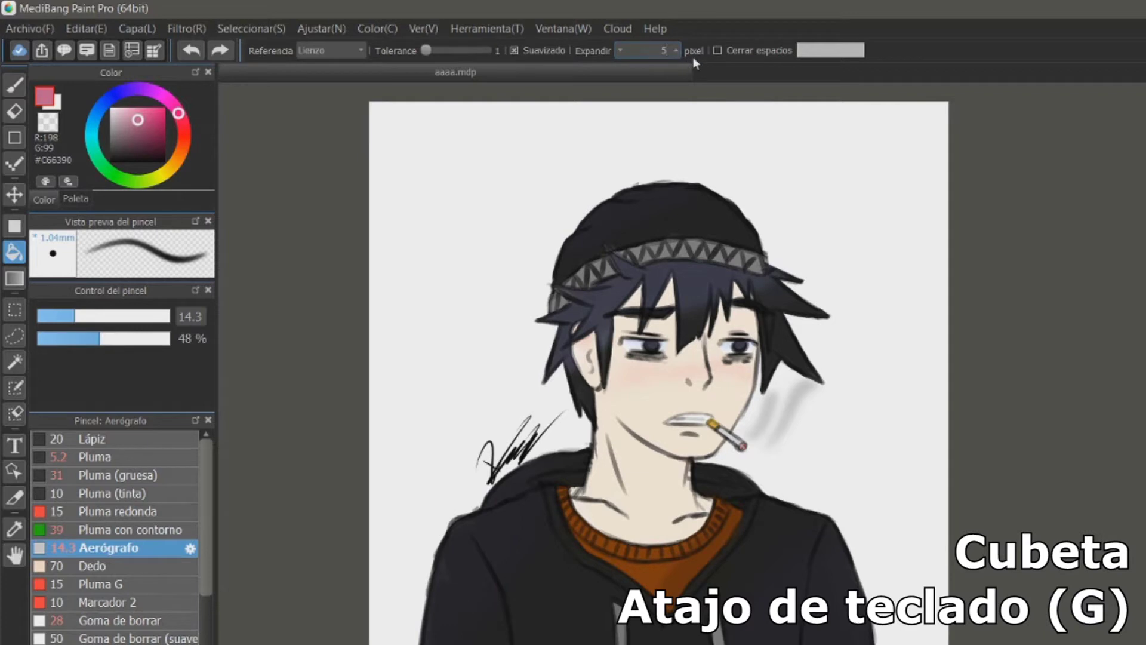
- Set Expandir to 0 pixels, fill the line-art hoodie with pink #C66390, and examine the gaps along the lines
{"action": "left_click", "coordinate": [619, 51]}
{"action": "left_click", "coordinate": [619, 53]}
{"action": "left_click", "coordinate": [618, 52]}
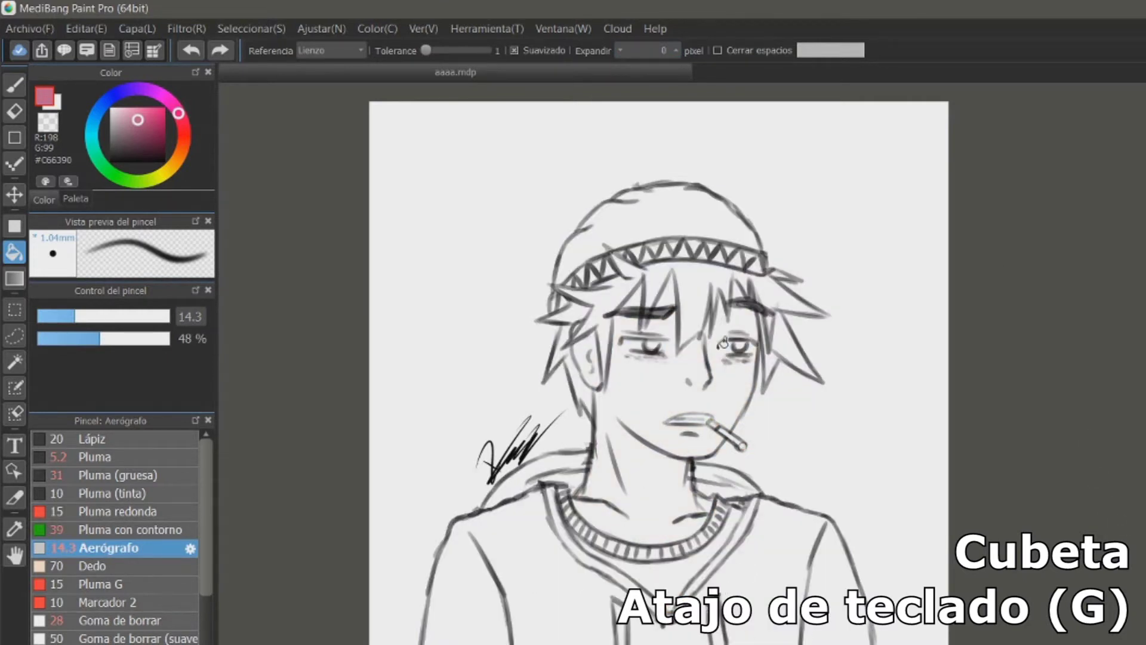
{"action": "left_click", "coordinate": [784, 584]}
{"action": "scroll", "coordinate": [716, 478], "scroll_direction": "up", "scroll_amount": 5}
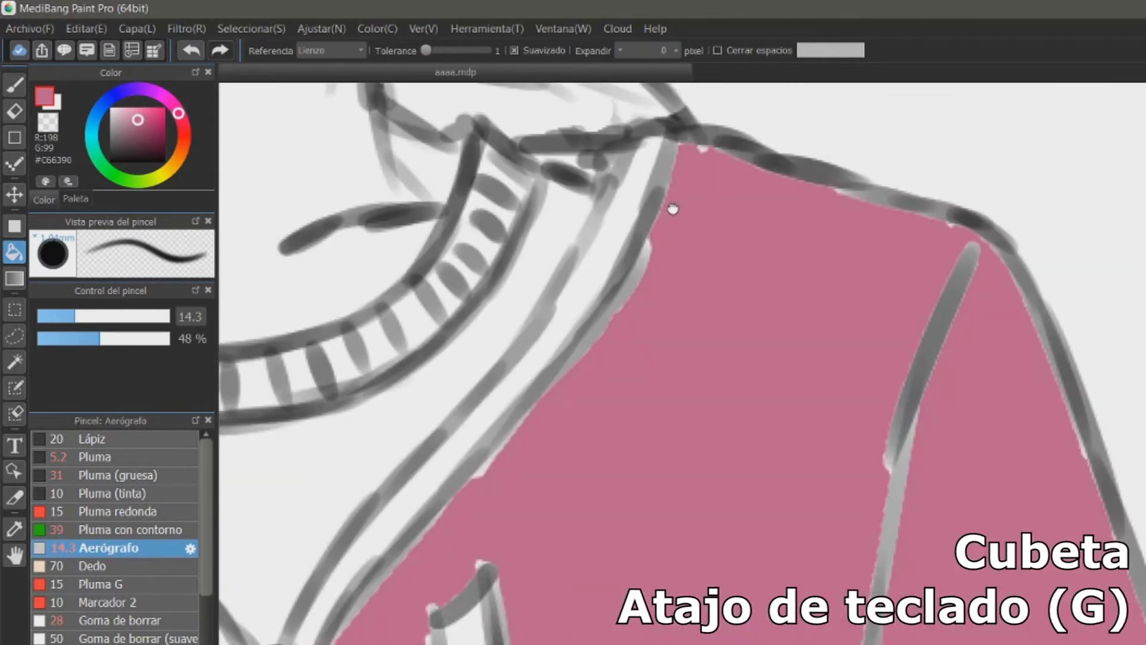
{"action": "left_click_drag", "start_coordinate": [476, 511], "coordinate": [713, 268]}
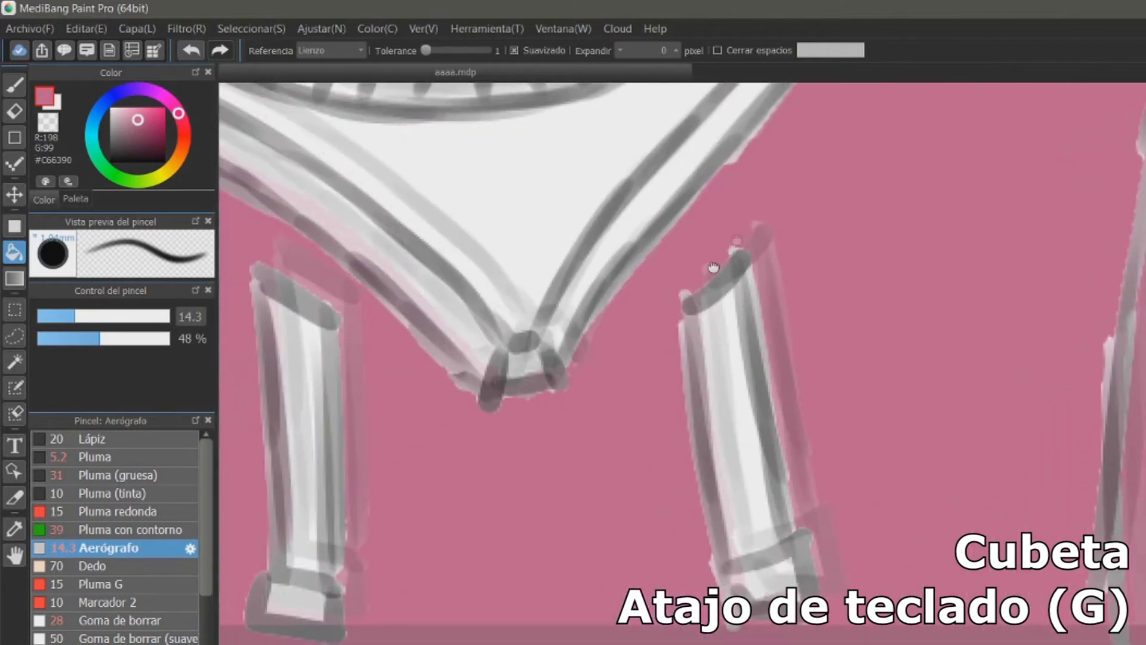
{"action": "left_click_drag", "start_coordinate": [599, 358], "coordinate": [839, 584]}
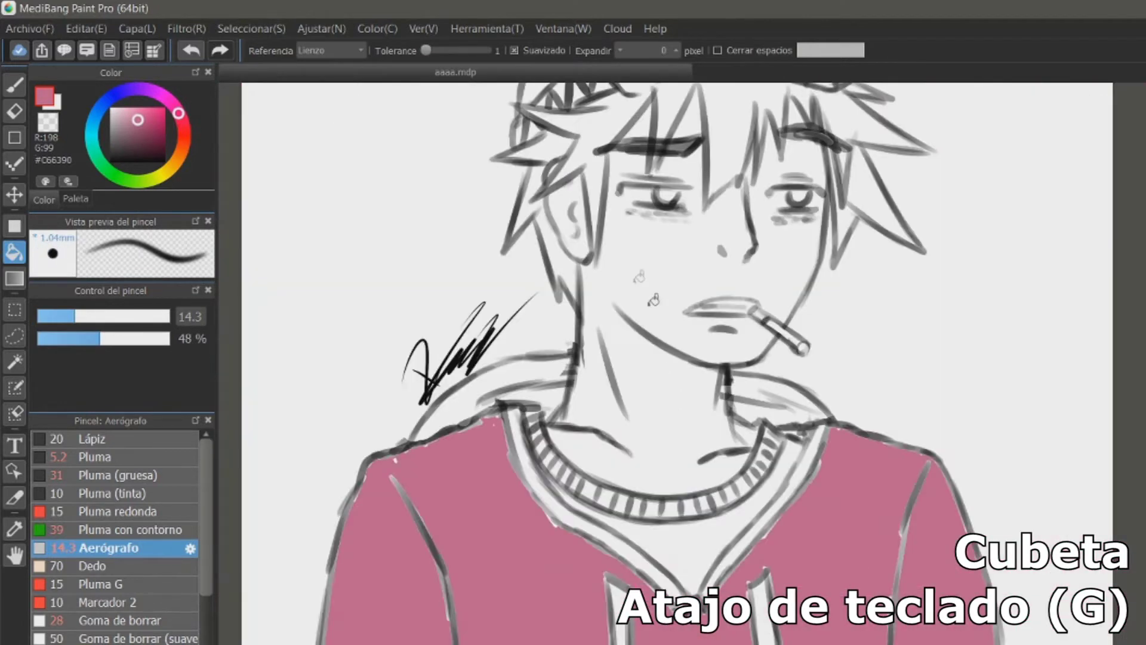
- Undo the hoodie fill, refill it in pink #C66390 with Expandir at 10 pixels, and examine the overlap along the lines
{"action": "key", "text": "ctrl+z"}
{"action": "left_click", "coordinate": [676, 48]}
{"action": "type", "text": "10"}
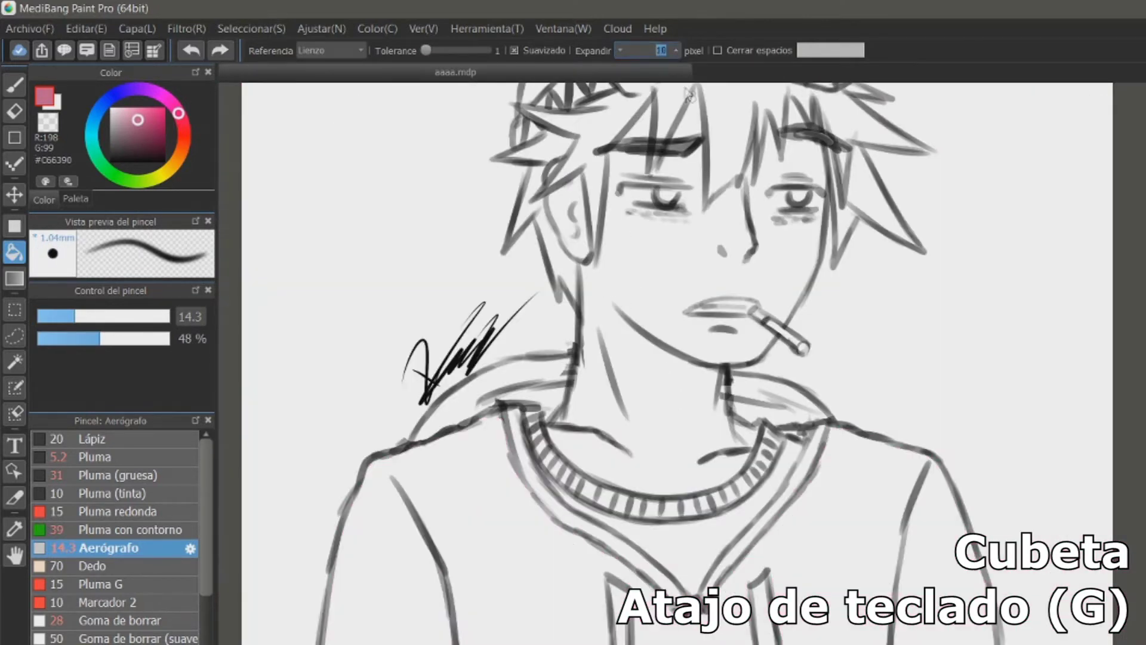
{"action": "left_click", "coordinate": [854, 500]}
{"action": "scroll", "coordinate": [729, 472], "scroll_direction": "up", "scroll_amount": 5}
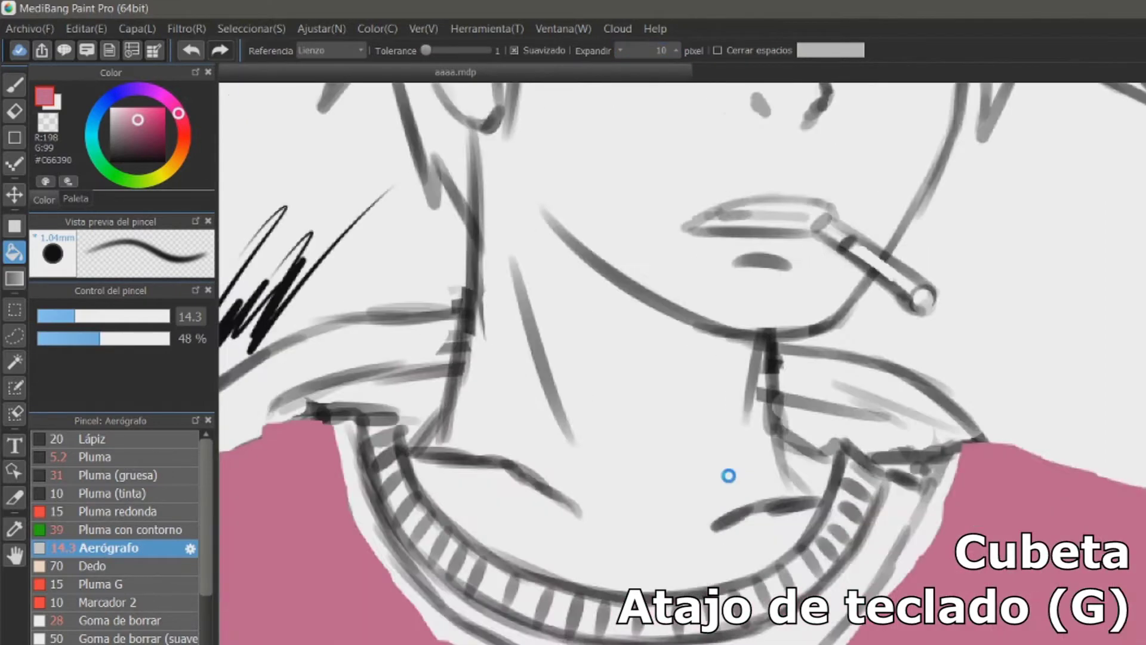
{"action": "left_click_drag", "start_coordinate": [822, 454], "coordinate": [539, 250]}
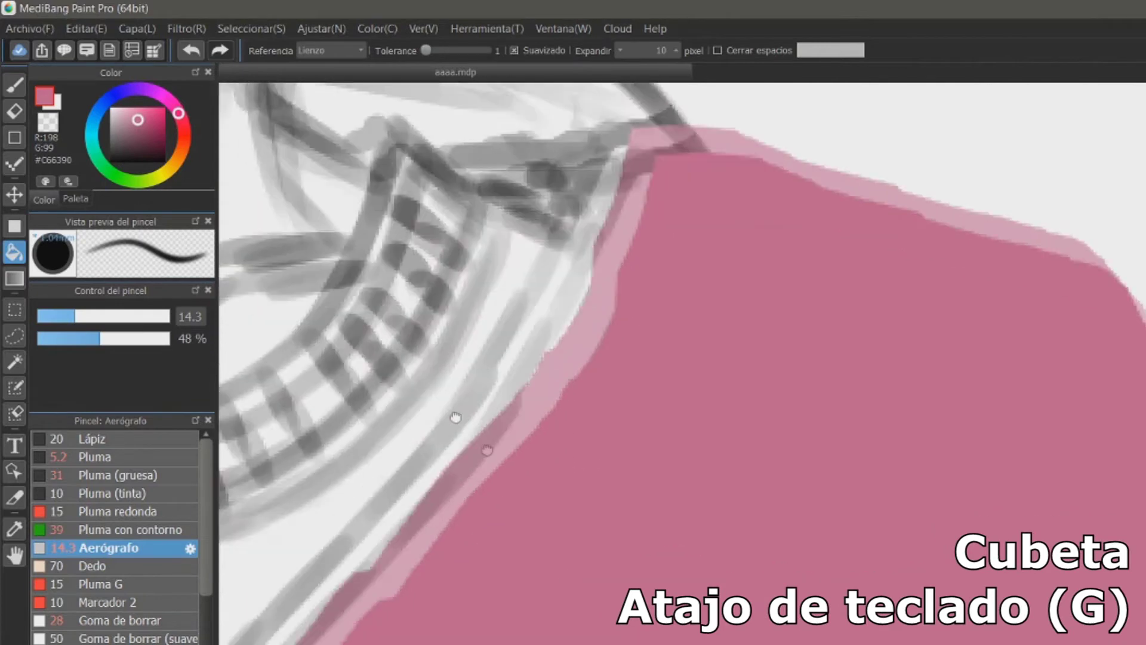
{"action": "left_click_drag", "start_coordinate": [456, 416], "coordinate": [710, 105]}
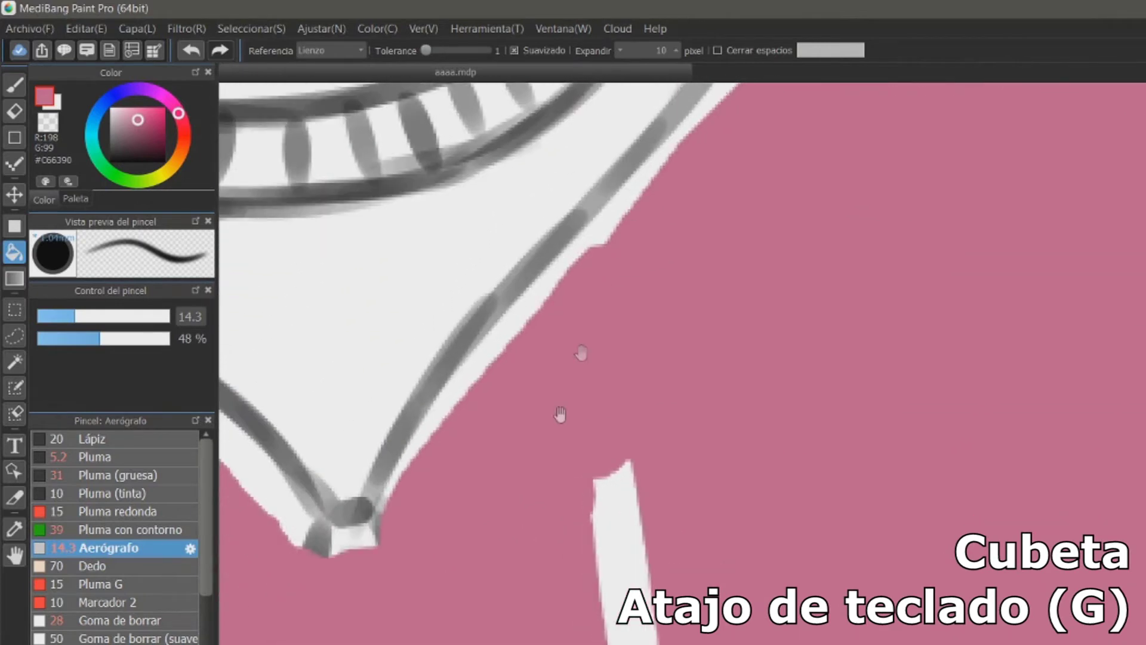
{"action": "left_click_drag", "start_coordinate": [555, 478], "coordinate": [693, 119]}
{"action": "left_click_drag", "start_coordinate": [556, 374], "coordinate": [732, 506]}
{"action": "left_click_drag", "start_coordinate": [670, 404], "coordinate": [723, 644]}
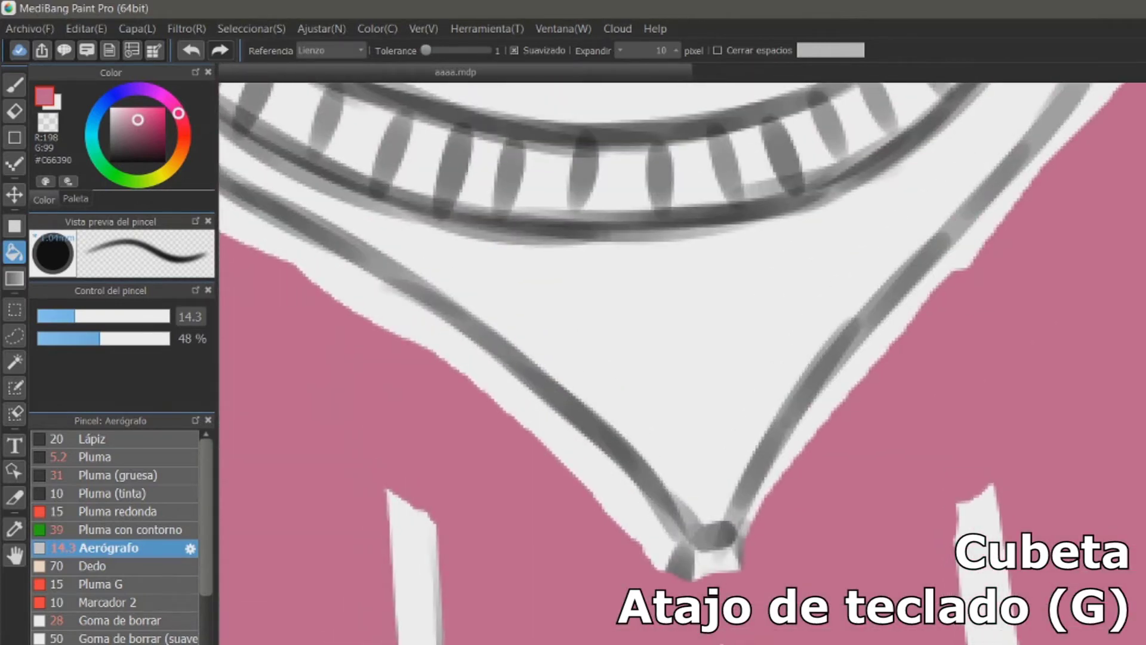
- Raise Expandir to 30 pixels, fill the hoodie with pink #C66390, and examine how far it spreads around the collar
{"action": "scroll", "coordinate": [722, 643], "scroll_direction": "down", "scroll_amount": 3}
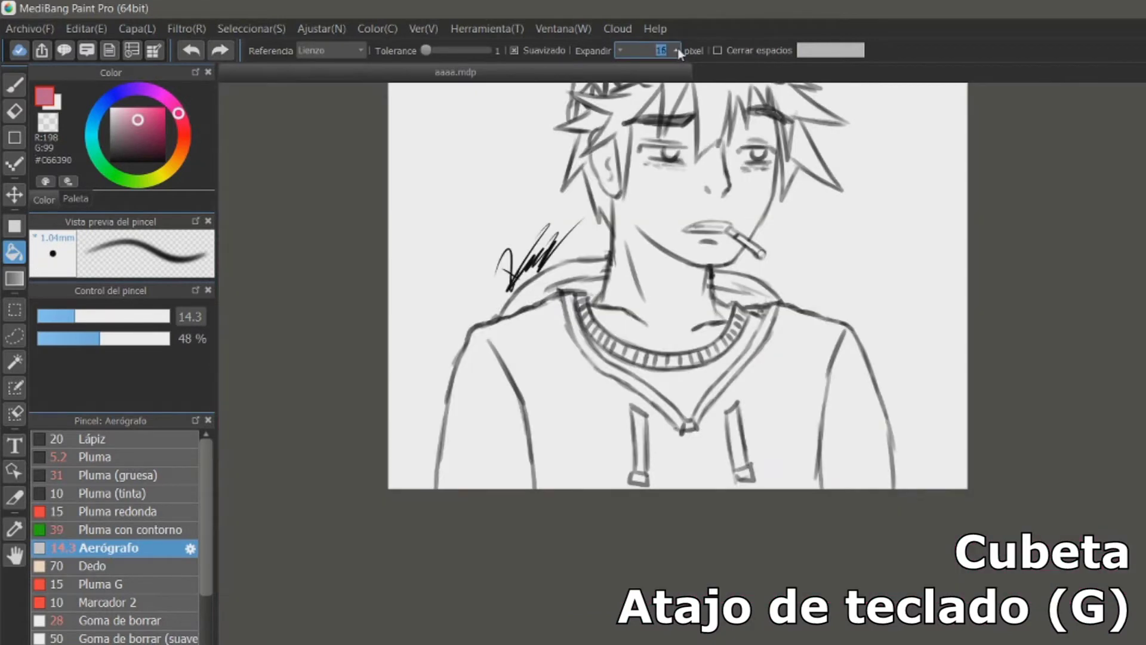
{"action": "left_click", "coordinate": [678, 51]}
{"action": "left_click", "coordinate": [678, 52]}
{"action": "left_click", "coordinate": [583, 403]}
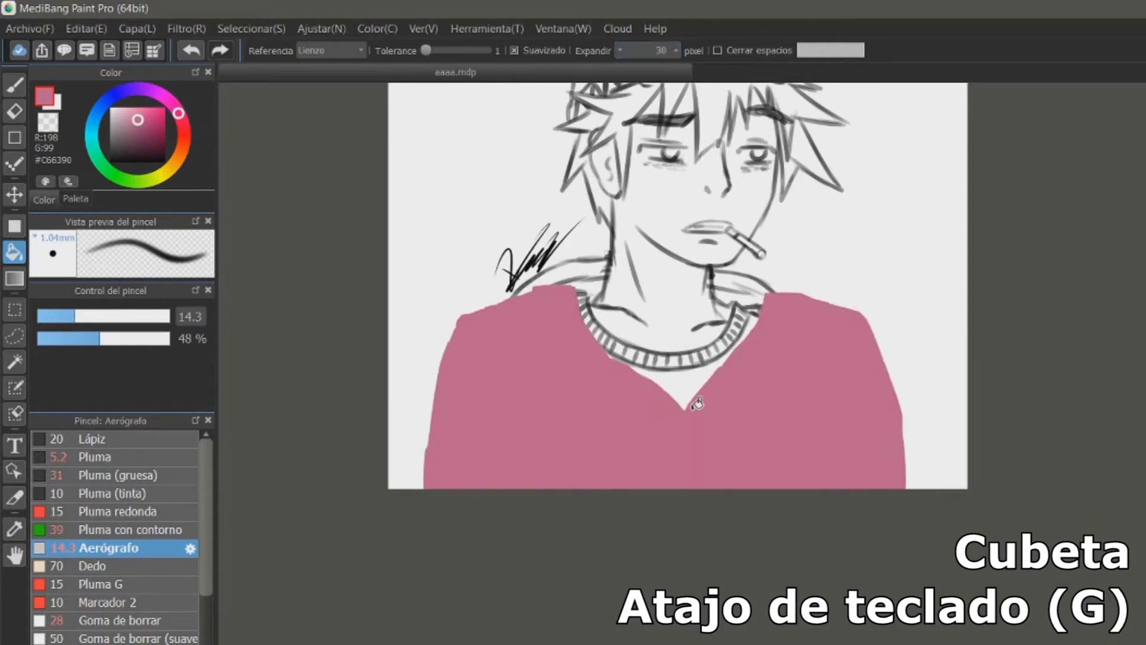
{"action": "scroll", "coordinate": [695, 359], "scroll_direction": "up", "scroll_amount": 3}
{"action": "left_click_drag", "start_coordinate": [722, 481], "coordinate": [746, 567]}
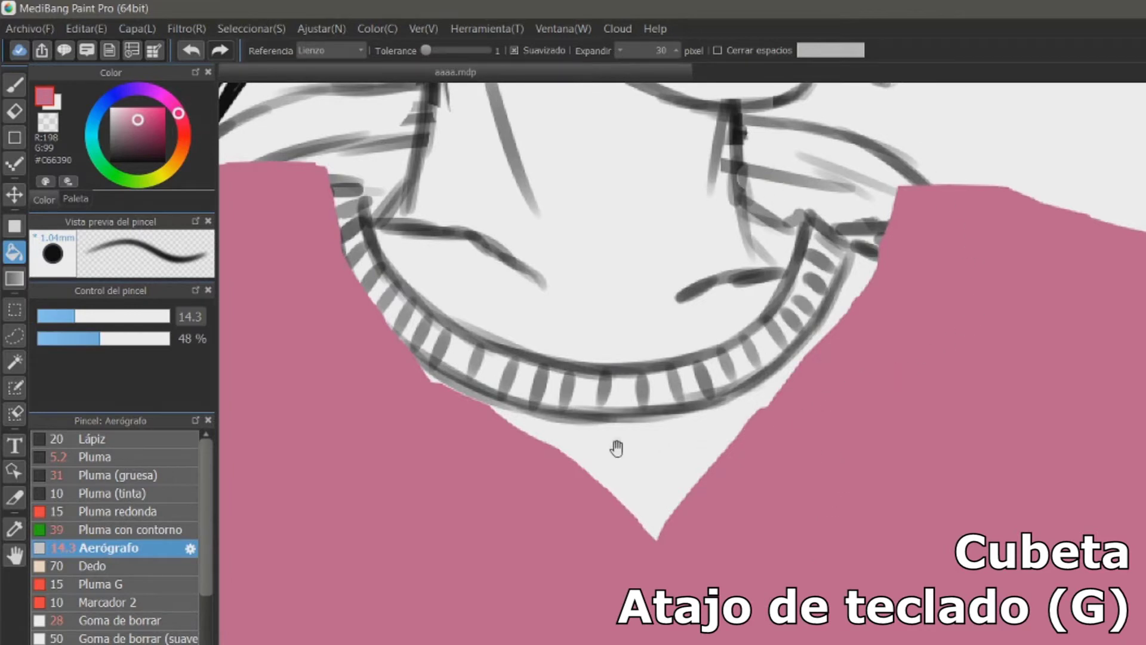
{"action": "scroll", "coordinate": [614, 450], "scroll_direction": "down", "scroll_amount": 2}
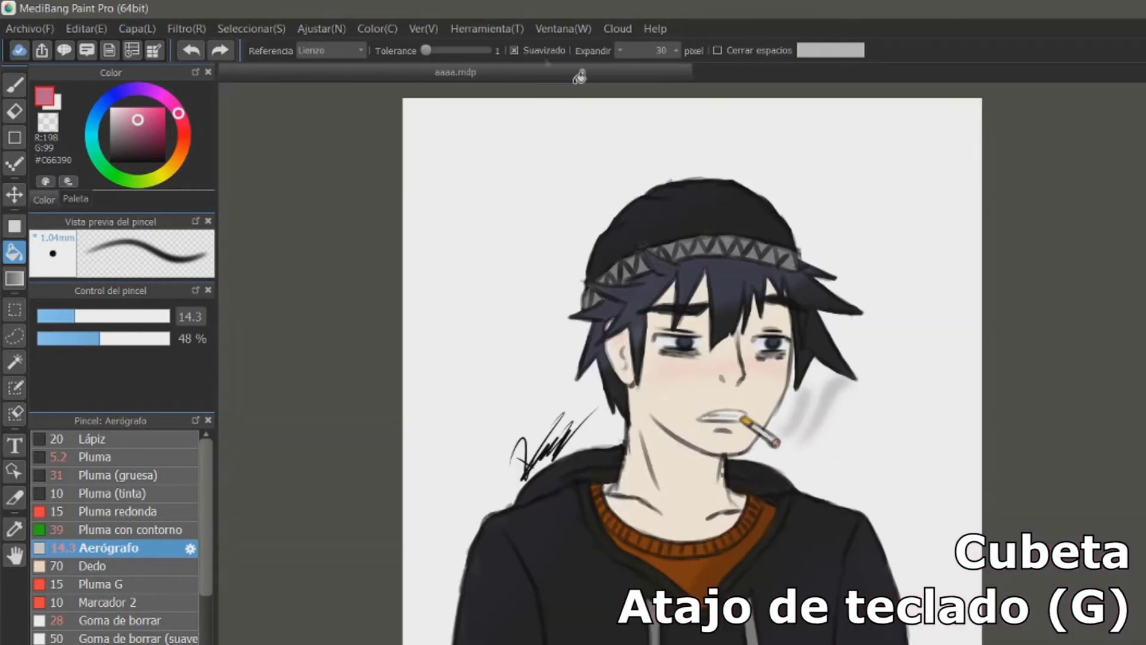
- Raise the bucket's Tolerance past 100 and try a pink #C66390 fill on the colored portrait's hair
{"action": "left_click_drag", "start_coordinate": [436, 51], "coordinate": [449, 50]}
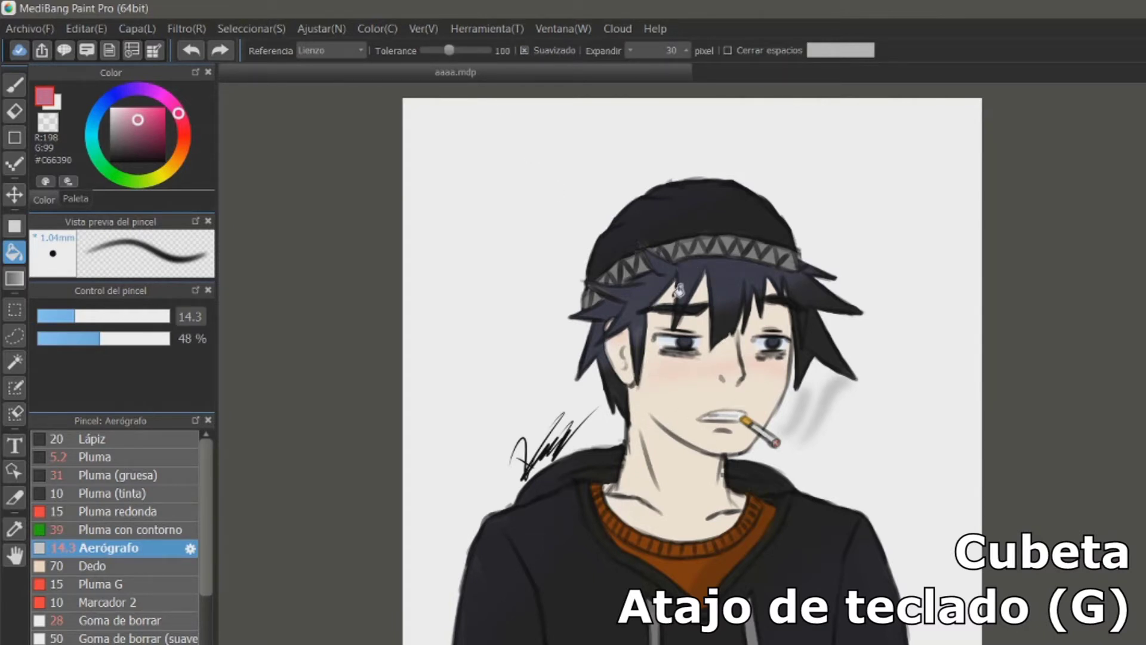
{"action": "left_click_drag", "start_coordinate": [449, 50], "coordinate": [484, 50]}
{"action": "left_click", "coordinate": [695, 285]}
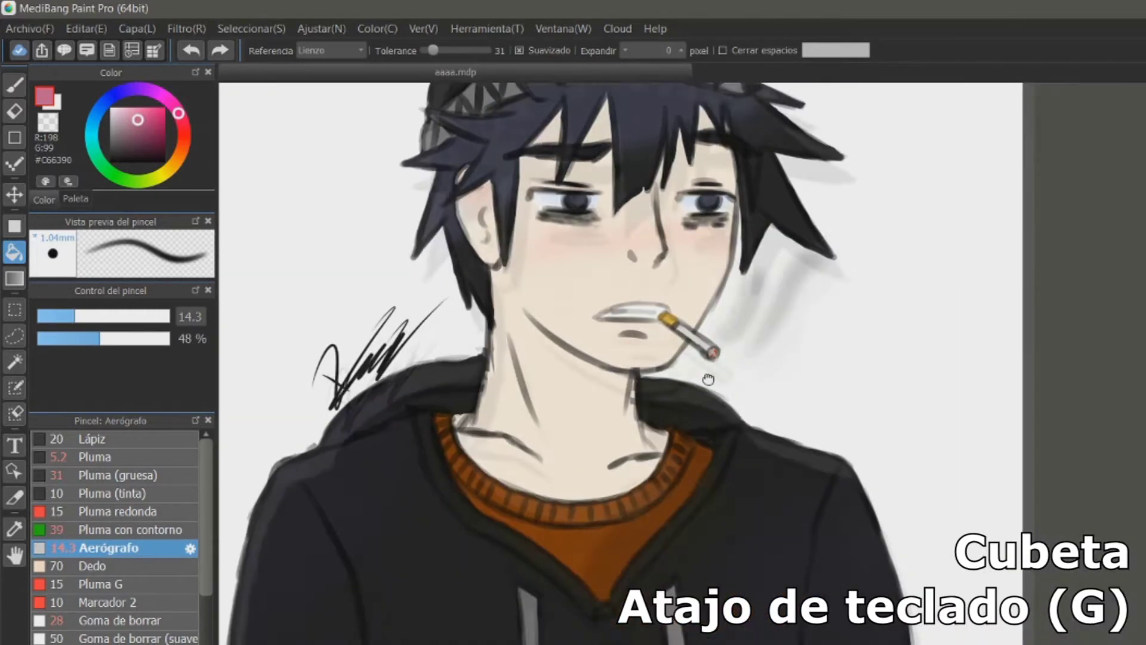
- Fill the colored hoodie with pink #C66390 at Tolerance 31 and Expandir 0, undo it, and refill with a lower Expandir
{"action": "left_click_drag", "start_coordinate": [709, 379], "coordinate": [760, 330]}
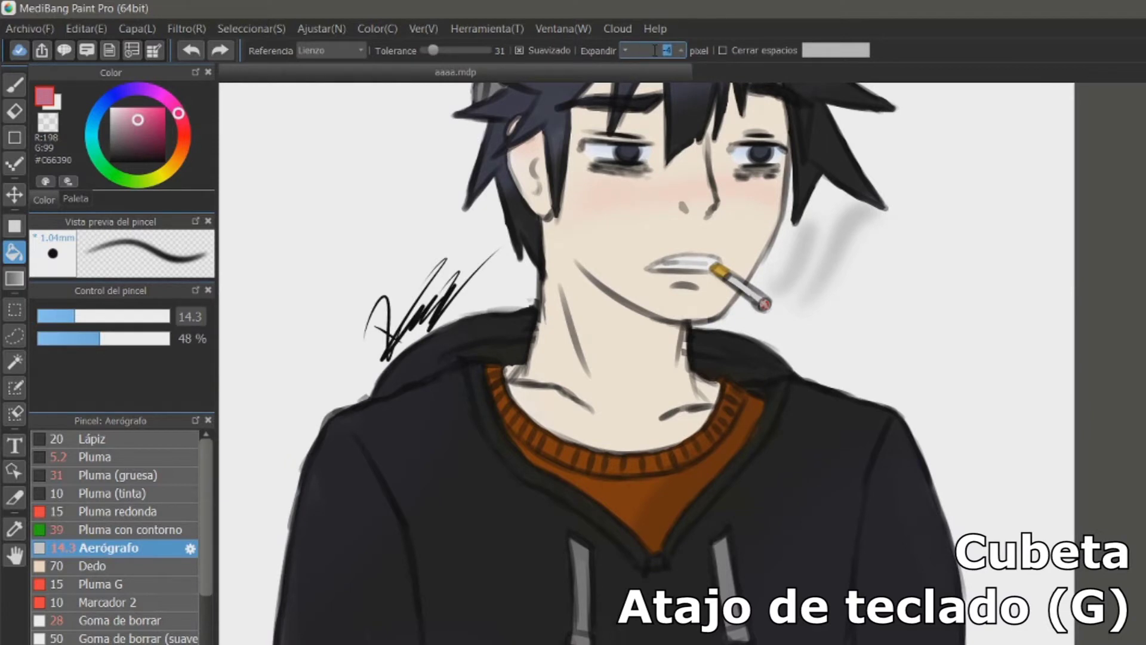
{"action": "left_click", "coordinate": [440, 518]}
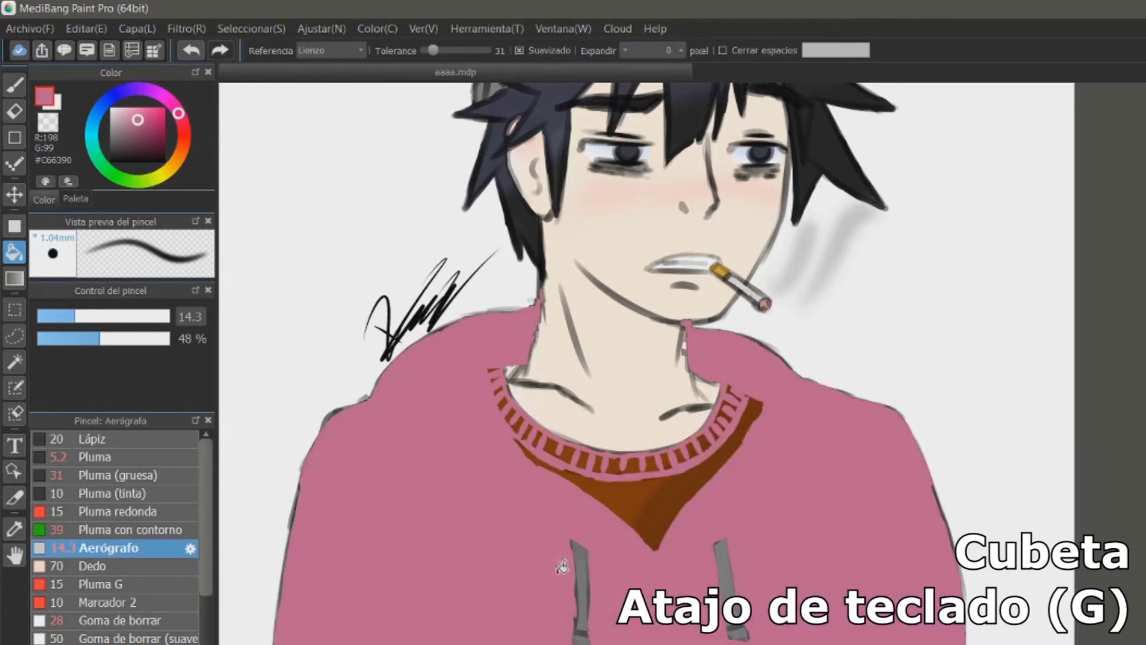
{"action": "left_click", "coordinate": [625, 52]}
{"action": "left_click", "coordinate": [624, 51]}
{"action": "key", "text": "ctrl+z"}
{"action": "left_click", "coordinate": [501, 556]}
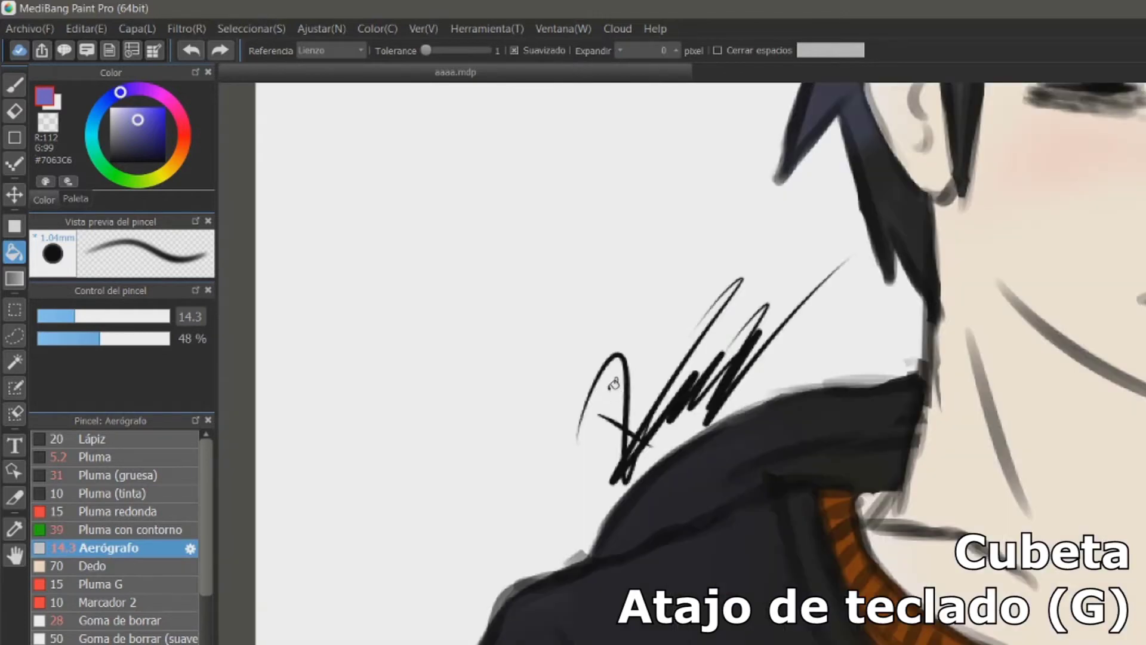
- Fill the background around the signature with purple #7063C6 at Cerrar espacios off, and examine how far the fill spreads
{"action": "left_click", "coordinate": [609, 393]}
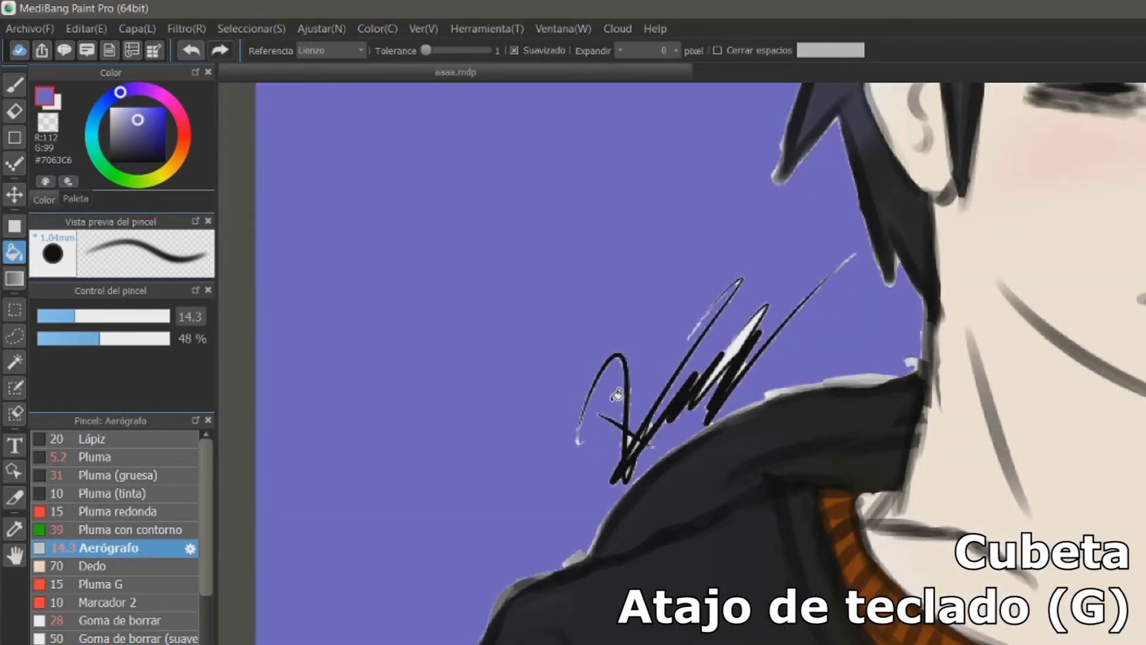
{"action": "scroll", "coordinate": [575, 385], "scroll_direction": "down", "scroll_amount": 5}
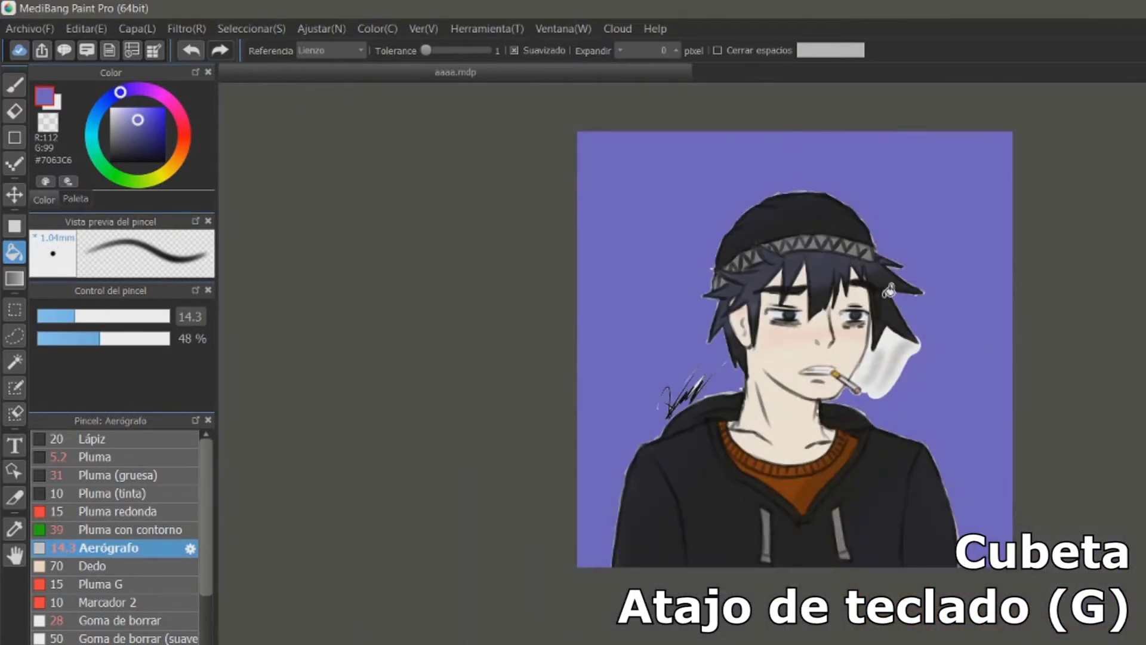
{"action": "scroll", "coordinate": [722, 392], "scroll_direction": "up", "scroll_amount": 3}
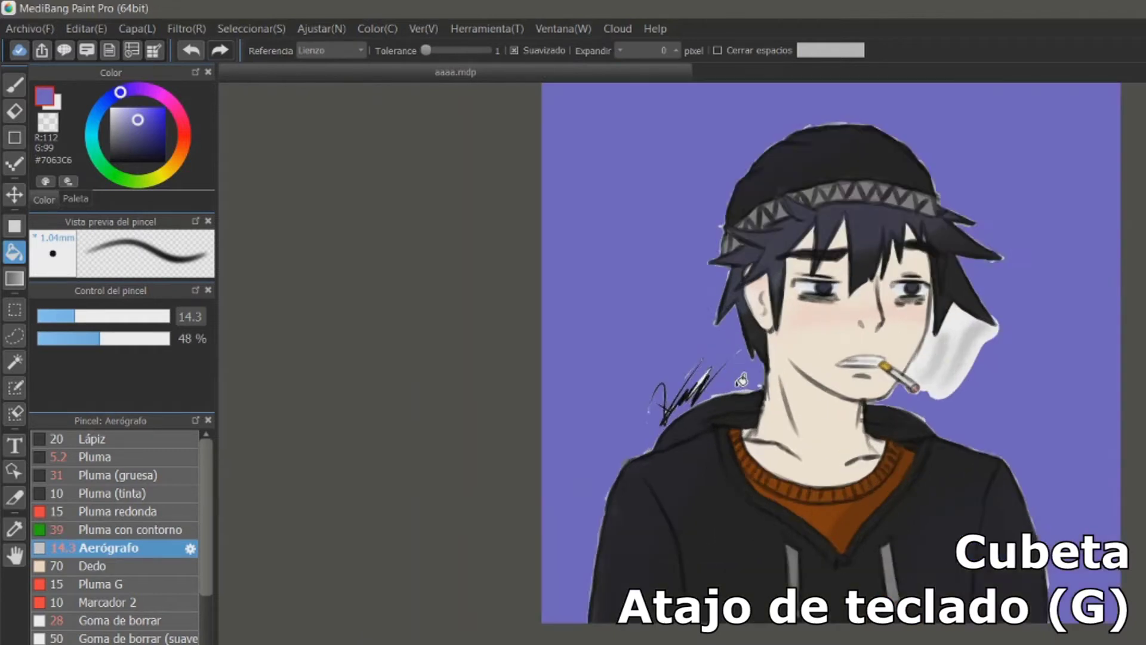
- Enable Cerrar espacios at its highest level and fill the open first loop of the signature with purple #7063C6
{"action": "scroll", "coordinate": [737, 386], "scroll_direction": "up", "scroll_amount": 2}
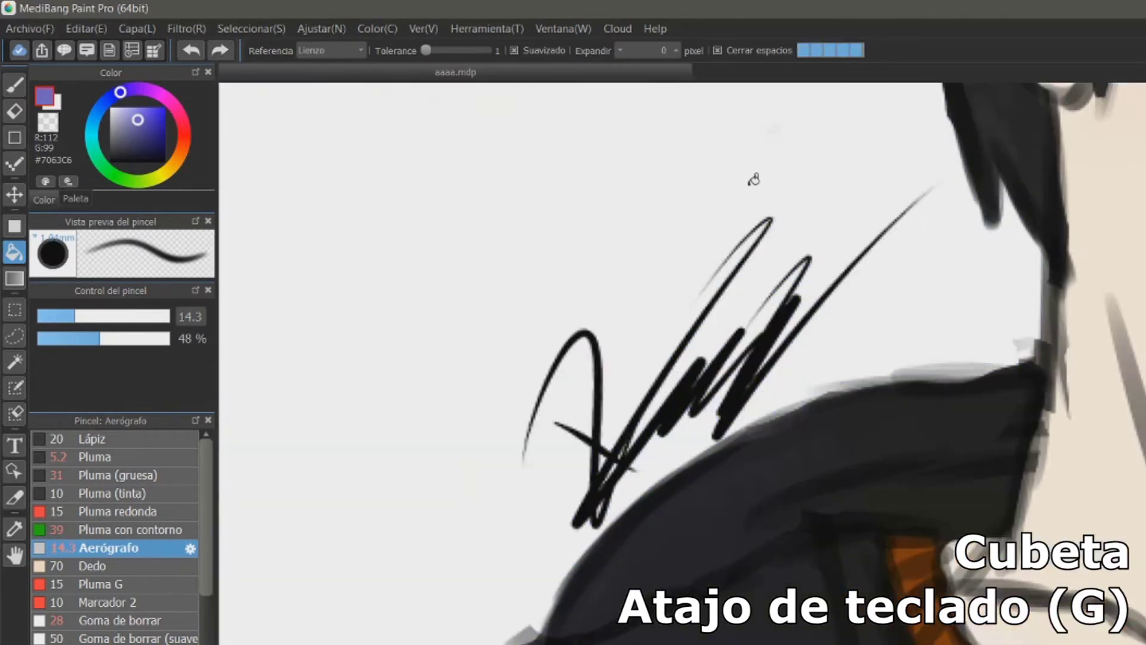
{"action": "left_click", "coordinate": [574, 391]}
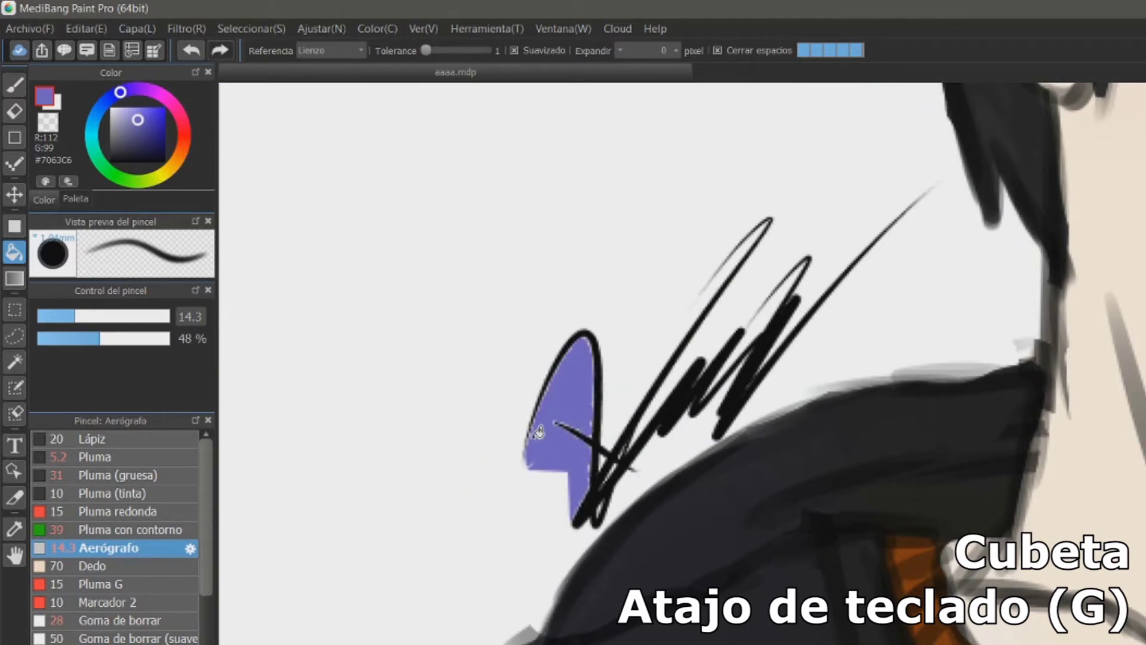
{"action": "left_click_drag", "start_coordinate": [539, 421], "coordinate": [564, 432]}
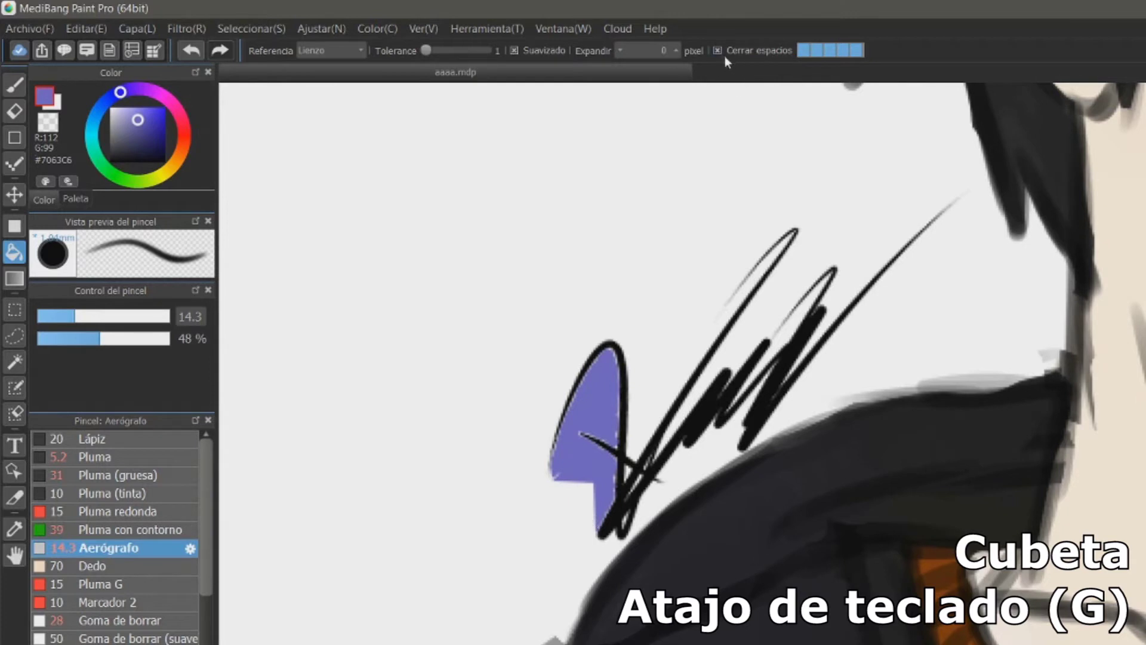
- Undo the loop fill, refill it with Cerrar espacios at three of five levels, and undo that fill too
{"action": "left_click", "coordinate": [848, 52]}
{"action": "key", "text": "ctrl+z"}
{"action": "left_click", "coordinate": [858, 51]}
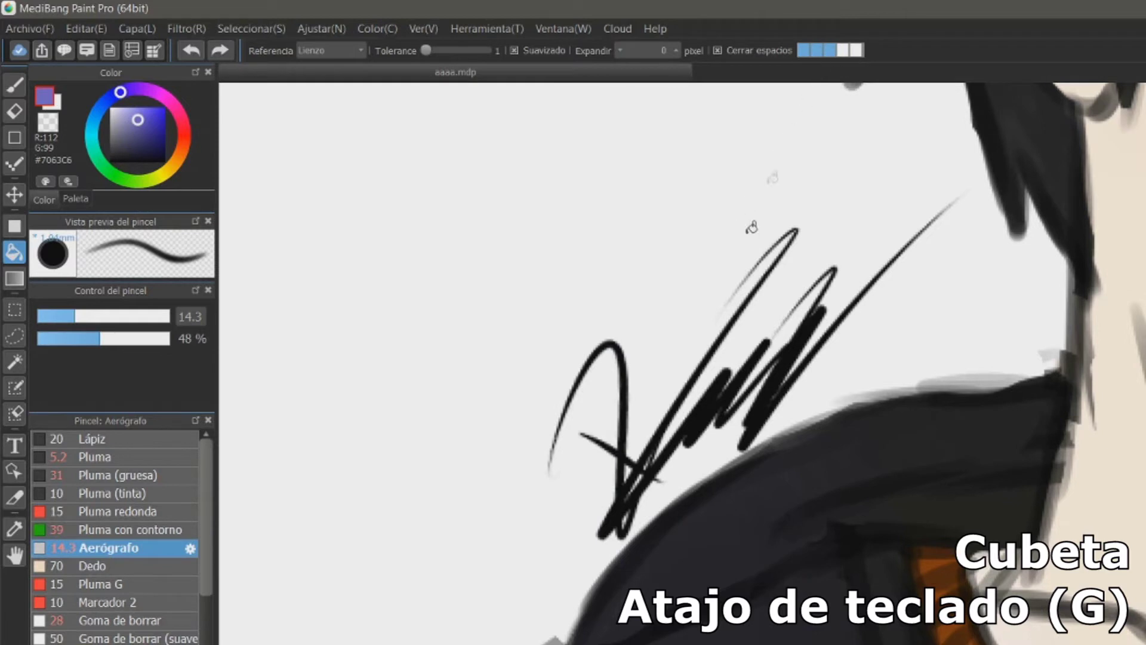
{"action": "left_click", "coordinate": [600, 424]}
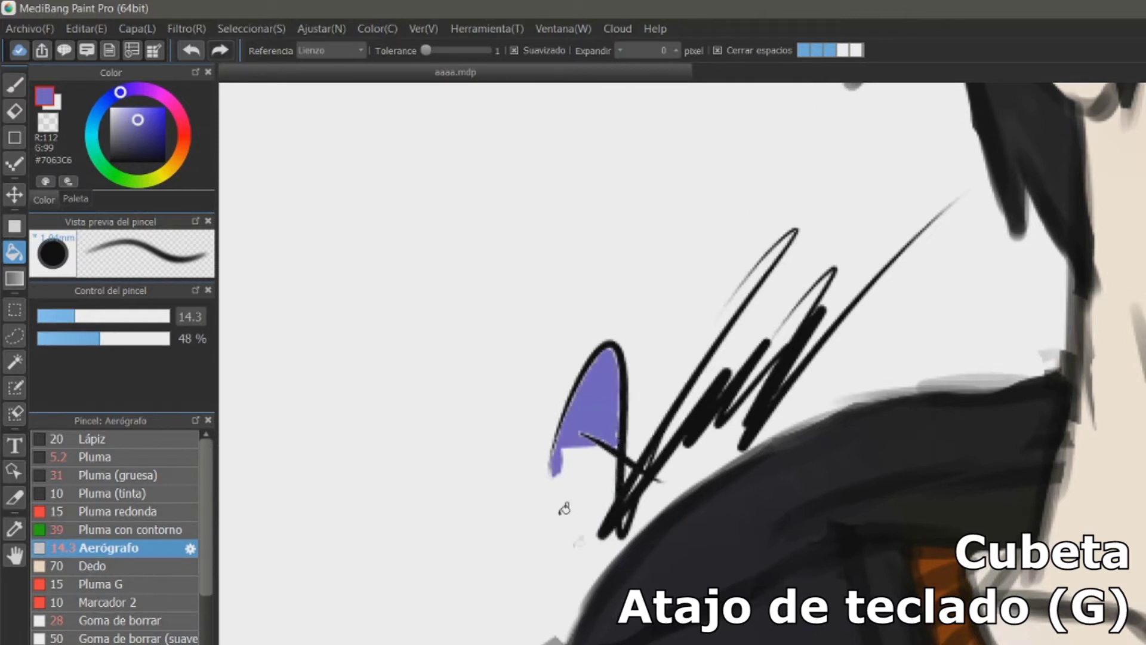
{"action": "key", "text": "ctrl+z"}
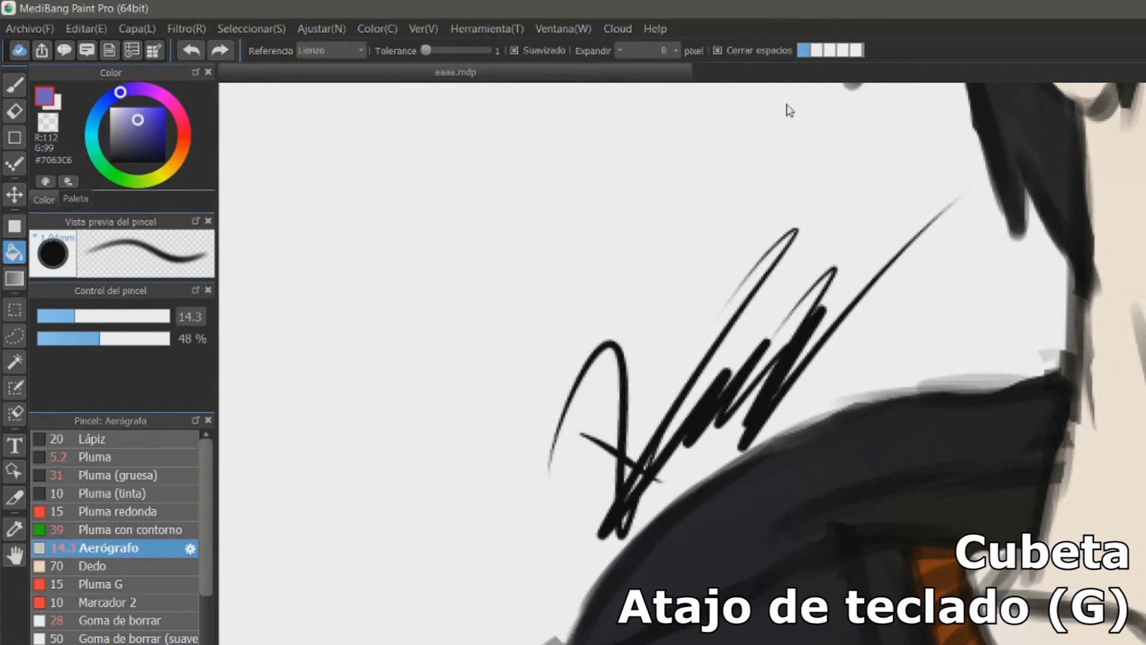
- Fill the signature's open loop with Cerrar espacios at its lowest level, and examine the spread across the background
{"action": "left_click", "coordinate": [577, 443]}
{"action": "scroll", "coordinate": [572, 450], "scroll_direction": "down", "scroll_amount": 3}
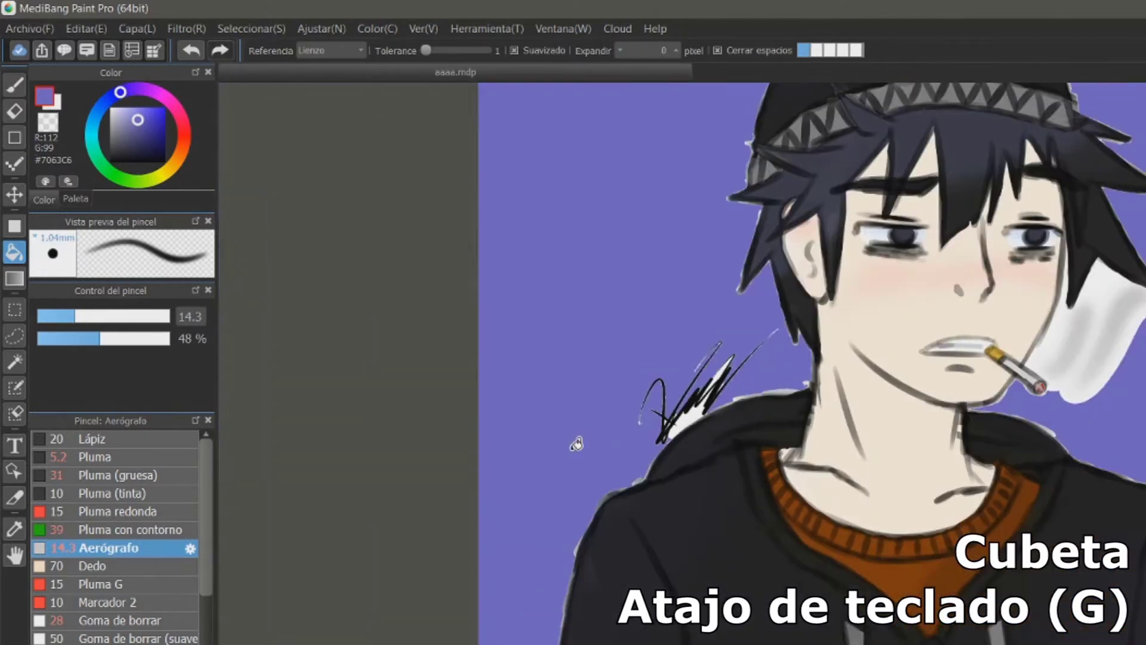
{"action": "scroll", "coordinate": [576, 443], "scroll_direction": "down", "scroll_amount": 4}
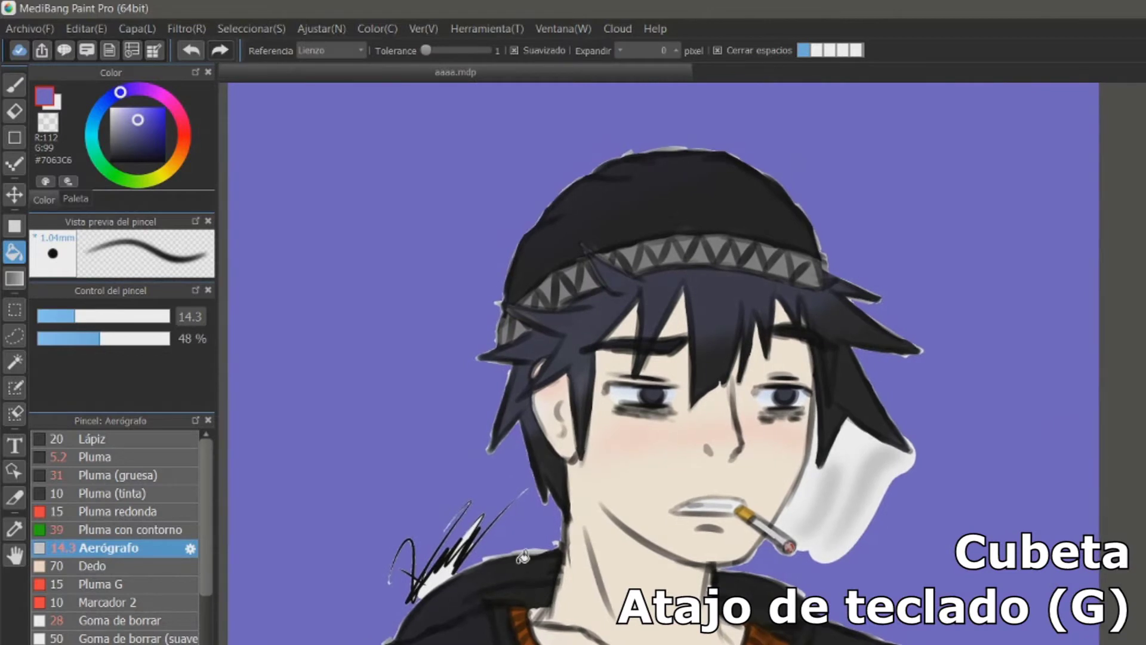
{"action": "scroll", "coordinate": [523, 556], "scroll_direction": "up", "scroll_amount": 1}
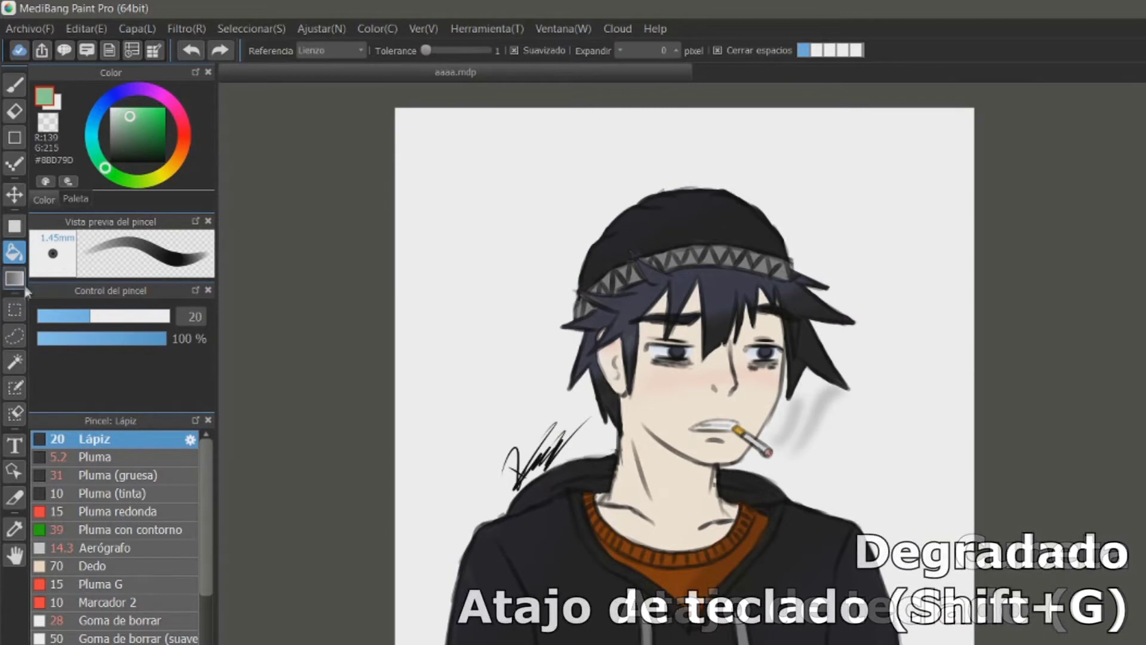
- Draw a diagonal linear Frontal - Fondo gradient from green #8BD79D to white on Capa13 with Degradado, and move the layer beneath Capa12
{"action": "left_click", "coordinate": [15, 279]}
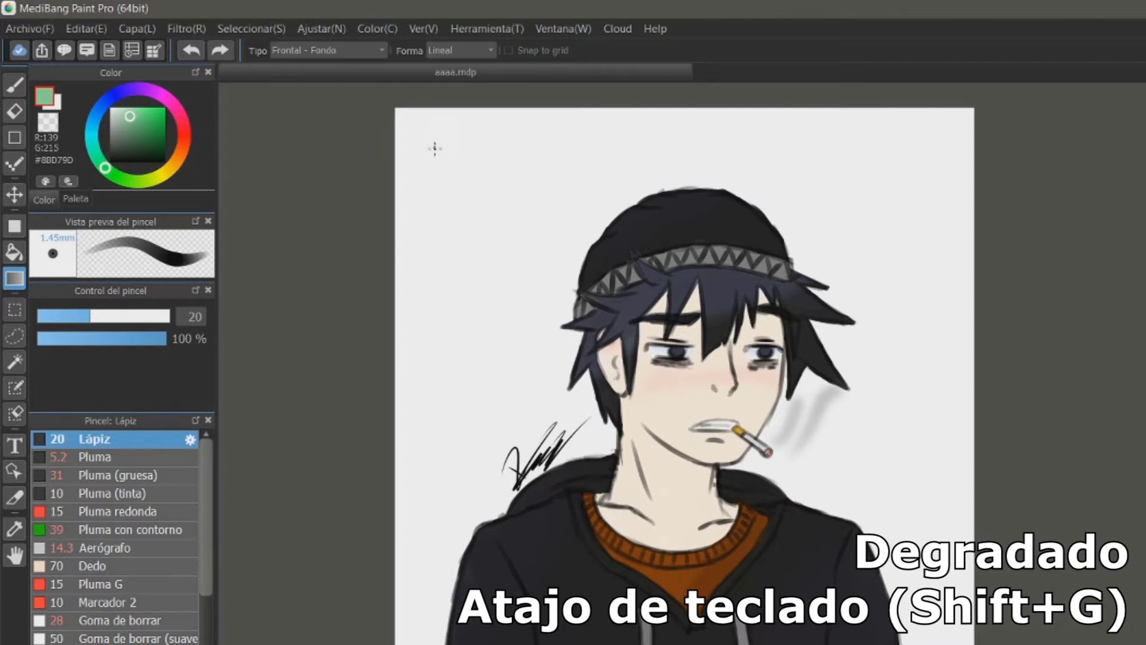
{"action": "mouse_move", "coordinate": [459, 176]}
{"action": "left_mouse_down"}
{"action": "mouse_move", "coordinate": [603, 285]}
{"action": "mouse_move", "coordinate": [818, 495]}
{"action": "mouse_move", "coordinate": [866, 521]}
{"action": "mouse_move", "coordinate": [603, 292]}
{"action": "mouse_move", "coordinate": [544, 192]}
{"action": "mouse_move", "coordinate": [588, 301]}
{"action": "mouse_move", "coordinate": [853, 527]}
{"action": "mouse_move", "coordinate": [888, 540]}
{"action": "left_mouse_up"}
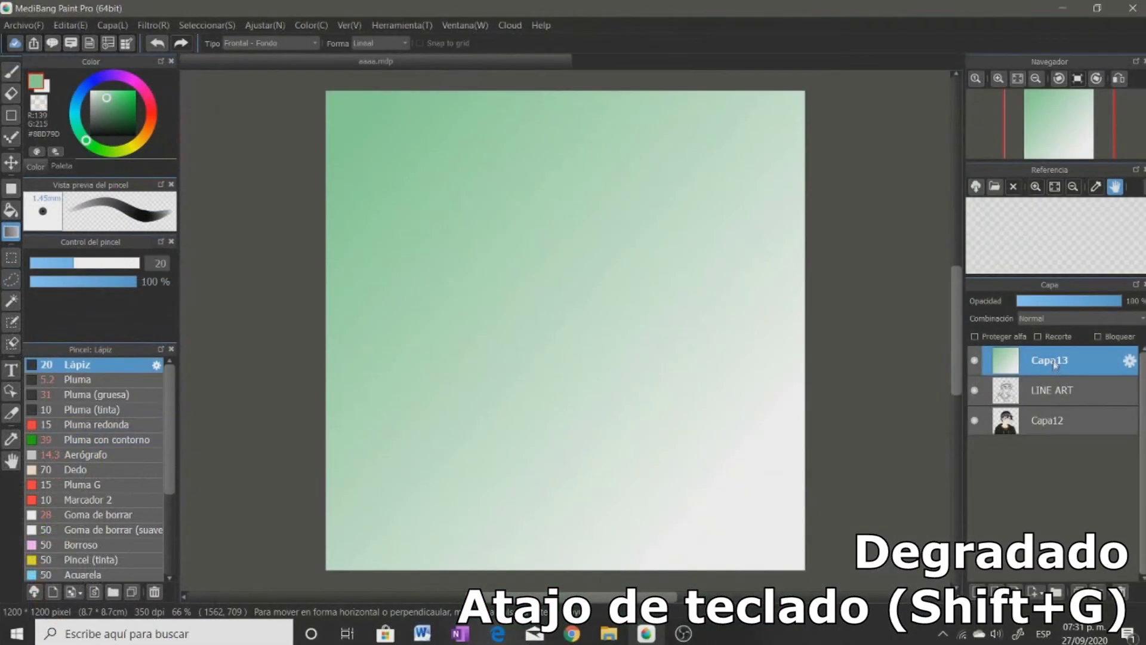
{"action": "left_click_drag", "start_coordinate": [1060, 366], "coordinate": [1050, 447]}
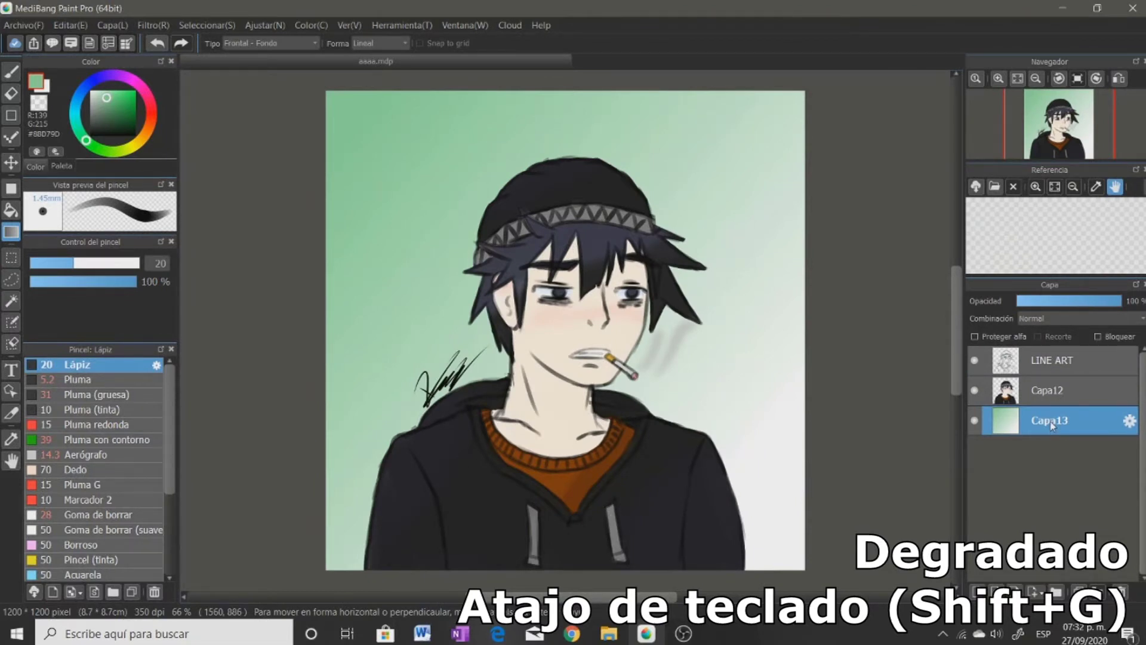
- Redraw Capa13's diagonal gradient from green #8BD79D to a blue background color, with the layer raised for drawing and returned beneath the portrait
{"action": "left_click_drag", "start_coordinate": [1050, 421], "coordinate": [1045, 365]}
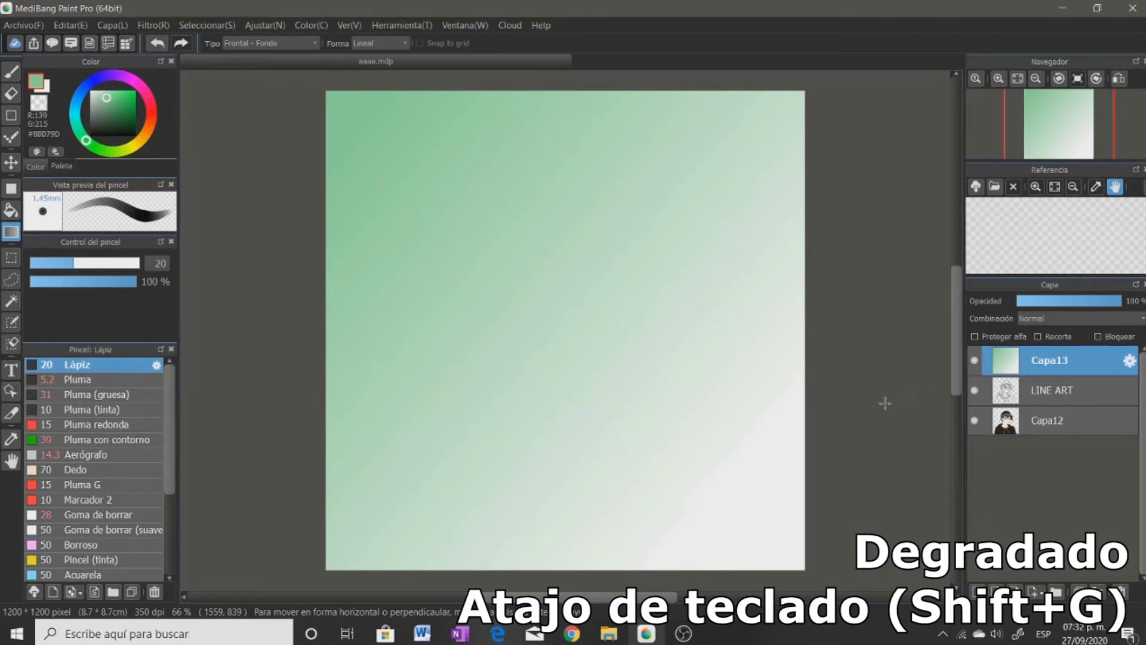
{"action": "left_click", "coordinate": [47, 91]}
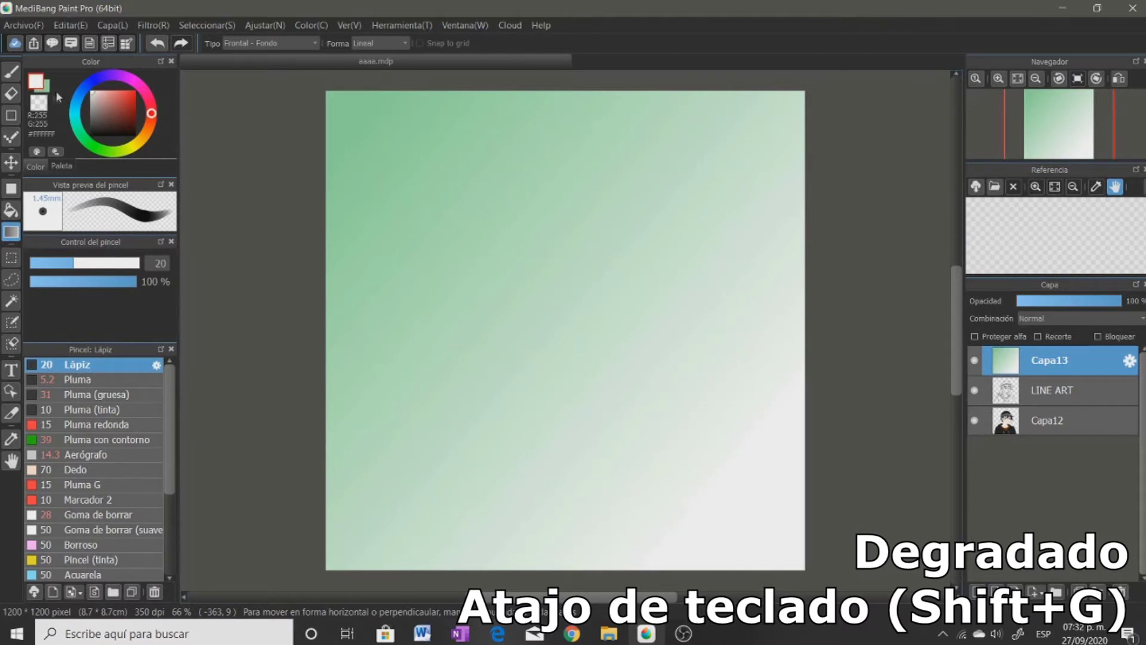
{"action": "left_click", "coordinate": [99, 80]}
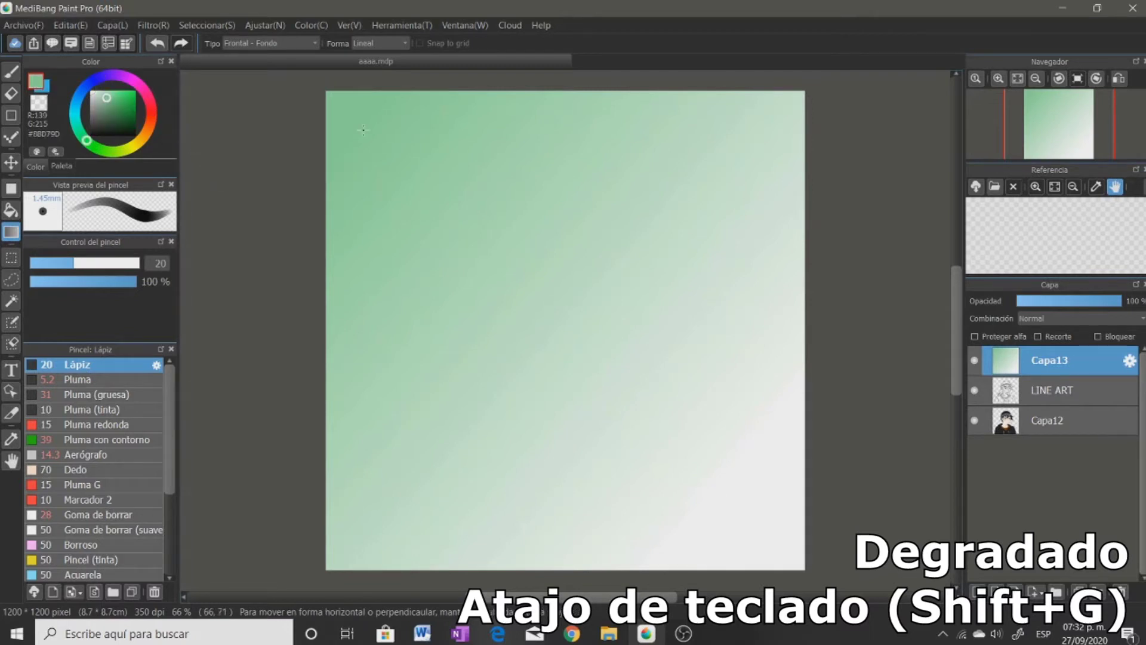
{"action": "left_click_drag", "start_coordinate": [383, 147], "coordinate": [601, 339]}
{"action": "left_click_drag", "start_coordinate": [729, 499], "coordinate": [740, 505]}
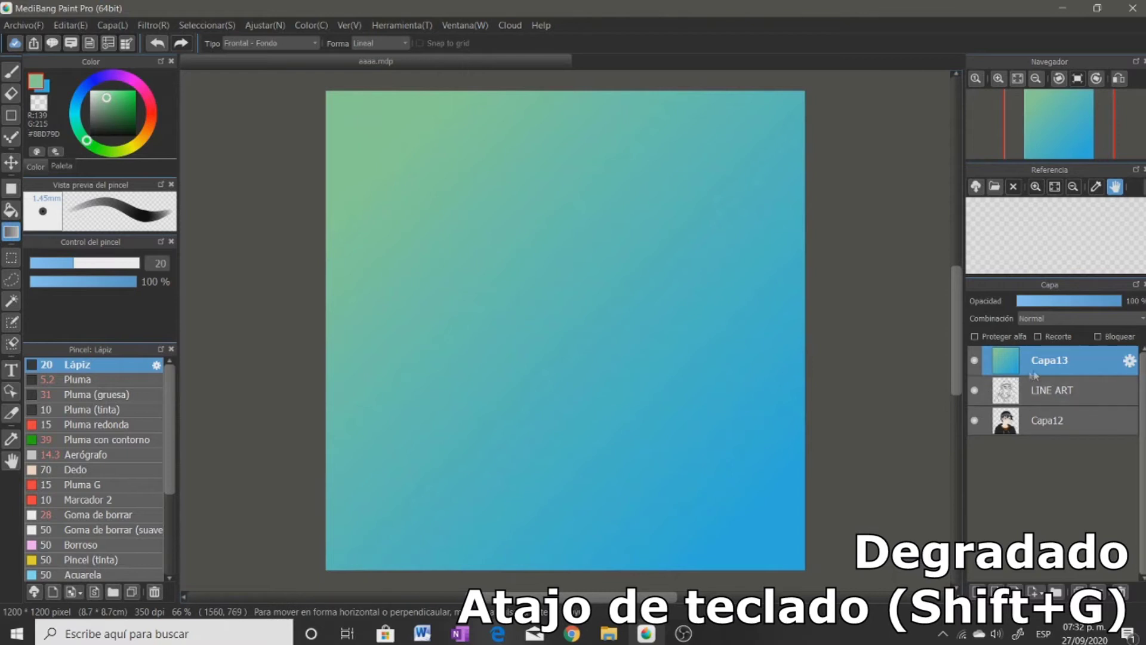
{"action": "left_click_drag", "start_coordinate": [1057, 370], "coordinate": [1060, 439]}
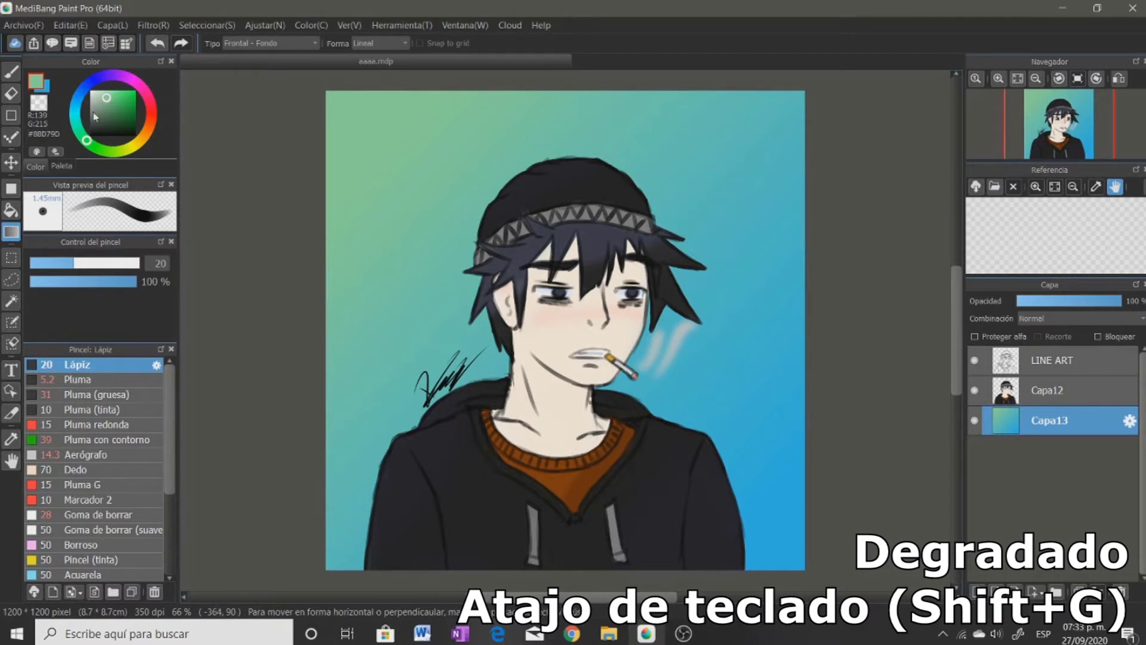
- Set the gradient Tipo to Frontal and draw a diagonal mauve #817182 gradient from the canvas's upper-left corner over the portrait
{"action": "left_click", "coordinate": [48, 91]}
{"action": "left_click", "coordinate": [91, 91]}
{"action": "left_click", "coordinate": [48, 92]}
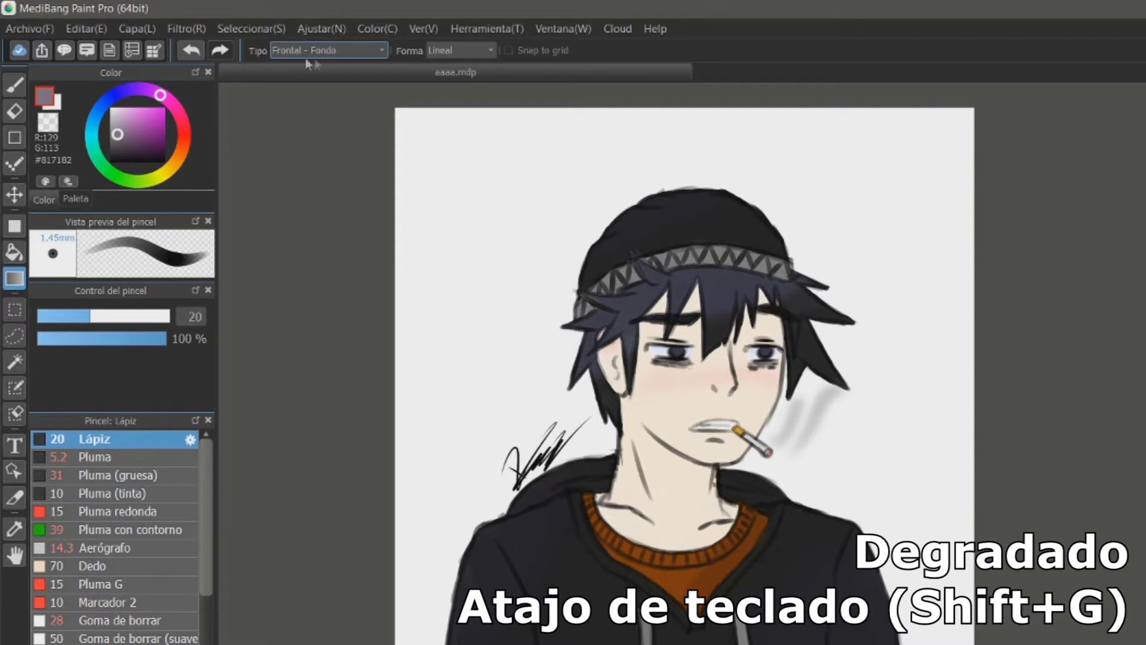
{"action": "left_click", "coordinate": [350, 54]}
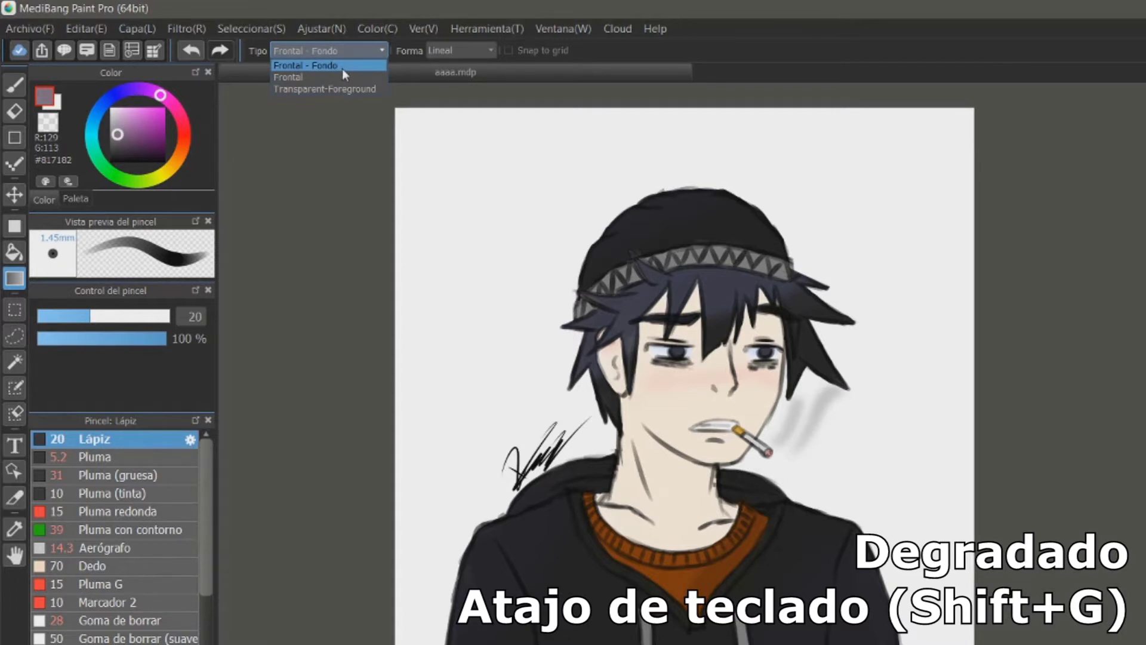
{"action": "left_click", "coordinate": [311, 79]}
{"action": "left_click_drag", "start_coordinate": [431, 160], "coordinate": [768, 454]}
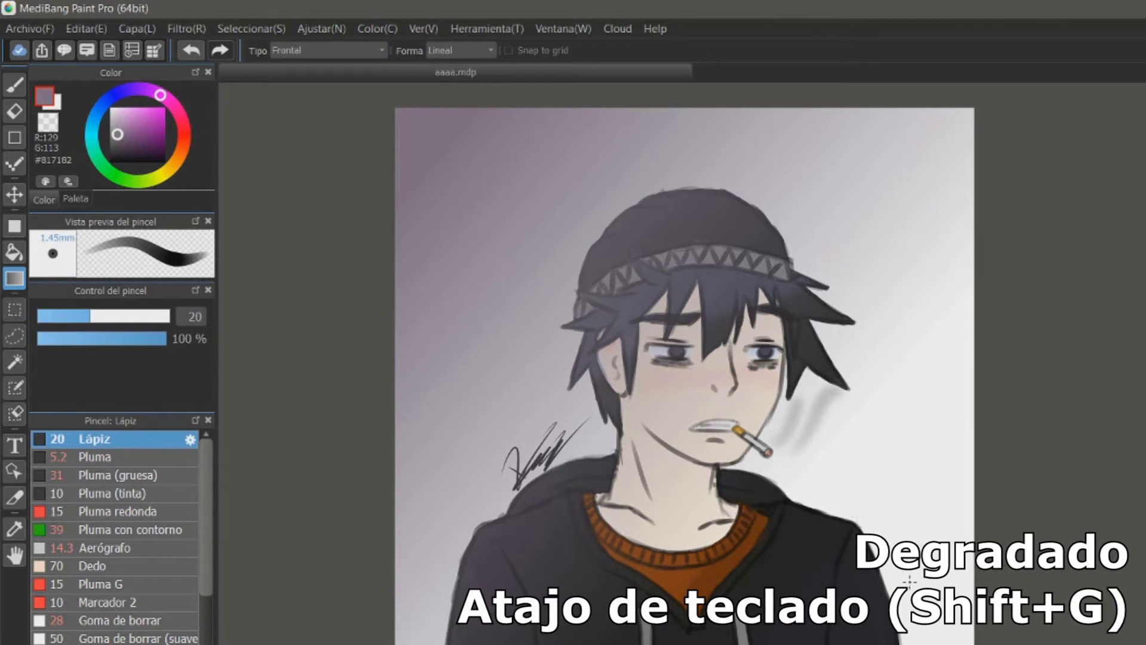
- Put red #B11212 in the background color and try more diagonal Frontal gradients in mauve #817182 and purple #712A77
{"action": "left_click", "coordinate": [184, 135]}
{"action": "left_click", "coordinate": [158, 126]}
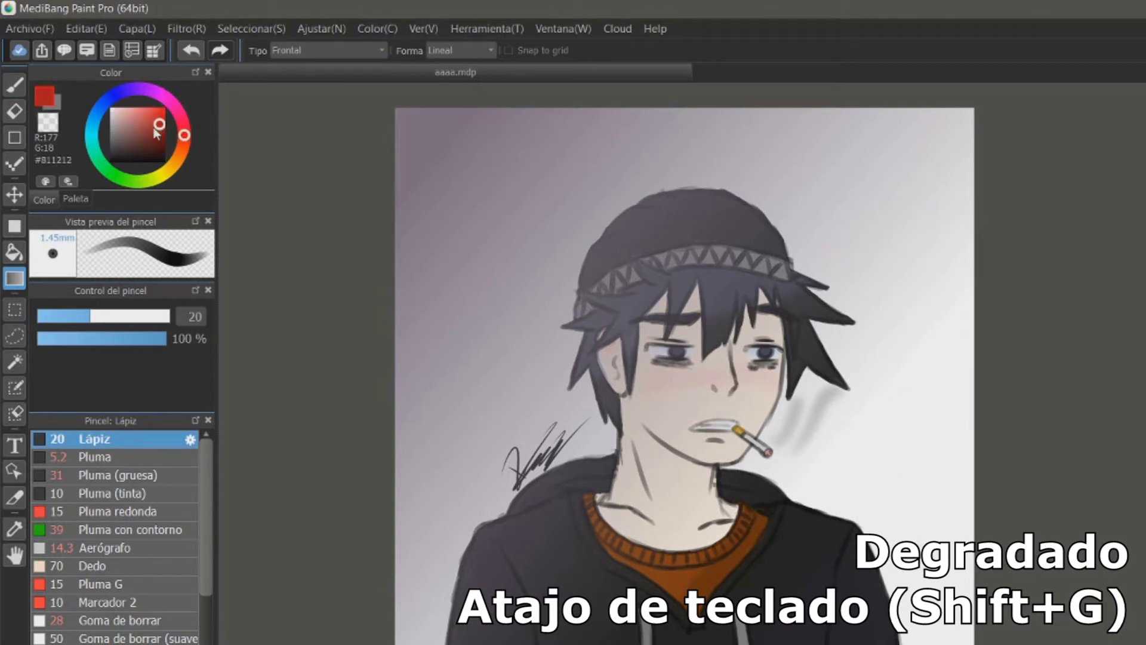
{"action": "left_click", "coordinate": [51, 105]}
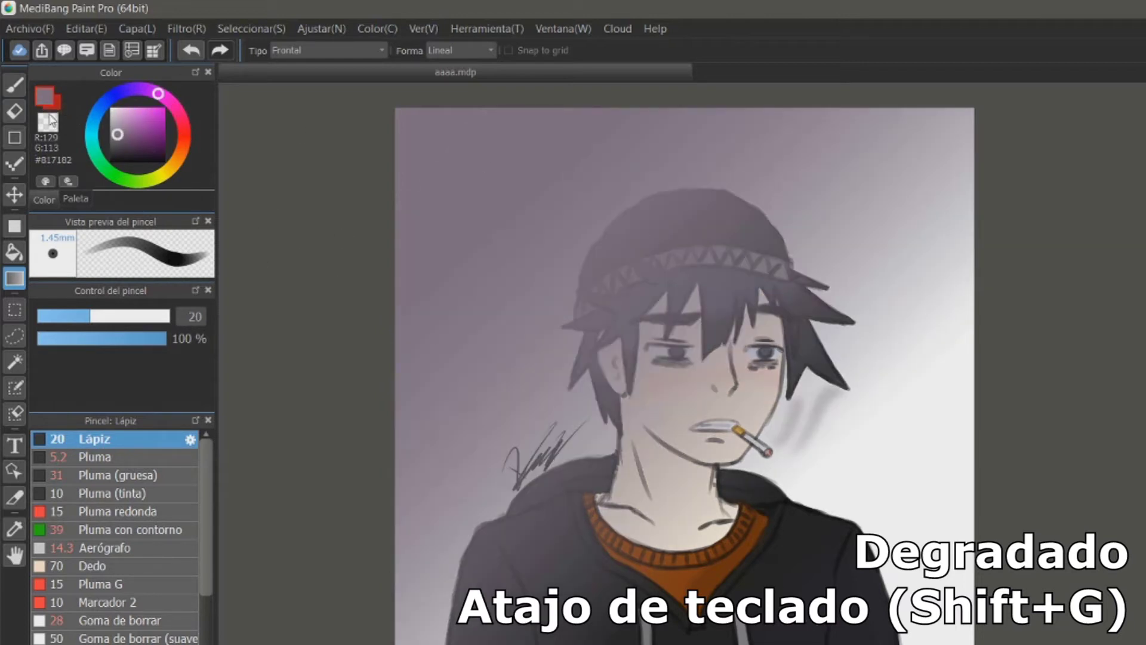
{"action": "mouse_move", "coordinate": [712, 302]}
{"action": "left_mouse_down"}
{"action": "mouse_move", "coordinate": [758, 328]}
{"action": "mouse_move", "coordinate": [796, 469]}
{"action": "left_mouse_up"}
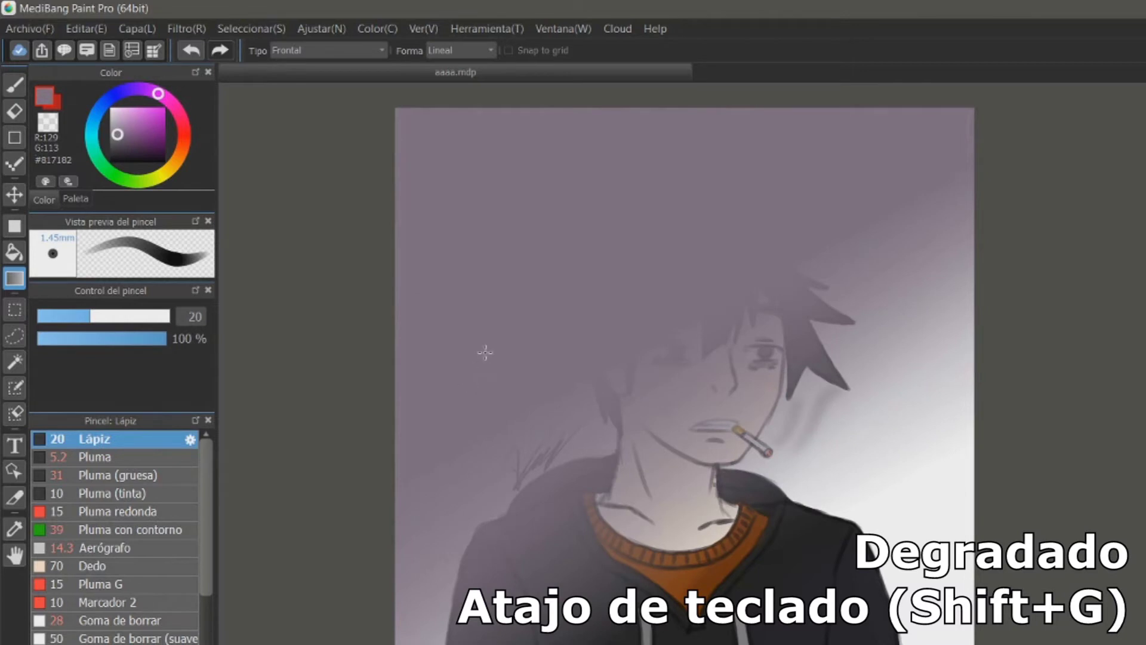
{"action": "left_click_drag", "start_coordinate": [129, 131], "coordinate": [146, 137]}
{"action": "left_click_drag", "start_coordinate": [419, 179], "coordinate": [561, 325]}
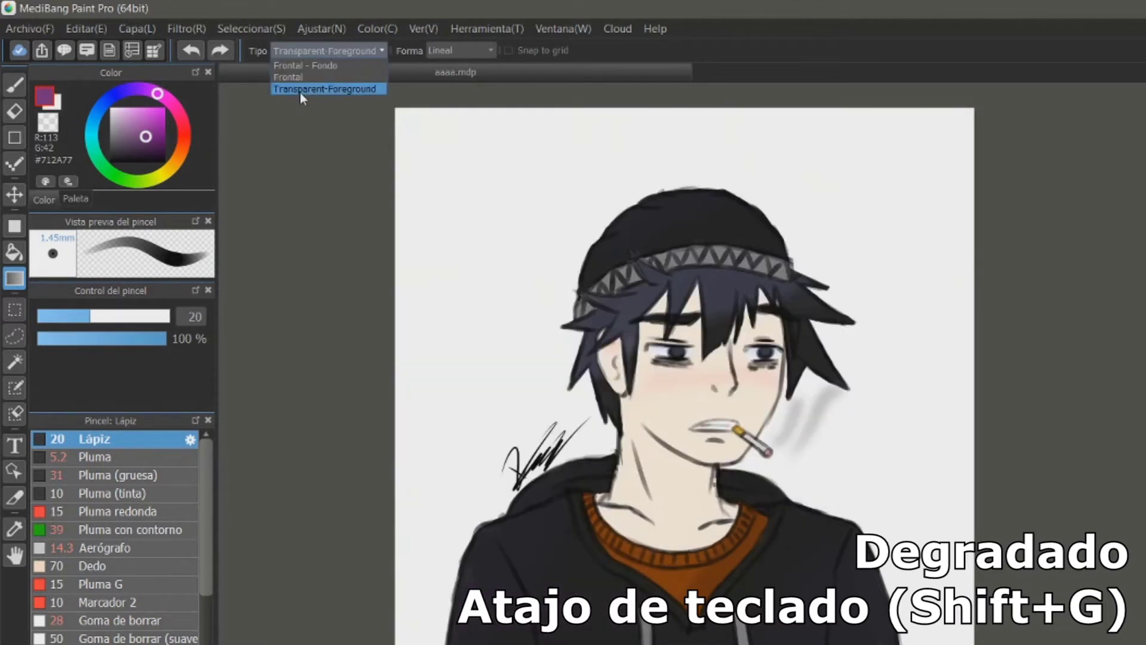
- Set the gradient Tipo to Transparent-Foreground and draw a diagonal purple #712A77 gradient across the canvas
{"action": "left_click", "coordinate": [304, 90]}
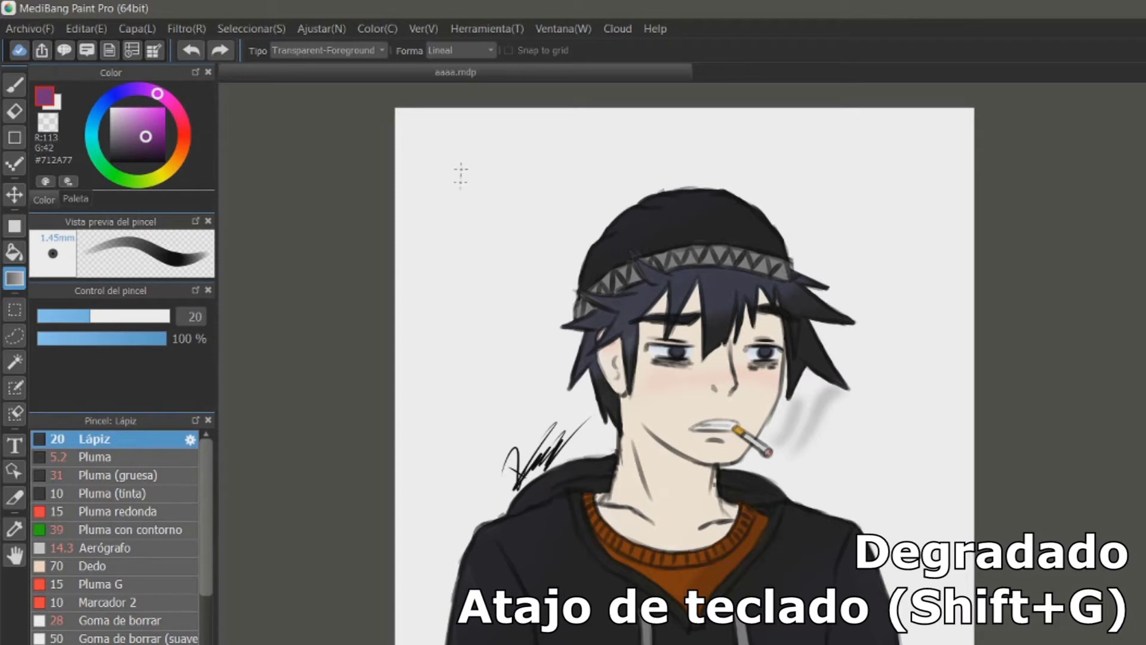
{"action": "left_click_drag", "start_coordinate": [446, 164], "coordinate": [860, 531]}
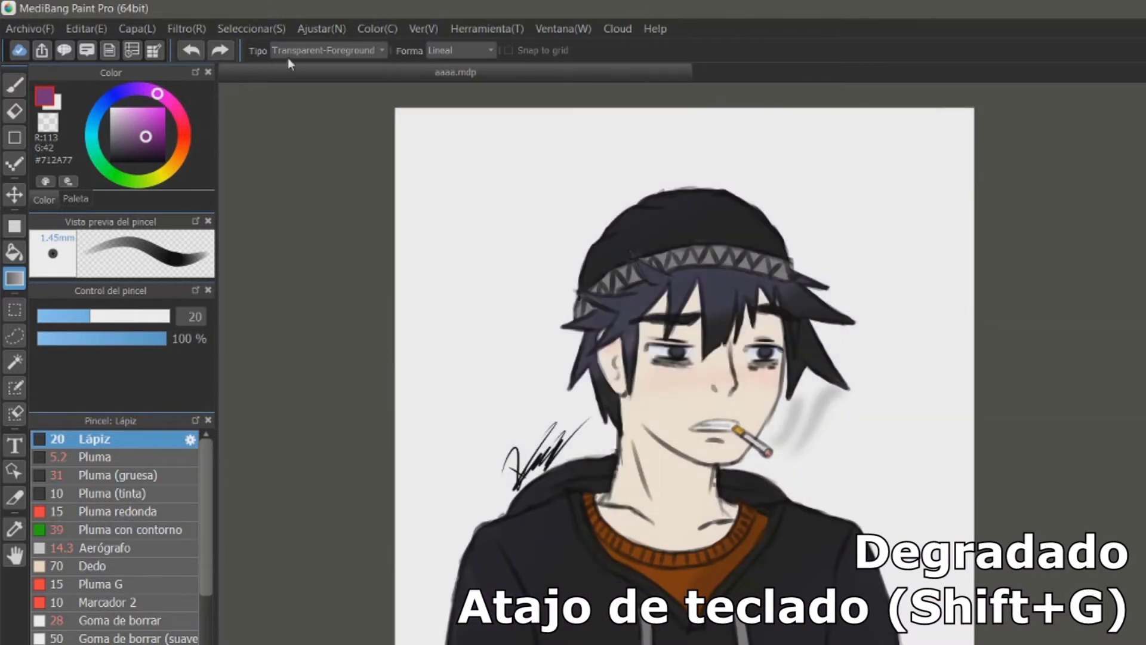
- Set the gradient Tipo to Frontal and test purple #712A77 gradients from different sides of the portrait, undoing the lower-left one
{"action": "left_click", "coordinate": [289, 59]}
{"action": "left_click_drag", "start_coordinate": [443, 492], "coordinate": [591, 403]}
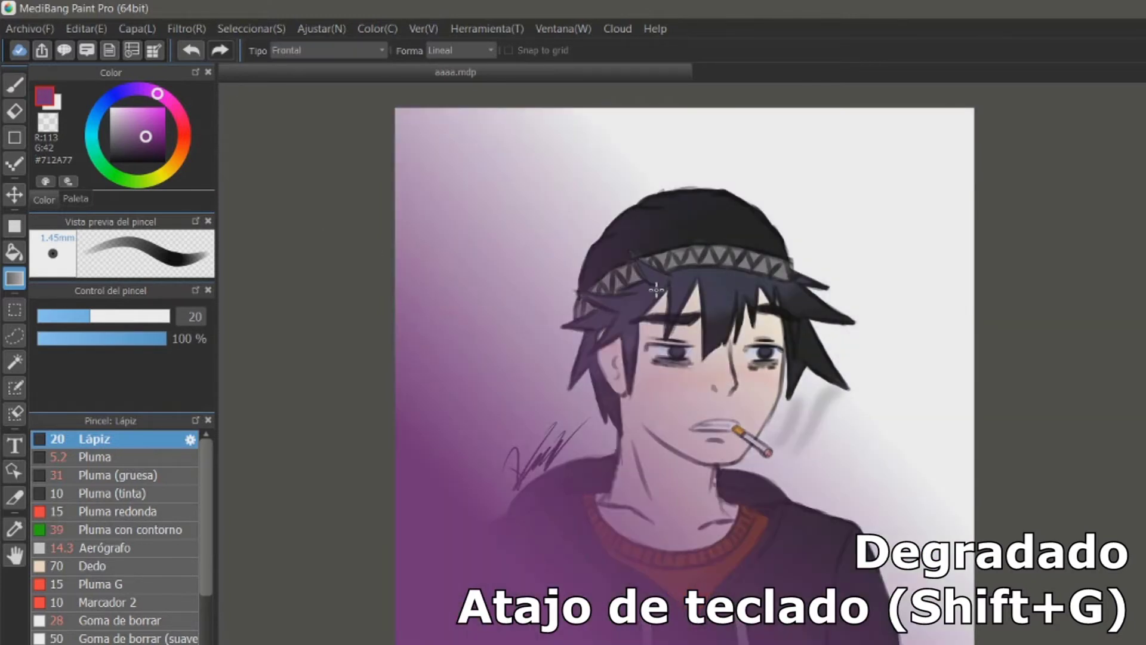
{"action": "key", "text": "ctrl+z"}
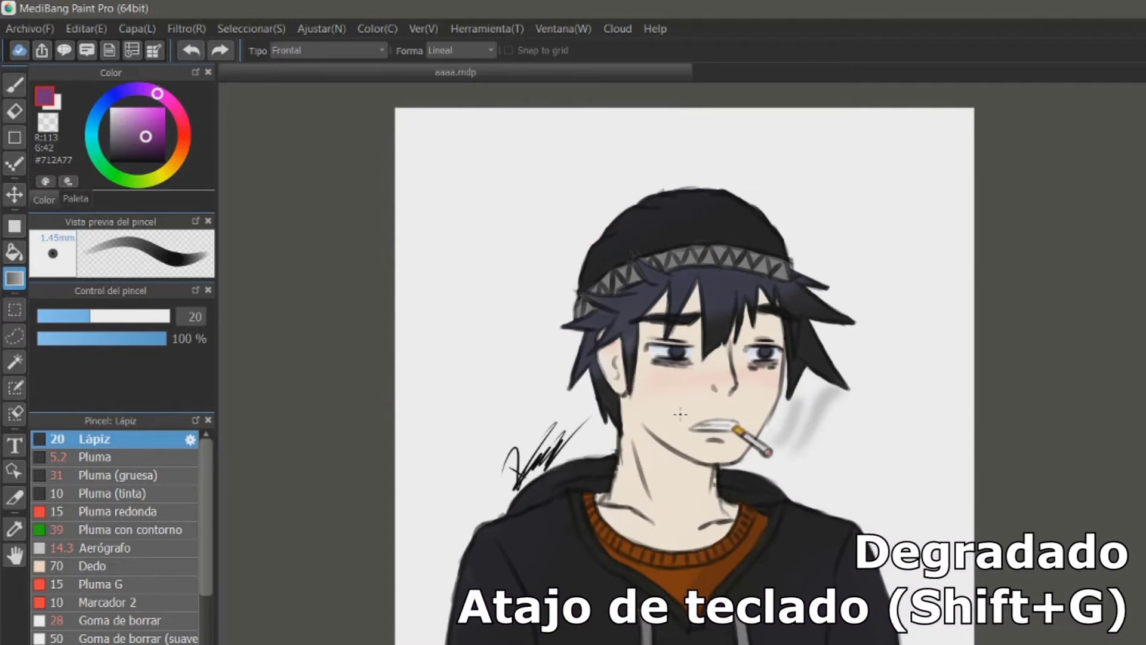
{"action": "left_click_drag", "start_coordinate": [852, 268], "coordinate": [555, 375]}
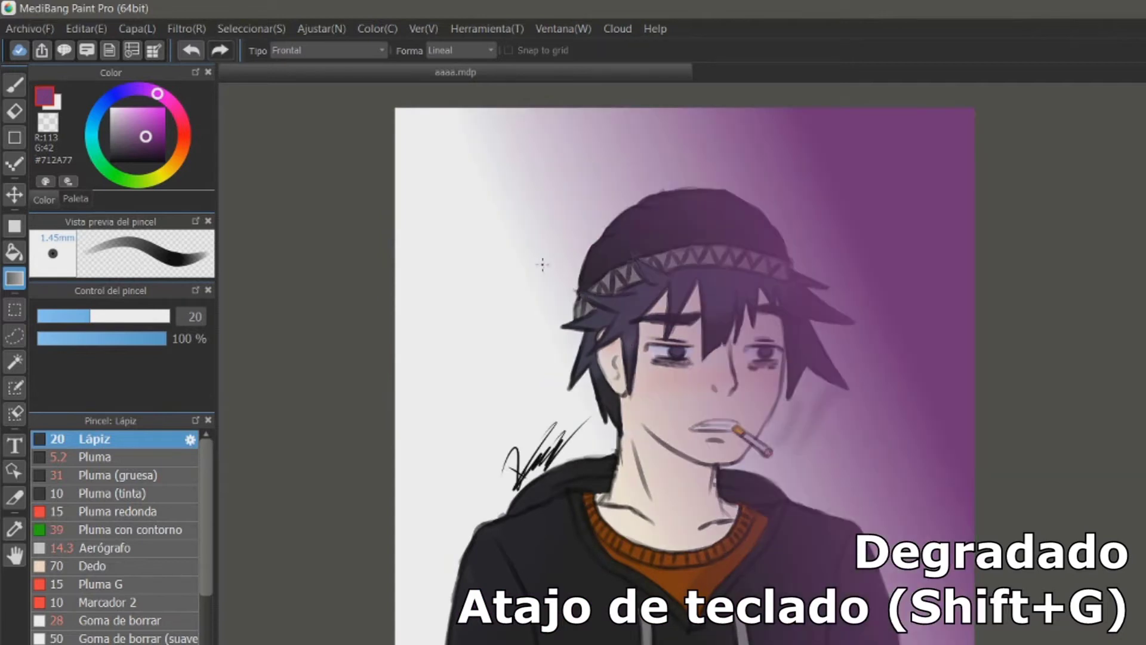
{"action": "left_click_drag", "start_coordinate": [508, 265], "coordinate": [689, 529]}
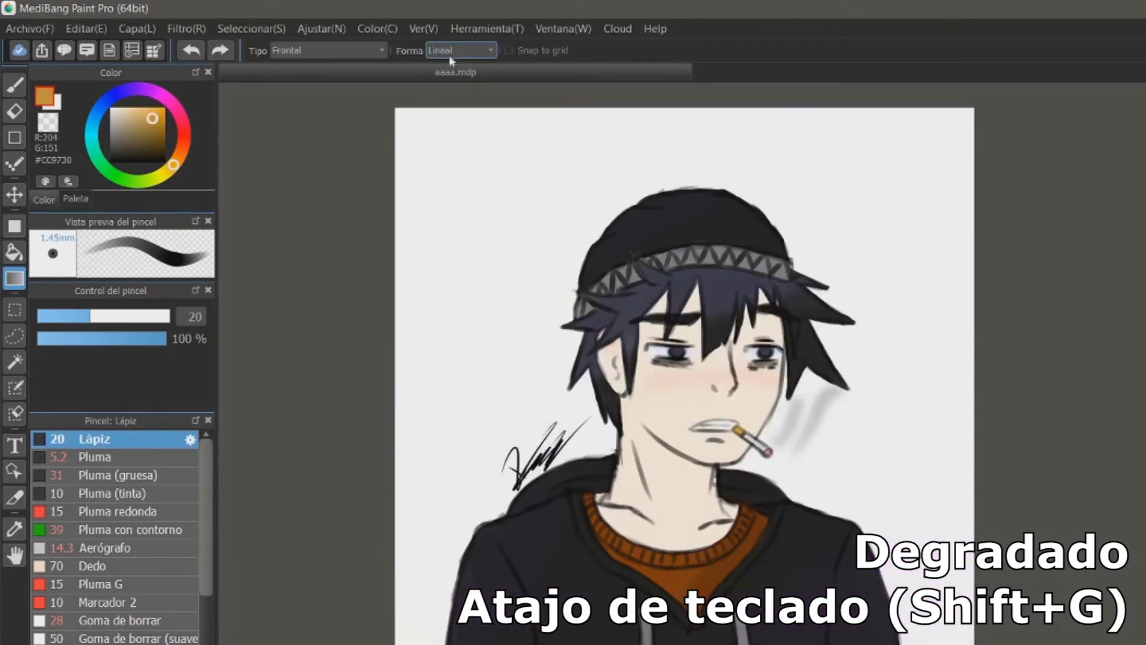
- Set the gradient Forma to Circular and draw Frontal gradients in ochre #CC9730, including one outward from the face
{"action": "left_click", "coordinate": [460, 50]}
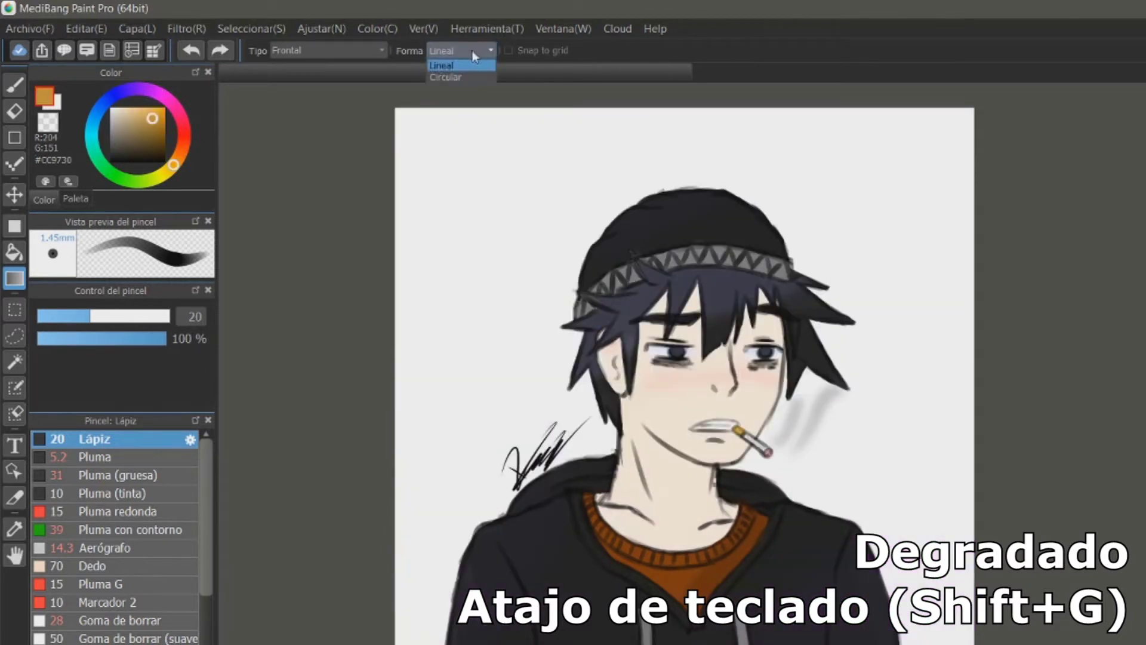
{"action": "left_click", "coordinate": [458, 78]}
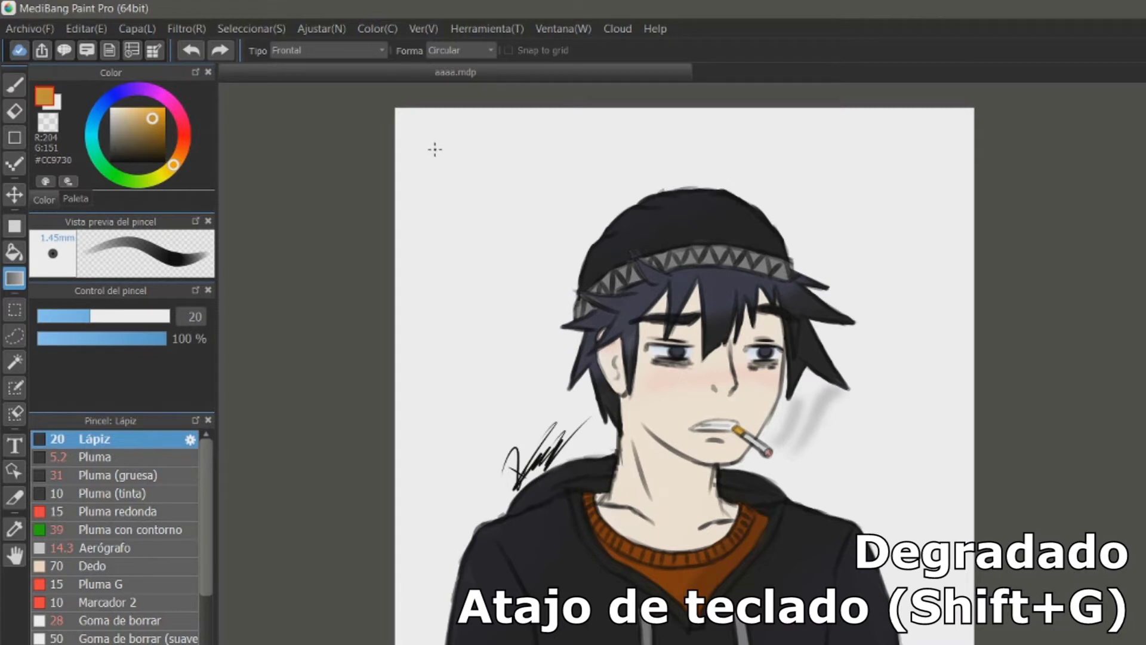
{"action": "left_click_drag", "start_coordinate": [430, 145], "coordinate": [594, 353]}
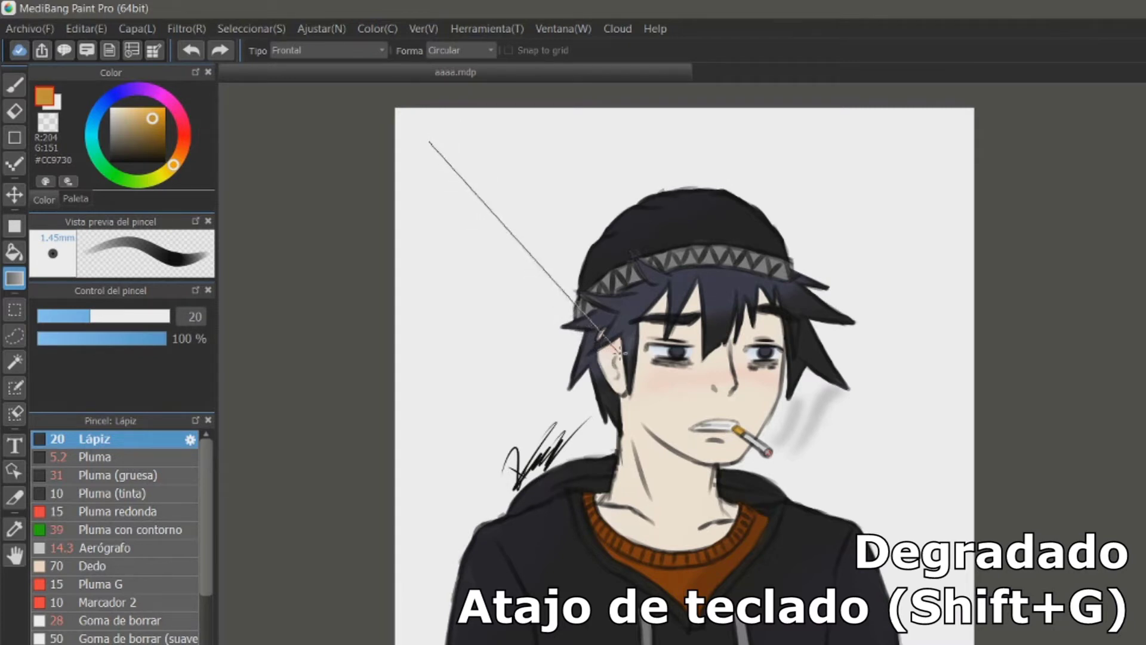
{"action": "left_click_drag", "start_coordinate": [707, 366], "coordinate": [848, 212]}
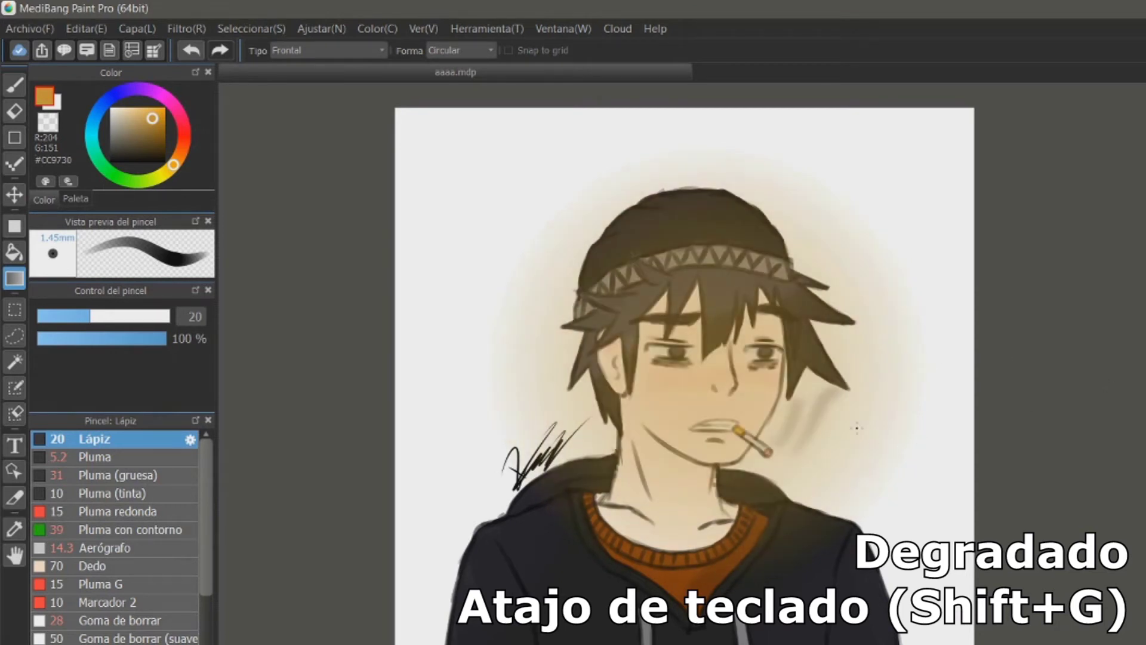
- Set the gradient Tipo to Transparent-Foreground and test circular ochre #CC9730 gradients, including one outward from the face
{"action": "left_click", "coordinate": [327, 50]}
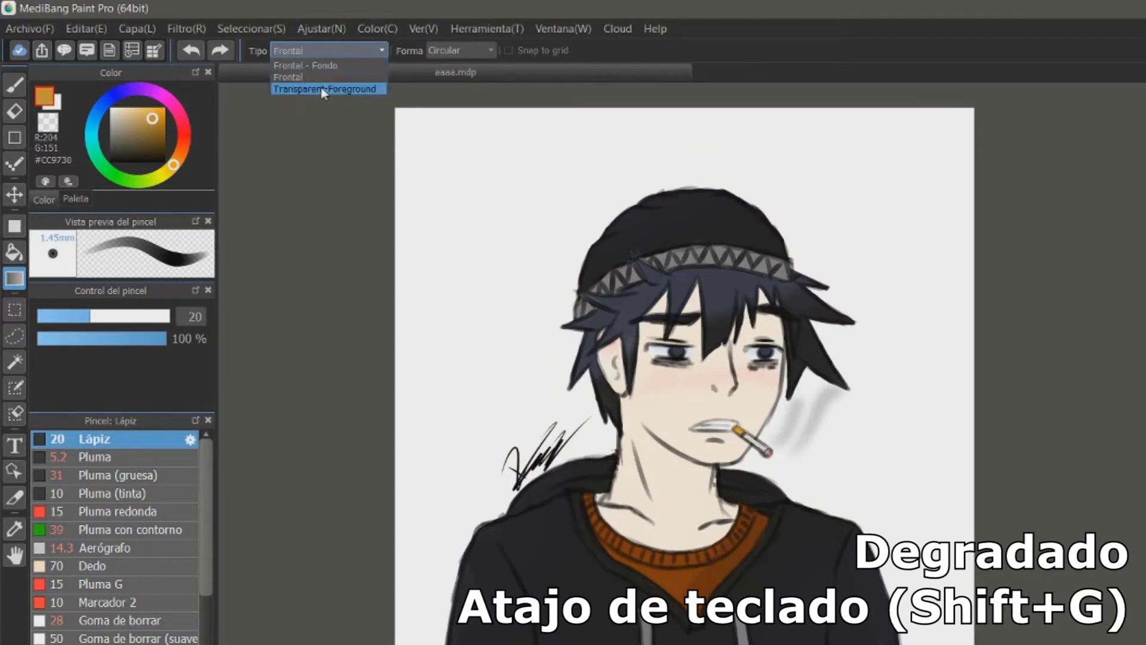
{"action": "left_click", "coordinate": [321, 88]}
{"action": "left_click_drag", "start_coordinate": [412, 134], "coordinate": [647, 388]}
{"action": "left_click_drag", "start_coordinate": [698, 381], "coordinate": [869, 213]}
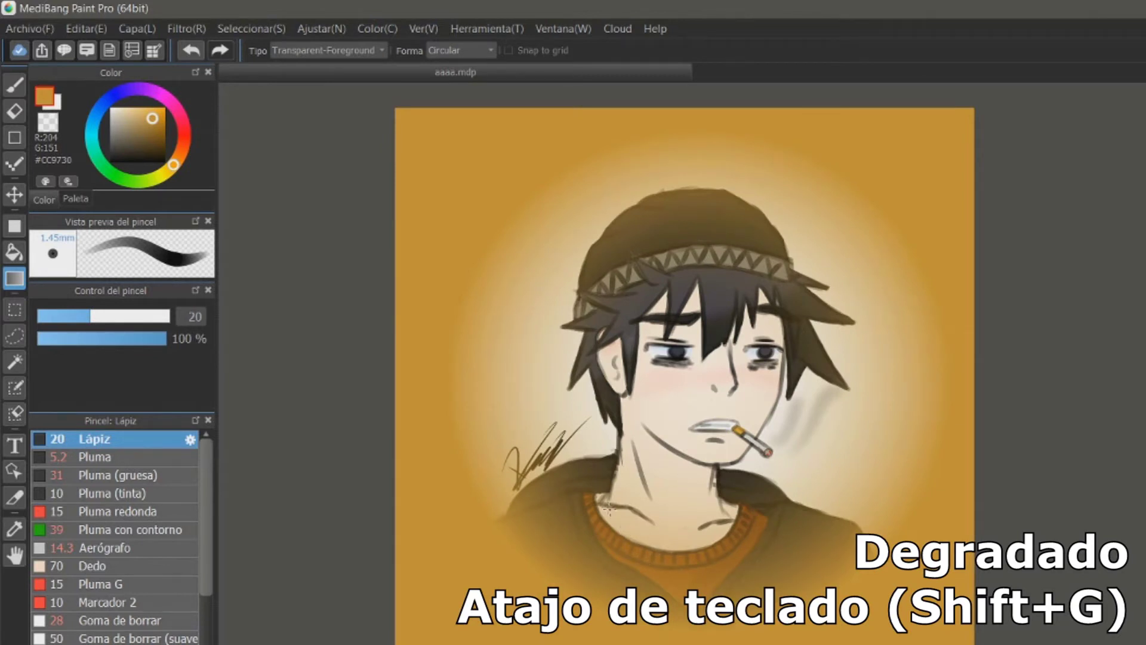
- Set the gradient Tipo to Frontal - Fondo and draw a circular ochre #CC9730 gradient outward from the face
{"action": "left_click", "coordinate": [310, 50]}
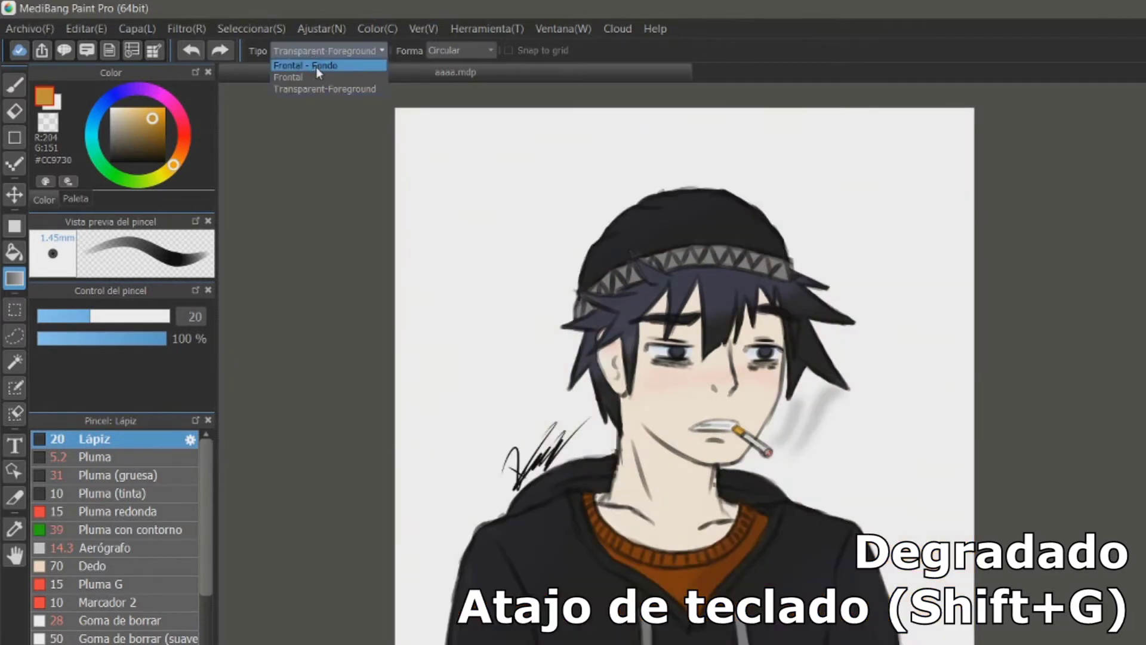
{"action": "left_click", "coordinate": [316, 66]}
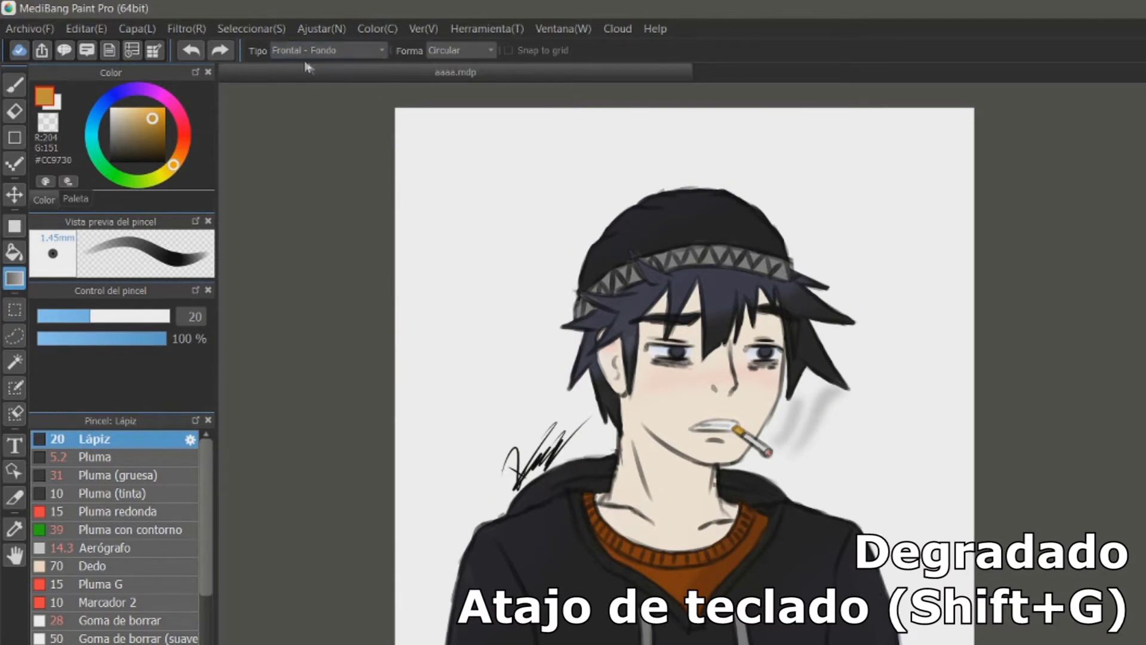
{"action": "left_click_drag", "start_coordinate": [704, 395], "coordinate": [840, 220]}
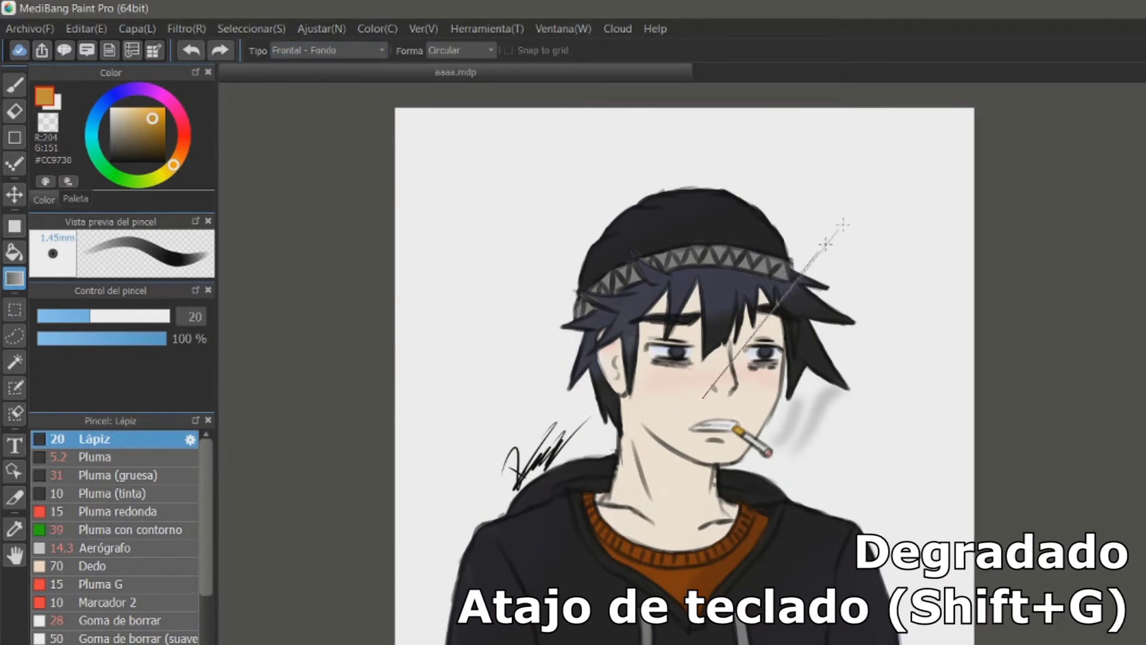
- Try a circular gradient outward from the face with pink #E82ACD as foreground and ochre as background color, and undo it
{"action": "left_click", "coordinate": [56, 103]}
{"action": "left_click", "coordinate": [152, 124]}
{"action": "left_click_drag", "start_coordinate": [152, 124], "coordinate": [155, 112]}
{"action": "left_click", "coordinate": [166, 98]}
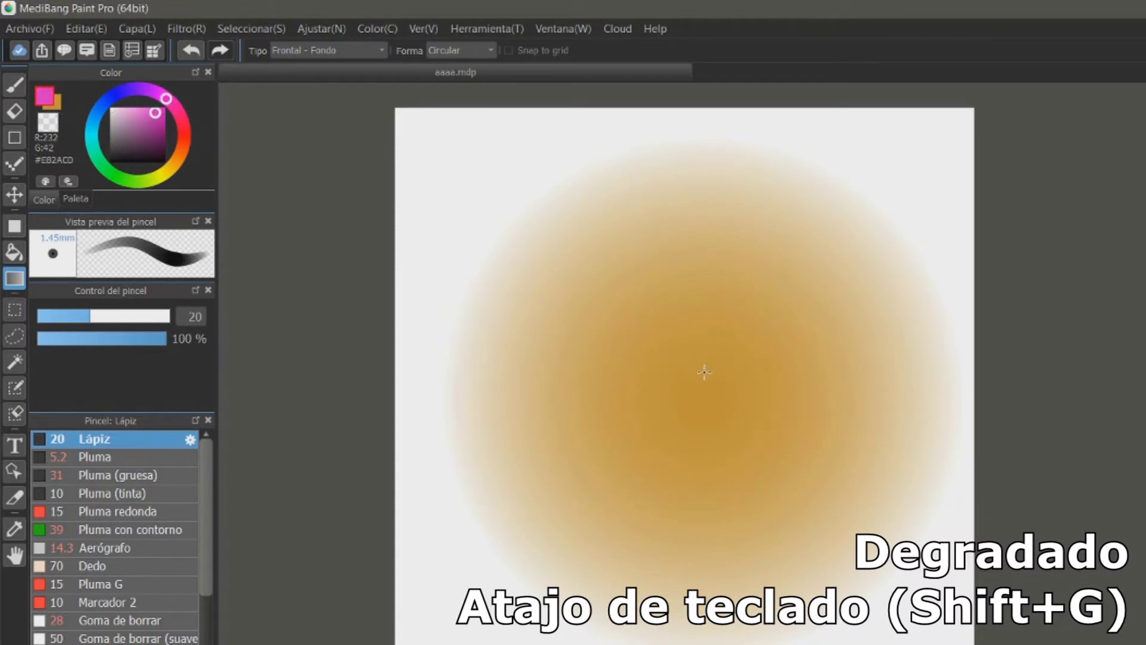
{"action": "left_click_drag", "start_coordinate": [697, 400], "coordinate": [870, 145]}
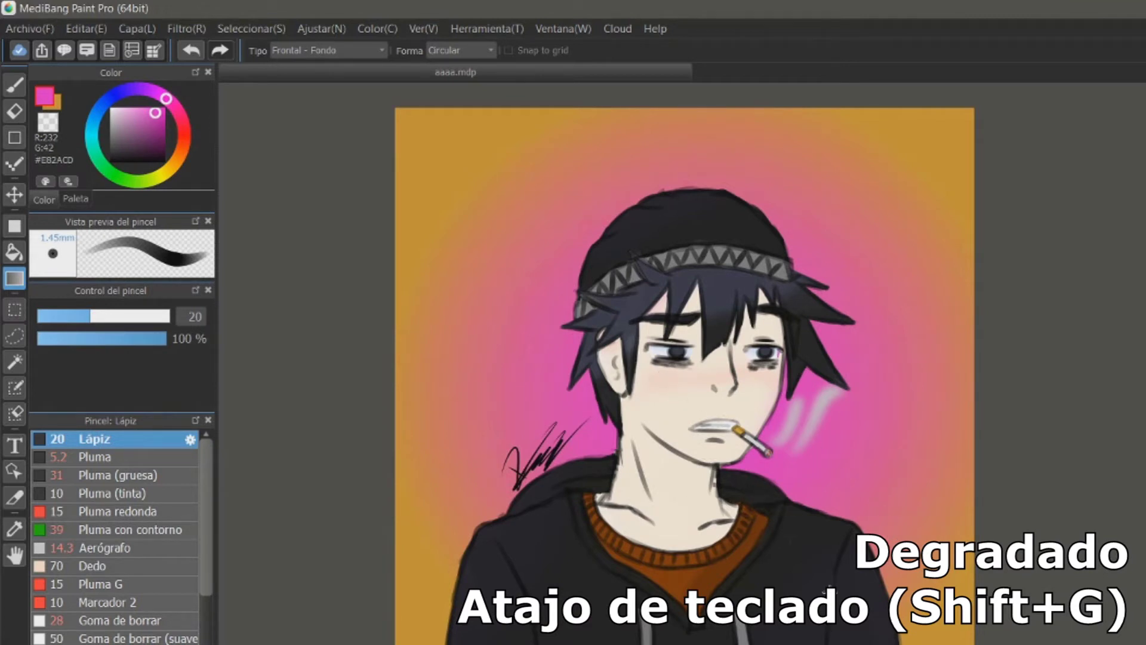
{"action": "key", "text": "ctrl+z"}
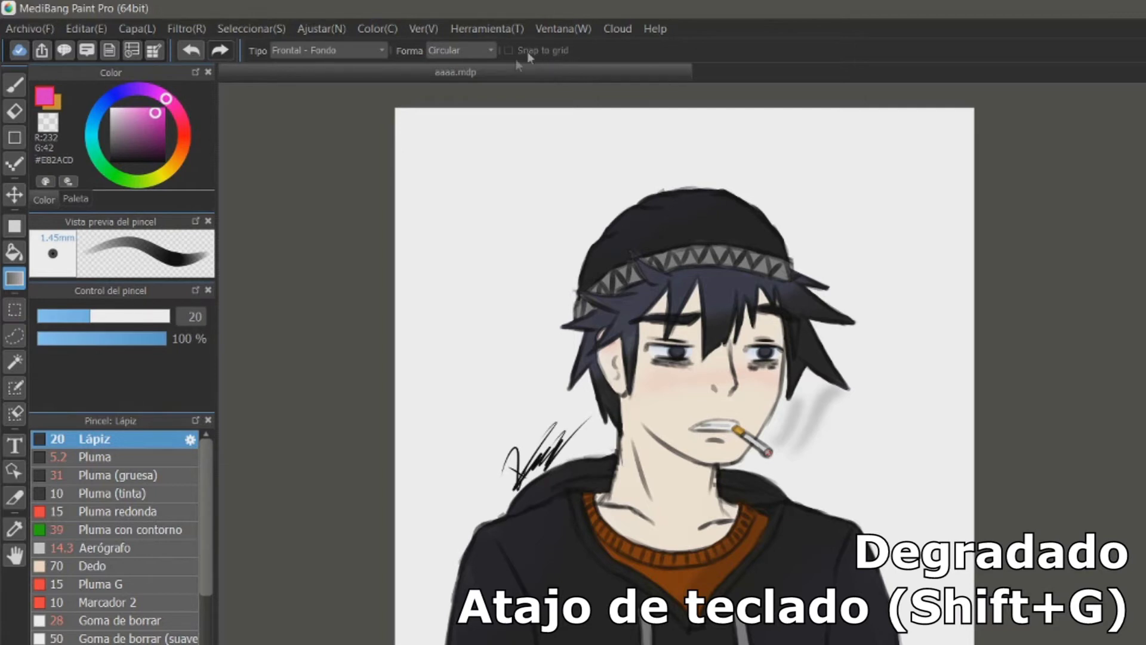
- Try several presets in the brush list and settle on the Pluma brush
{"action": "left_click", "coordinate": [111, 530]}
{"action": "left_click", "coordinate": [135, 604]}
{"action": "left_click", "coordinate": [132, 622]}
{"action": "left_click", "coordinate": [120, 513]}
{"action": "left_click", "coordinate": [122, 456]}
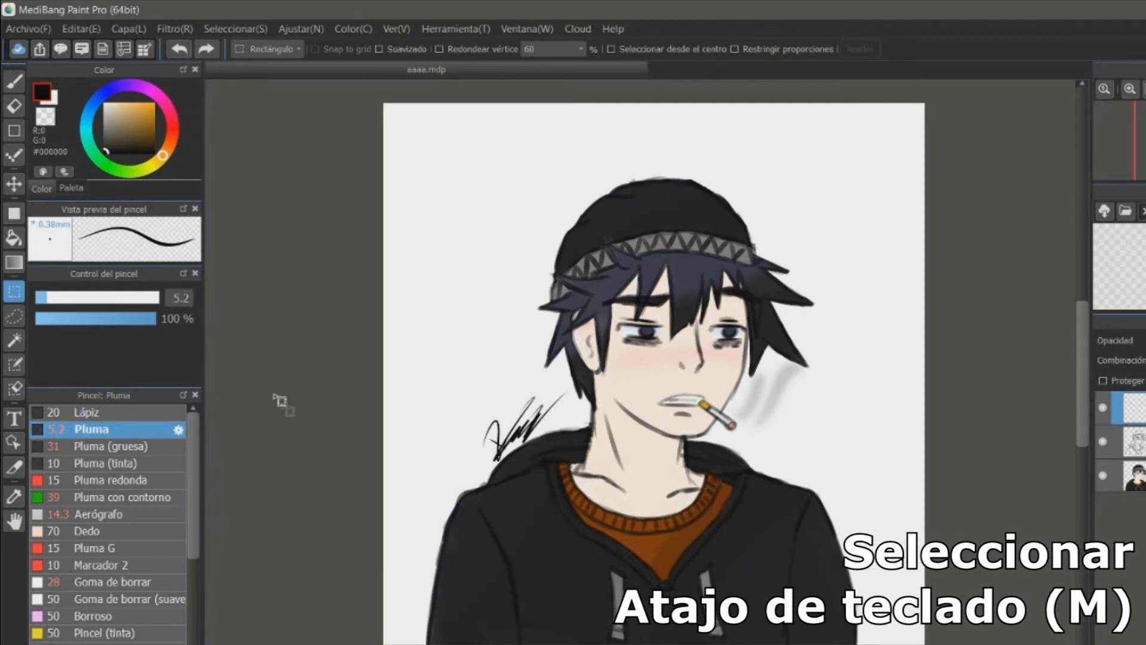
- Make a rectangular selection around the head and shoulders and paint its corners with Pluma (gruesa) at size 117 in #B17A15
{"action": "left_click_drag", "start_coordinate": [300, 385], "coordinate": [216, 380]}
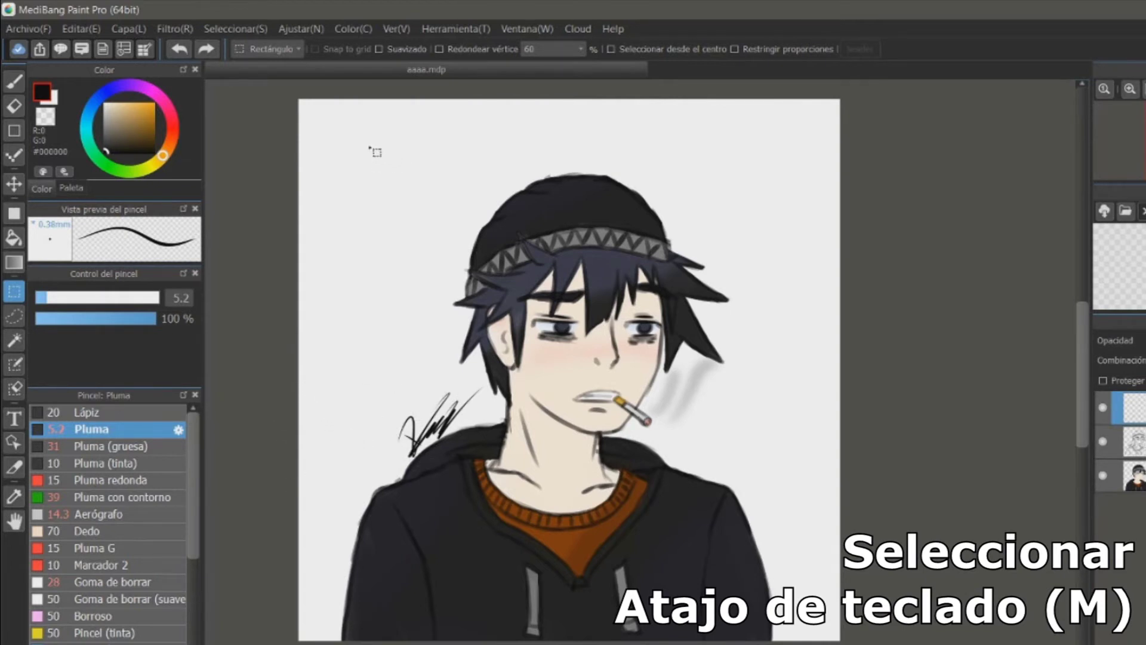
{"action": "left_click_drag", "start_coordinate": [360, 147], "coordinate": [777, 587]}
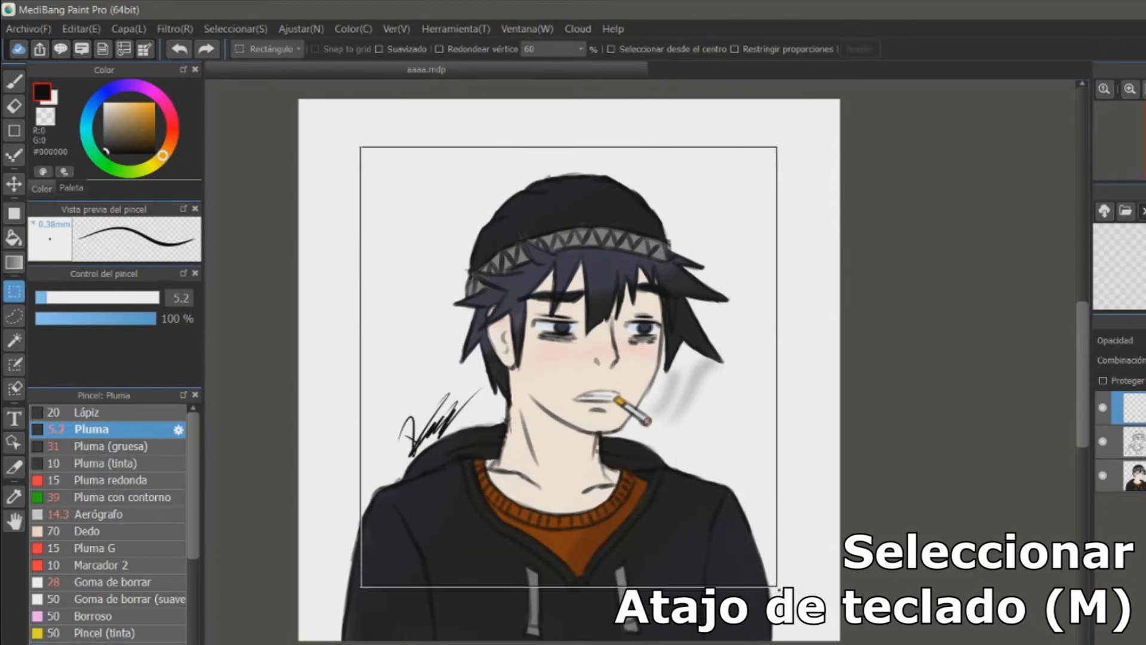
{"action": "left_click_drag", "start_coordinate": [777, 589], "coordinate": [778, 588]}
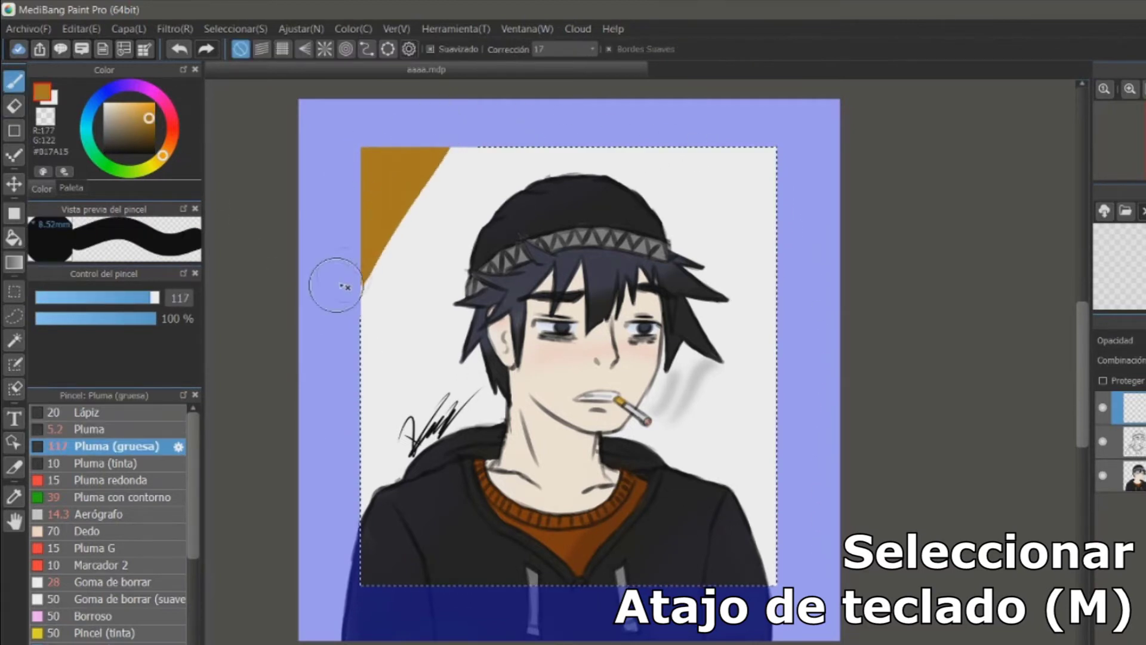
{"action": "left_click_drag", "start_coordinate": [343, 287], "coordinate": [420, 234]}
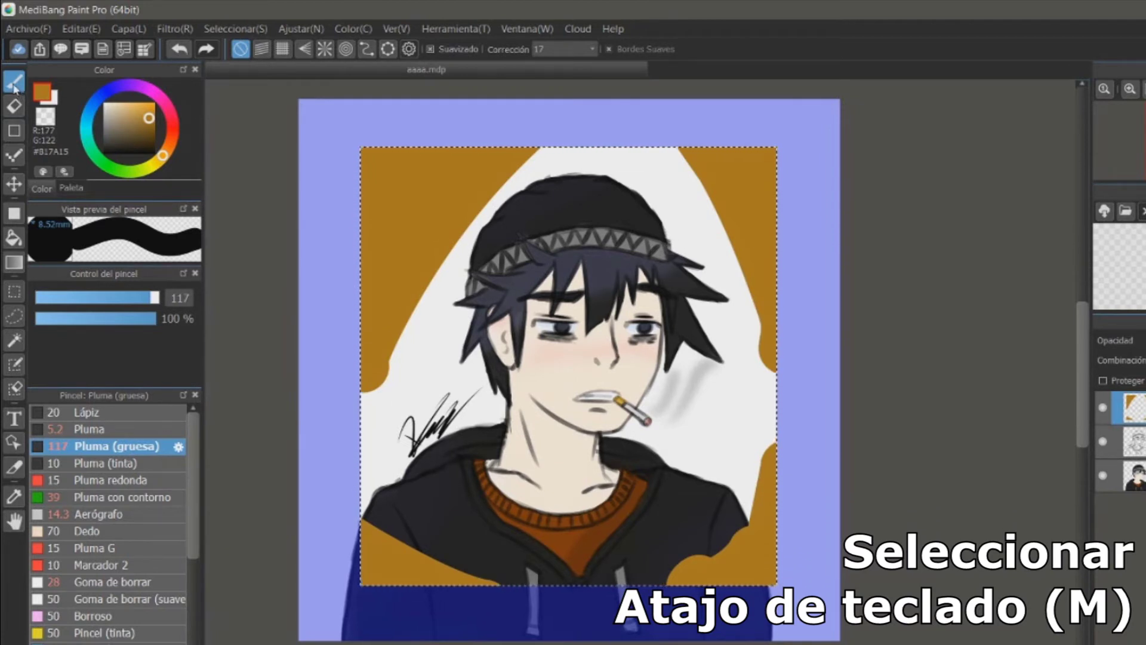
- Erase a small scribble from the ochre paint beside the beanie inside the rectangular selection
{"action": "left_click", "coordinate": [15, 293]}
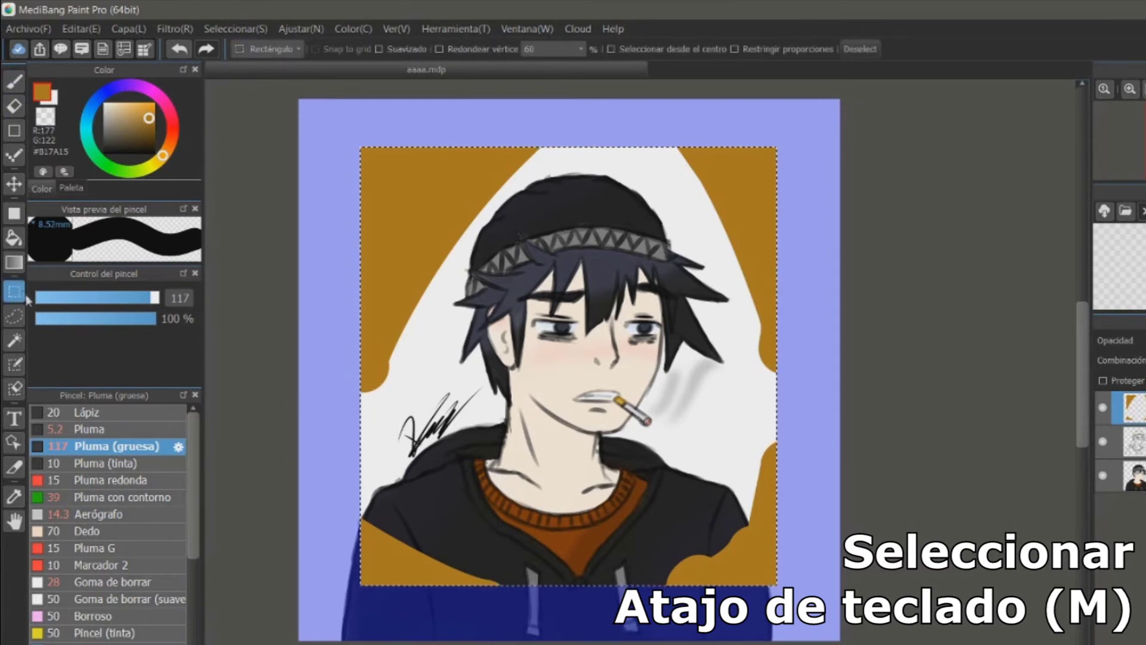
{"action": "left_click", "coordinate": [16, 106]}
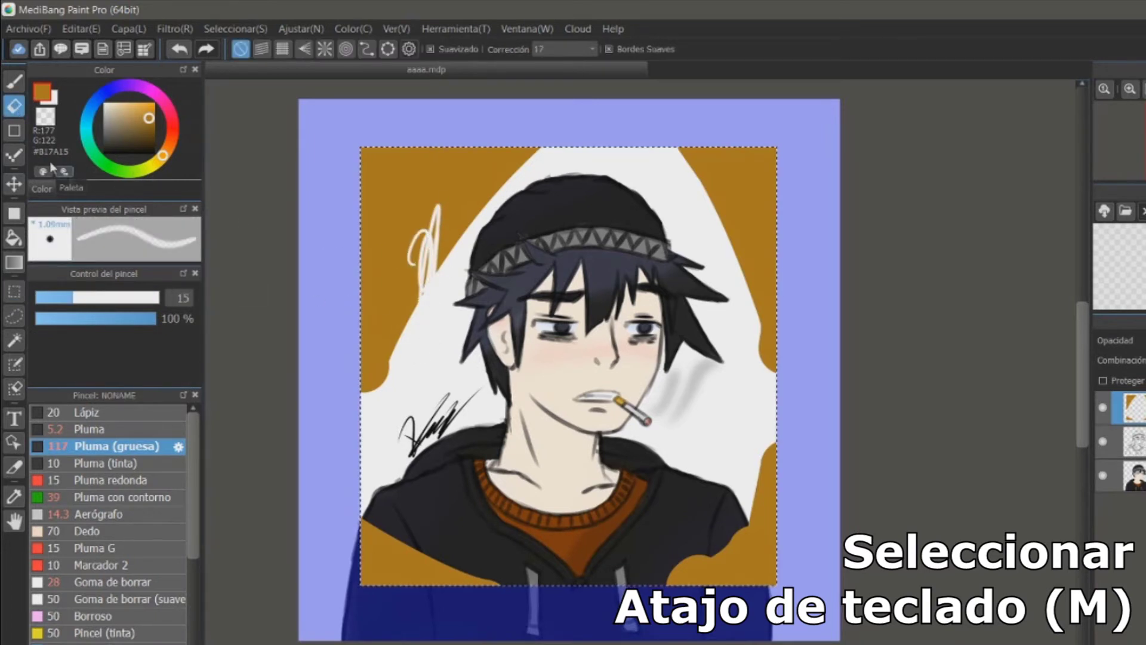
{"action": "left_click", "coordinate": [14, 184]}
{"action": "key", "text": "ctrl+z"}
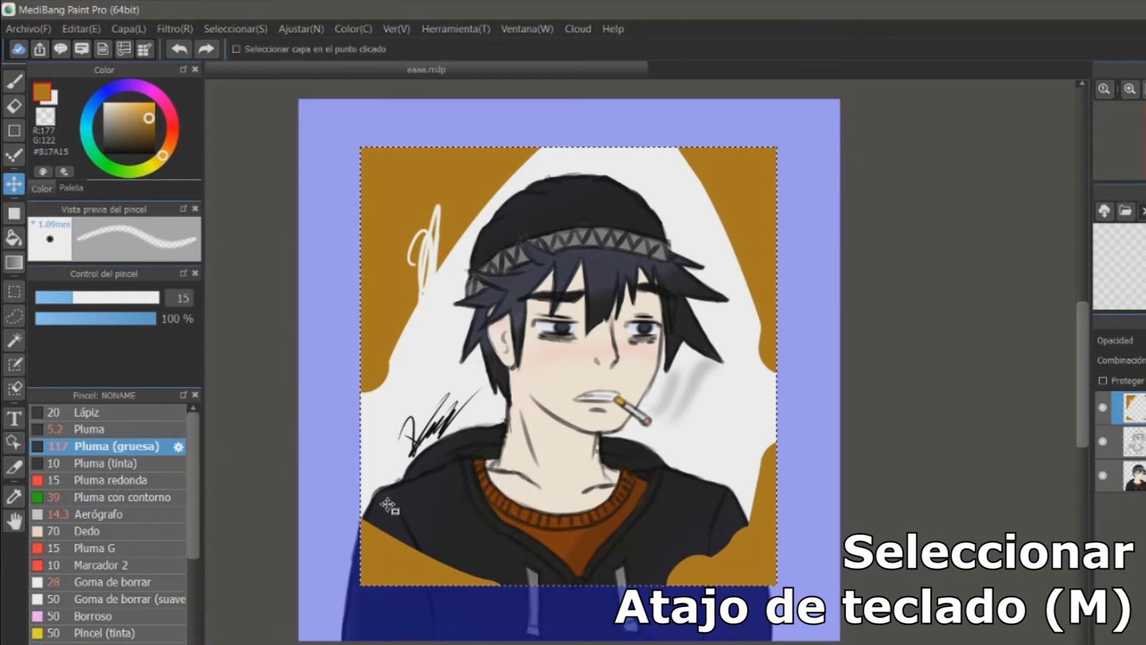
- Remove the rectangular selection and clear the ochre paint from the layer
{"action": "key", "text": "m"}
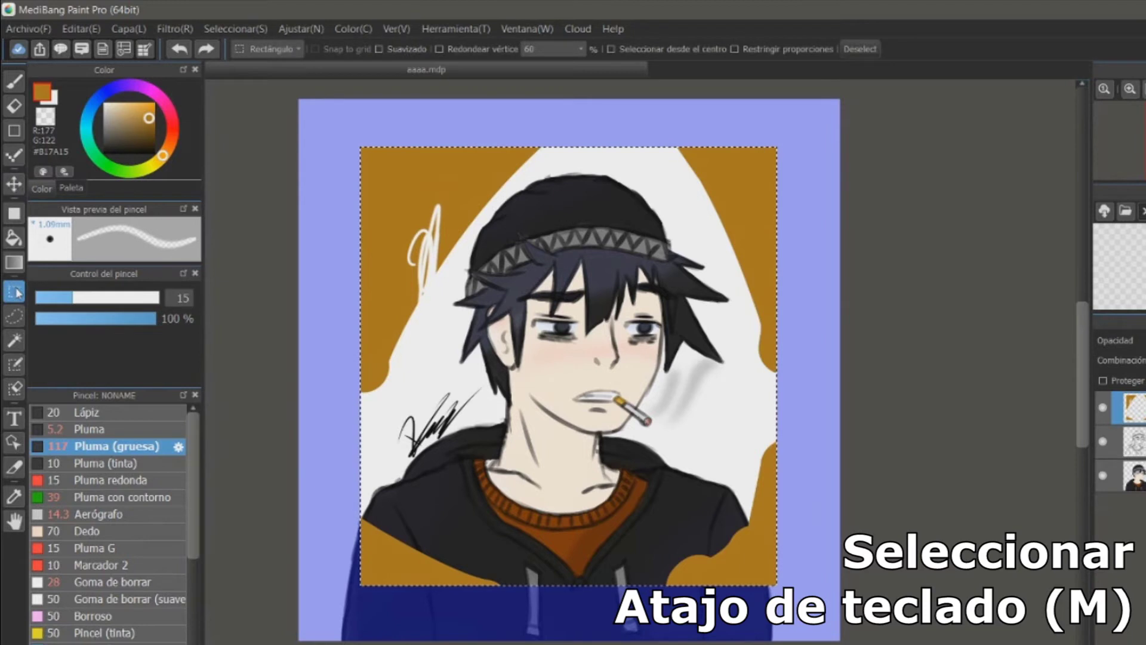
{"action": "left_click", "coordinate": [344, 420]}
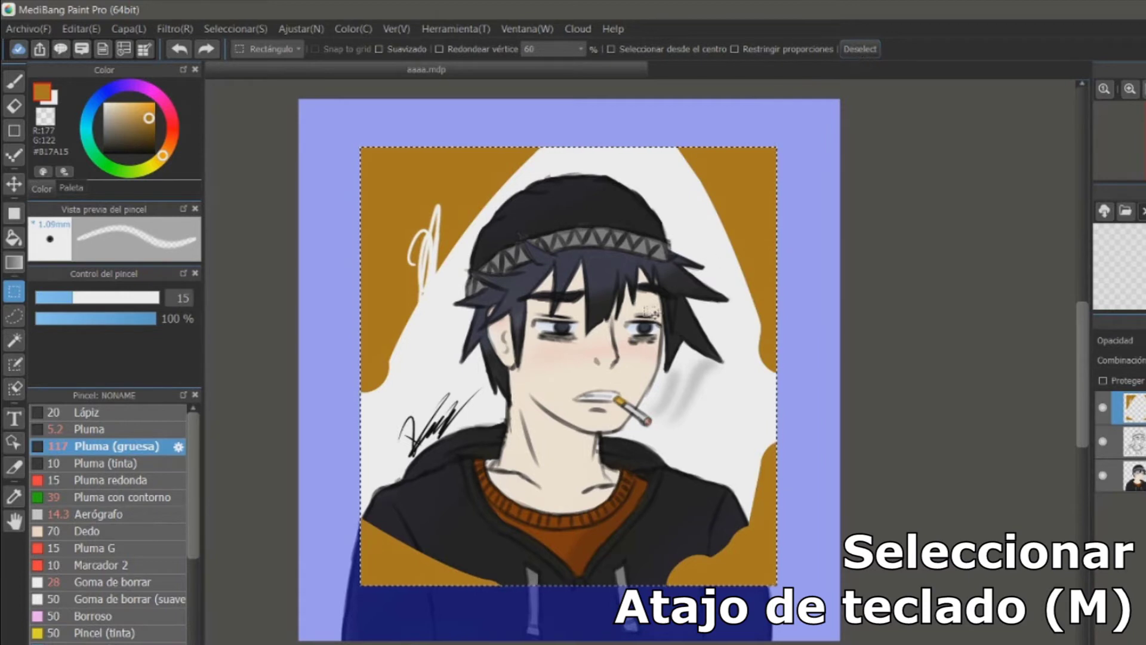
{"action": "left_click", "coordinate": [656, 310]}
{"action": "key", "text": "Delete"}
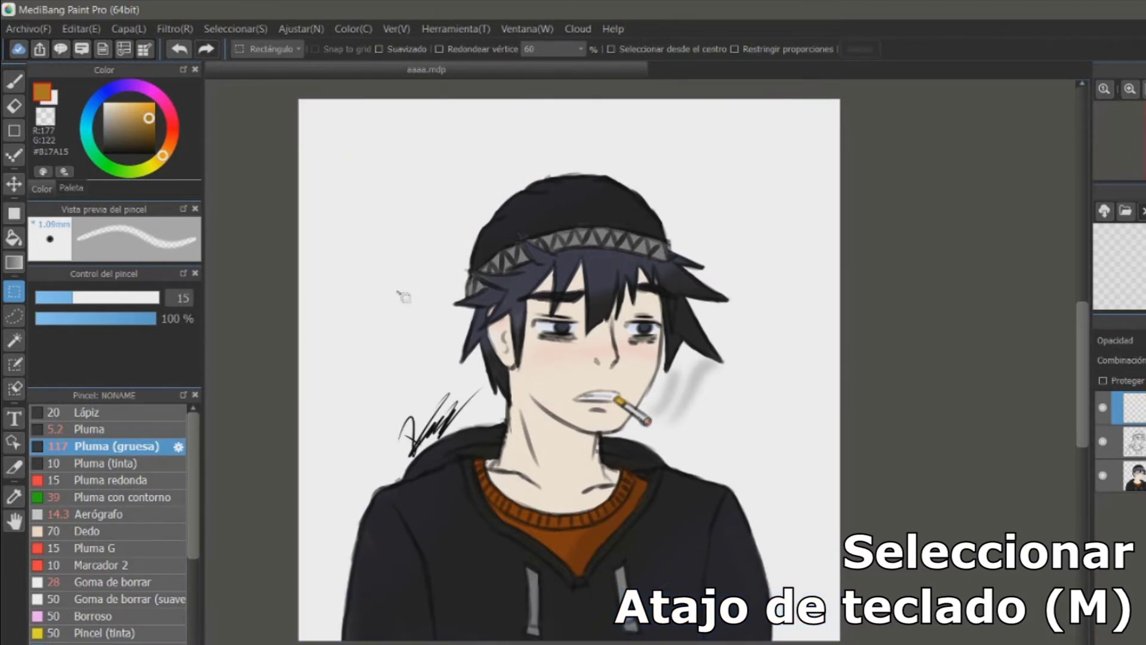
- Set the selection shape to Polígono, outline a six-cornered selection around the head and neck, and invert it
{"action": "left_click", "coordinate": [281, 51]}
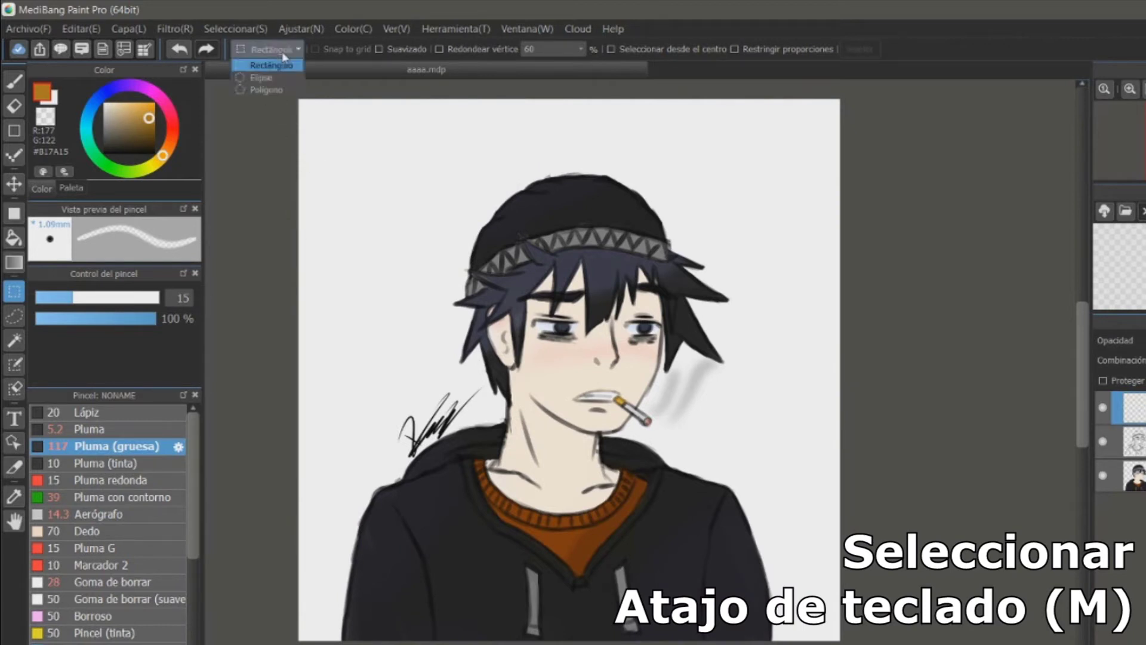
{"action": "left_click", "coordinate": [269, 90]}
{"action": "left_click", "coordinate": [587, 168]}
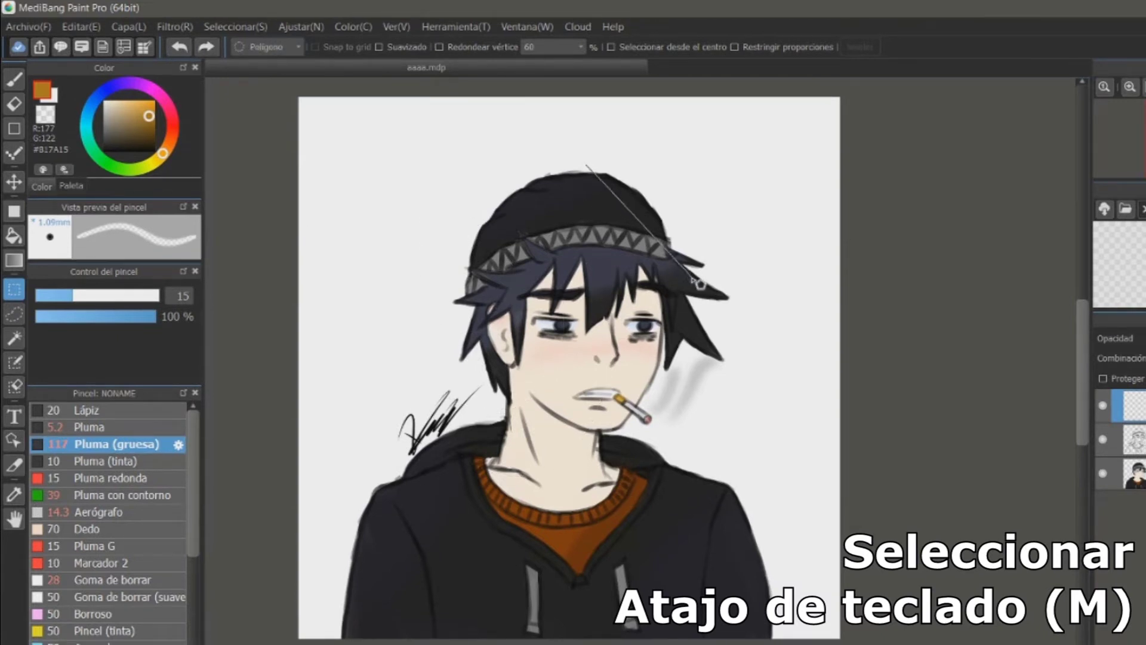
{"action": "left_click", "coordinate": [768, 323]}
{"action": "left_click", "coordinate": [624, 548]}
{"action": "left_click", "coordinate": [377, 418]}
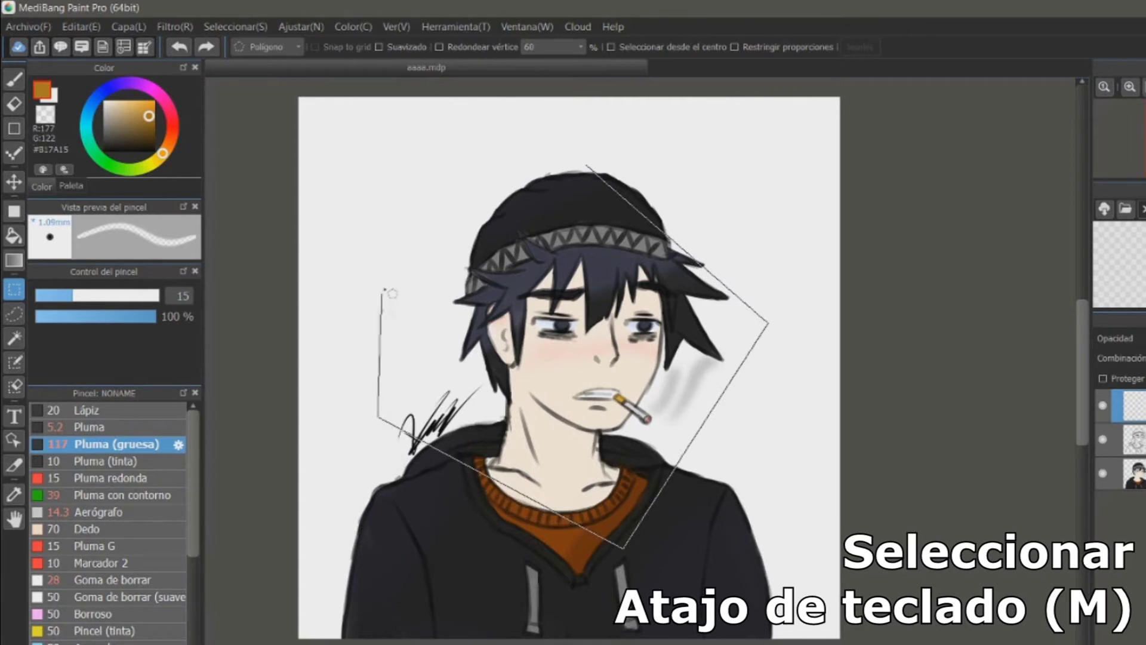
{"action": "left_click", "coordinate": [492, 182]}
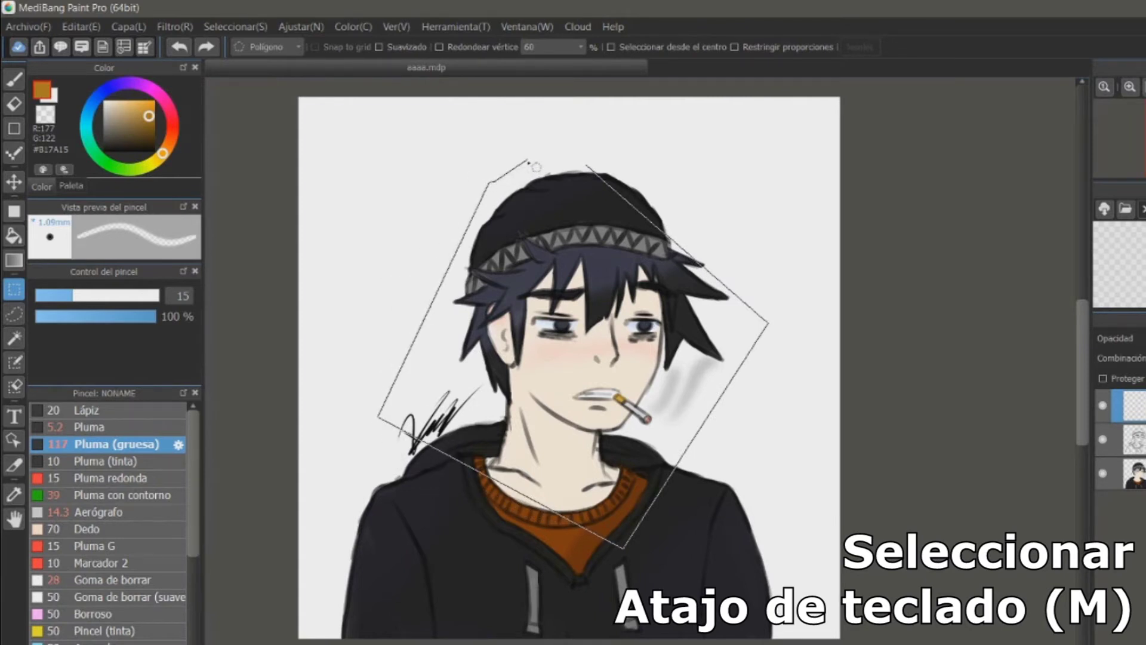
{"action": "left_click", "coordinate": [529, 161]}
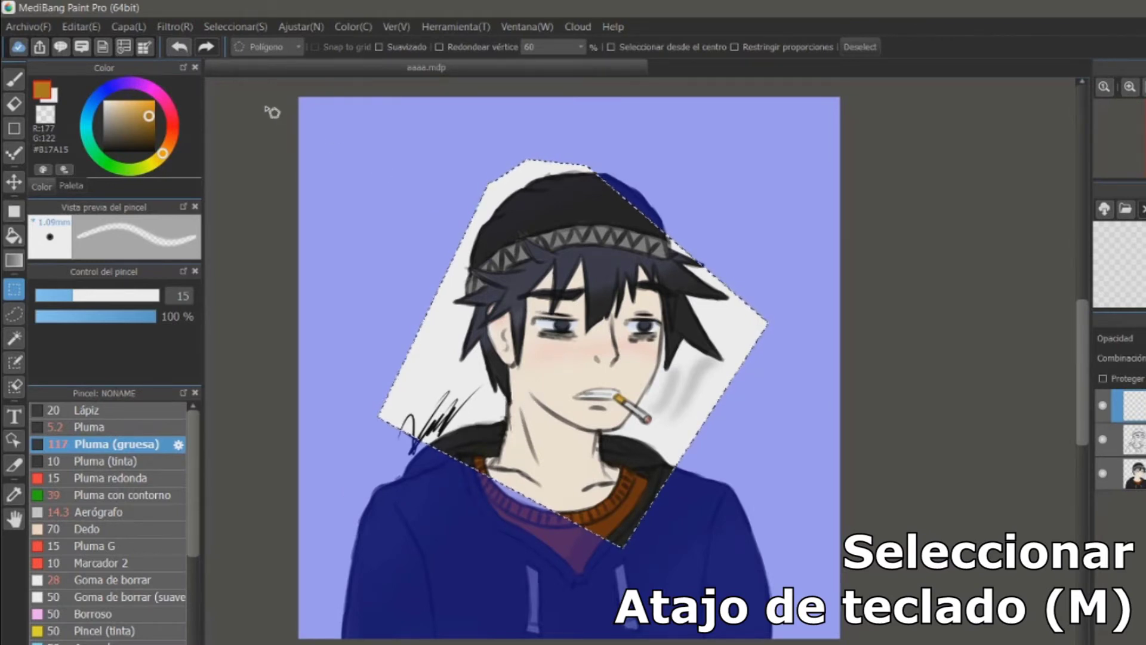
{"action": "left_click", "coordinate": [245, 25]}
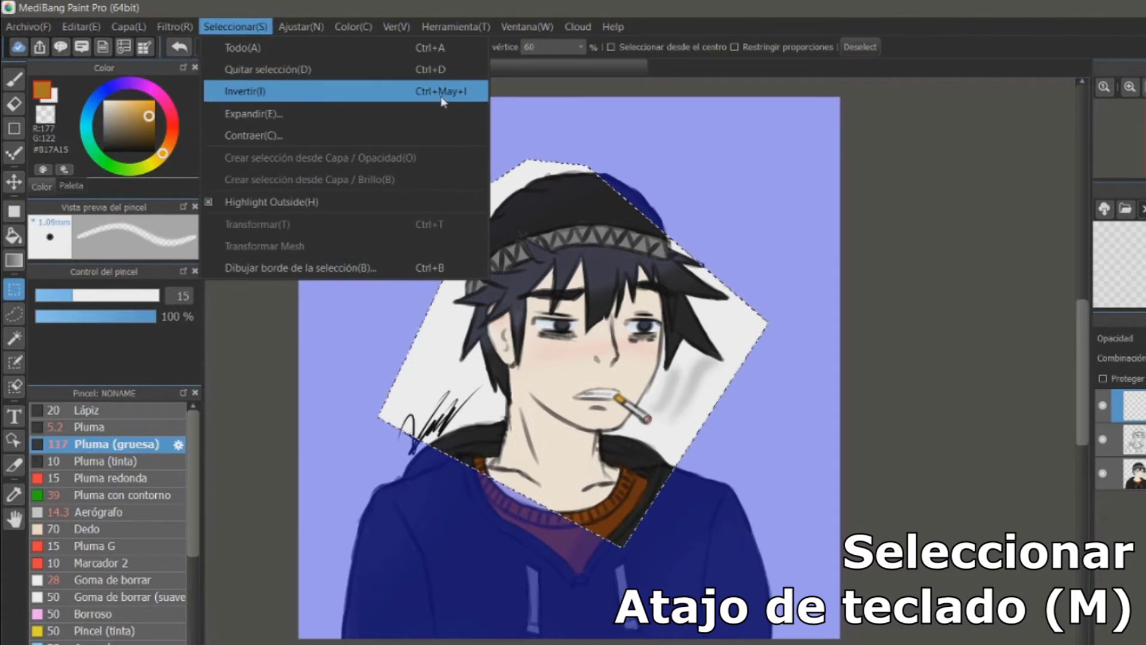
{"action": "left_click", "coordinate": [402, 91]}
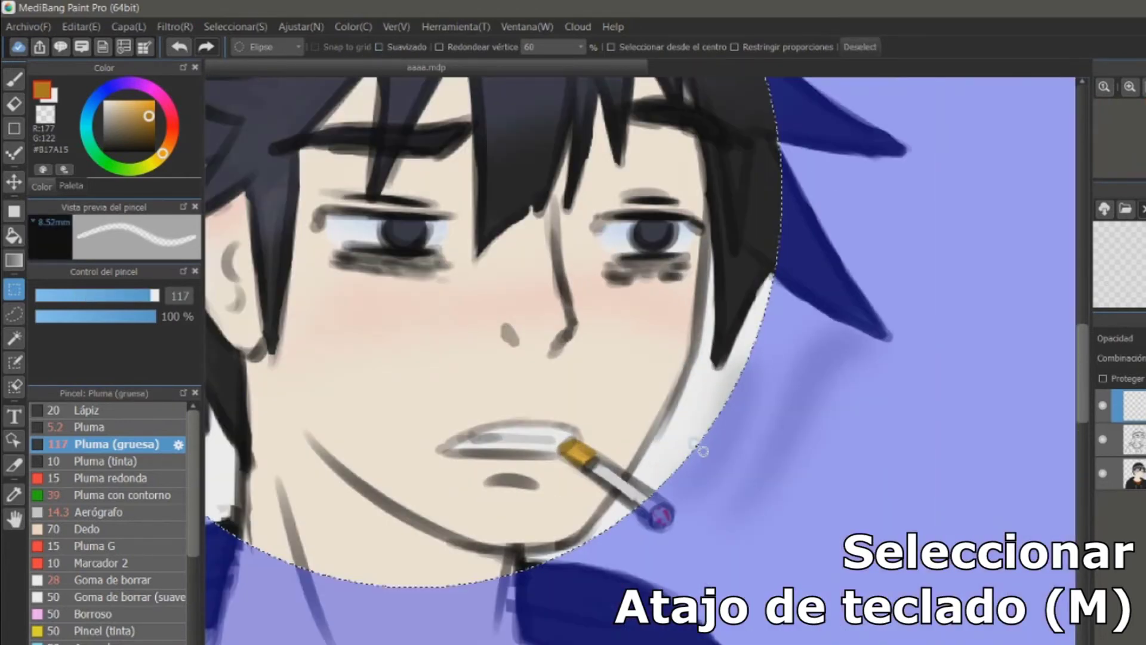
- Enable Suavizado for the Elipse selection and draw a wide elliptical selection on the beanie above its patterned band
{"action": "scroll", "coordinate": [702, 451], "scroll_direction": "up", "scroll_amount": 1}
{"action": "left_click_drag", "start_coordinate": [612, 162], "coordinate": [545, 445]}
{"action": "scroll", "coordinate": [537, 373], "scroll_direction": "up", "scroll_amount": 3}
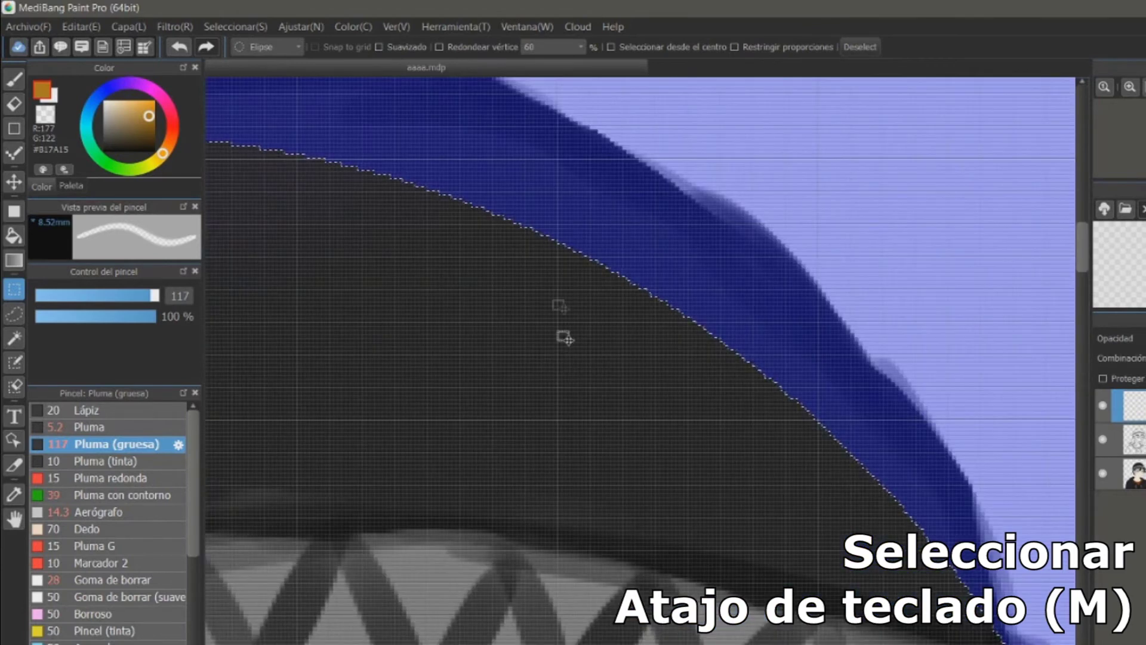
{"action": "left_click", "coordinate": [378, 47]}
{"action": "left_click_drag", "start_coordinate": [469, 352], "coordinate": [567, 350]}
{"action": "left_click_drag", "start_coordinate": [344, 238], "coordinate": [945, 624]}
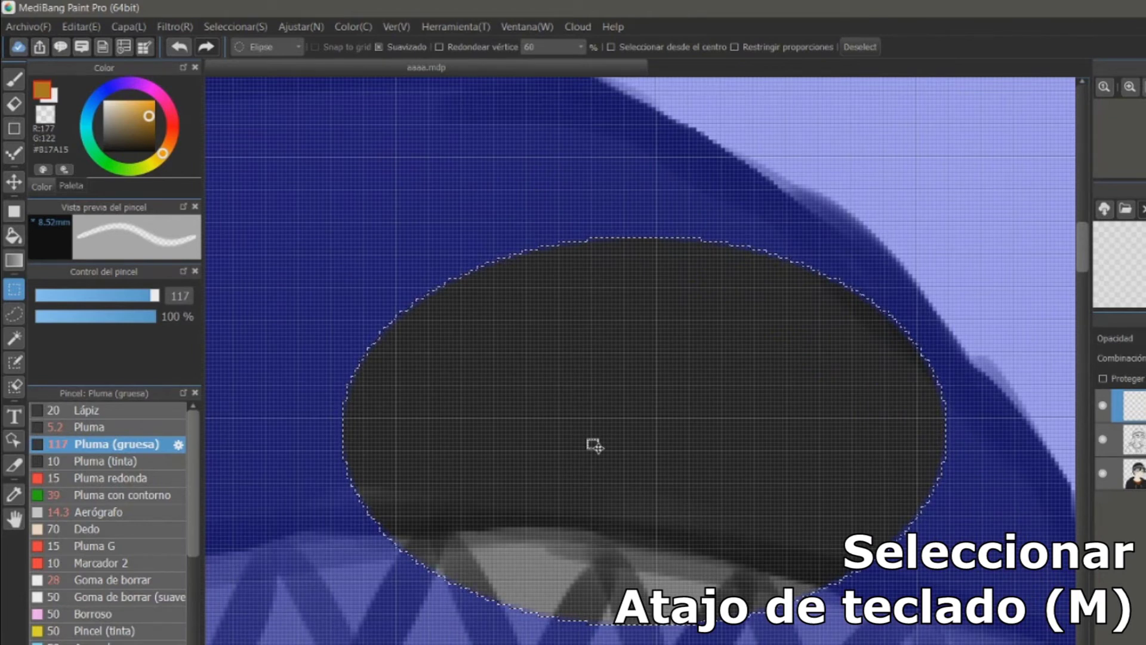
- Paint the smoothed ellipse on the beanie, and fill the small unsmoothed circular selection with Pluma (gruesa) at size 38 in orange #B15315
{"action": "key", "text": "b"}
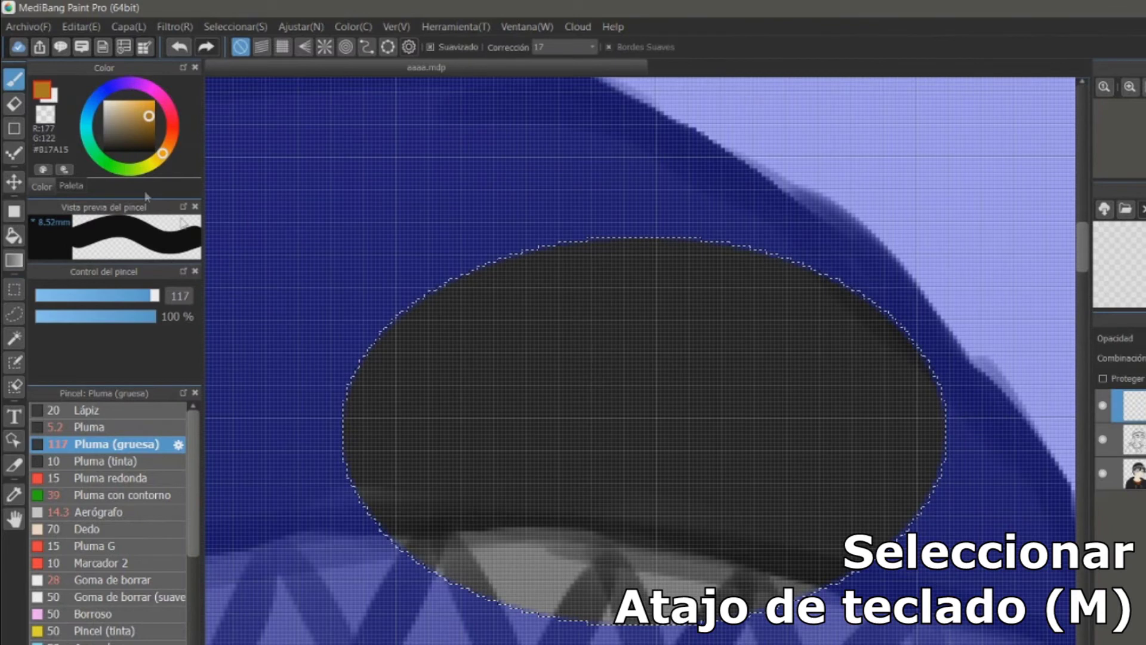
{"action": "left_click", "coordinate": [115, 295]}
{"action": "mouse_move", "coordinate": [332, 478]}
{"action": "left_mouse_down"}
{"action": "mouse_move", "coordinate": [435, 265]}
{"action": "mouse_move", "coordinate": [645, 459]}
{"action": "mouse_move", "coordinate": [396, 389]}
{"action": "mouse_move", "coordinate": [561, 623]}
{"action": "mouse_move", "coordinate": [752, 422]}
{"action": "mouse_move", "coordinate": [805, 571]}
{"action": "mouse_move", "coordinate": [866, 346]}
{"action": "left_mouse_up"}
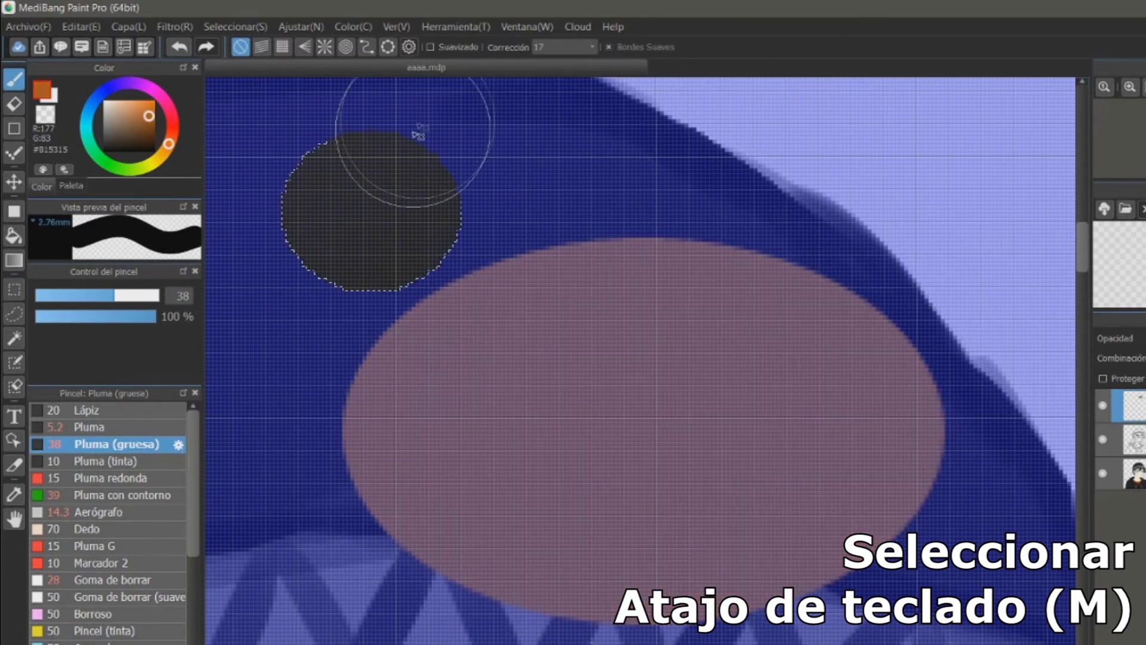
{"action": "mouse_move", "coordinate": [414, 128]}
{"action": "left_mouse_down"}
{"action": "mouse_move", "coordinate": [396, 205]}
{"action": "mouse_move", "coordinate": [312, 185]}
{"action": "left_mouse_up"}
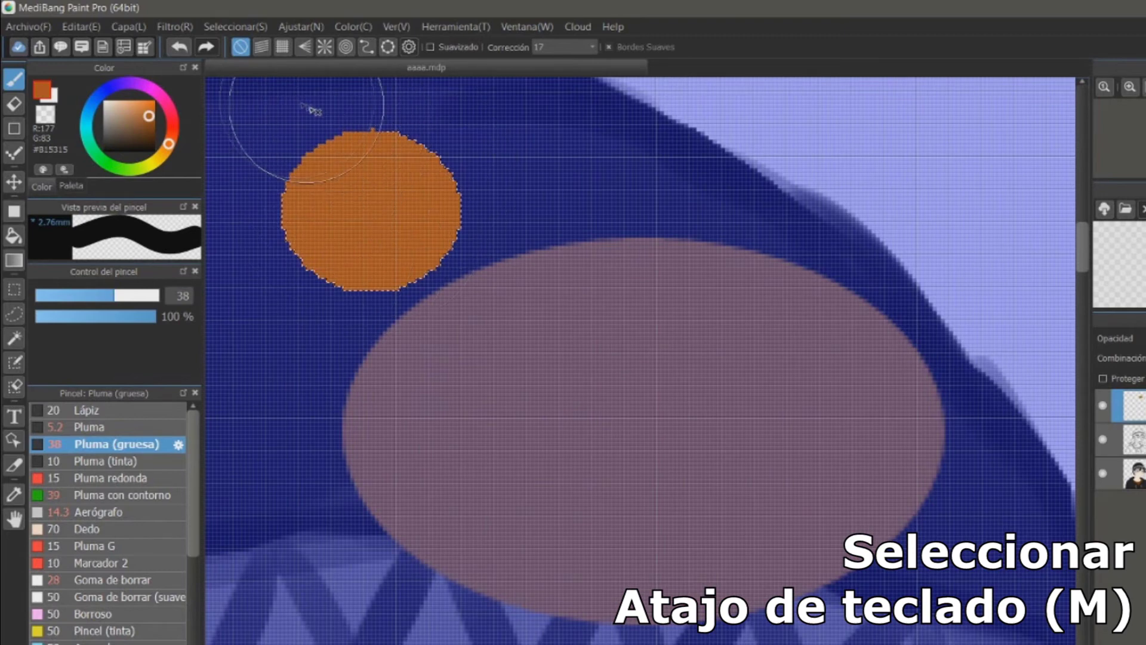
- Clear the circular selection, enable Redondear vértice, draw a rounded Rectángulo selection around the head and upper torso, and deselect it
{"action": "key", "text": "ctrl+d"}
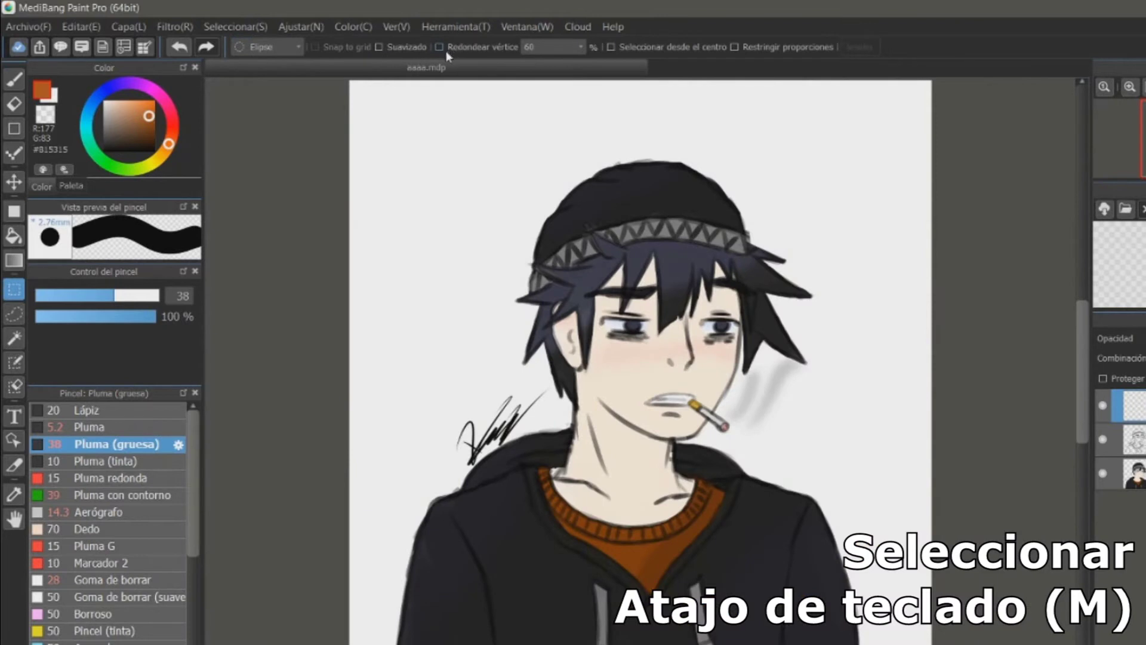
{"action": "left_click", "coordinate": [449, 48]}
{"action": "key", "text": "m"}
{"action": "left_click_drag", "start_coordinate": [471, 184], "coordinate": [844, 614]}
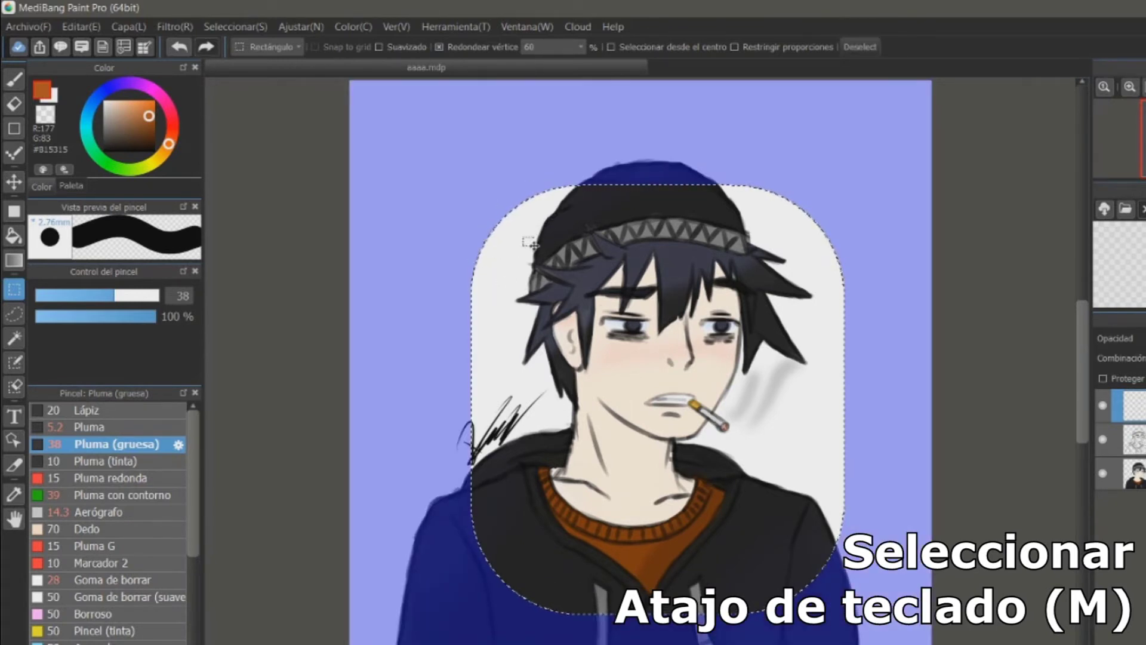
{"action": "key", "text": "ctrl+d"}
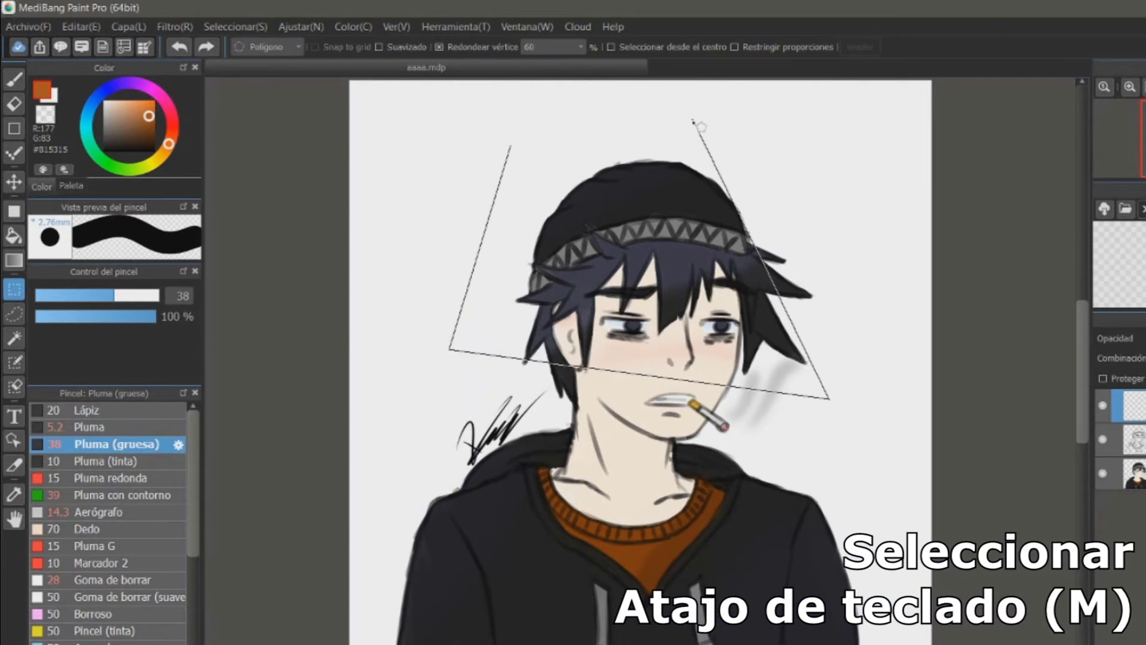
- Outline rounded Polígono selections around the head and, with Seleccionar desde el centro enabled, in the empty background beside the beanie, deselecting each
{"action": "left_click", "coordinate": [693, 119]}
{"action": "left_click", "coordinate": [589, 129]}
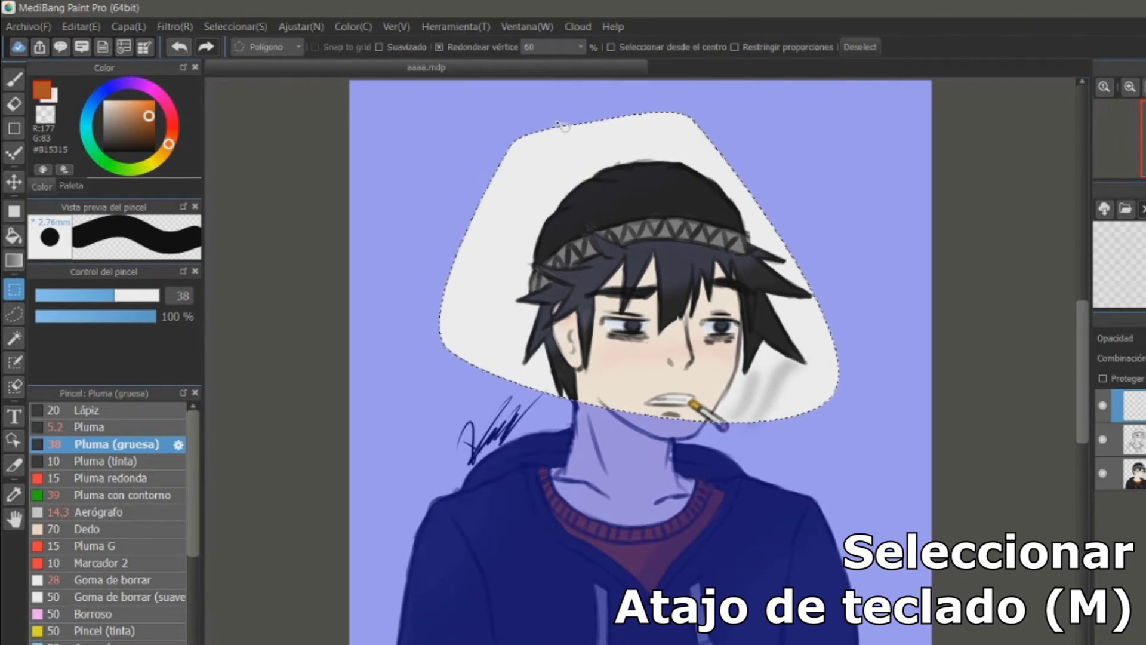
{"action": "key", "text": "ctrl+d"}
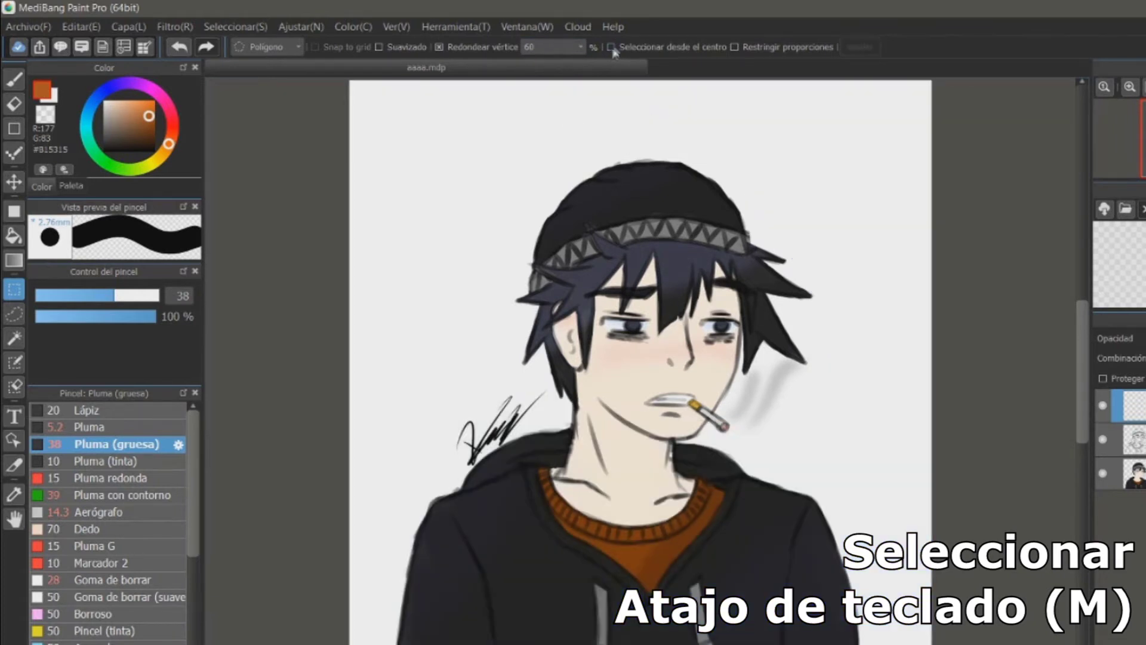
{"action": "left_click", "coordinate": [613, 48]}
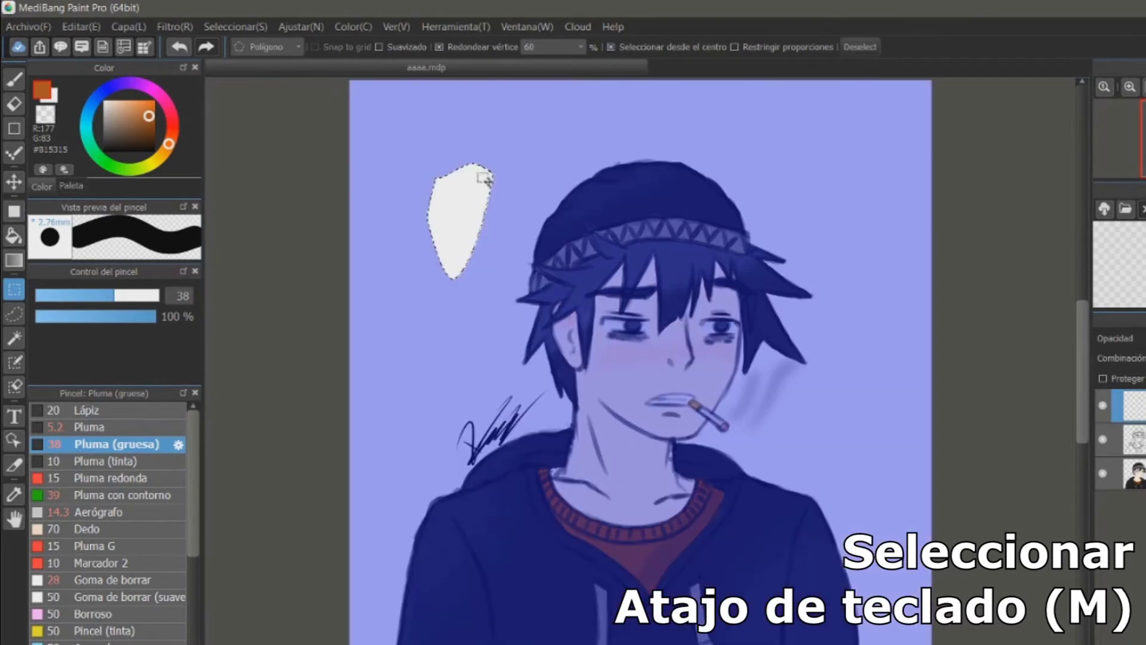
{"action": "key", "text": "ctrl+d"}
- Enable Restringir proporciones and draw centre-based selections over the head, first with Rectángulo and finally a circular Elipse selection enclosing the head
{"action": "left_click", "coordinate": [281, 47]}
{"action": "left_click", "coordinate": [271, 63]}
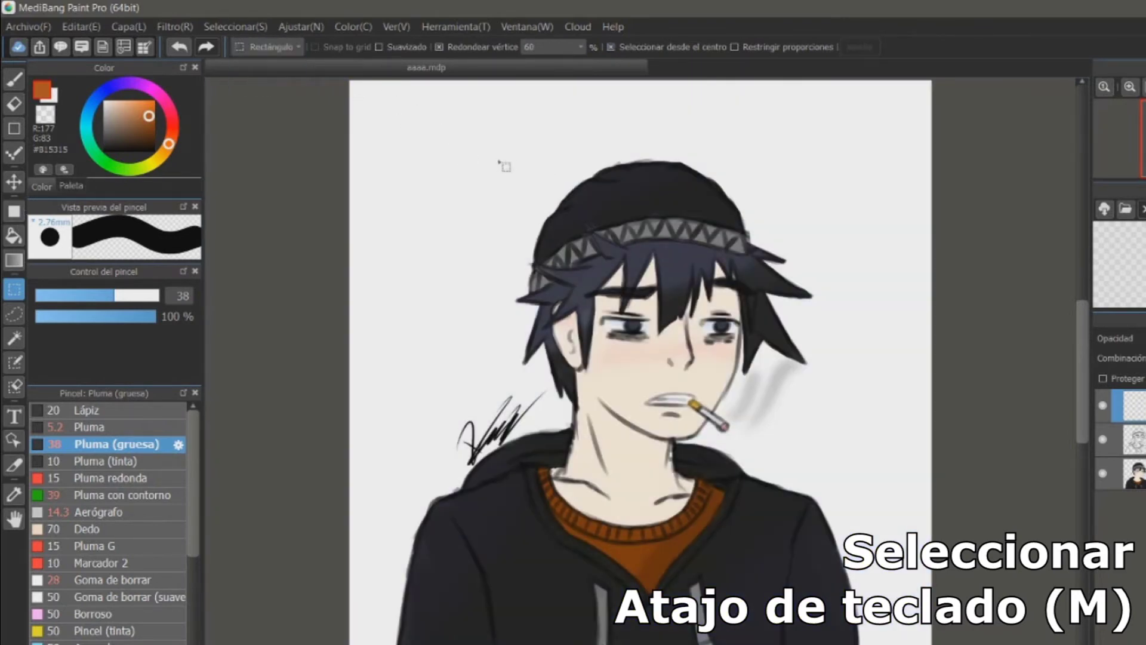
{"action": "left_click", "coordinate": [735, 48]}
{"action": "left_click_drag", "start_coordinate": [636, 234], "coordinate": [494, 219]}
{"action": "left_click_drag", "start_coordinate": [652, 301], "coordinate": [794, 443]}
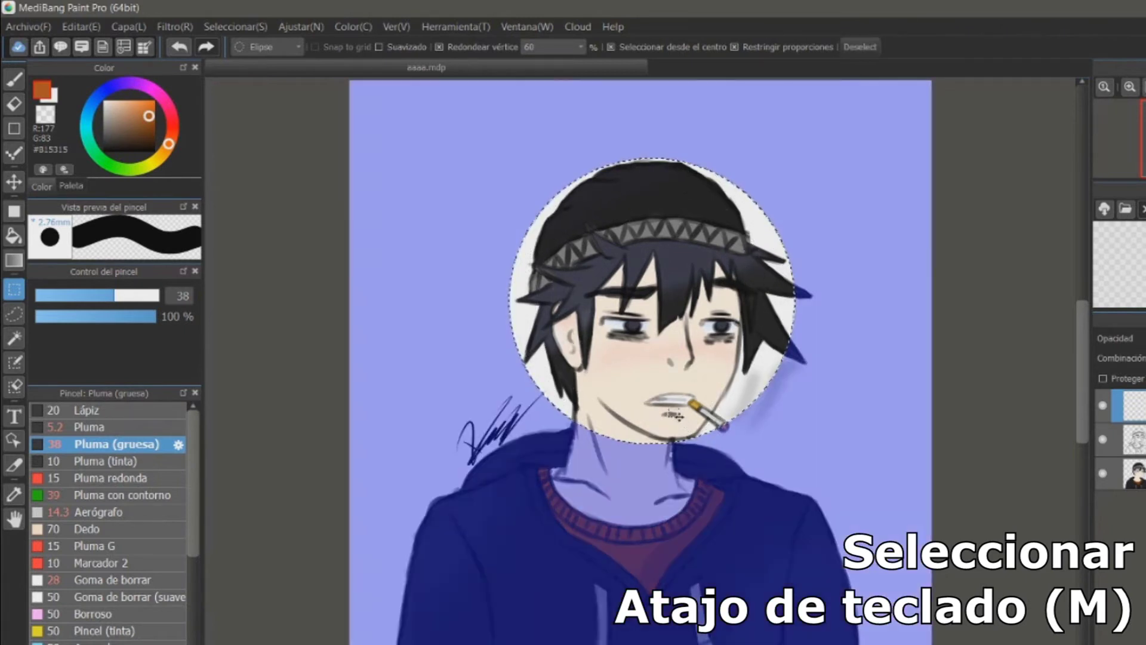
- Add four circles to the head selection: beside the collar, over the signature, and on both sides of the beanie
{"action": "mouse_move", "coordinate": [720, 448]}
{"action": "left_mouse_down"}
{"action": "mouse_move", "coordinate": [711, 362]}
{"action": "mouse_move", "coordinate": [727, 398]}
{"action": "left_mouse_up"}
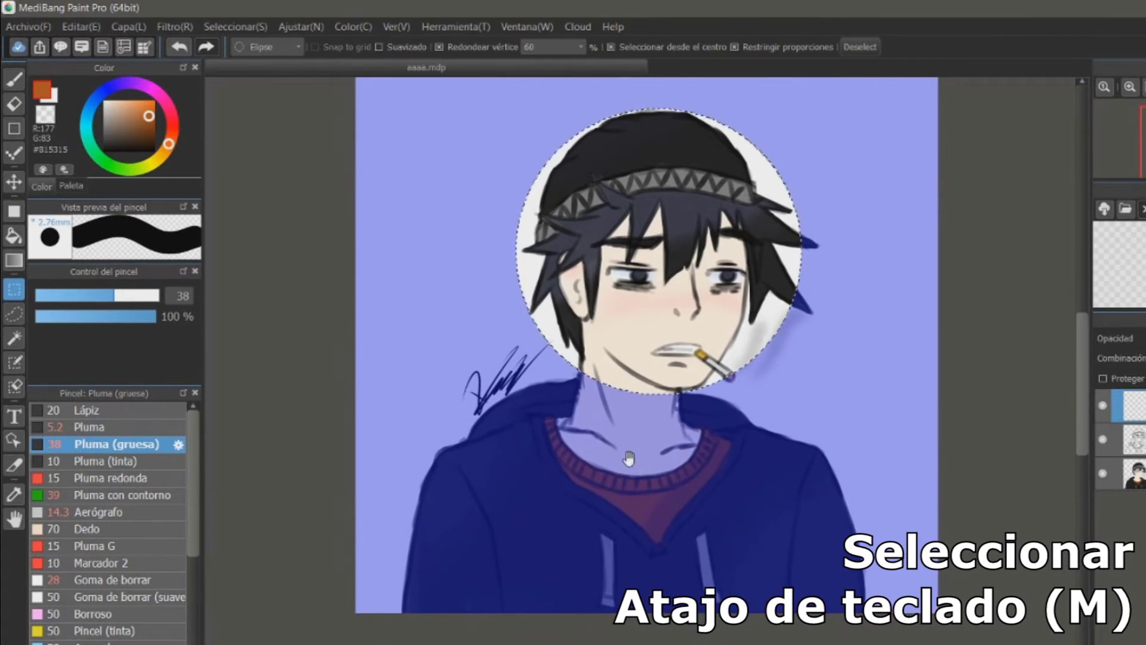
{"action": "left_click_drag", "start_coordinate": [630, 455], "coordinate": [642, 464]}
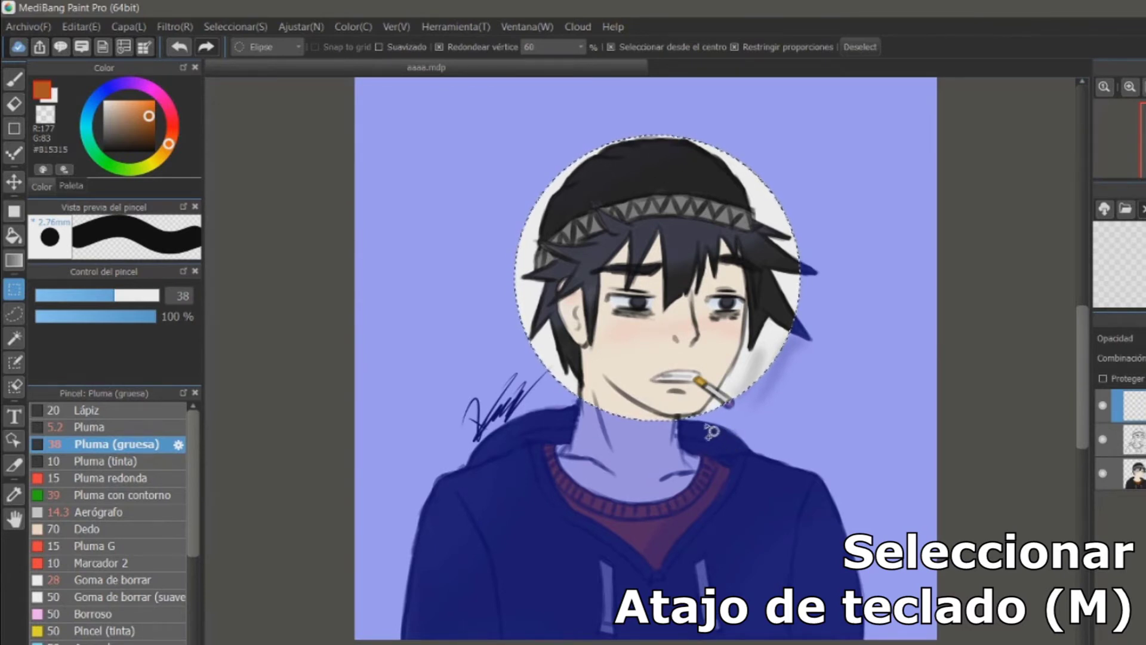
{"action": "left_click_drag", "start_coordinate": [732, 441], "coordinate": [793, 499]}
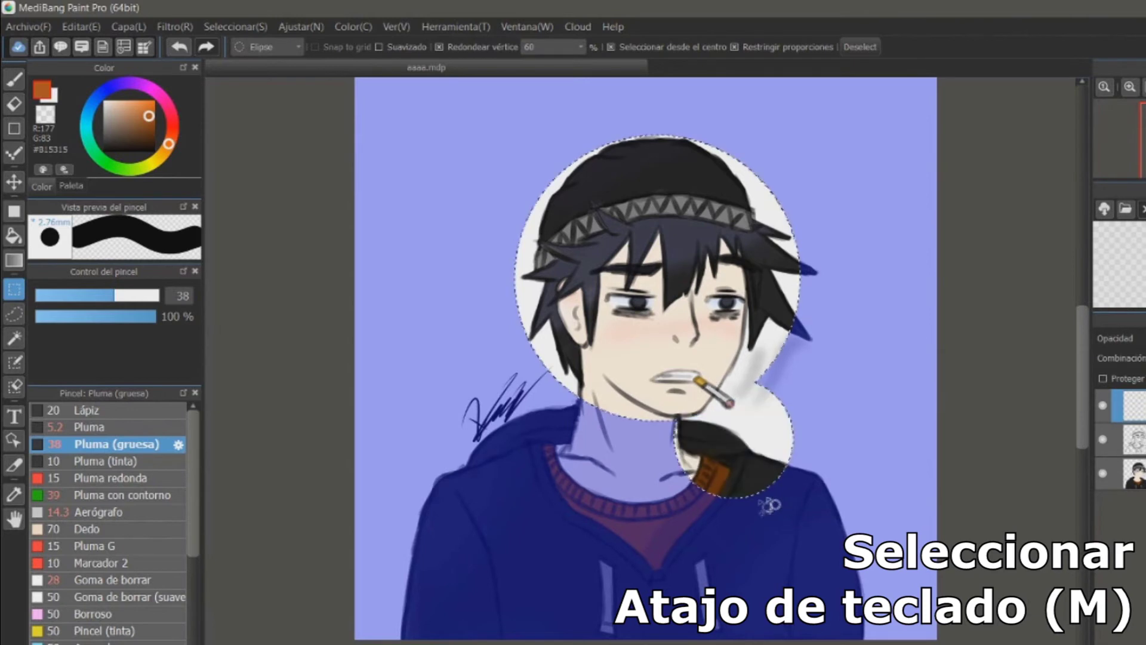
{"action": "left_click_drag", "start_coordinate": [472, 418], "coordinate": [524, 365]}
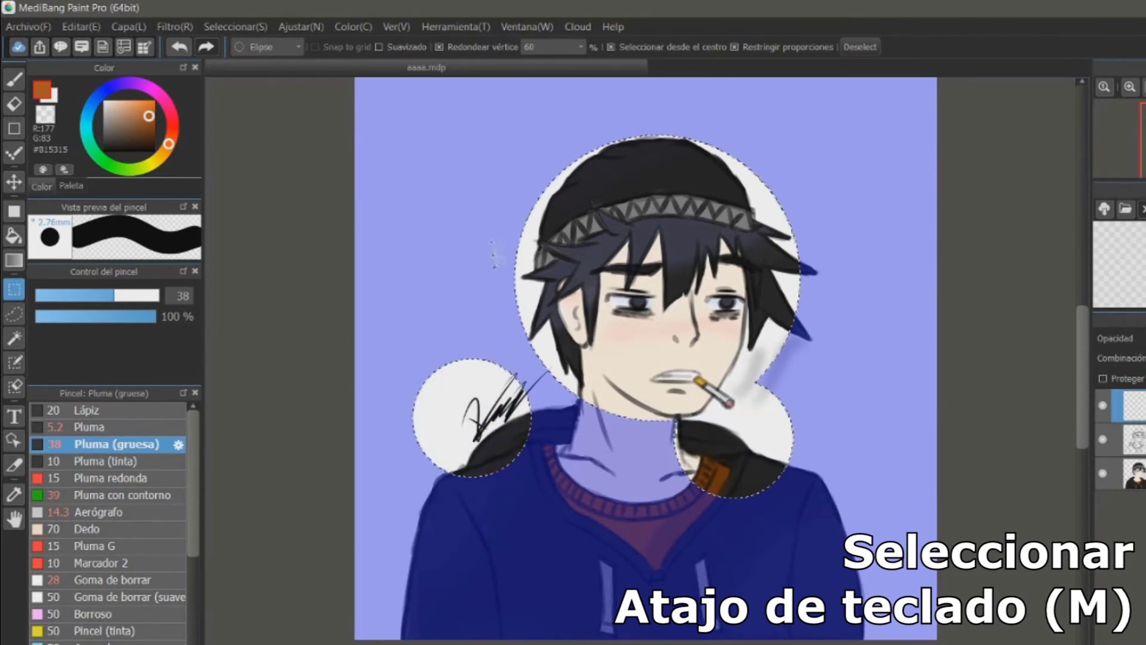
{"action": "left_click_drag", "start_coordinate": [496, 215], "coordinate": [533, 251]}
{"action": "left_click_drag", "start_coordinate": [769, 167], "coordinate": [822, 221]}
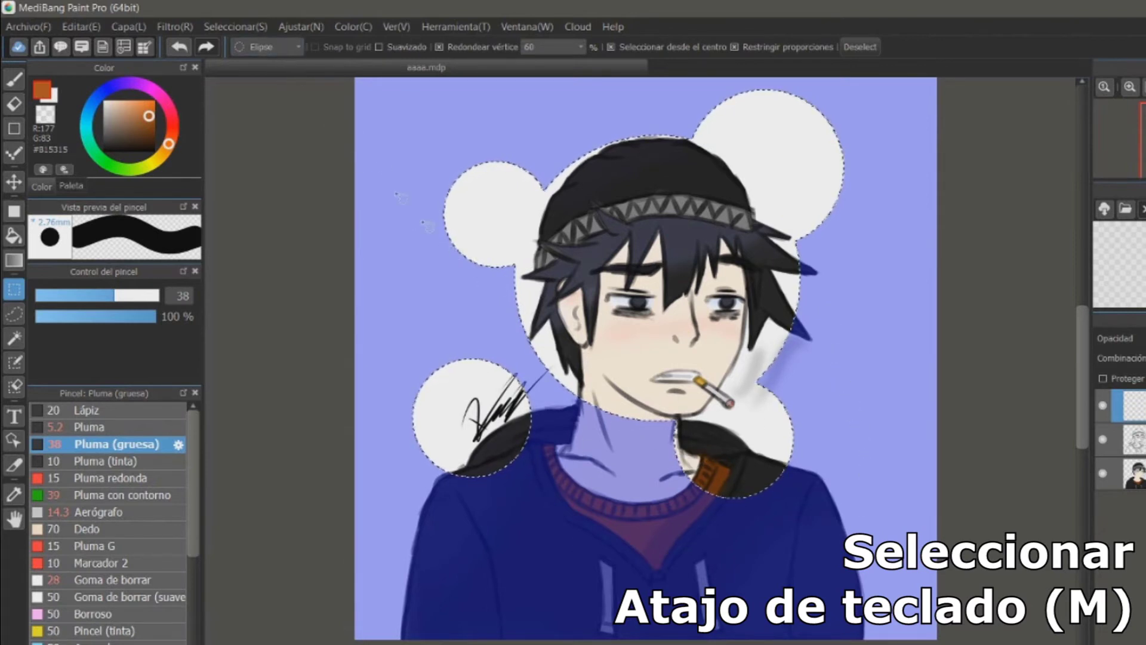
- Switch the selection shape to Rectángulo and modify the selection with rounded rectangles beside the head and over the face
{"action": "left_click", "coordinate": [278, 48]}
{"action": "left_click", "coordinate": [268, 61]}
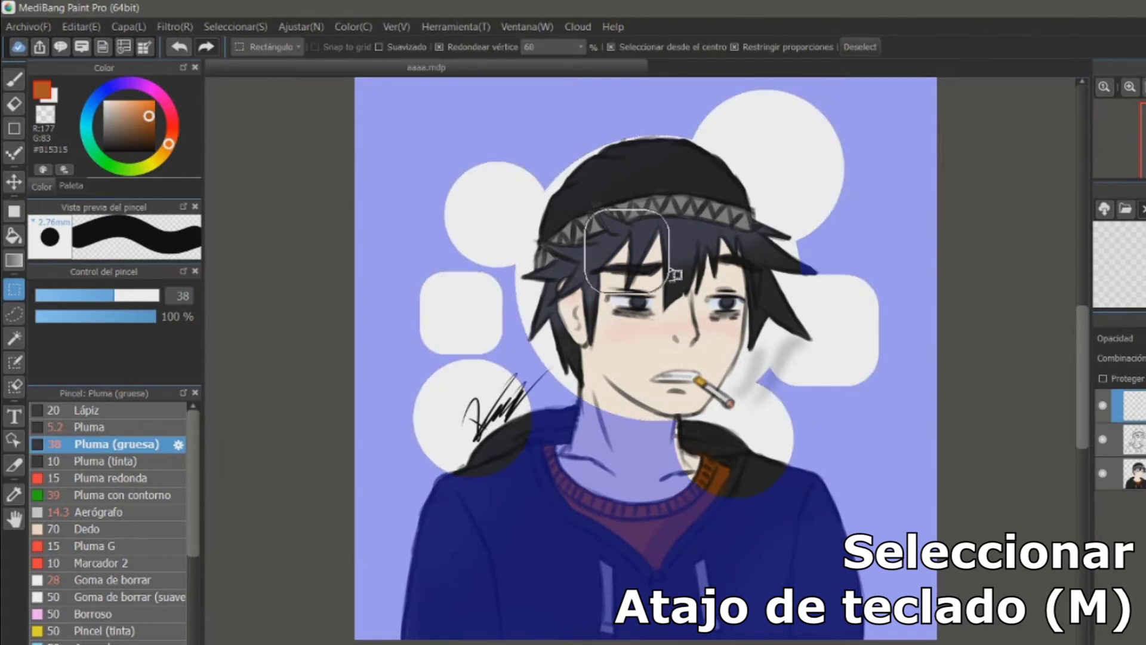
{"action": "left_click_drag", "start_coordinate": [541, 460], "coordinate": [588, 508]}
- Switch the selection shape back to Elipse and subtract two circles from the selected areas beside the head and over the signature
{"action": "left_click", "coordinate": [279, 48]}
{"action": "left_click", "coordinate": [269, 73]}
{"action": "left_click_drag", "start_coordinate": [475, 295], "coordinate": [528, 347]}
{"action": "left_click_drag", "start_coordinate": [454, 432], "coordinate": [506, 484]}
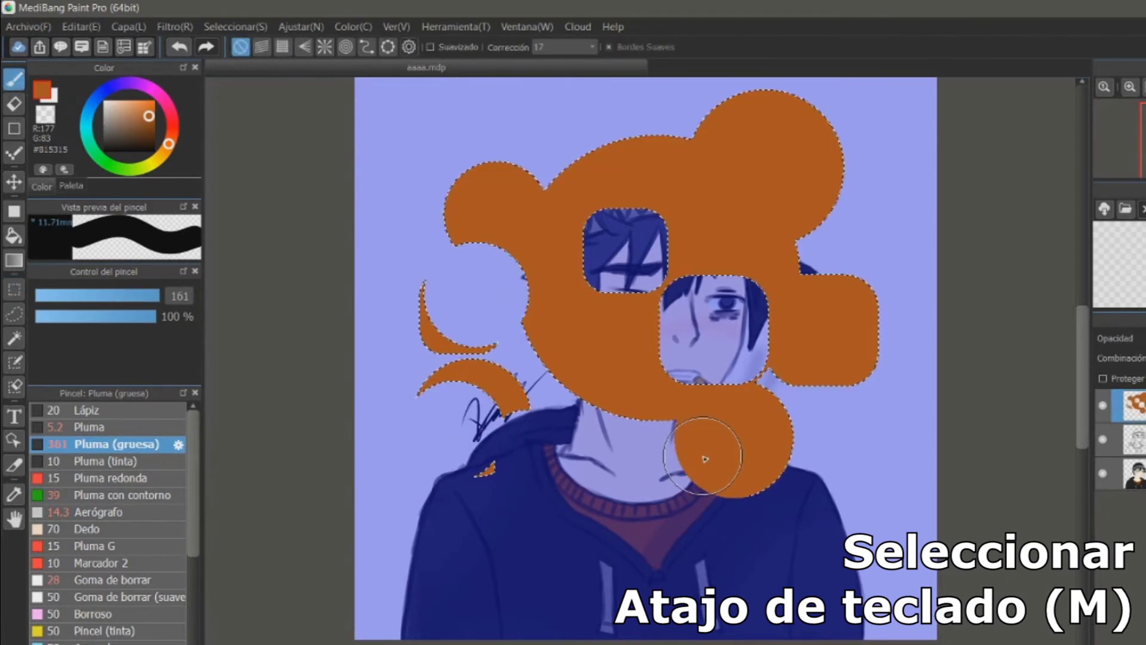
- Clear the selection and undo the orange brush fill
{"action": "key", "text": "ctrl+d"}
{"action": "scroll", "coordinate": [619, 339], "scroll_direction": "down", "scroll_amount": 1}
{"action": "left_click_drag", "start_coordinate": [619, 339], "coordinate": [584, 360]}
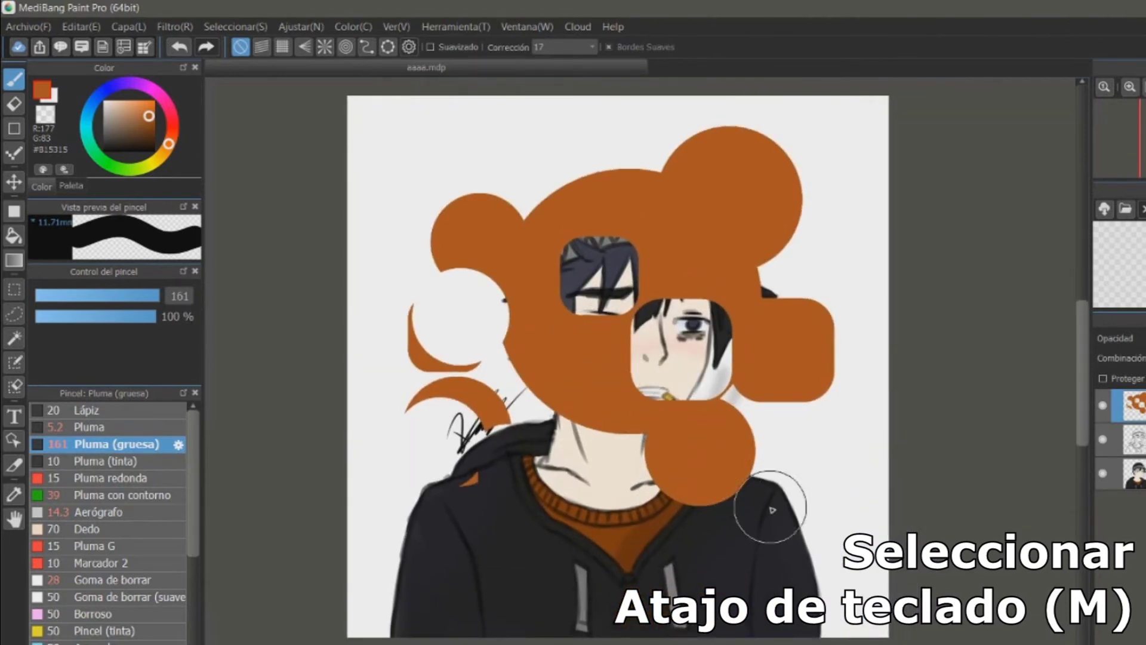
{"action": "key", "text": "ctrl+z"}
- Trace a freehand selection around the black beanie with the Lasso tool, from its left edge to its right edge
{"action": "key", "text": "m"}
{"action": "left_click", "coordinate": [16, 319]}
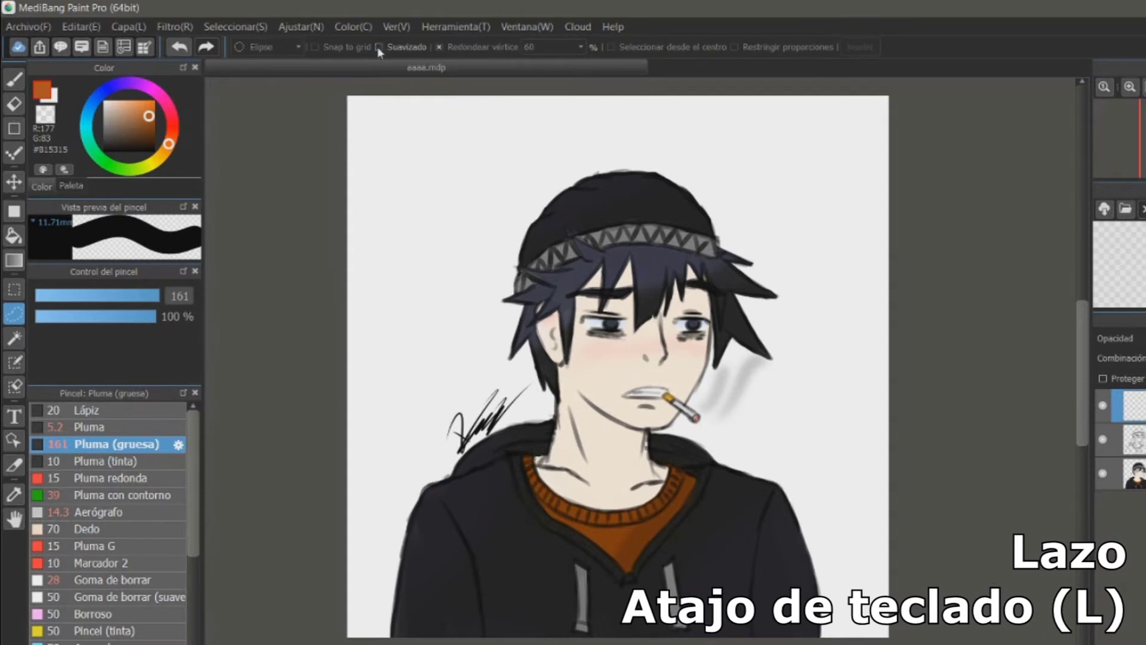
{"action": "scroll", "coordinate": [421, 181], "scroll_direction": "up", "scroll_amount": 2}
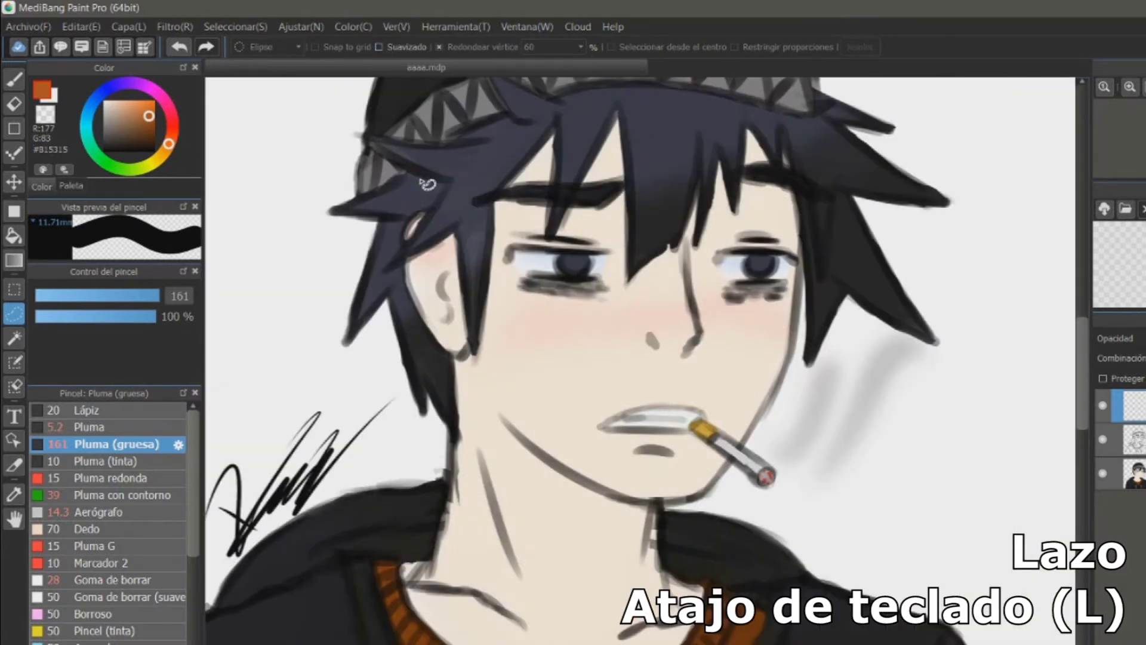
{"action": "scroll", "coordinate": [388, 250], "scroll_direction": "down", "scroll_amount": 2}
{"action": "scroll", "coordinate": [411, 385], "scroll_direction": "up", "scroll_amount": 2}
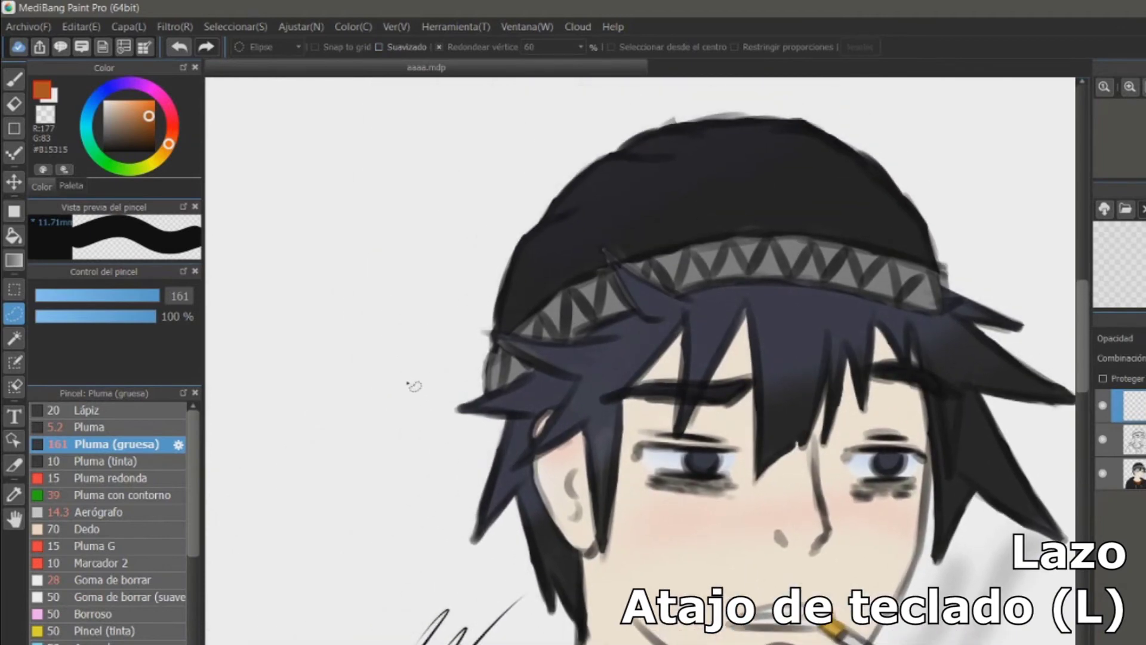
{"action": "scroll", "coordinate": [397, 381], "scroll_direction": "down", "scroll_amount": 2}
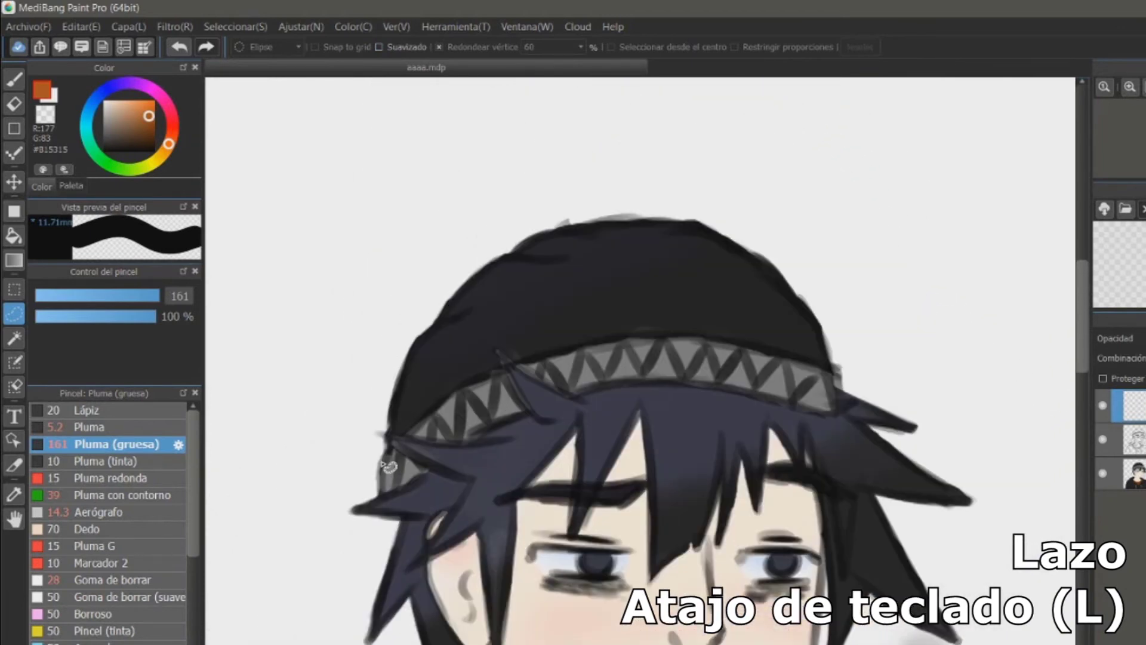
{"action": "mouse_move", "coordinate": [391, 465]}
{"action": "left_mouse_down"}
{"action": "mouse_move", "coordinate": [398, 372]}
{"action": "mouse_move", "coordinate": [474, 284]}
{"action": "mouse_move", "coordinate": [516, 259]}
{"action": "mouse_move", "coordinate": [662, 221]}
{"action": "mouse_move", "coordinate": [744, 253]}
{"action": "mouse_move", "coordinate": [821, 314]}
{"action": "mouse_move", "coordinate": [848, 421]}
{"action": "left_mouse_up"}
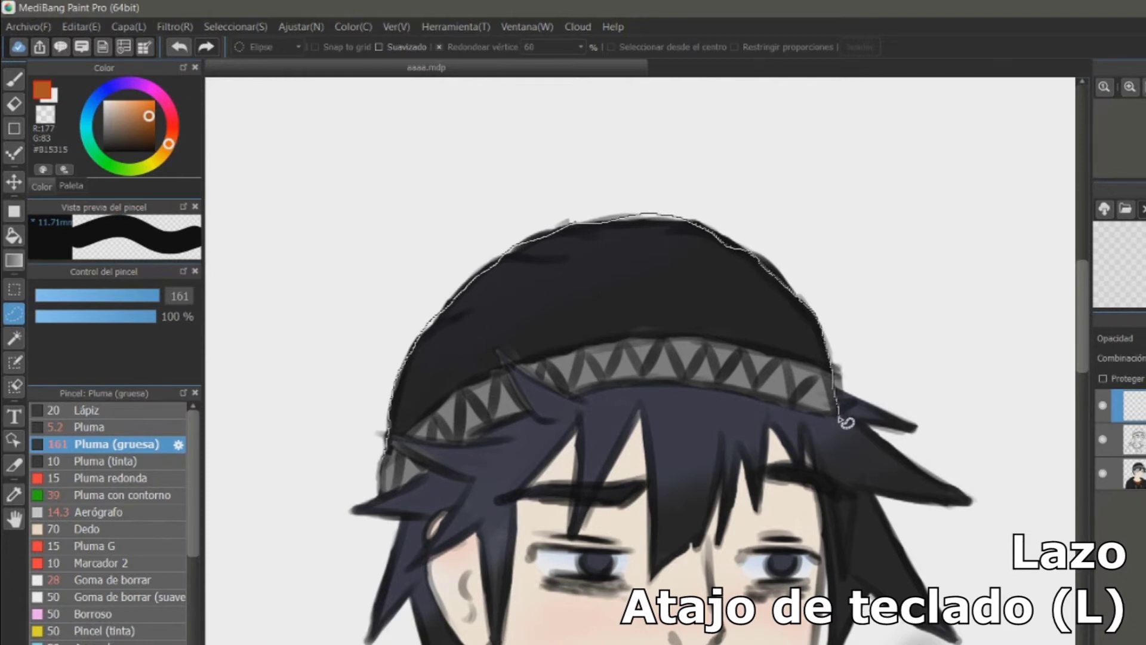
{"action": "left_click_drag", "start_coordinate": [847, 422], "coordinate": [844, 422]}
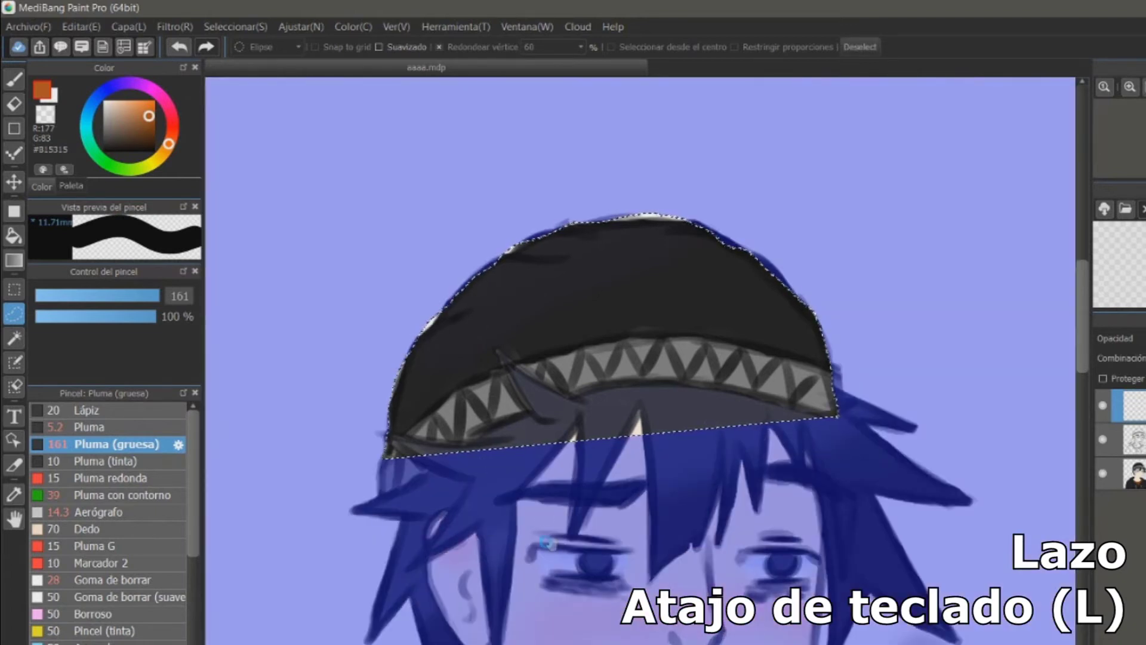
- Draw another lasso outline from the beanie's left edge down over the hair, and clear the selection
{"action": "scroll", "coordinate": [548, 543], "scroll_direction": "down", "scroll_amount": 3}
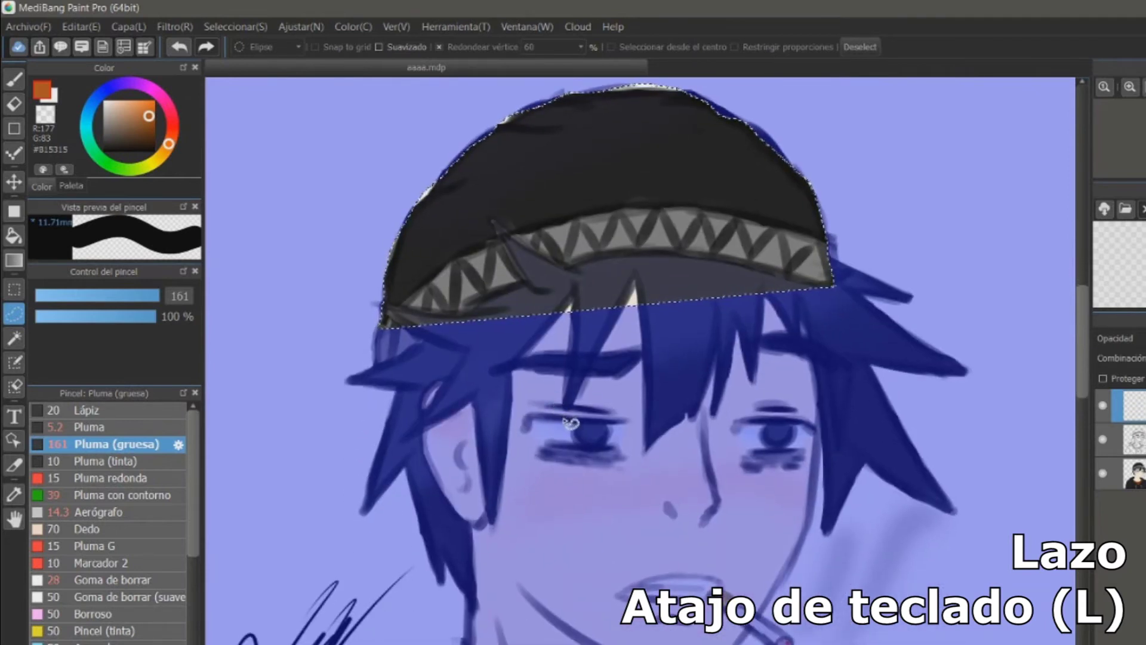
{"action": "left_click", "coordinate": [427, 365]}
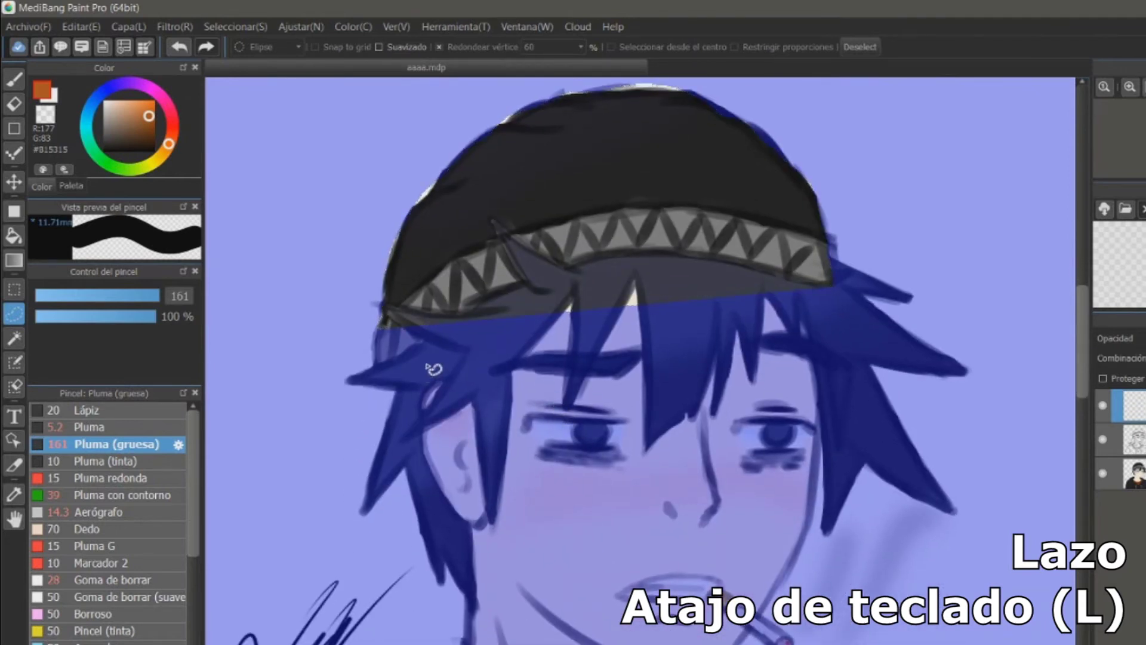
{"action": "mouse_move", "coordinate": [391, 328]}
{"action": "left_mouse_down"}
{"action": "mouse_move", "coordinate": [352, 382]}
{"action": "mouse_move", "coordinate": [419, 399]}
{"action": "mouse_move", "coordinate": [389, 389]}
{"action": "mouse_move", "coordinate": [364, 513]}
{"action": "mouse_move", "coordinate": [412, 471]}
{"action": "mouse_move", "coordinate": [468, 558]}
{"action": "mouse_move", "coordinate": [421, 487]}
{"action": "mouse_move", "coordinate": [406, 307]}
{"action": "mouse_move", "coordinate": [786, 406]}
{"action": "mouse_move", "coordinate": [544, 478]}
{"action": "left_mouse_up"}
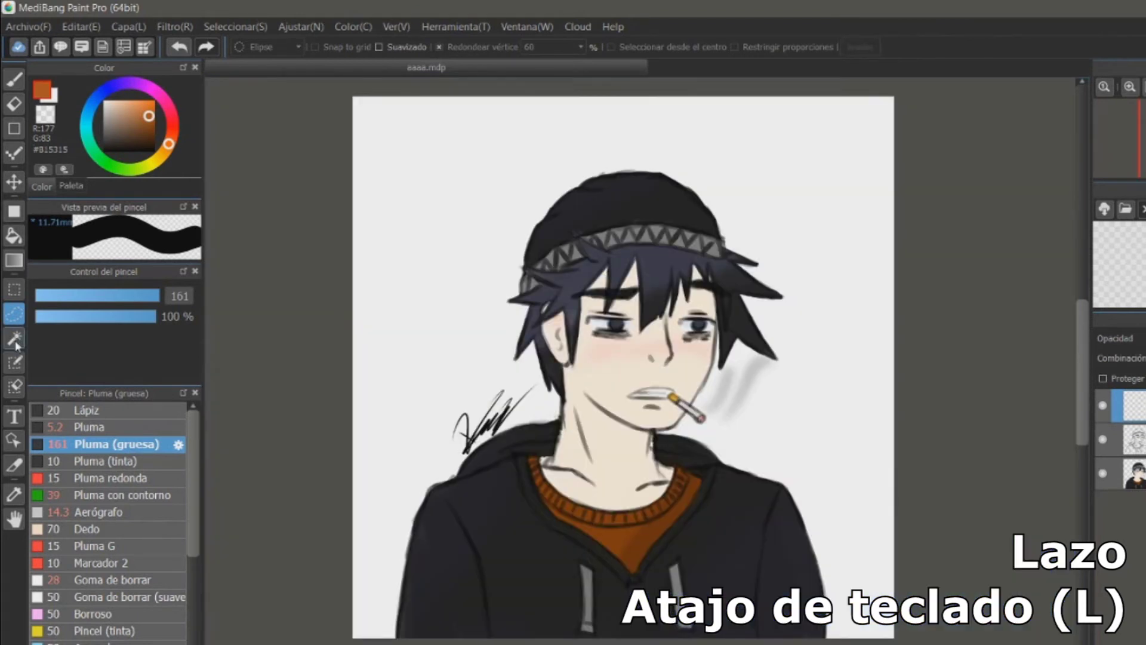
- Select the background around the character with the Magic Wand using Lienzo reference, tolerance 1 and expansion 0, and deselect it
{"action": "left_click", "coordinate": [15, 339]}
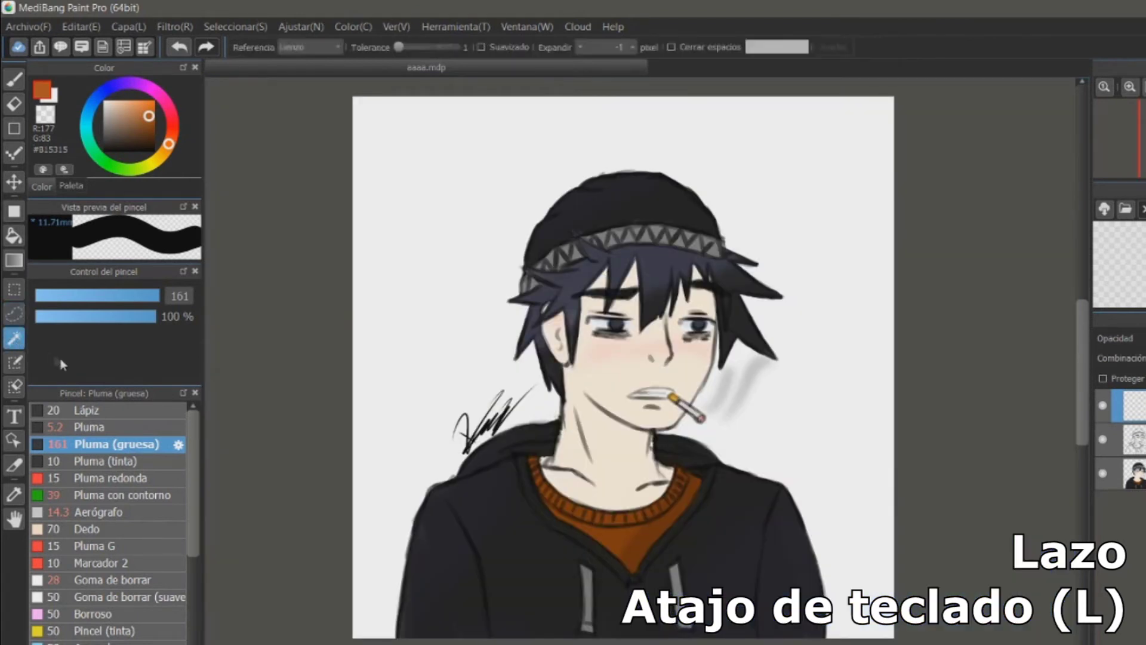
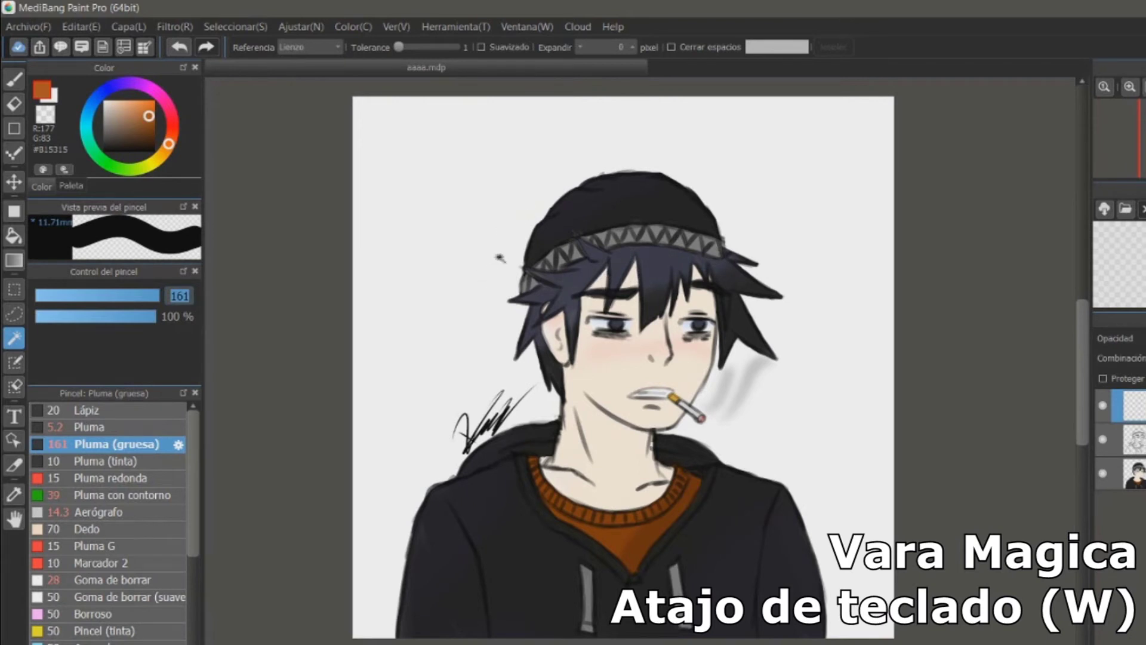
{"action": "left_click", "coordinate": [474, 233]}
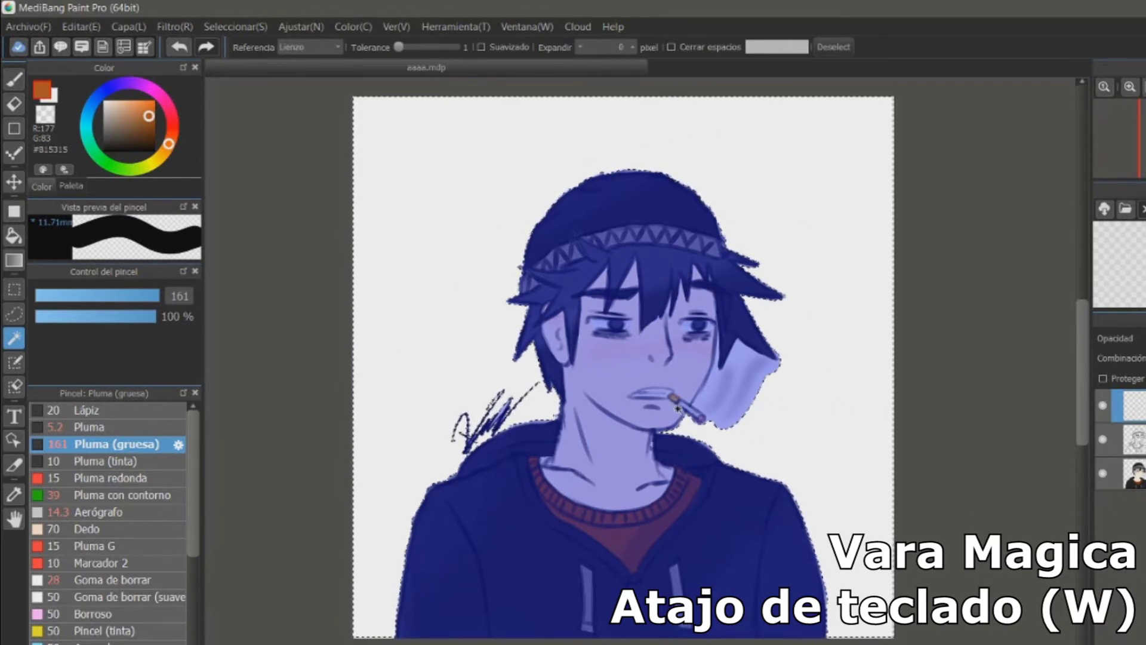
{"action": "key", "text": "ctrl+d"}
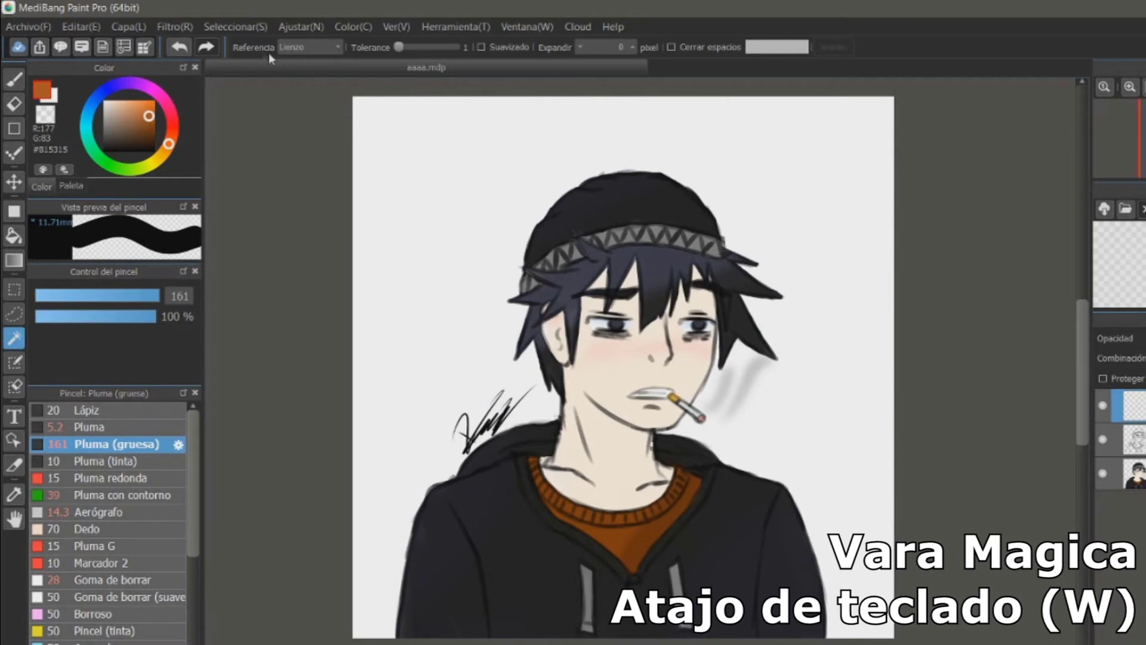
- Keep the reference at Lienzo, activate the bottom layer and select the background with the Magic Wand
{"action": "left_click", "coordinate": [299, 71]}
{"action": "left_click", "coordinate": [796, 411]}
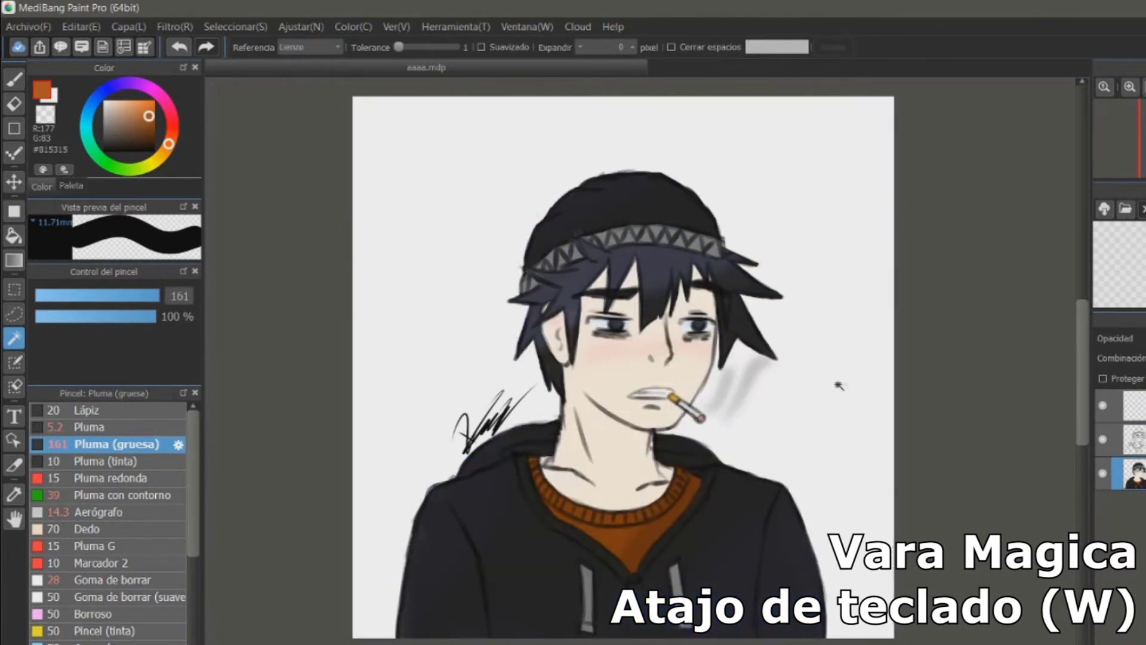
{"action": "left_click", "coordinate": [824, 303]}
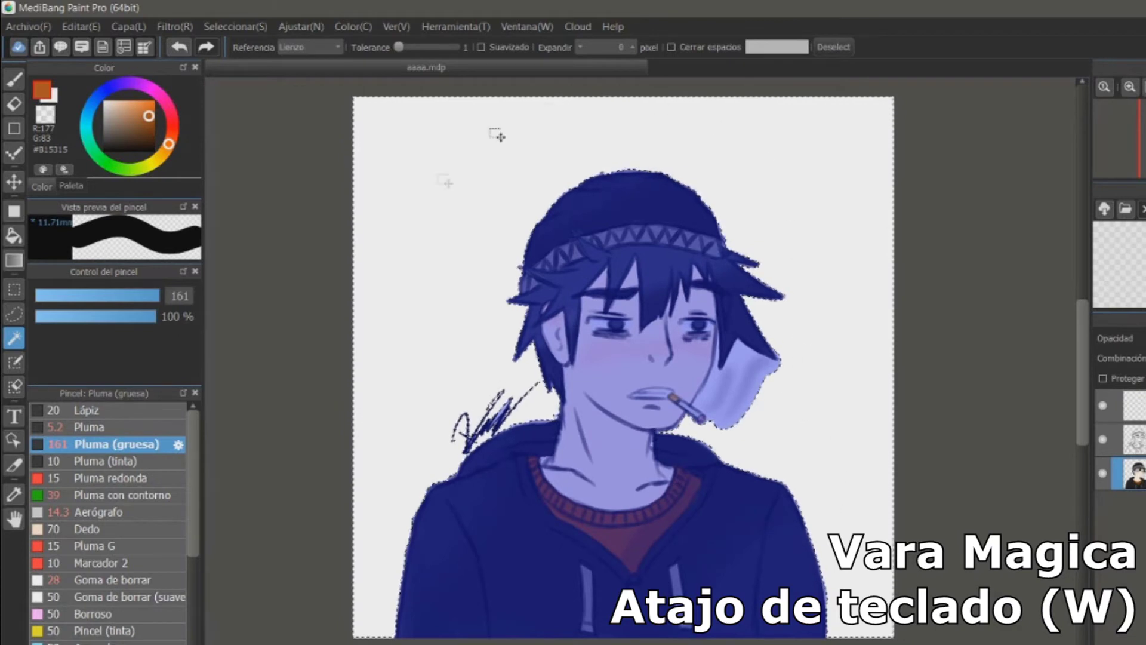
- Activate the middle layer, set the Magic Wand reference to Capa and replace the background selection with the front hair
{"action": "left_click", "coordinate": [1133, 439]}
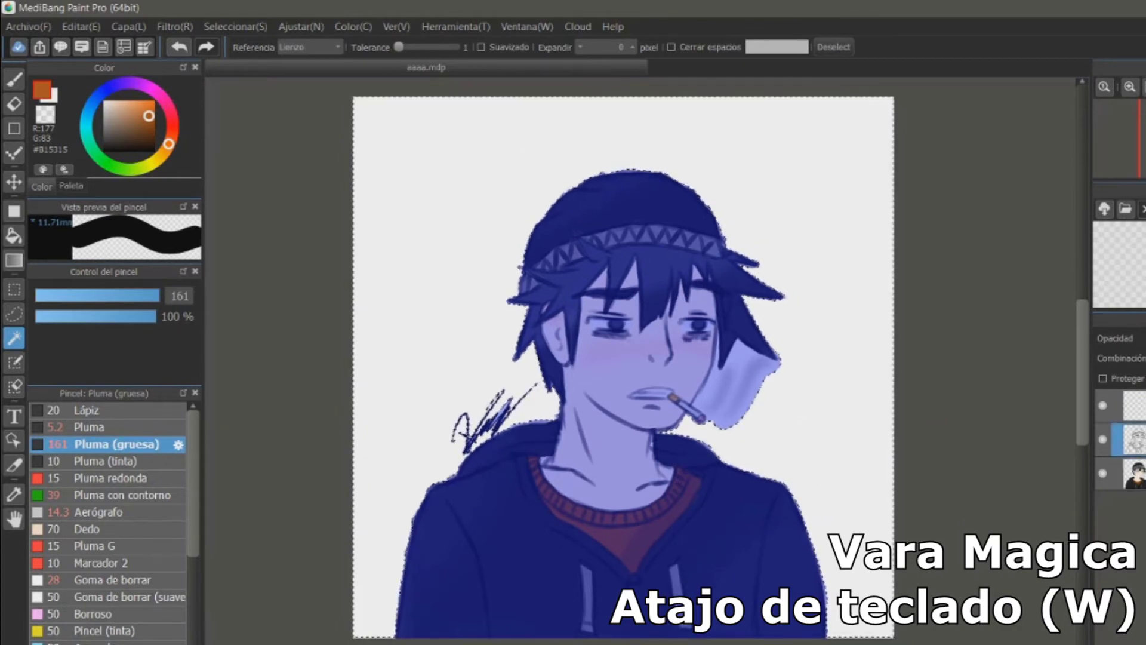
{"action": "left_click", "coordinate": [313, 48]}
{"action": "left_click", "coordinate": [308, 73]}
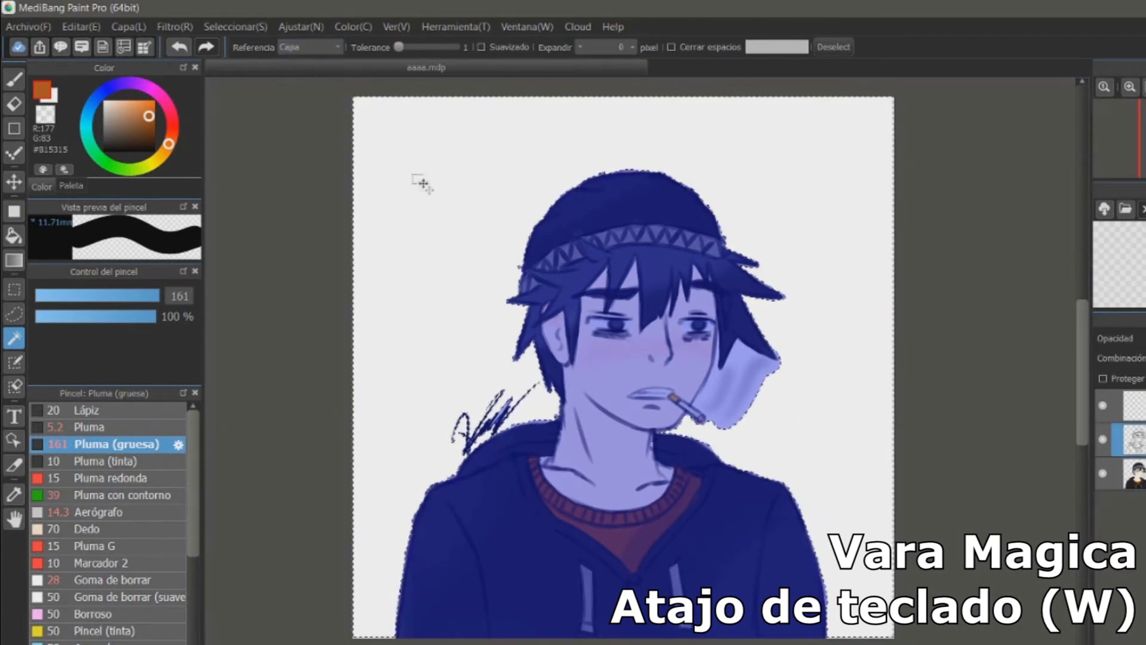
{"action": "key", "text": "ctrl+d"}
{"action": "left_click", "coordinate": [556, 302]}
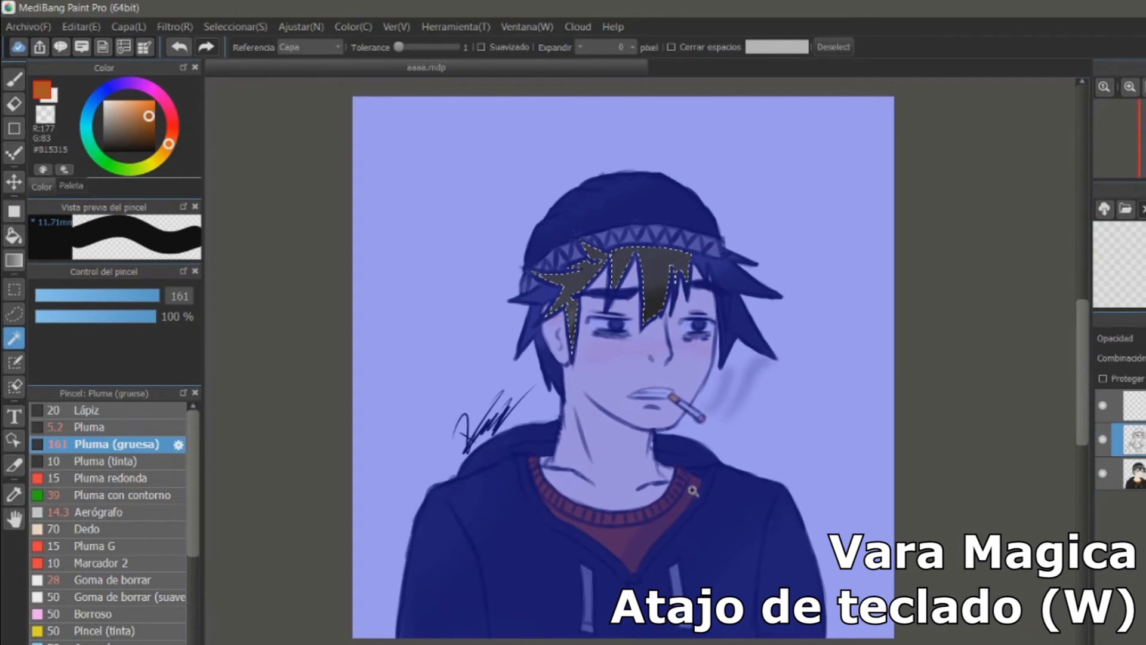
- Deselect the hair, set the Magic Wand tolerance to 31 and select the skin of the face and neck
{"action": "key", "text": "ctrl+d"}
{"action": "left_click", "coordinate": [406, 47]}
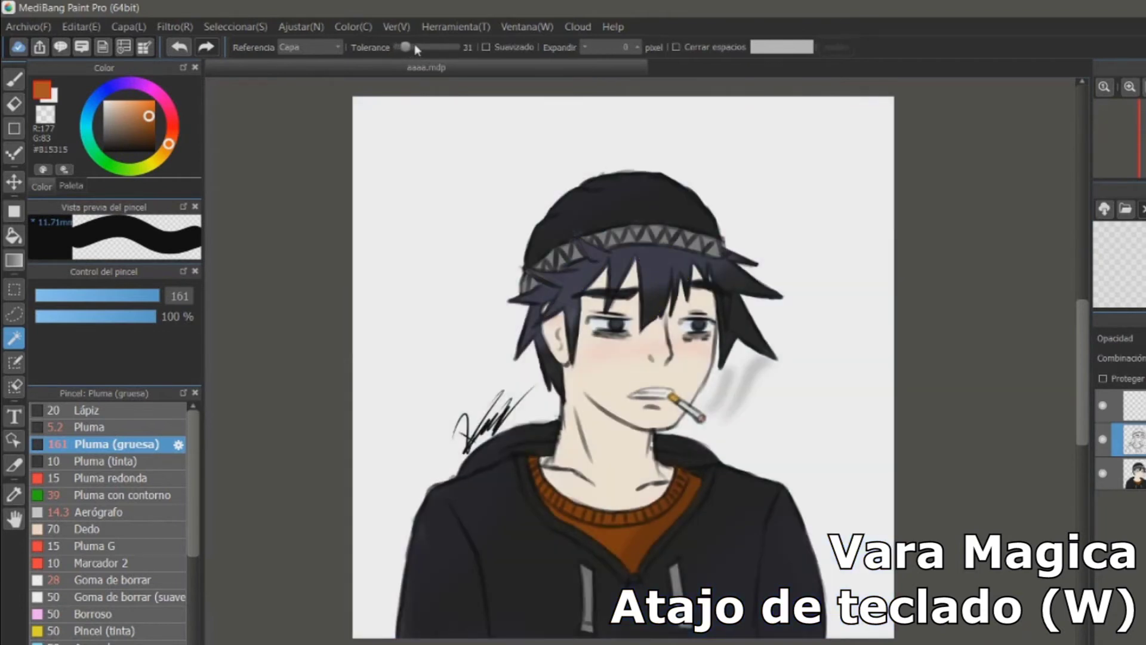
{"action": "left_click", "coordinate": [688, 376]}
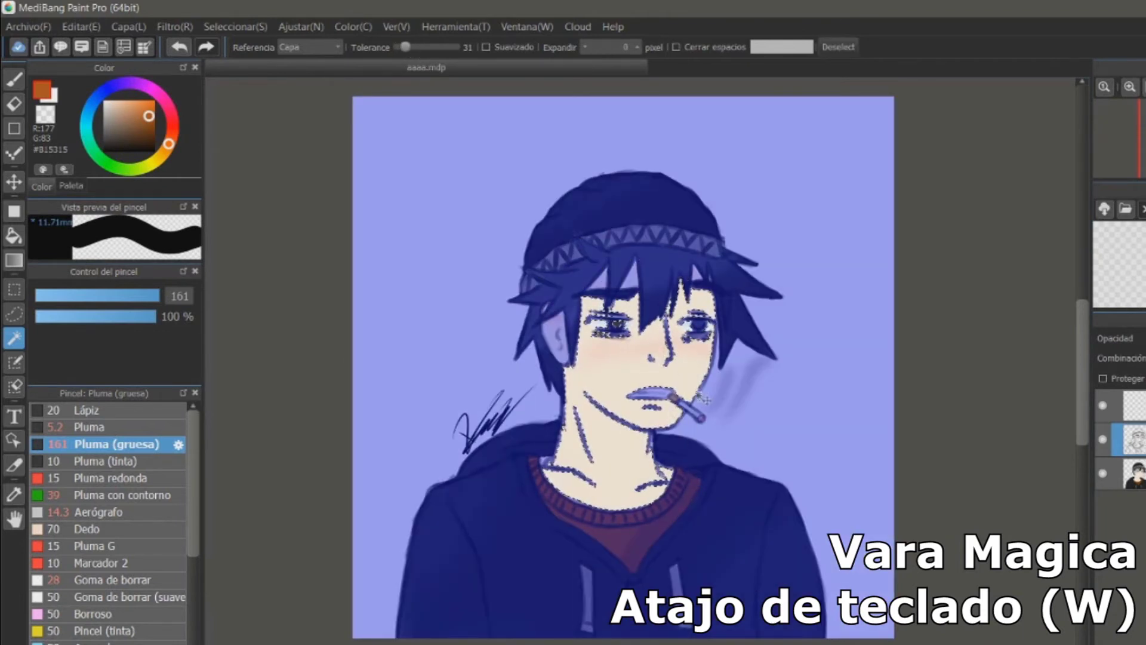
- Enable Suavizado for the Magic Wand, select the face skin again and examine the selection edges around the eye and hair
{"action": "left_click", "coordinate": [485, 46]}
{"action": "left_click", "coordinate": [648, 382]}
{"action": "scroll", "coordinate": [648, 382], "scroll_direction": "up", "scroll_amount": 5}
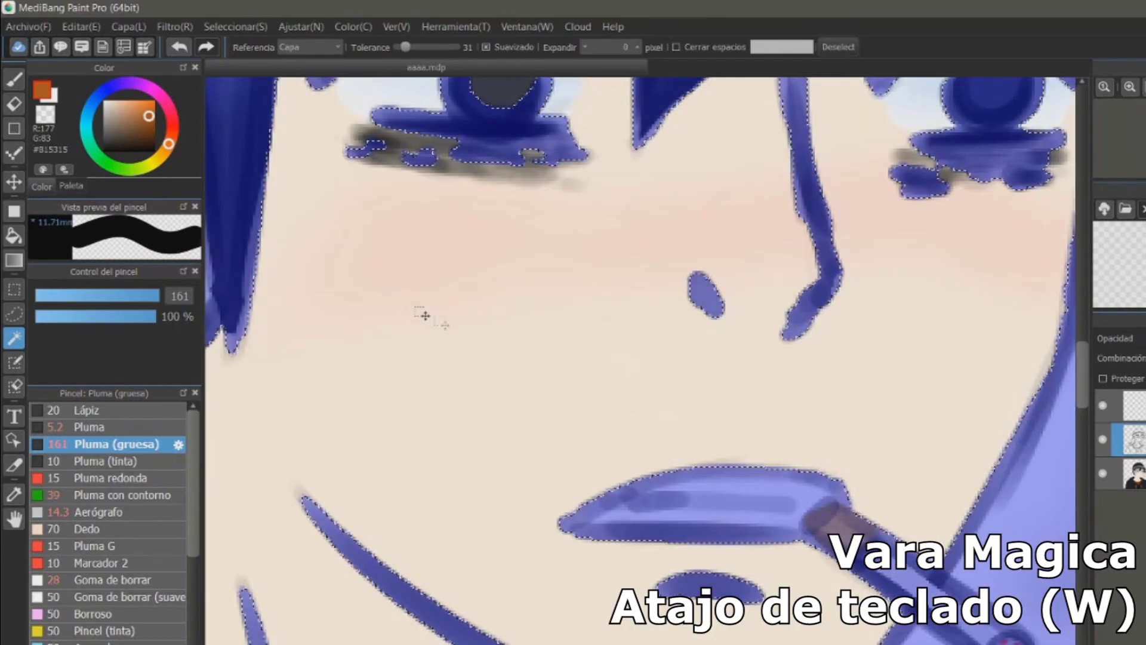
{"action": "left_click_drag", "start_coordinate": [420, 336], "coordinate": [520, 589]}
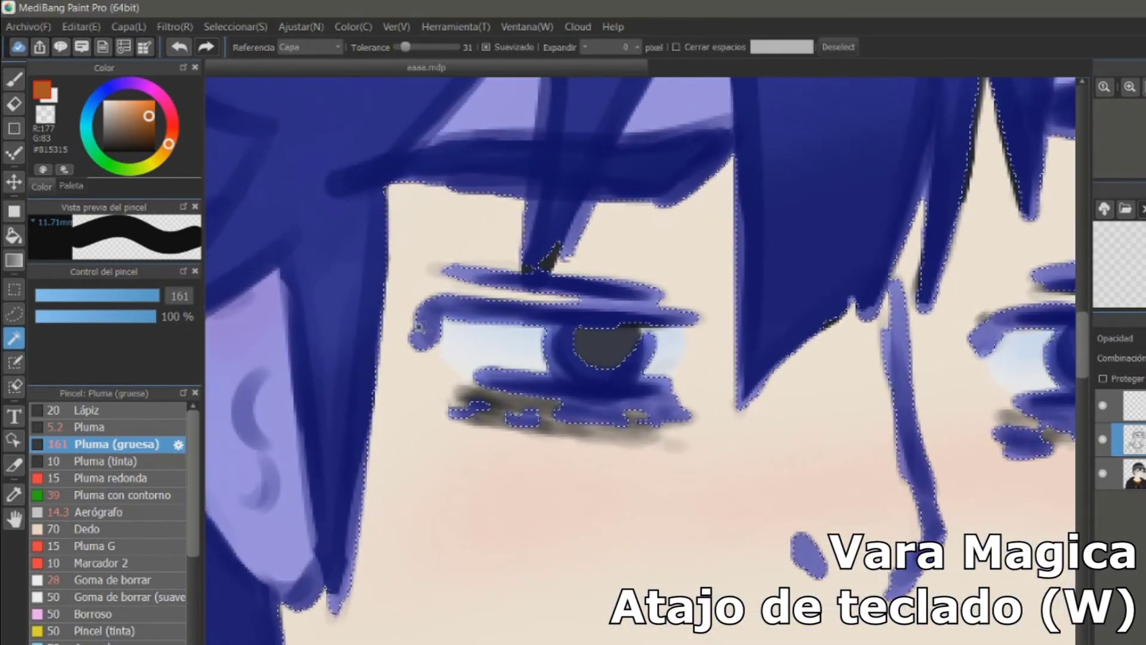
{"action": "scroll", "coordinate": [460, 427], "scroll_direction": "up", "scroll_amount": 4}
{"action": "left_click_drag", "start_coordinate": [488, 394], "coordinate": [473, 405]}
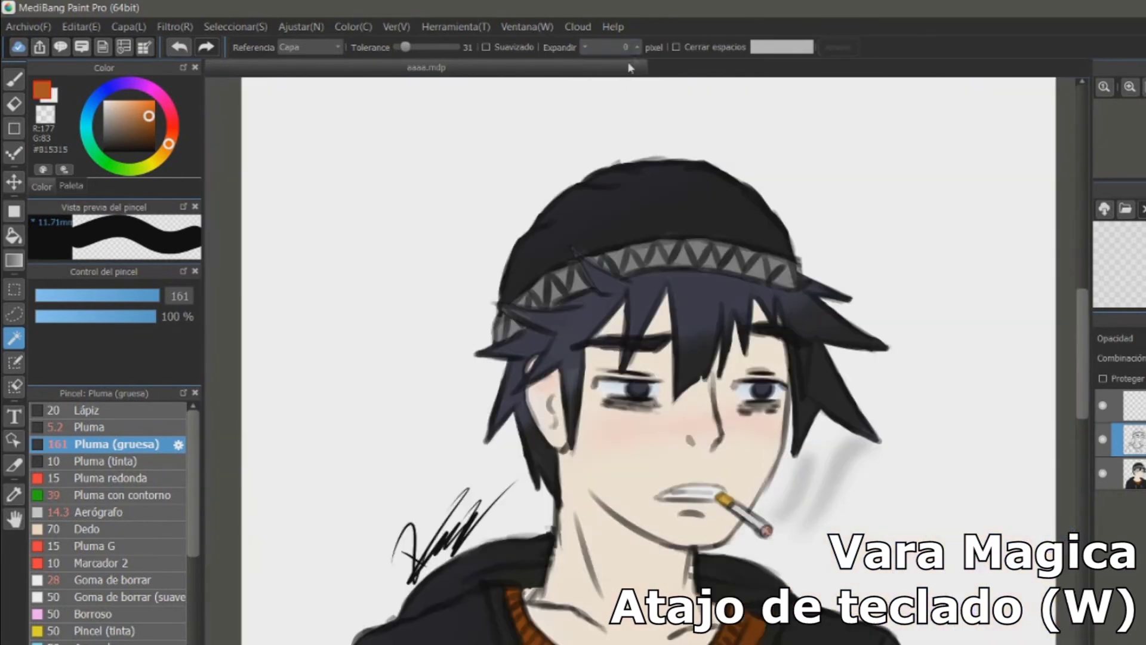
- Select the front hair with the Magic Wand at expansion 0, deselect it, and select it again with expansion set to 20 pixels
{"action": "left_click", "coordinate": [700, 301]}
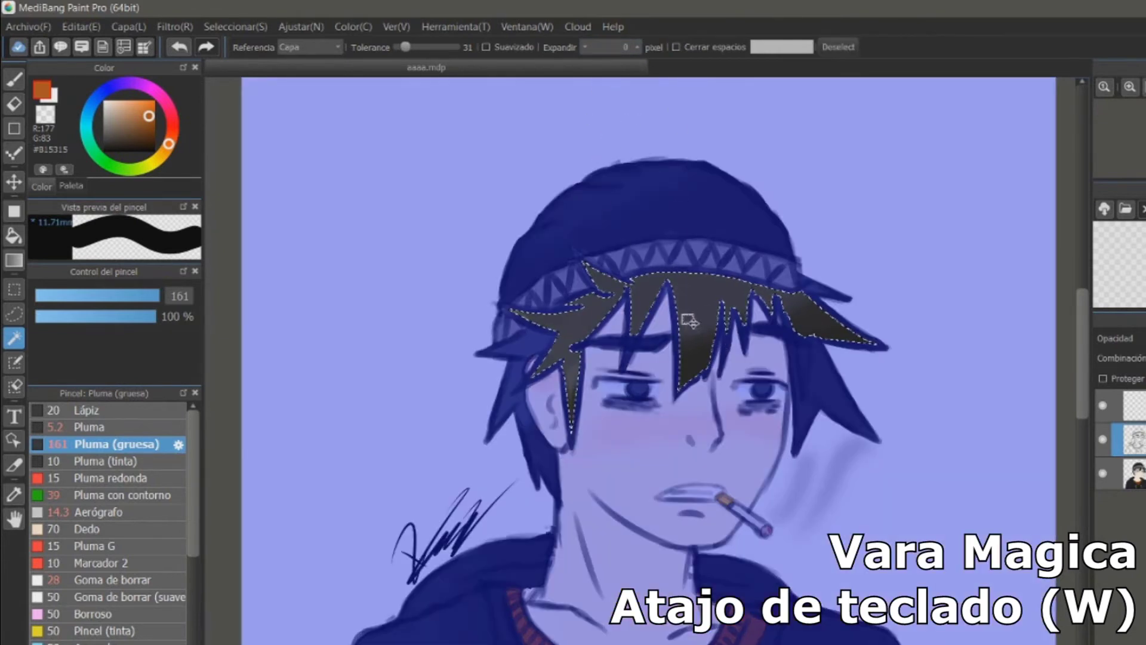
{"action": "key", "text": "ctrl+d"}
{"action": "double_click", "coordinate": [638, 48]}
{"action": "type", "text": "20"}
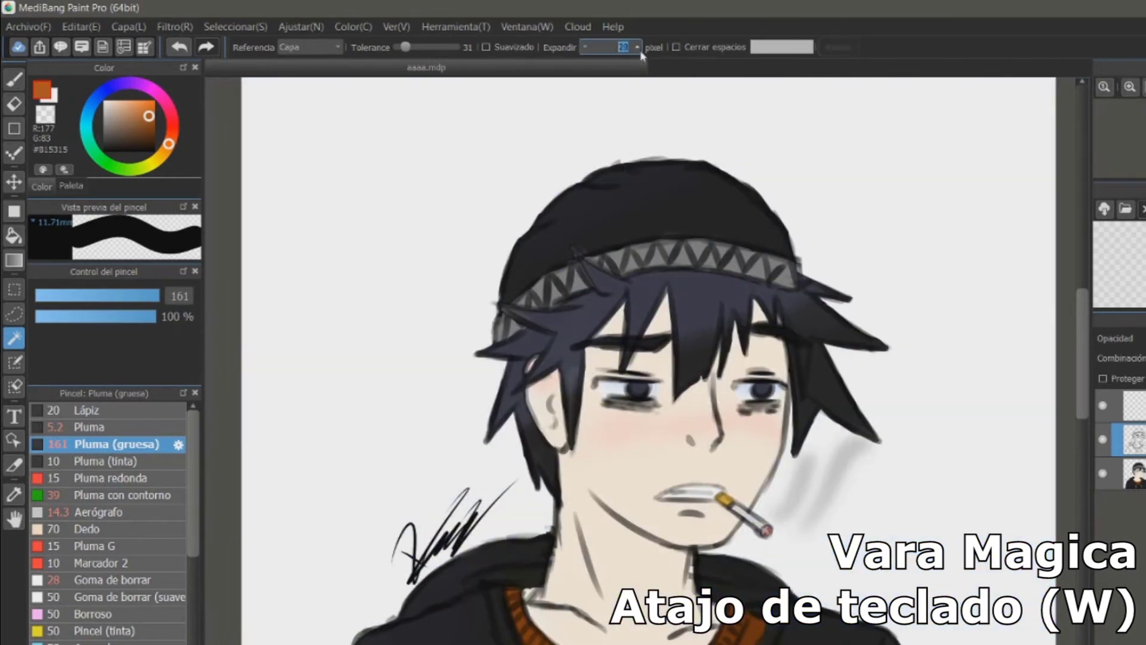
{"action": "key", "text": "Return"}
{"action": "left_click", "coordinate": [696, 287]}
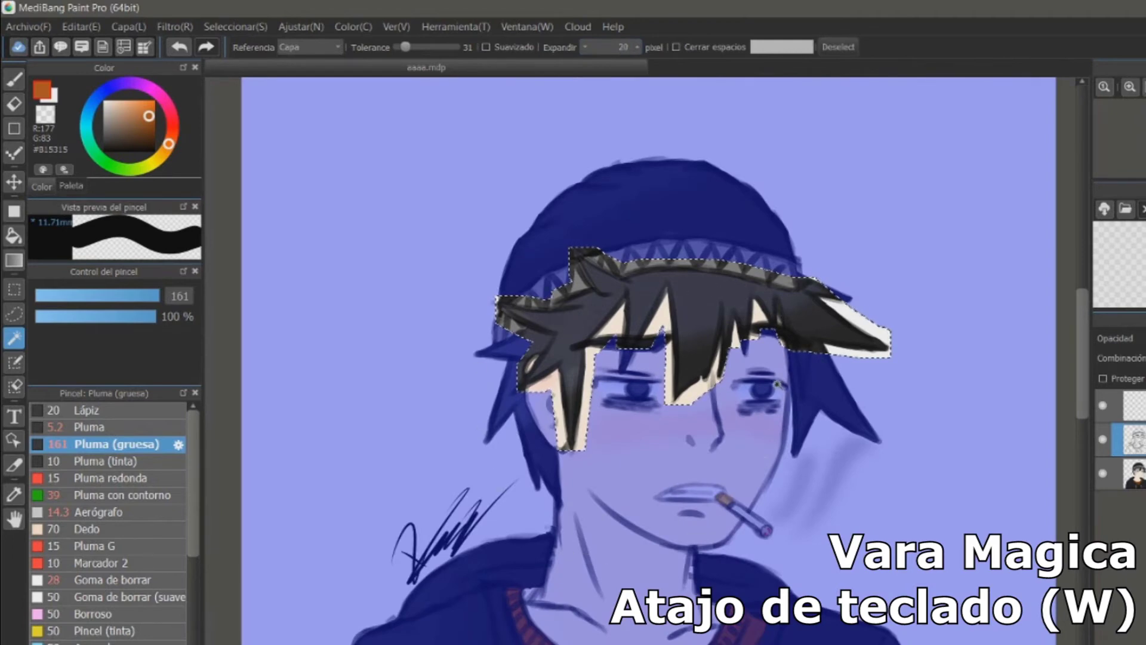
{"action": "scroll", "coordinate": [695, 412], "scroll_direction": "up", "scroll_amount": 5}
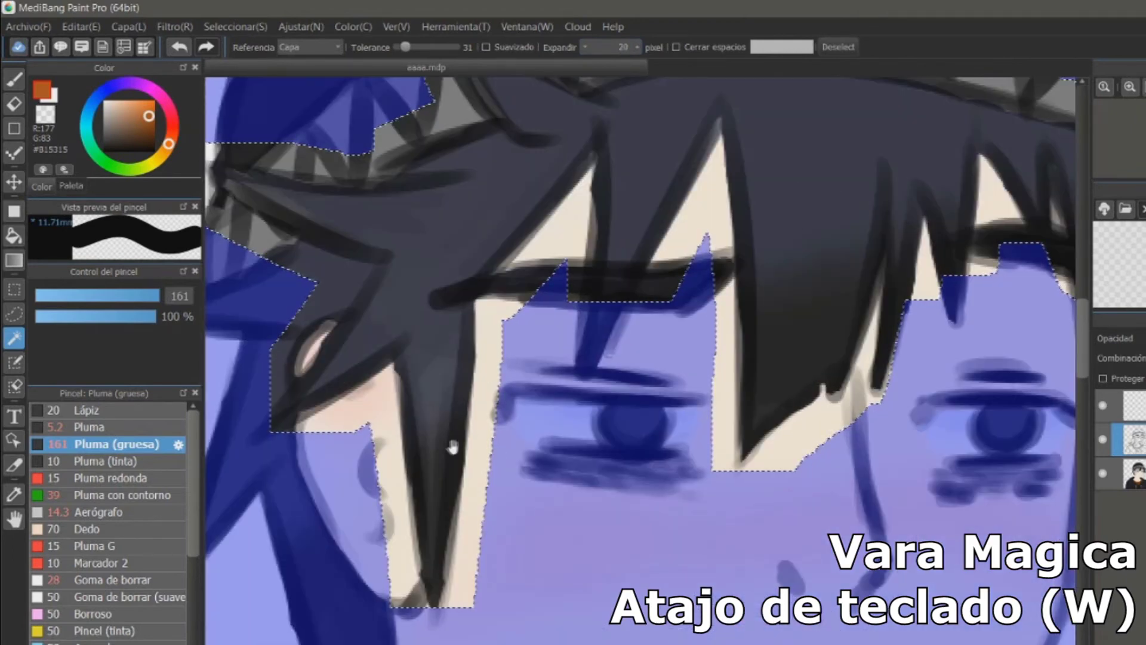
- Set the Magic Wand expansion to -15 pixels, select the front hair with it and clear the selection
{"action": "scroll", "coordinate": [452, 454], "scroll_direction": "down", "scroll_amount": 3}
{"action": "scroll", "coordinate": [507, 506], "scroll_direction": "up", "scroll_amount": 6}
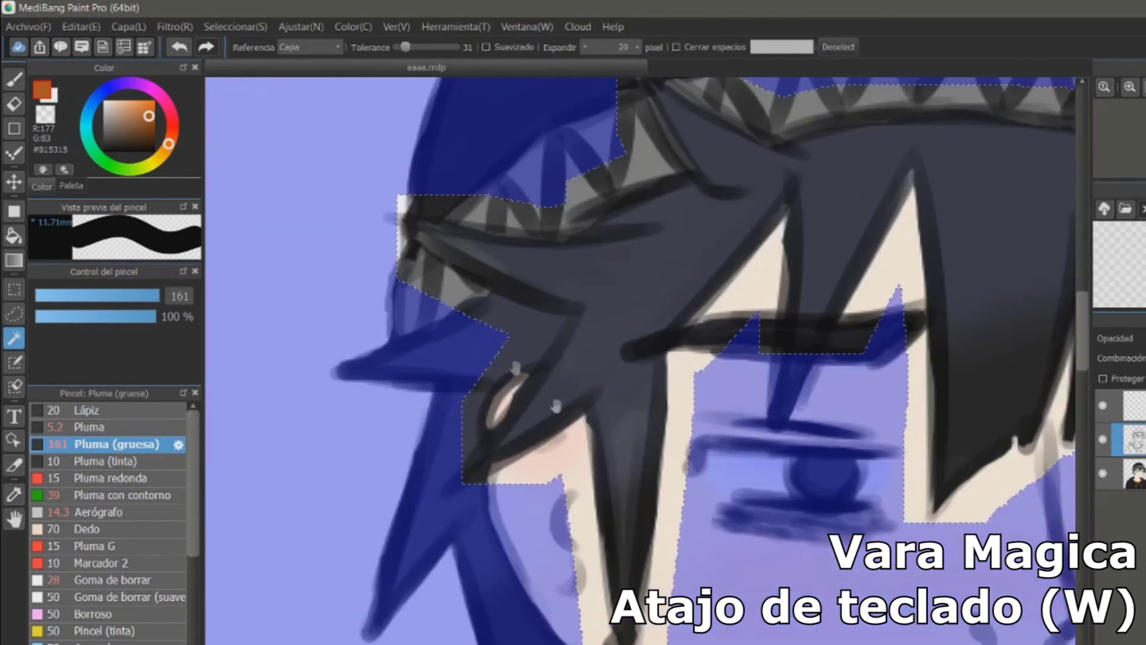
{"action": "scroll", "coordinate": [406, 465], "scroll_direction": "down", "scroll_amount": 3}
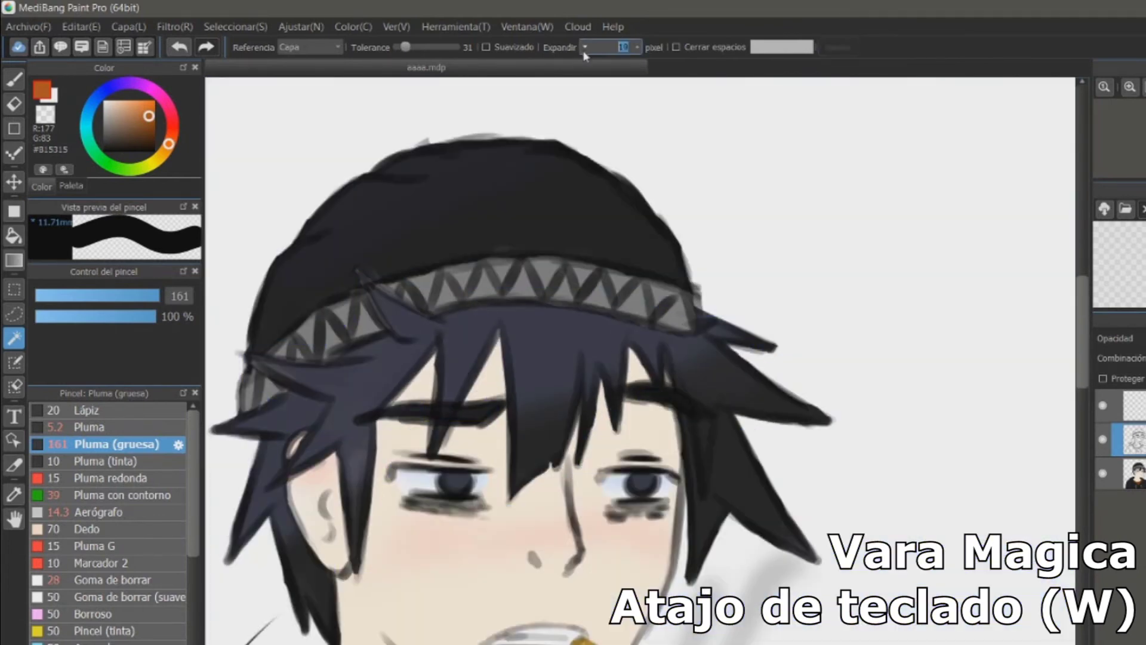
{"action": "type", "text": "0"}
{"action": "left_click", "coordinate": [582, 47]}
{"action": "left_click", "coordinate": [549, 349]}
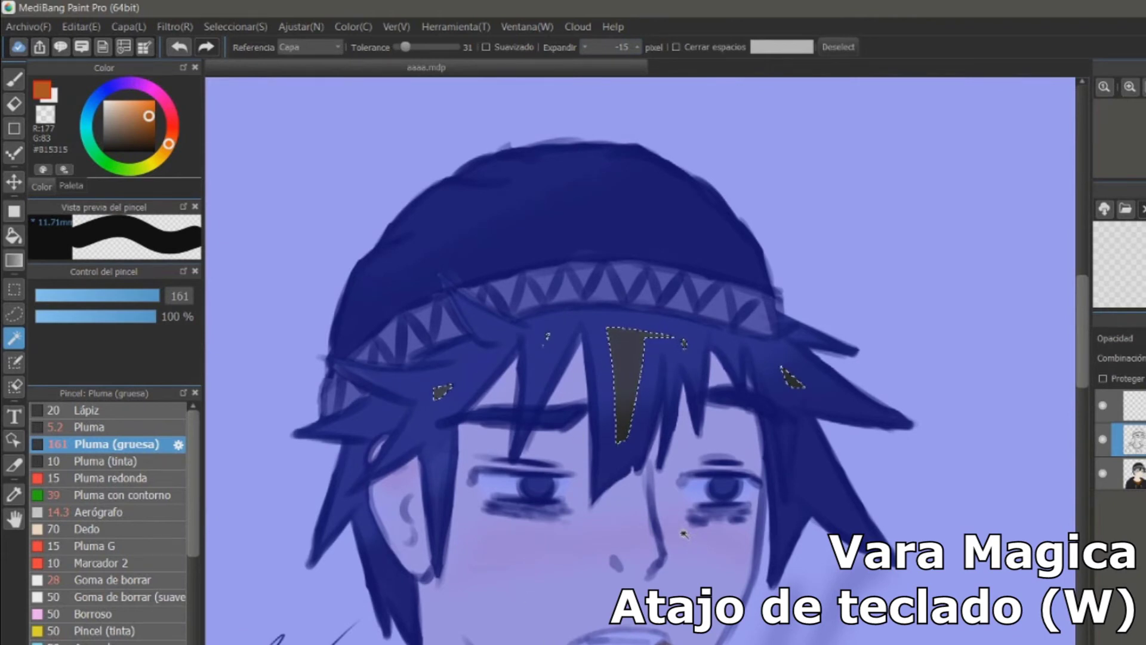
{"action": "key", "text": "ctrl+d"}
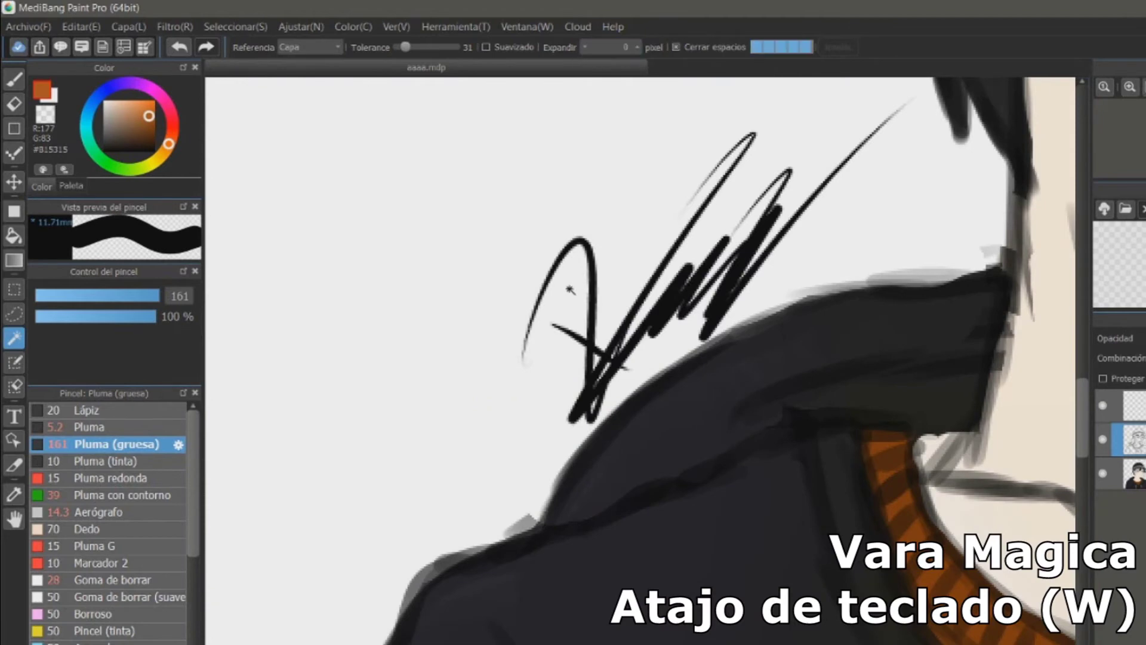
- With expansion 0 and Cerrar espacios enabled, select the signature's open loop at three decreasing gap-closing levels, deselecting each time, and disable Cerrar espacios
{"action": "left_click", "coordinate": [574, 285]}
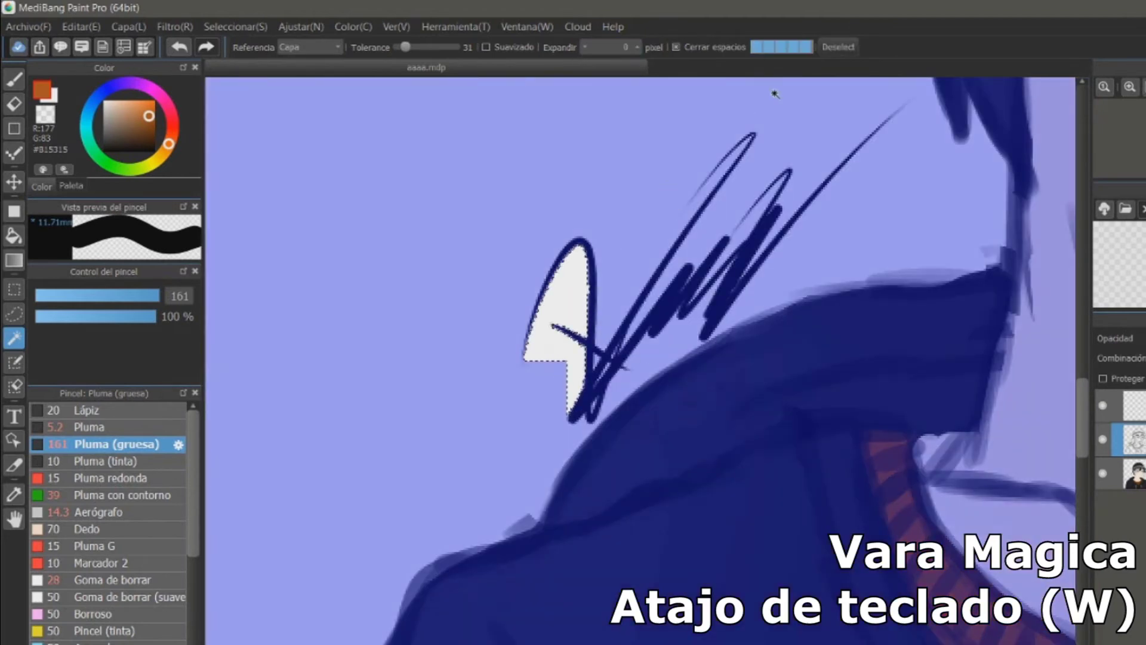
{"action": "key", "text": "ctrl+d"}
{"action": "left_click", "coordinate": [574, 310]}
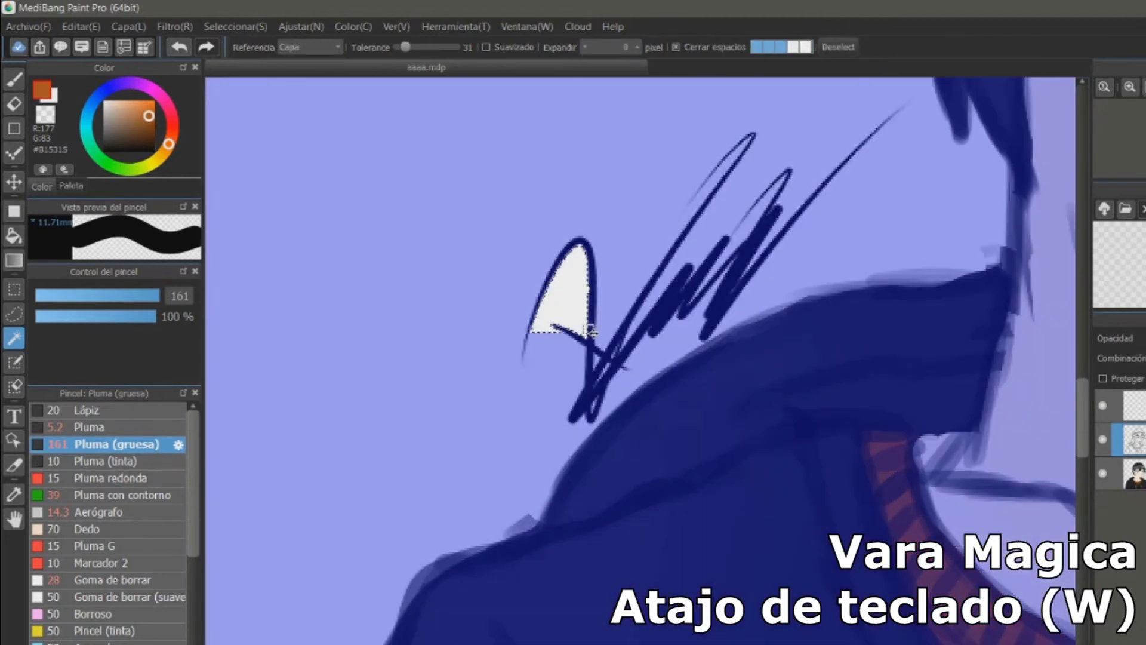
{"action": "key", "text": "ctrl+d"}
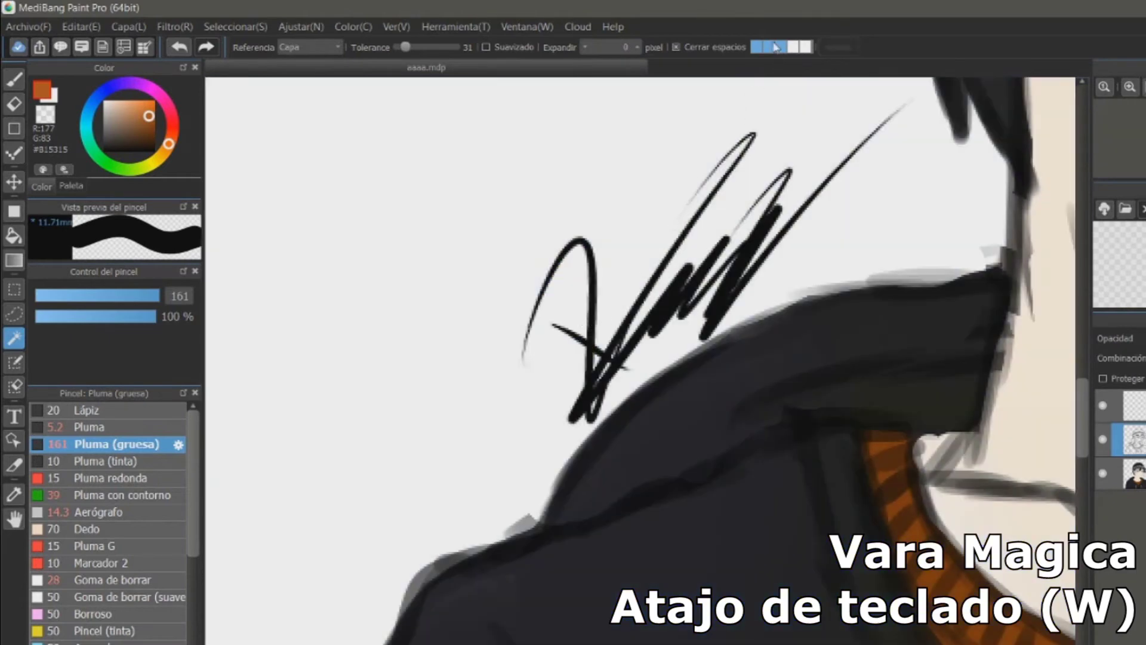
{"action": "left_click", "coordinate": [564, 322]}
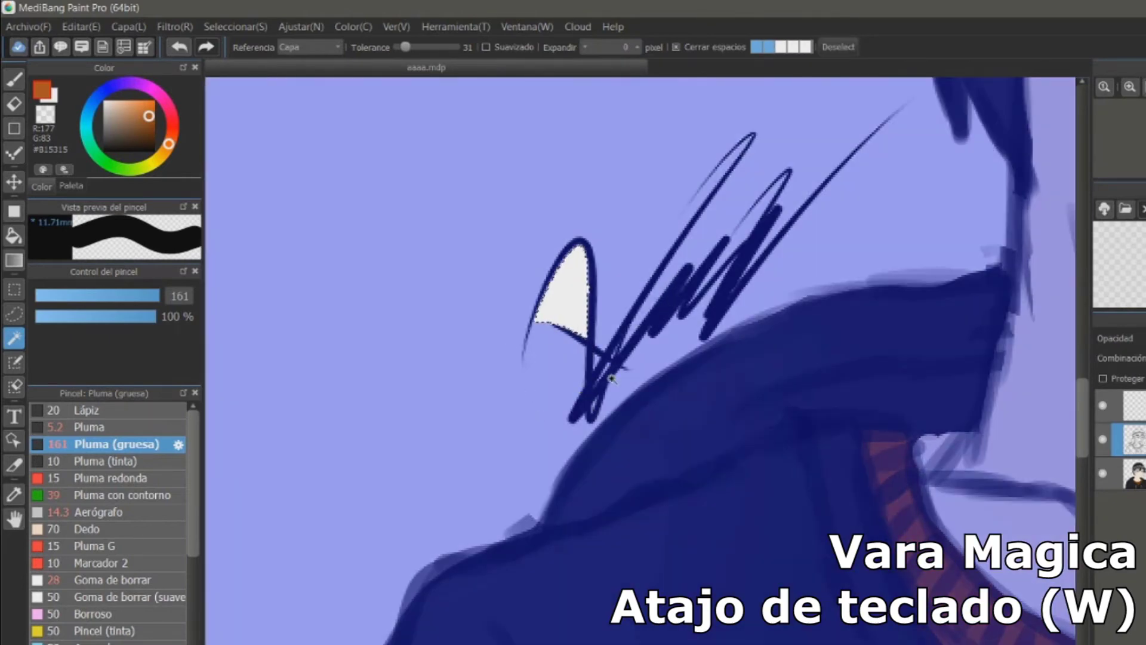
{"action": "key", "text": "ctrl+d"}
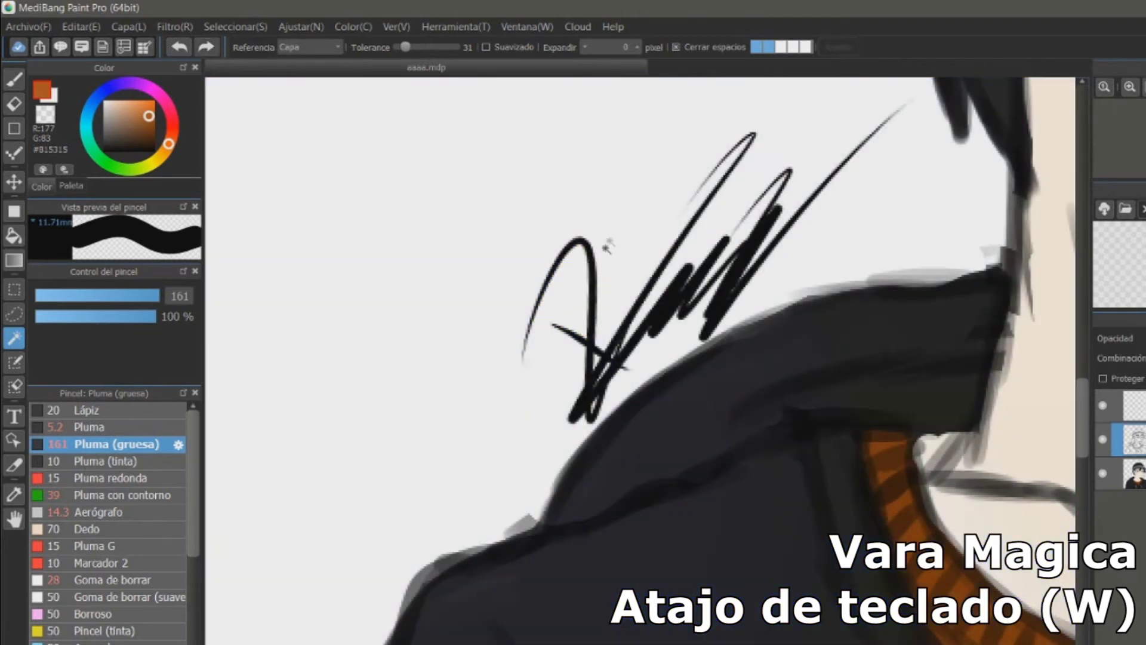
{"action": "left_click", "coordinate": [679, 47]}
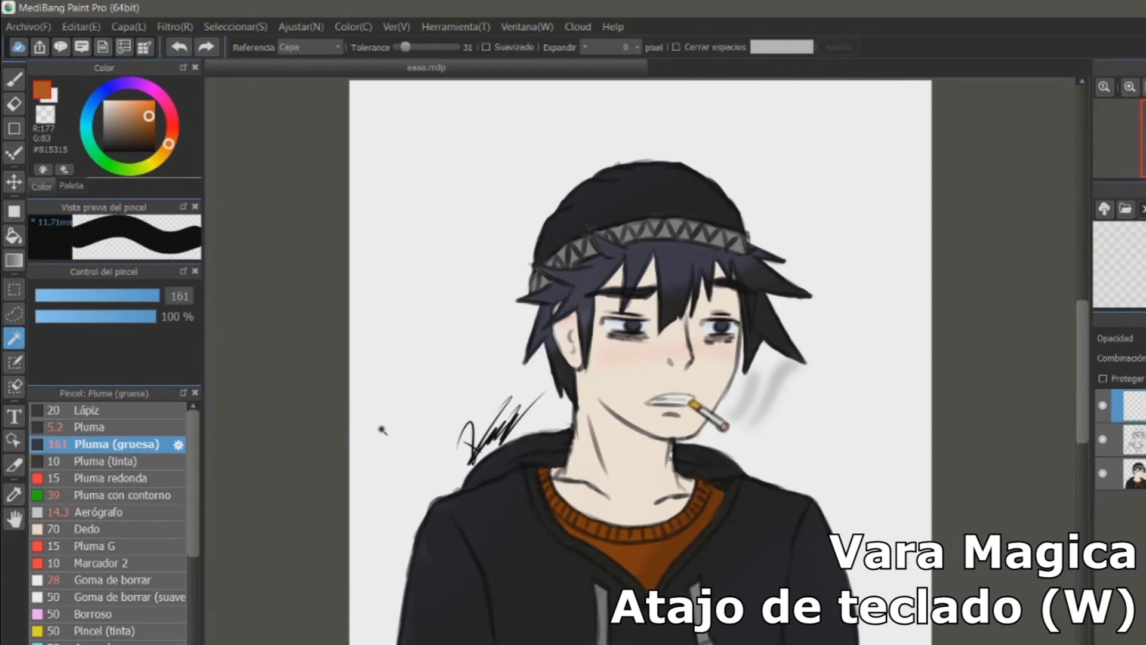
- Paint a winding selection across the head and neck with Selec. Pluma at size 88 and fill it with orange brush strokes
{"action": "left_click", "coordinate": [12, 369]}
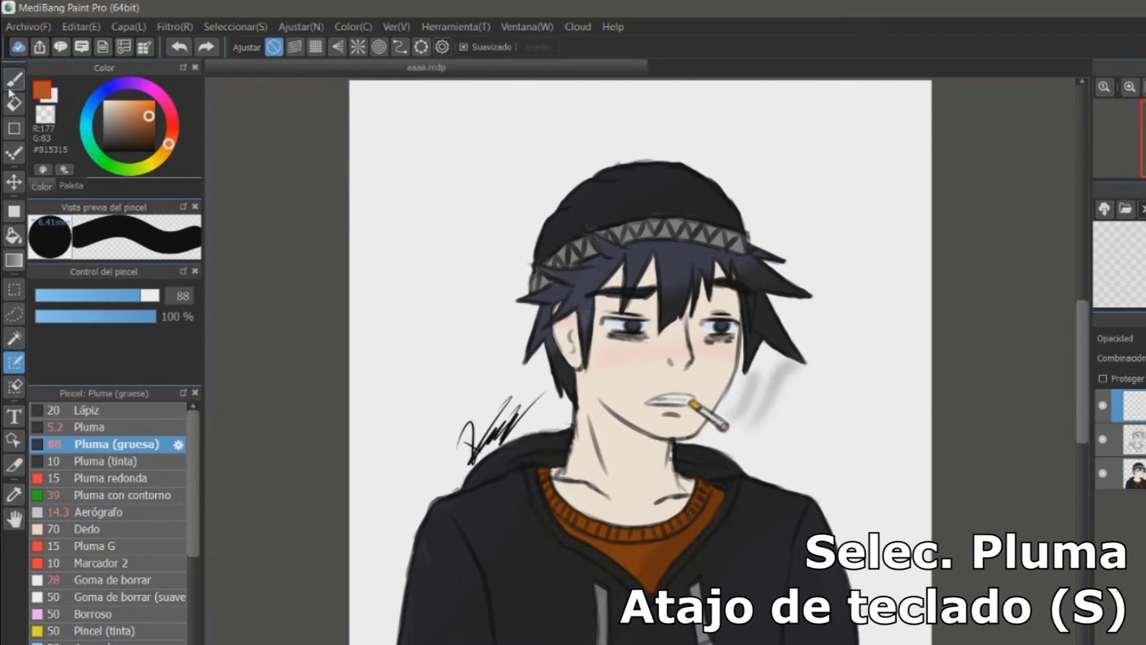
{"action": "left_click", "coordinate": [13, 103]}
{"action": "key", "text": "s"}
{"action": "mouse_move", "coordinate": [521, 176]}
{"action": "left_mouse_down"}
{"action": "mouse_move", "coordinate": [558, 388]}
{"action": "mouse_move", "coordinate": [829, 257]}
{"action": "mouse_move", "coordinate": [621, 526]}
{"action": "left_mouse_up"}
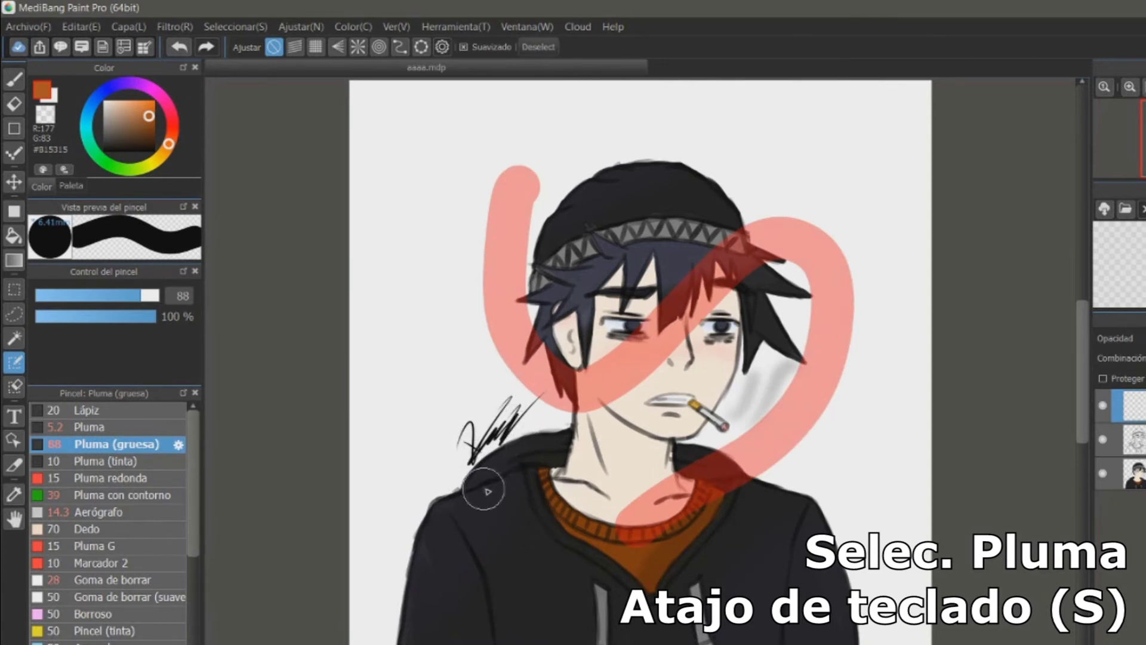
{"action": "left_click", "coordinate": [15, 314]}
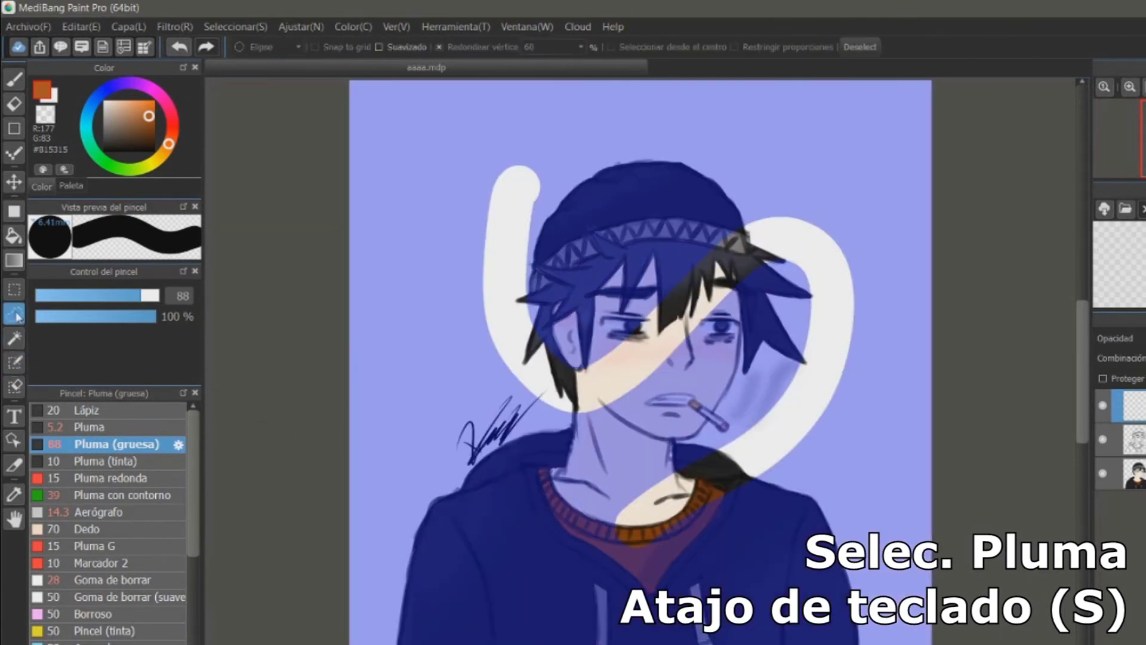
{"action": "key", "text": "b"}
{"action": "mouse_move", "coordinate": [506, 263]}
{"action": "left_mouse_down"}
{"action": "mouse_move", "coordinate": [519, 292]}
{"action": "mouse_move", "coordinate": [525, 170]}
{"action": "mouse_move", "coordinate": [506, 313]}
{"action": "mouse_move", "coordinate": [527, 424]}
{"action": "mouse_move", "coordinate": [523, 325]}
{"action": "mouse_move", "coordinate": [573, 322]}
{"action": "mouse_move", "coordinate": [627, 340]}
{"action": "left_mouse_up"}
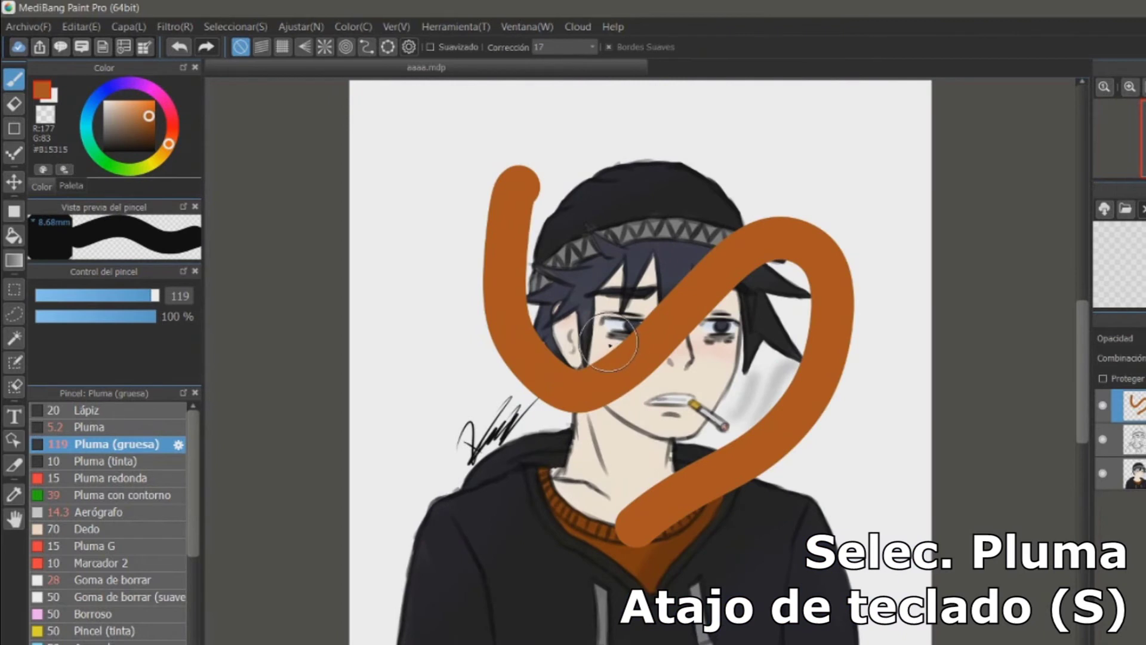
- Paint four separate selection strokes over the hair, hat and shoulder area with Selec. Pluma at size 119, and deselect them
{"action": "key", "text": "s"}
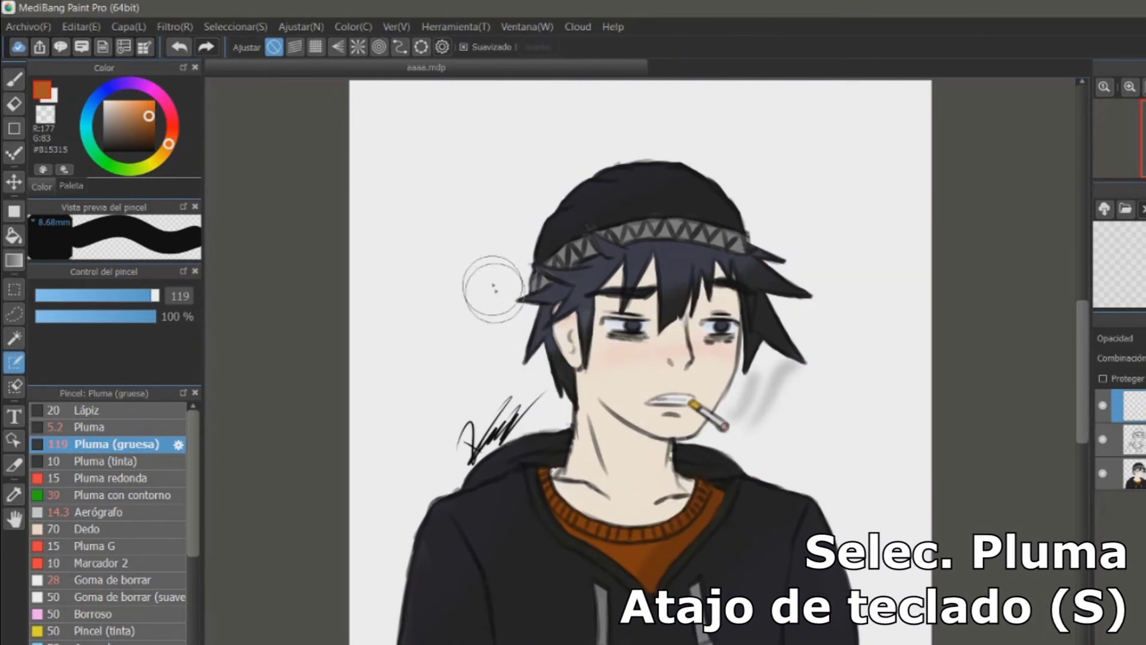
{"action": "left_click_drag", "start_coordinate": [465, 260], "coordinate": [581, 394]}
{"action": "left_click_drag", "start_coordinate": [519, 170], "coordinate": [632, 359]}
{"action": "left_click_drag", "start_coordinate": [654, 155], "coordinate": [770, 376]}
{"action": "left_click_drag", "start_coordinate": [829, 251], "coordinate": [827, 388]}
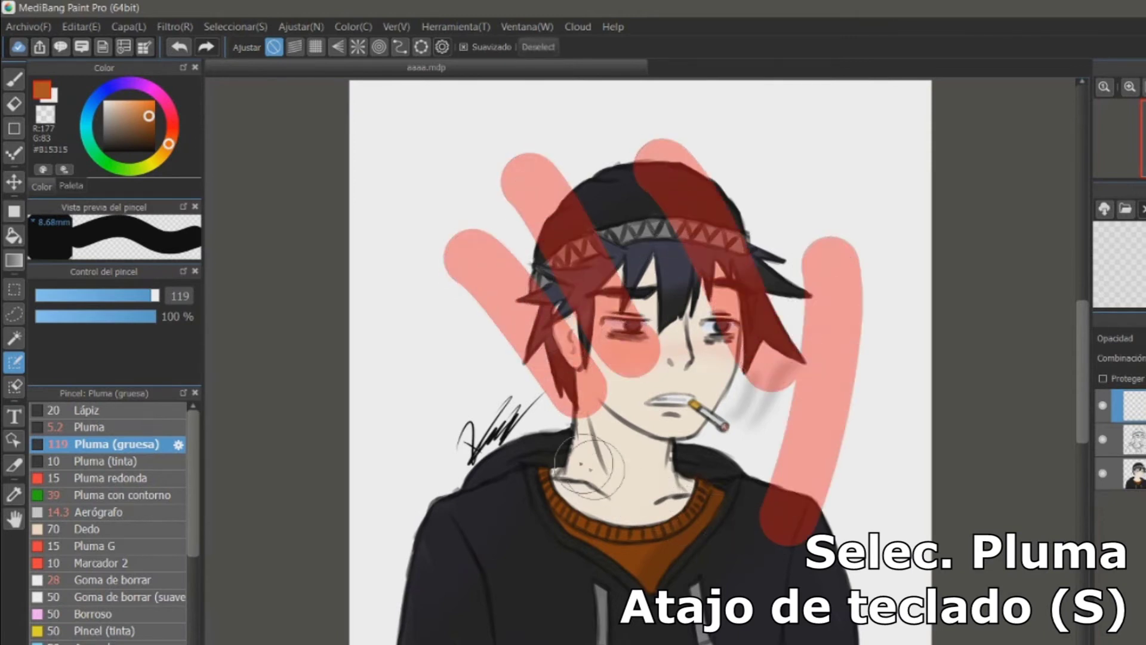
{"action": "key", "text": "ctrl+d"}
- With grid snapping on, paint two vertical and two horizontal selection bars across the character, turn snapping off and view the outline with the Select tool
{"action": "left_click", "coordinate": [314, 48]}
{"action": "left_click_drag", "start_coordinate": [491, 142], "coordinate": [491, 548]}
{"action": "left_click_drag", "start_coordinate": [755, 158], "coordinate": [774, 533]}
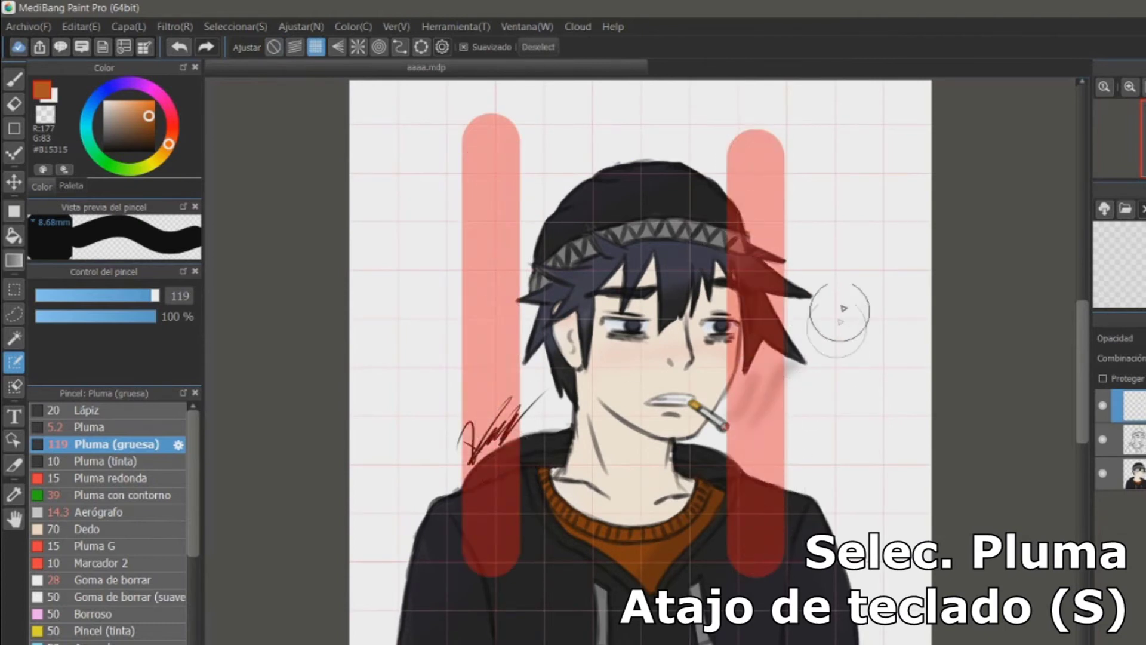
{"action": "left_click_drag", "start_coordinate": [837, 284], "coordinate": [388, 283]}
{"action": "left_click_drag", "start_coordinate": [846, 430], "coordinate": [389, 430]}
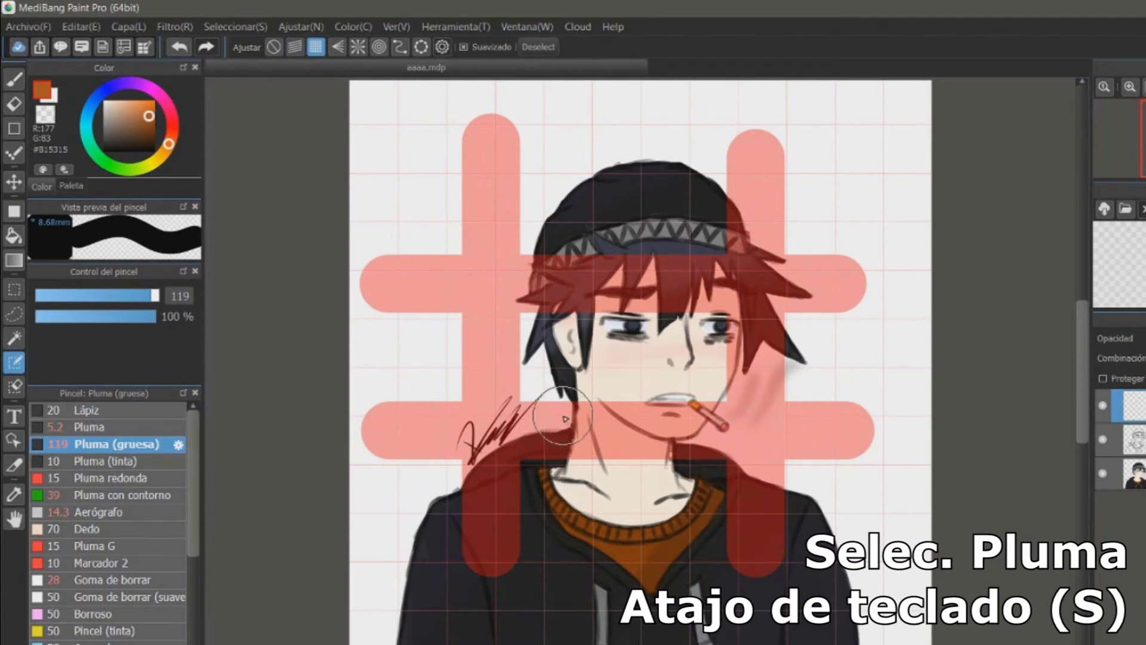
{"action": "left_click", "coordinate": [273, 47]}
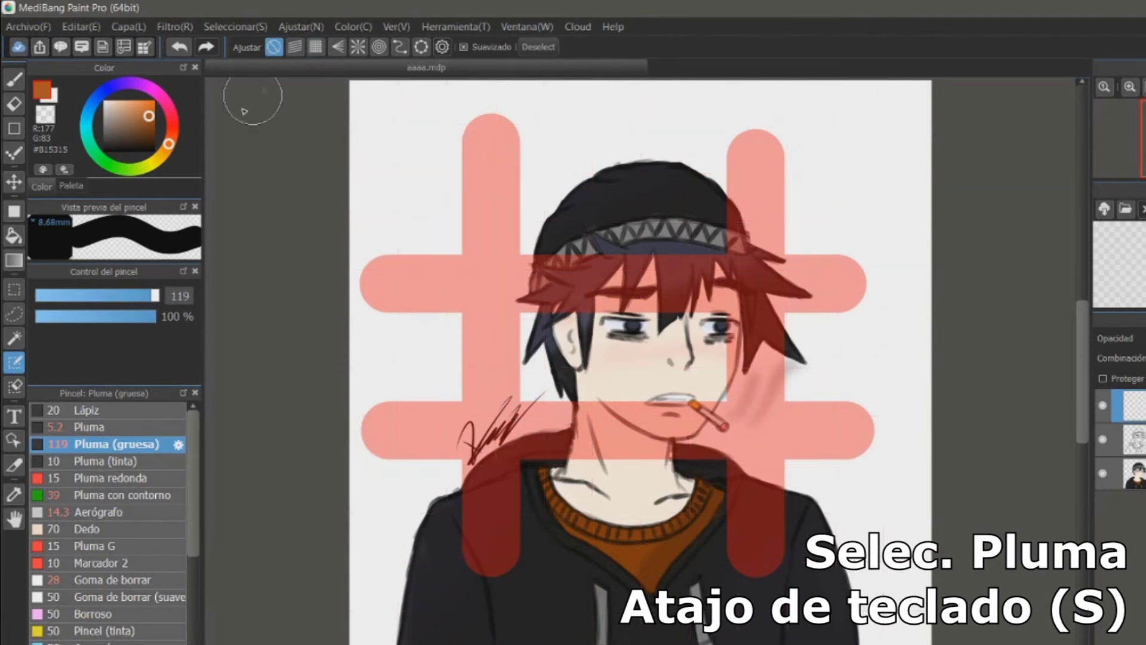
{"action": "left_click", "coordinate": [14, 290]}
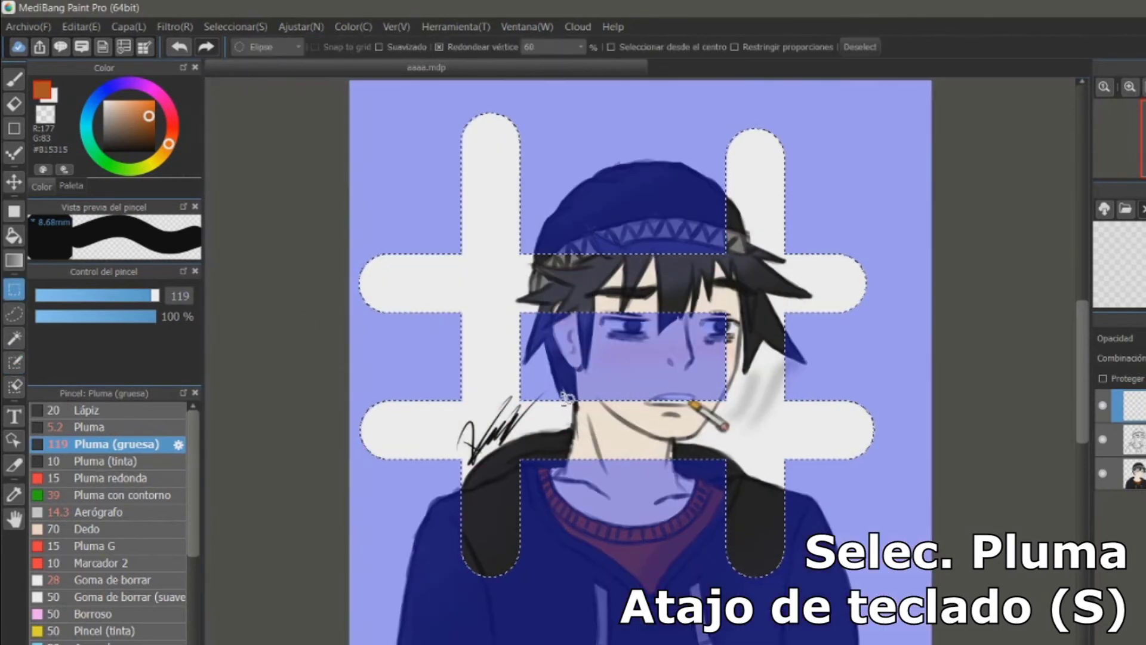
- Paint three parallel diagonal selection strokes across the head and hat with Selec. Pluma, snapping turned off
{"action": "key", "text": "s"}
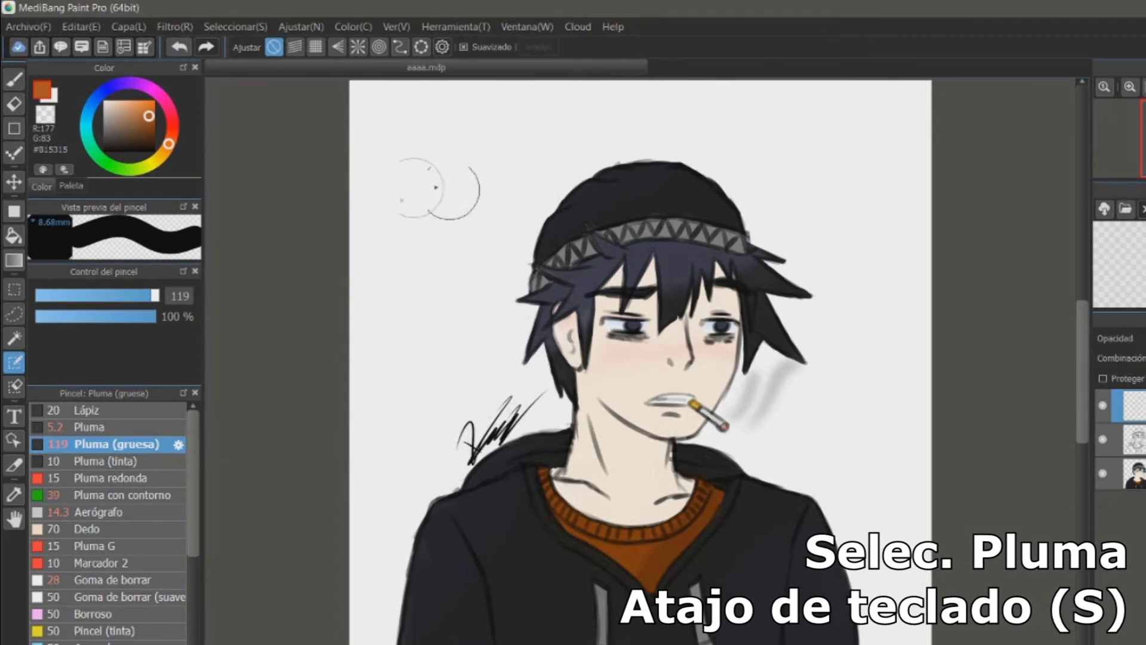
{"action": "left_click_drag", "start_coordinate": [438, 255], "coordinate": [605, 420]}
{"action": "left_click_drag", "start_coordinate": [531, 173], "coordinate": [741, 376]}
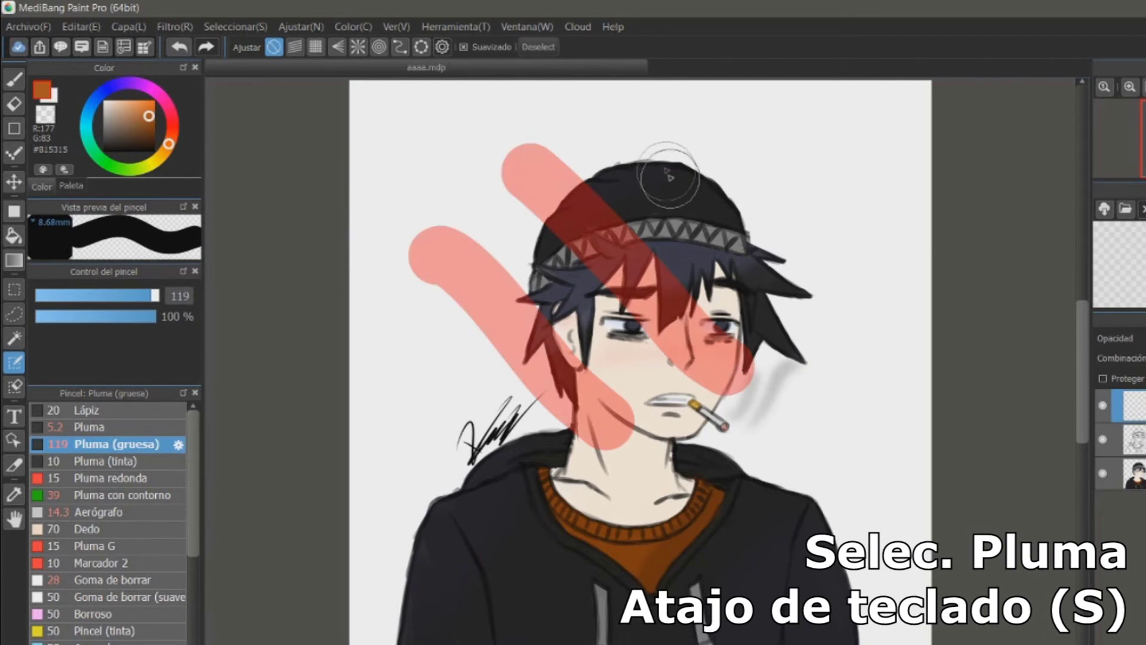
{"action": "left_click_drag", "start_coordinate": [656, 149], "coordinate": [868, 358]}
- Erase diagonal bands across the three painted selection strokes with Selec. Borrador and switch to the Lasso tool
{"action": "key", "text": "shift+s"}
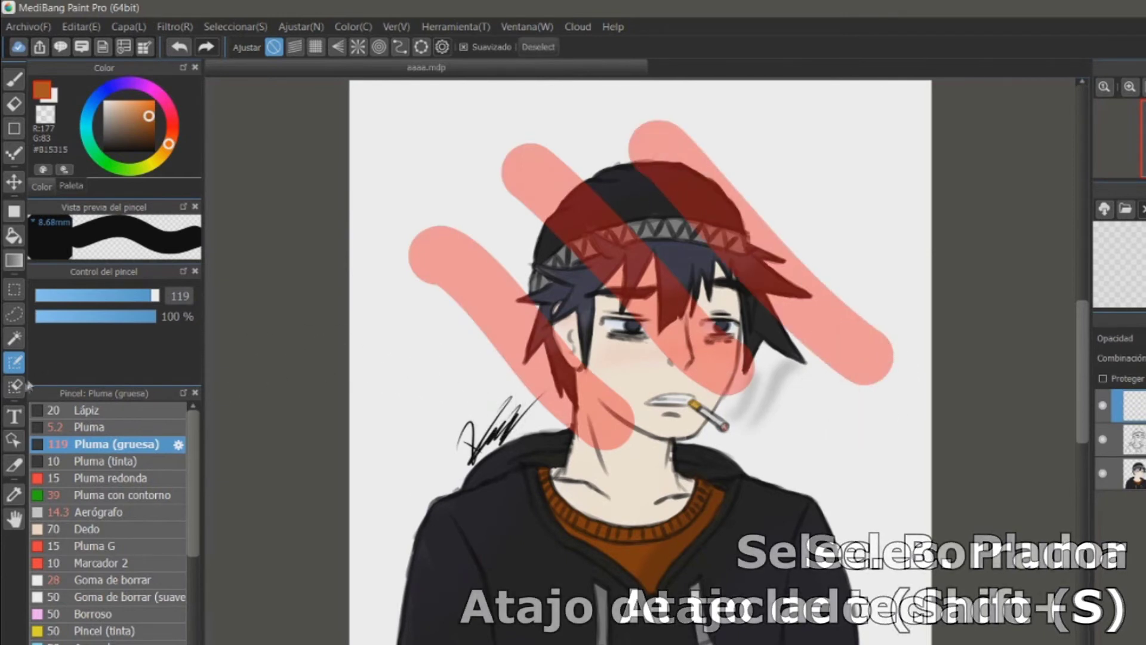
{"action": "left_click_drag", "start_coordinate": [466, 348], "coordinate": [837, 118]}
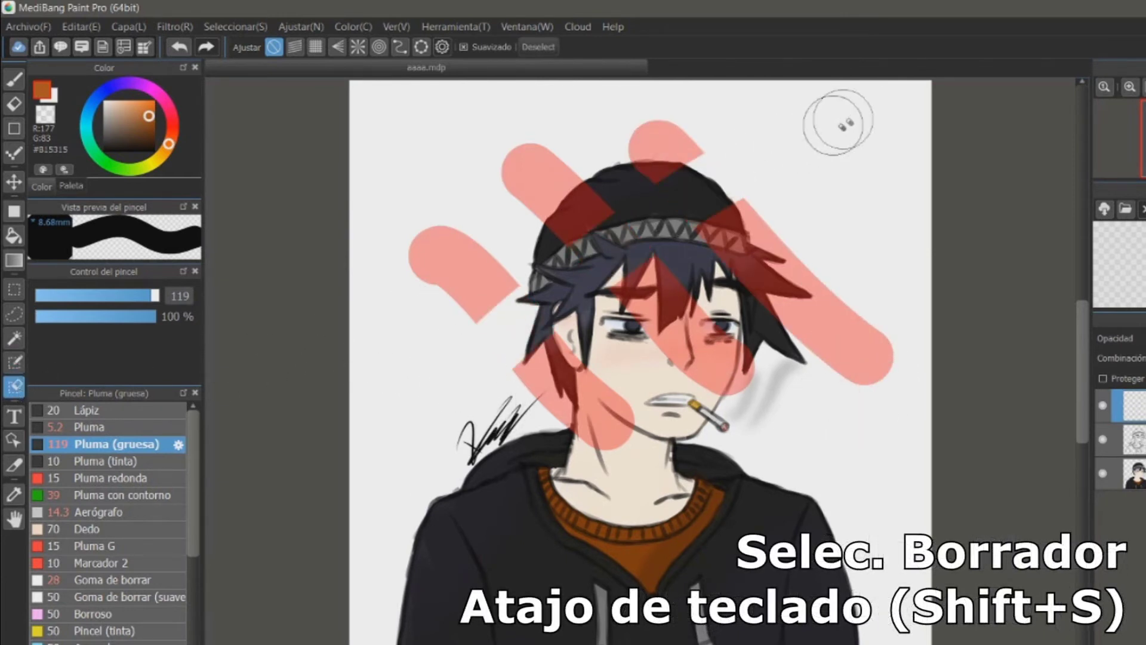
{"action": "left_click_drag", "start_coordinate": [830, 251], "coordinate": [609, 453]}
{"action": "left_click", "coordinate": [15, 316]}
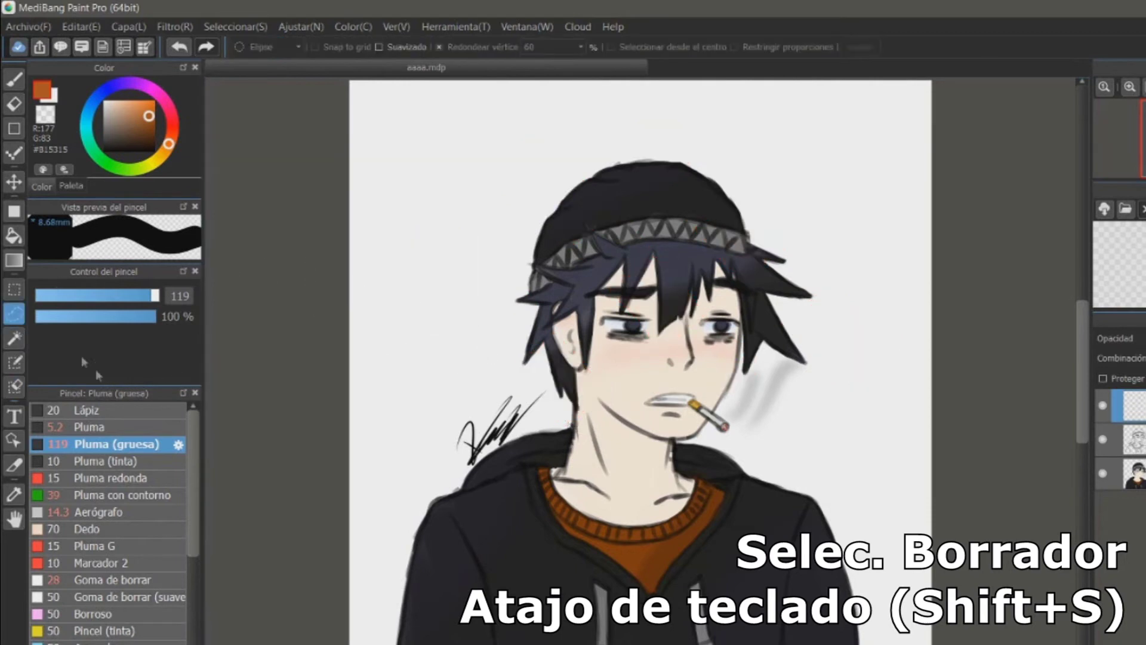
- With Selec. Pluma, paint a thick Pluma (gruesa) selection stroke beside the hat and a tapered Pluma (tinta) stroke across it at size 44
{"action": "left_click", "coordinate": [27, 361]}
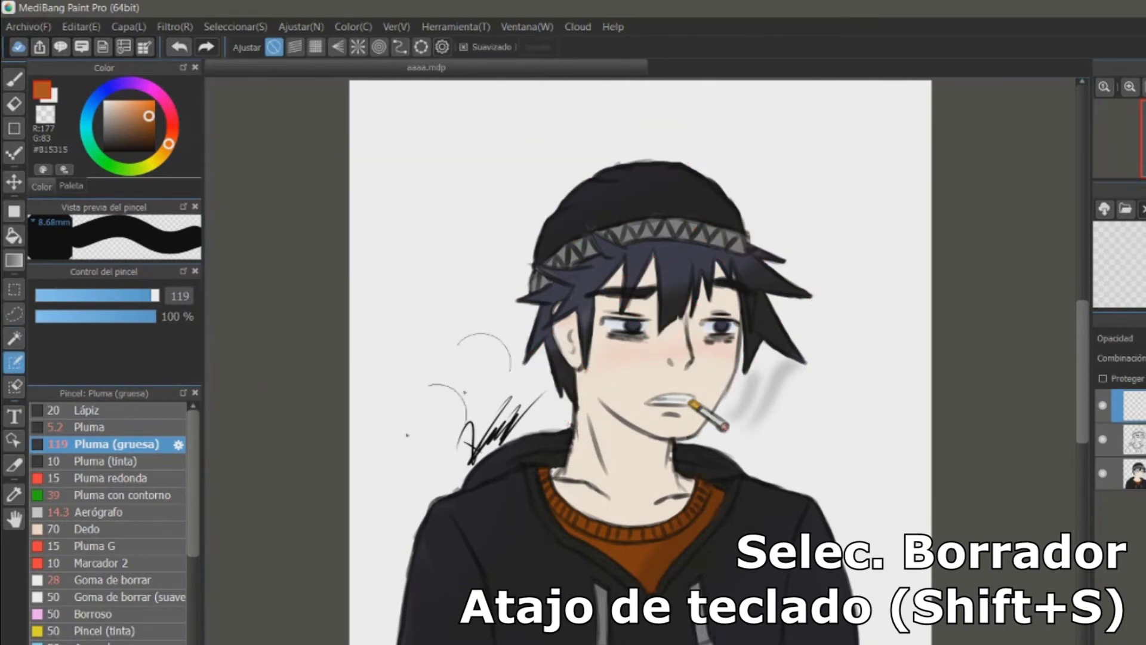
{"action": "scroll", "coordinate": [194, 458], "scroll_direction": "down", "scroll_amount": 2}
{"action": "scroll", "coordinate": [195, 450], "scroll_direction": "up", "scroll_amount": 2}
{"action": "left_click_drag", "start_coordinate": [388, 226], "coordinate": [597, 102]}
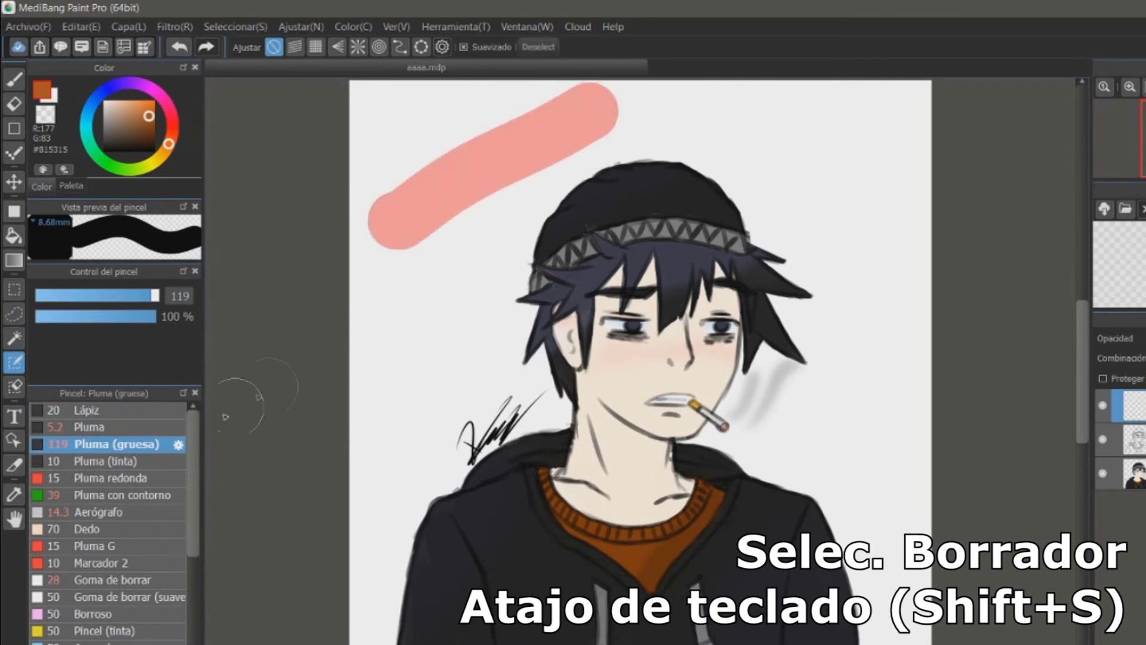
{"action": "left_click", "coordinate": [121, 460]}
{"action": "left_click_drag", "start_coordinate": [761, 110], "coordinate": [397, 379]}
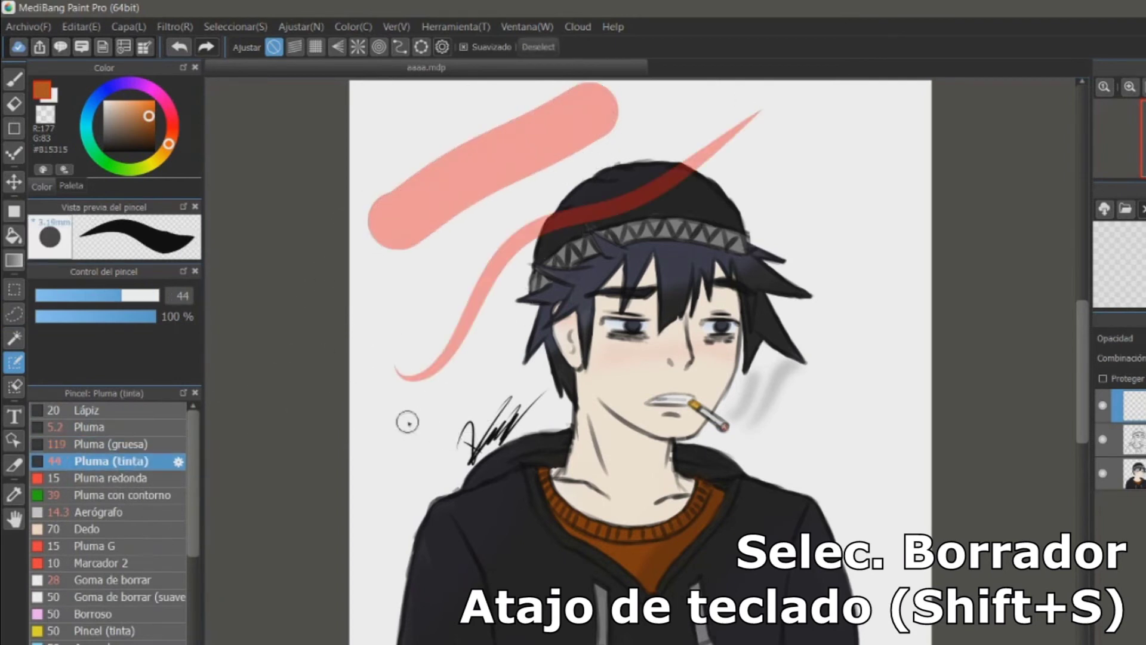
- Paint a soft diagonal selection from the shoulder across the face to beyond the hair using Aerógrafo at size 229
{"action": "left_click", "coordinate": [126, 513]}
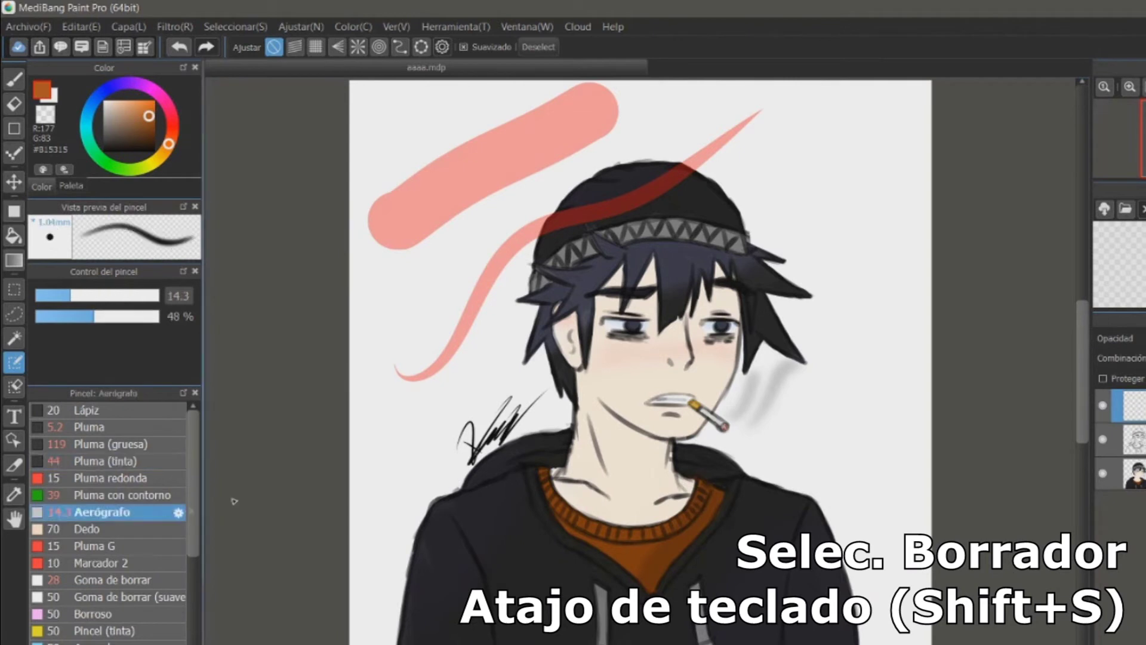
{"action": "key", "text": "bracketright"}
{"action": "mouse_move", "coordinate": [487, 526]}
{"action": "left_mouse_down"}
{"action": "mouse_move", "coordinate": [793, 218]}
{"action": "mouse_move", "coordinate": [830, 224]}
{"action": "left_mouse_up"}
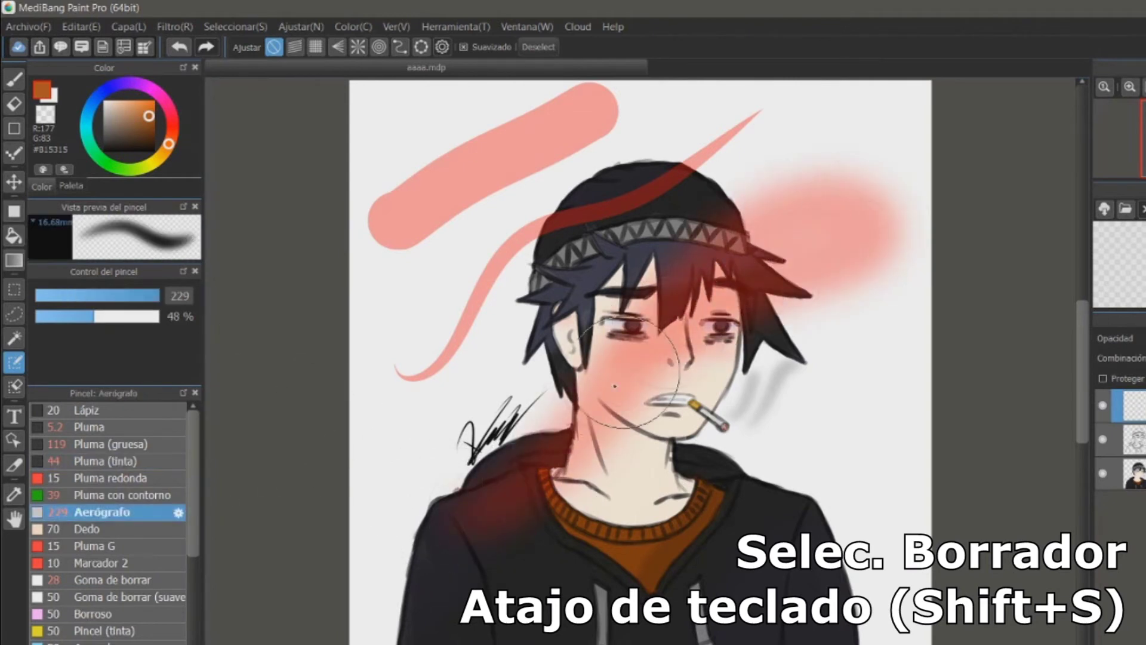
- With Selec. Borrador, erase parts of the thick and tapered selection strokes using Pluma (tinta) and the soft Aerógrafo at size 229
{"action": "left_click", "coordinate": [15, 391]}
{"action": "mouse_move", "coordinate": [408, 166]}
{"action": "left_mouse_down"}
{"action": "mouse_move", "coordinate": [679, 487]}
{"action": "mouse_move", "coordinate": [395, 143]}
{"action": "left_mouse_up"}
{"action": "key", "text": "ctrl+z"}
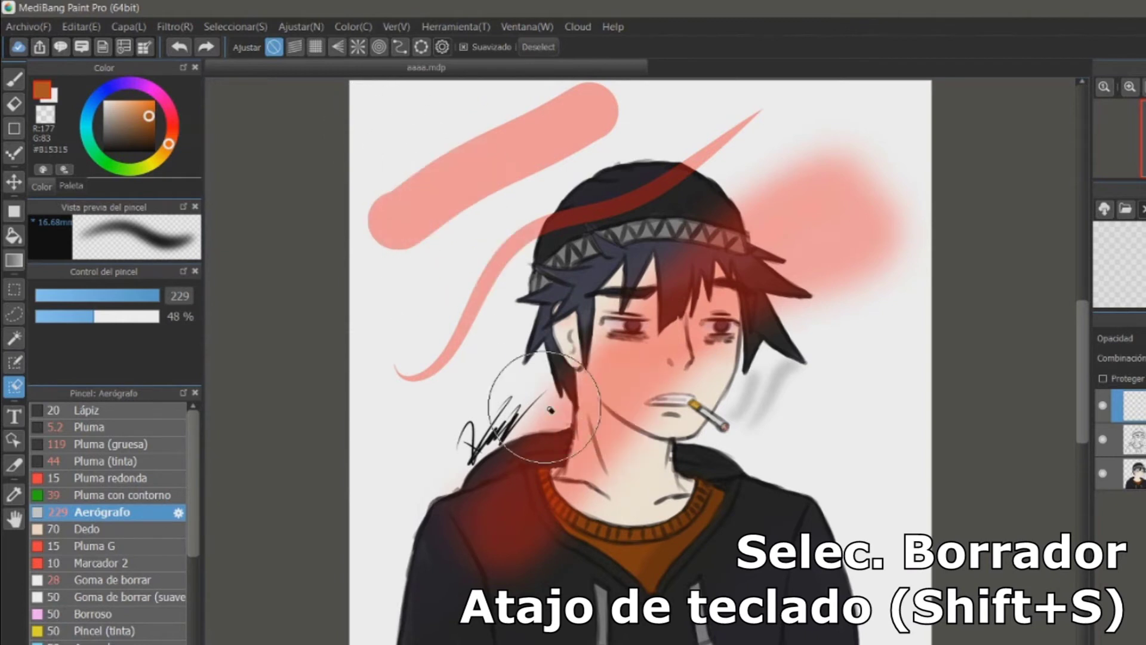
{"action": "left_click", "coordinate": [109, 466]}
{"action": "mouse_move", "coordinate": [425, 153]}
{"action": "left_mouse_down"}
{"action": "mouse_move", "coordinate": [570, 274]}
{"action": "mouse_move", "coordinate": [442, 223]}
{"action": "left_mouse_up"}
{"action": "left_click", "coordinate": [114, 512]}
{"action": "mouse_move", "coordinate": [475, 319]}
{"action": "left_mouse_down"}
{"action": "mouse_move", "coordinate": [601, 178]}
{"action": "mouse_move", "coordinate": [530, 240]}
{"action": "mouse_move", "coordinate": [542, 285]}
{"action": "mouse_move", "coordinate": [554, 166]}
{"action": "left_mouse_up"}
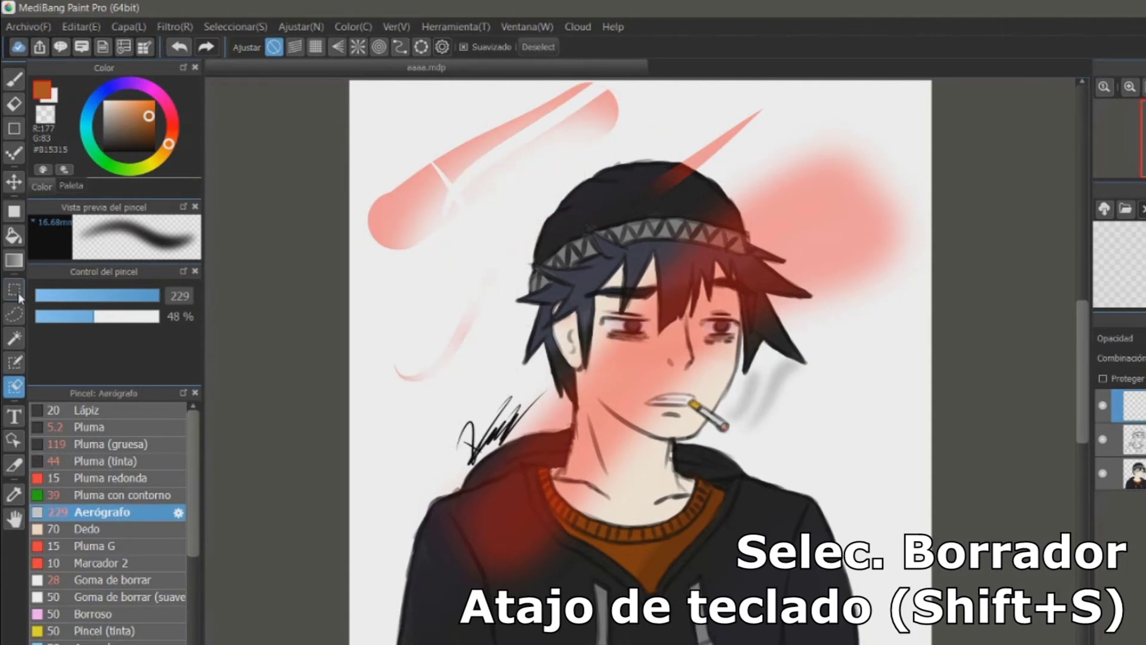
- View the soft-edged selection, paint orange Aerógrafo strokes through its diagonal band and deselect
{"action": "left_click", "coordinate": [18, 292]}
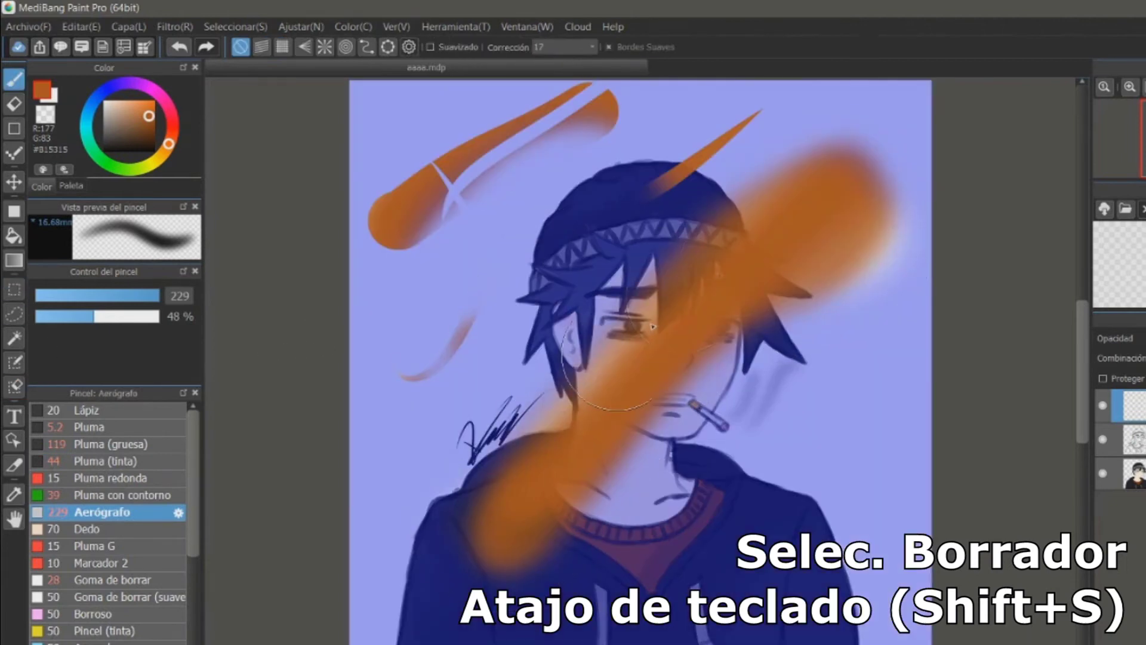
{"action": "mouse_move", "coordinate": [656, 298]}
{"action": "left_mouse_down"}
{"action": "mouse_move", "coordinate": [508, 478]}
{"action": "mouse_move", "coordinate": [689, 260]}
{"action": "left_mouse_up"}
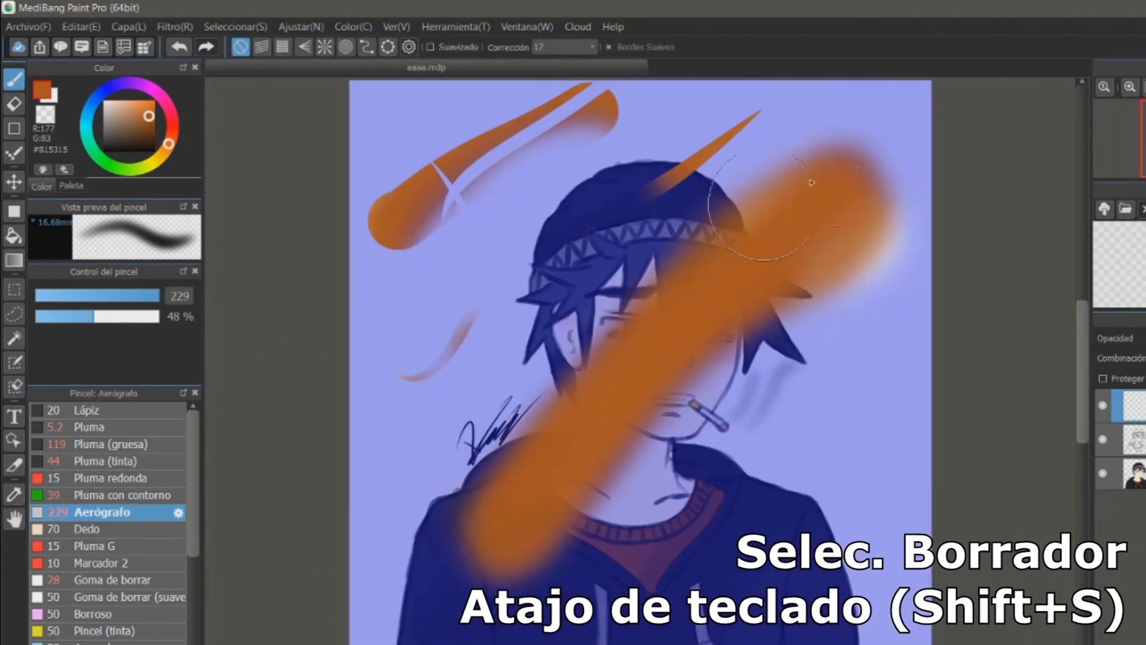
{"action": "left_click_drag", "start_coordinate": [740, 226], "coordinate": [835, 256]}
{"action": "key", "text": "ctrl+d"}
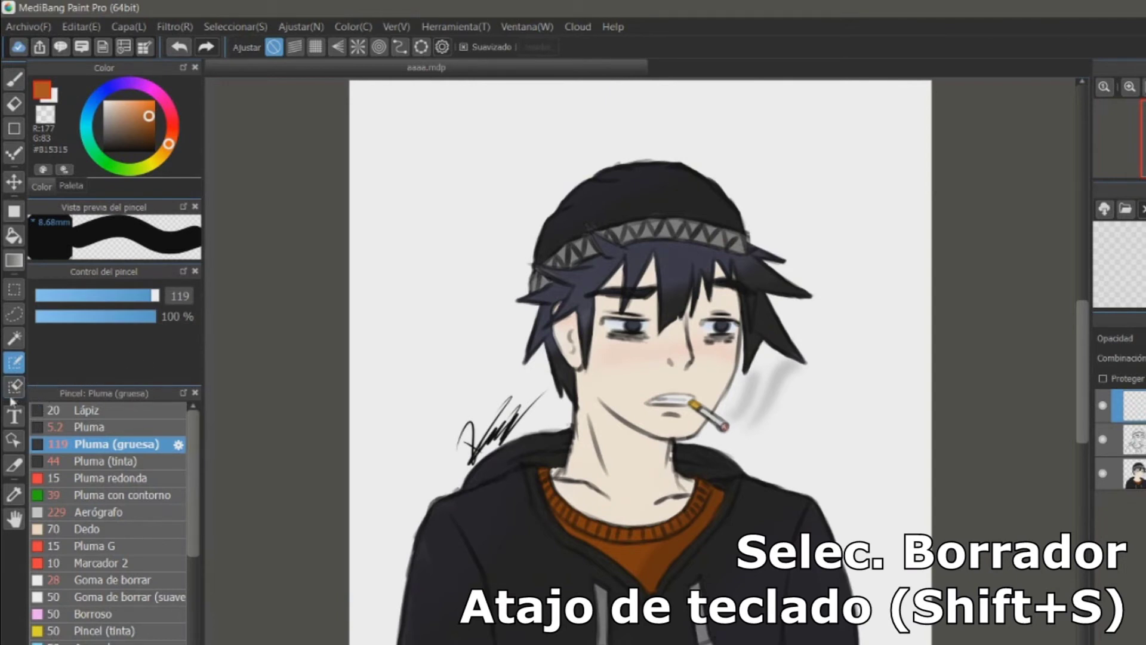
- Activate the Text tool with the whole canvas in view
{"action": "left_click", "coordinate": [16, 421]}
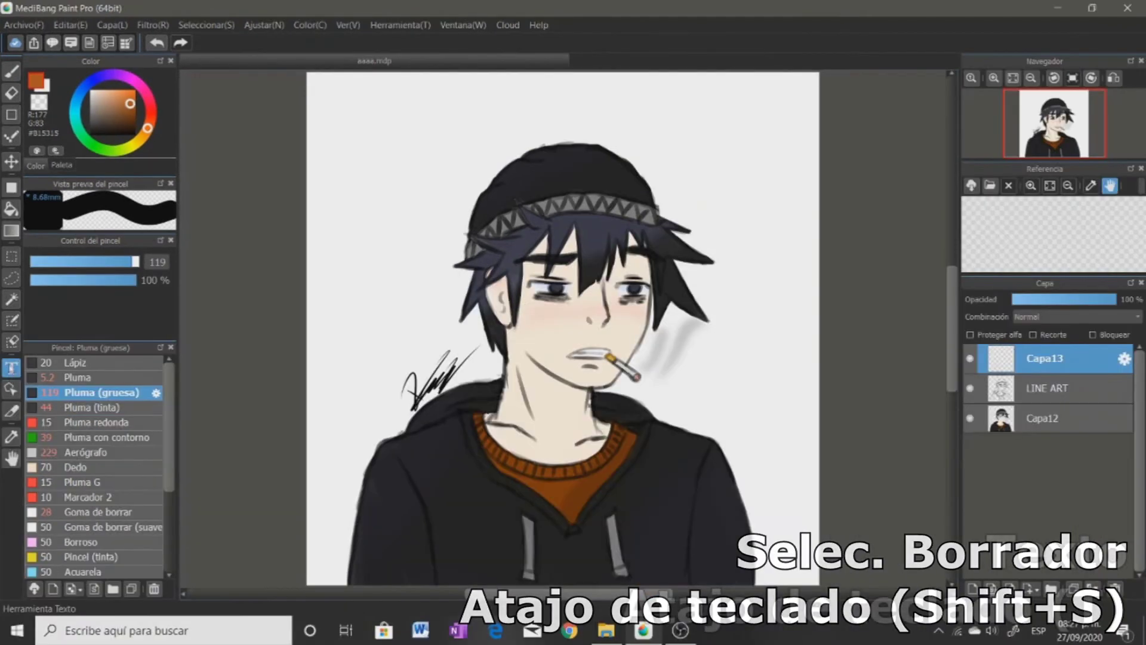
{"action": "left_click", "coordinate": [1031, 78]}
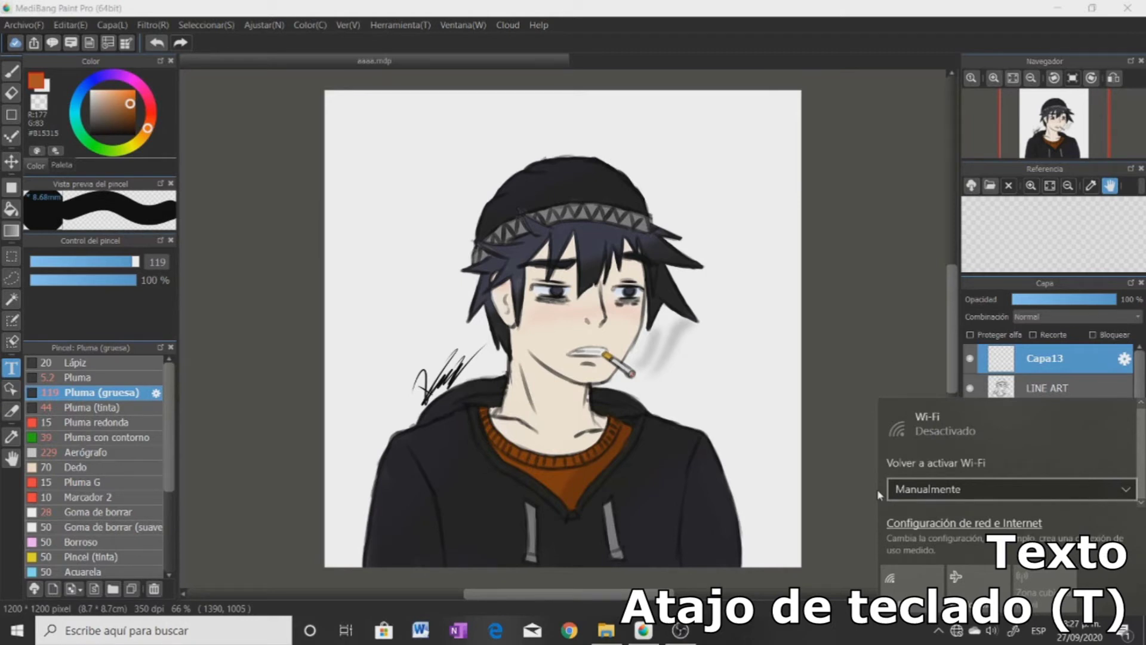
{"action": "left_click", "coordinate": [726, 180]}
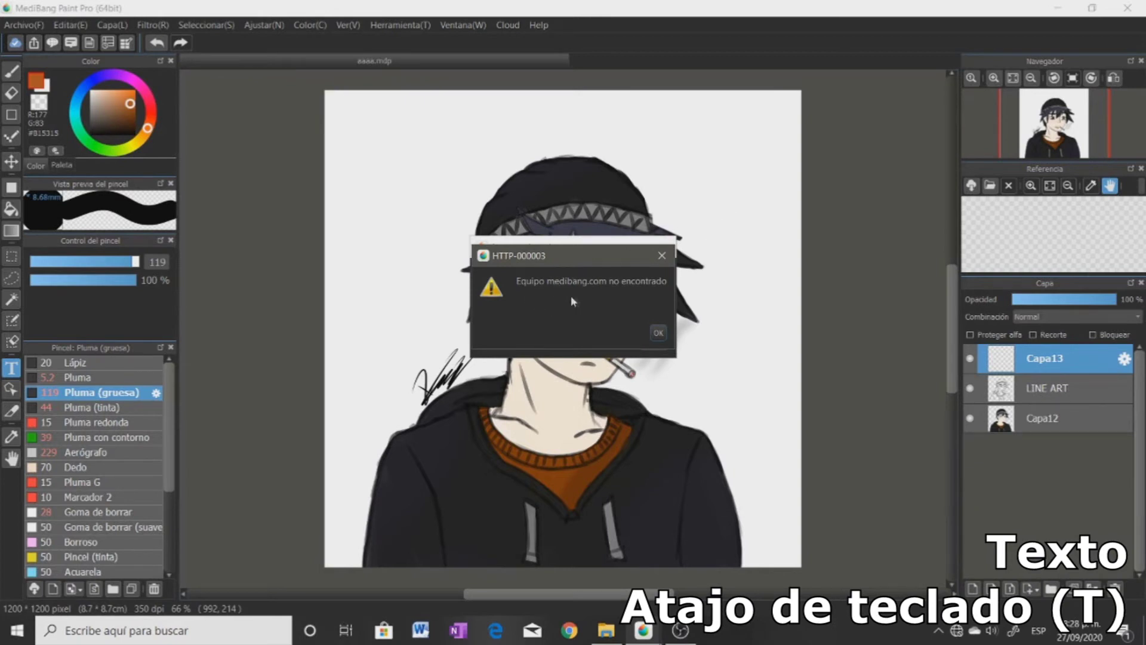
{"action": "left_click", "coordinate": [658, 333]}
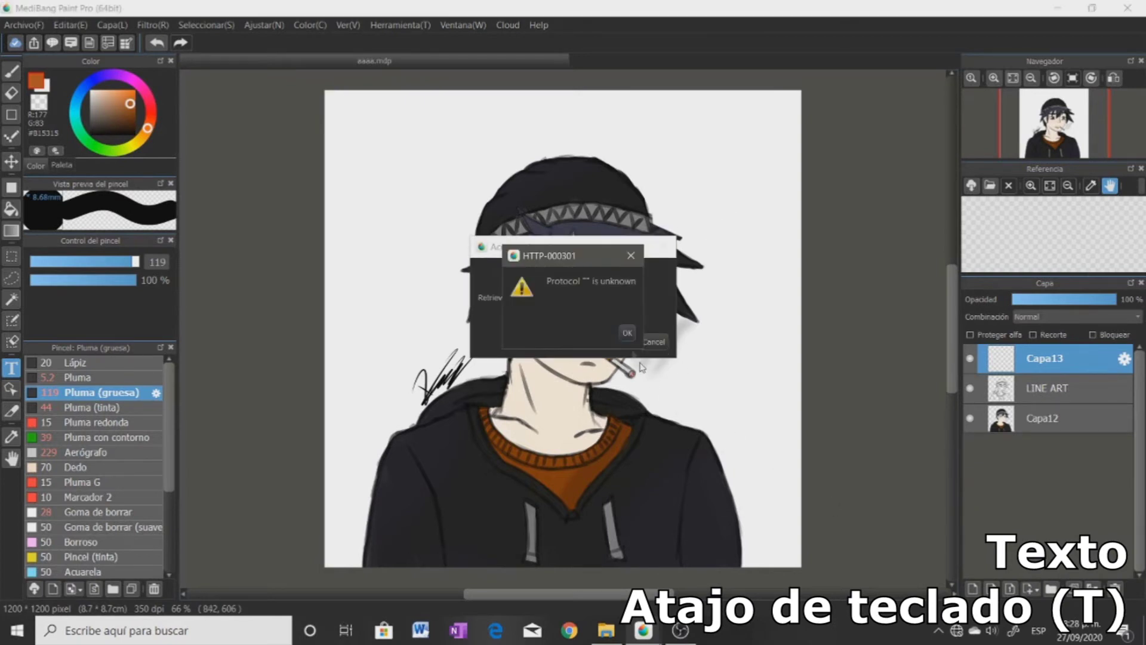
{"action": "left_click", "coordinate": [627, 332]}
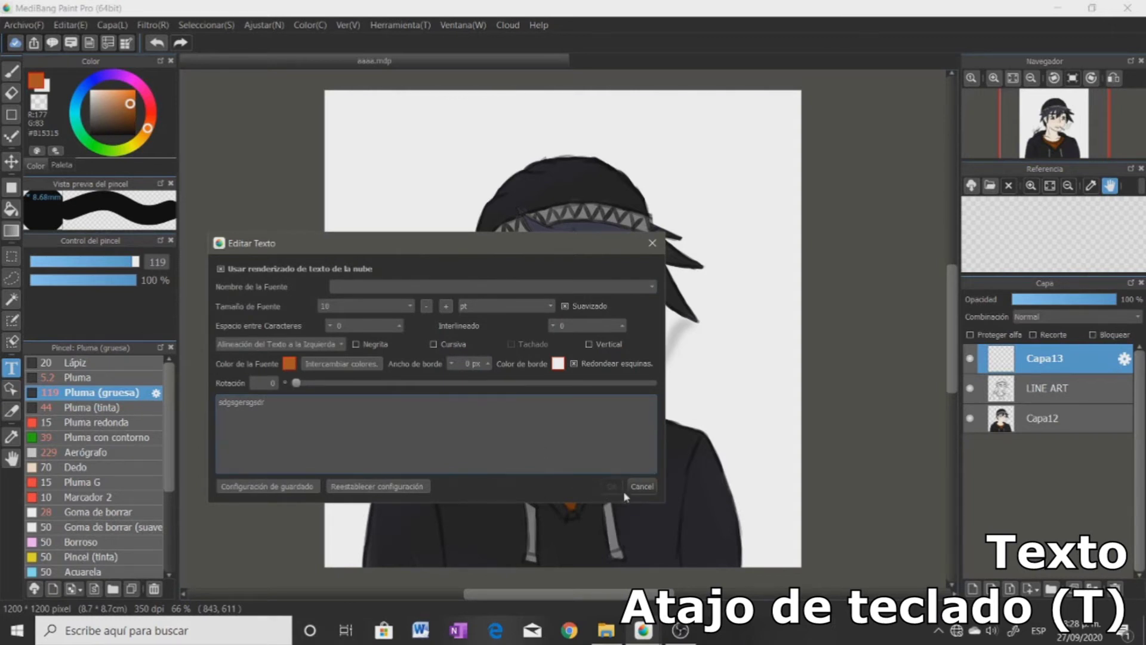
{"action": "left_click", "coordinate": [642, 486]}
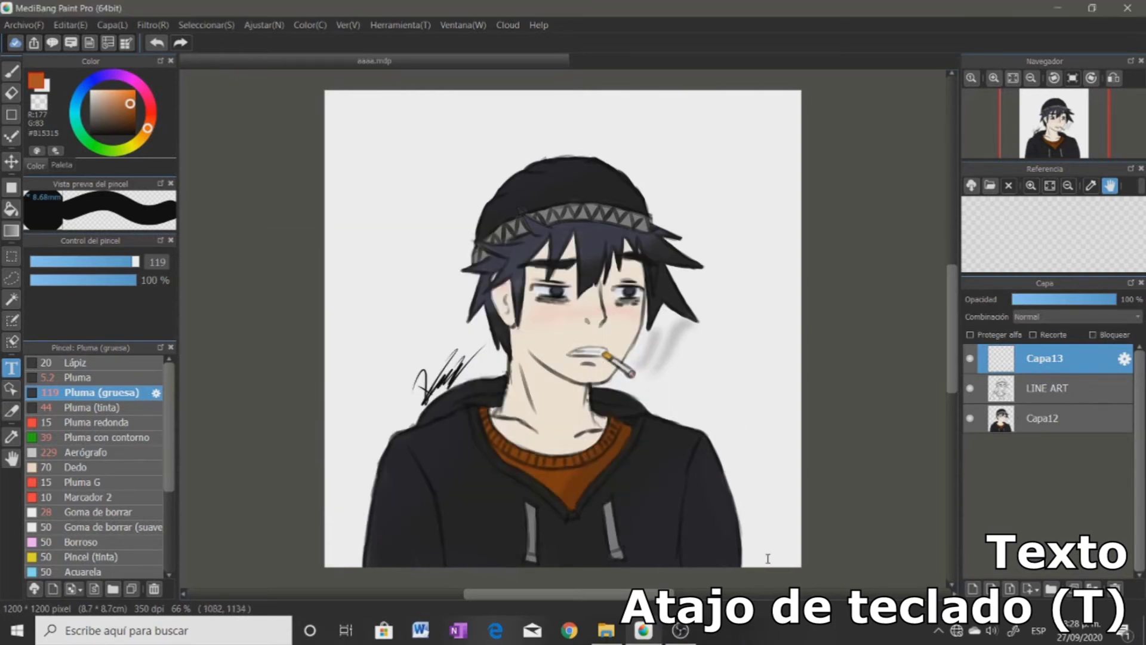
- Turn the network connection back on and add the text "it doesn't make sense" beside the hat in VF-Edo at 10 pt
{"action": "left_click", "coordinate": [956, 635]}
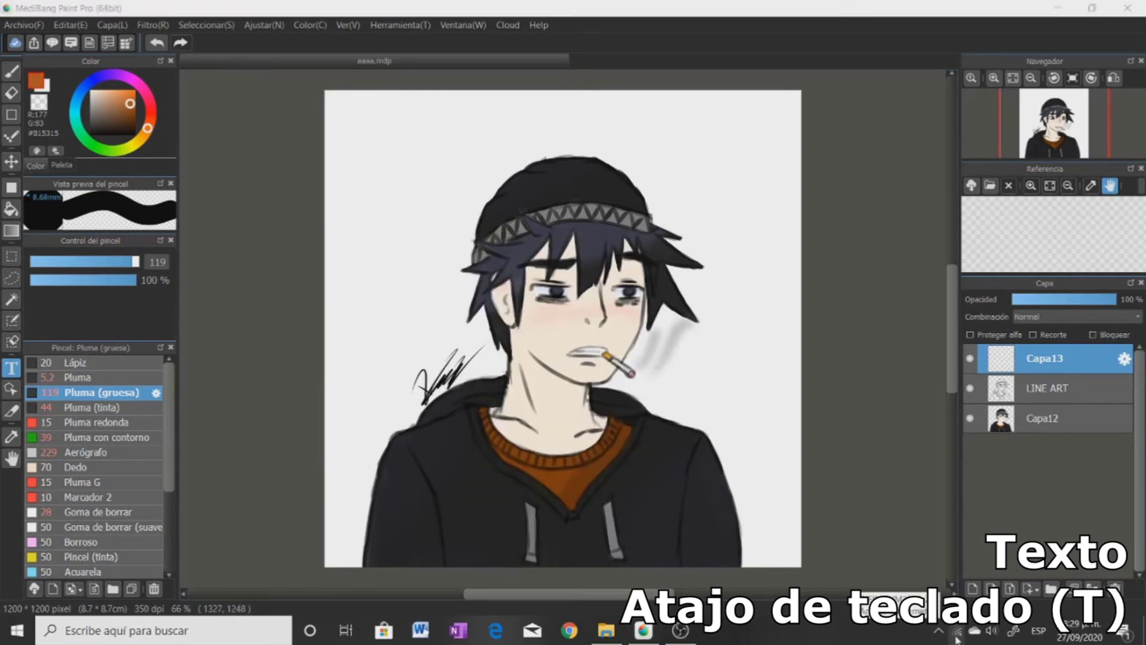
{"action": "left_click", "coordinate": [669, 160]}
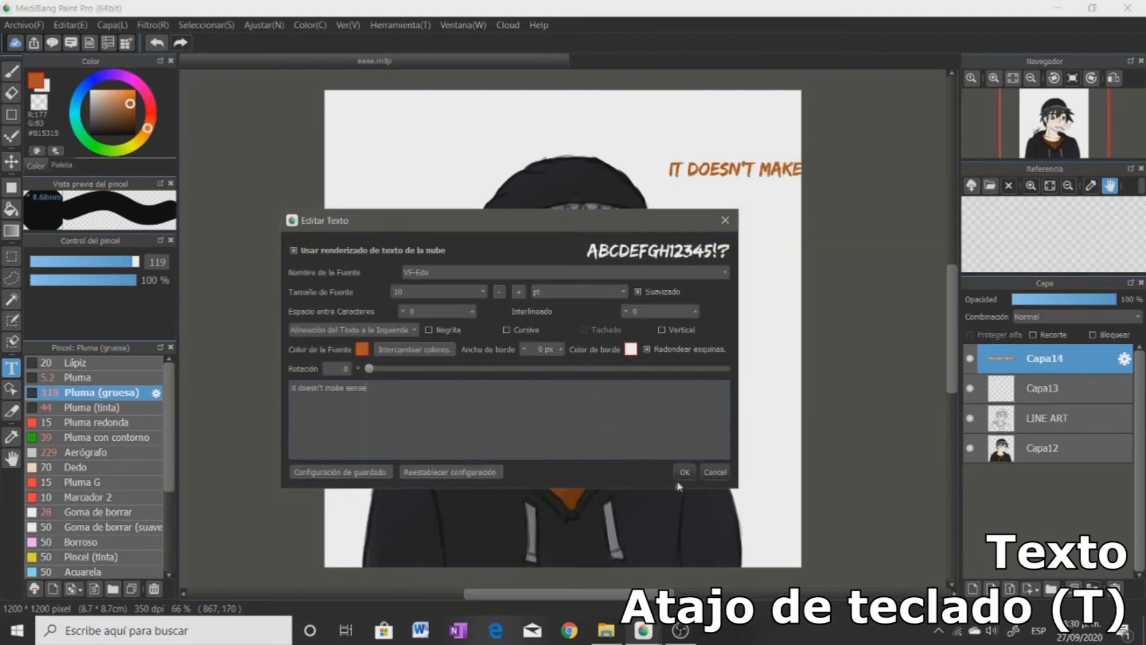
{"action": "left_click", "coordinate": [684, 472]}
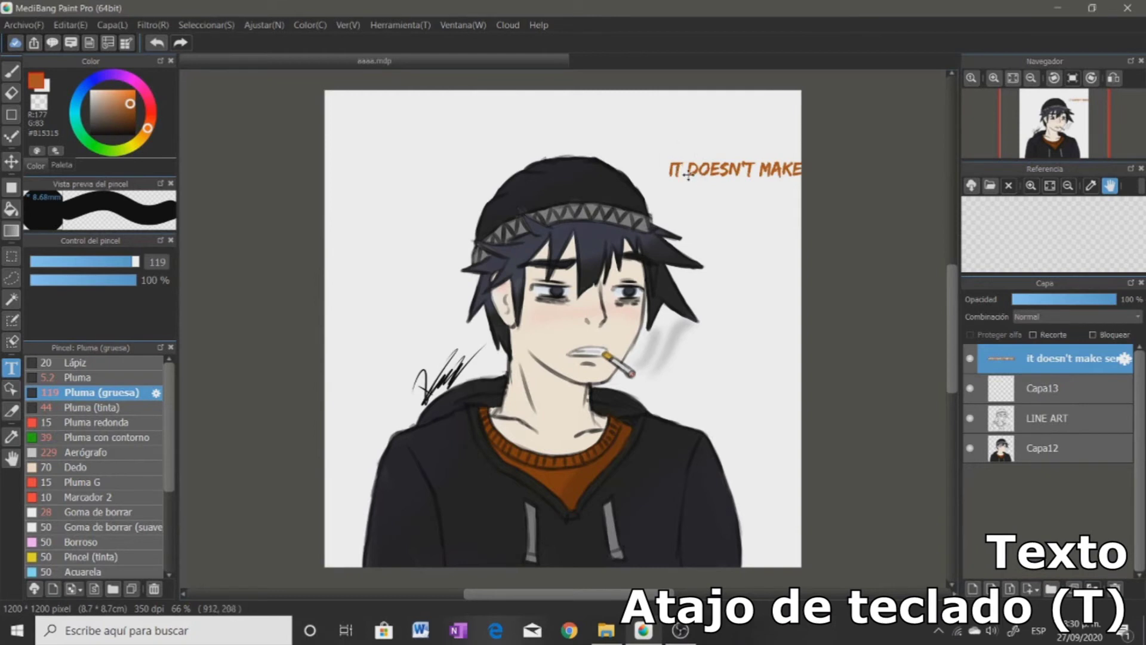
- Move the text leftward over the hat so that the whole phrase fits on the canvas
{"action": "left_click", "coordinate": [11, 161]}
{"action": "left_click_drag", "start_coordinate": [724, 274], "coordinate": [646, 276]}
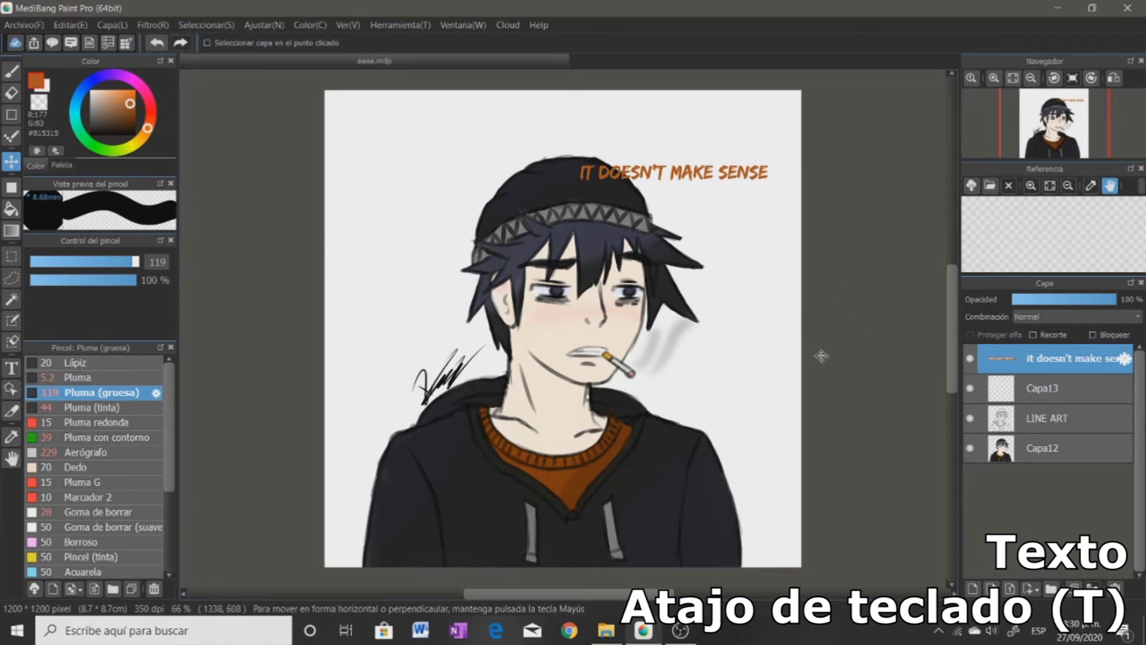
{"action": "key", "text": "t"}
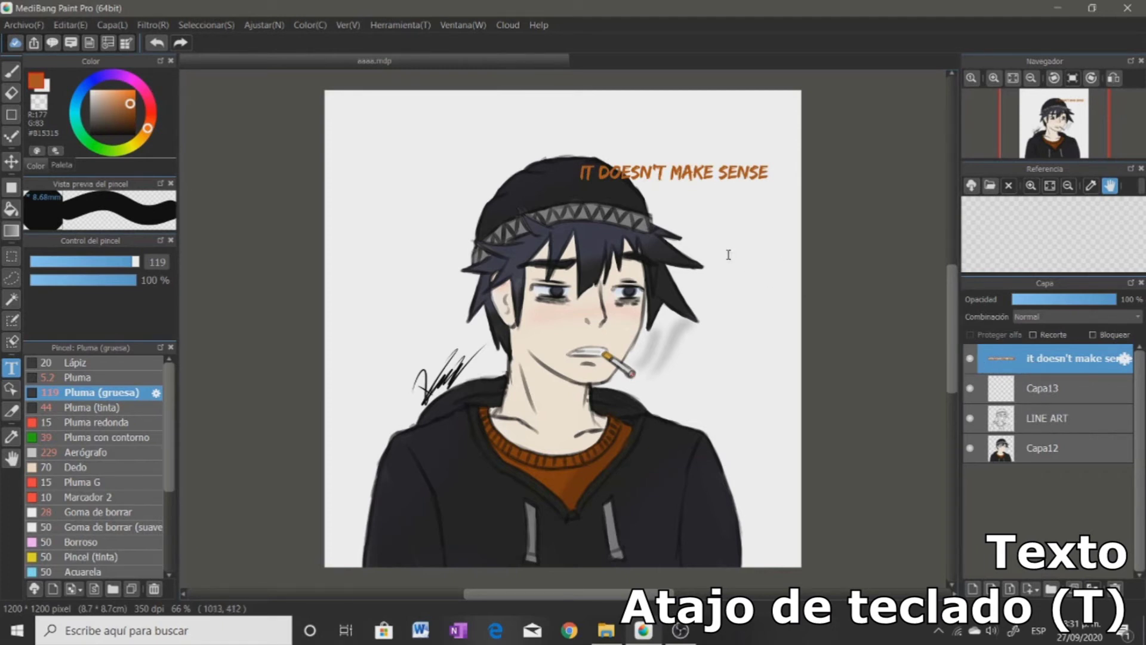
{"action": "left_click", "coordinate": [715, 350]}
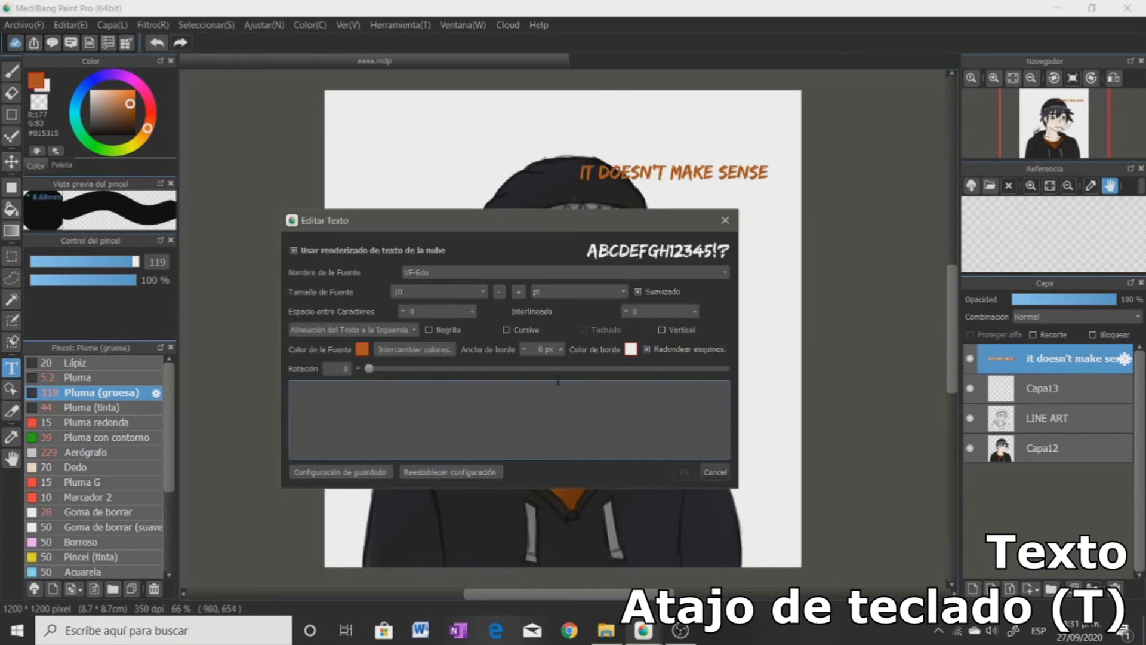
{"action": "left_click", "coordinate": [725, 221]}
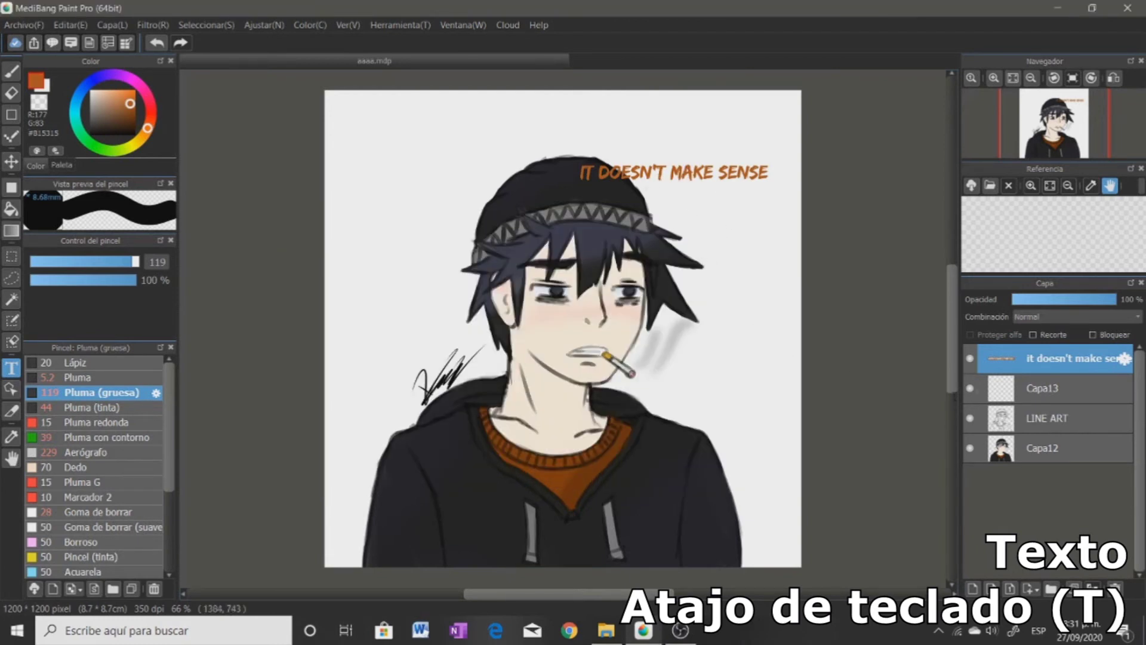
- Reopen the existing text layer for editing and change its font to a bold Japanese FOT typeface
{"action": "double_click", "coordinate": [1001, 360]}
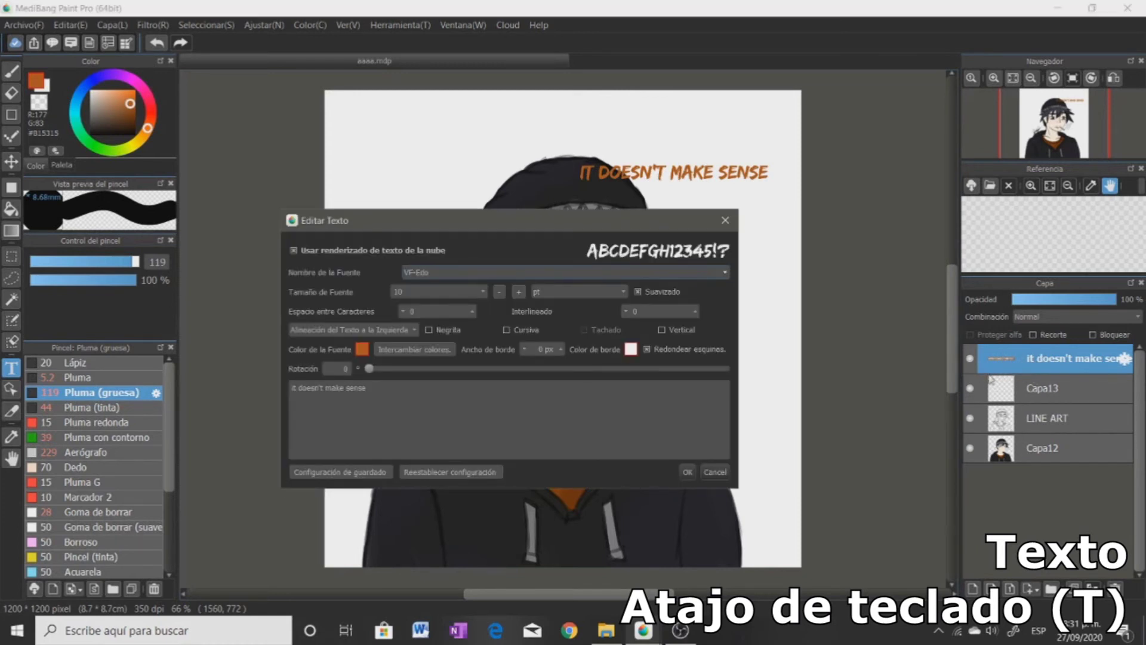
{"action": "left_click_drag", "start_coordinate": [492, 222], "coordinate": [523, 304]}
{"action": "left_click", "coordinate": [473, 360]}
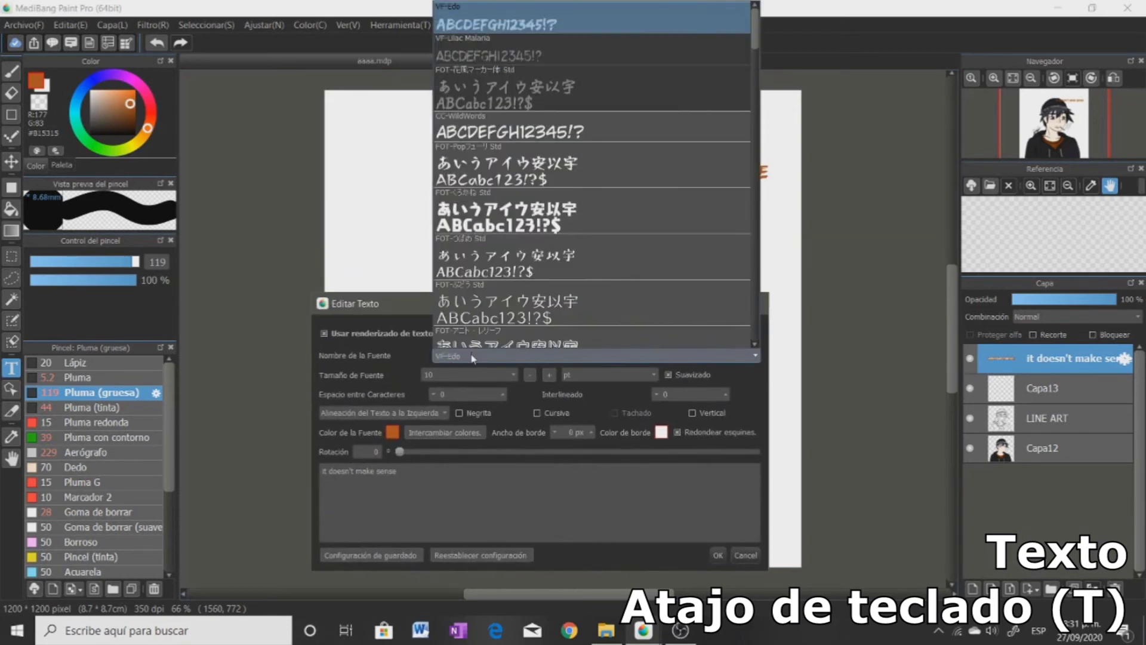
{"action": "left_click", "coordinate": [475, 359]}
{"action": "left_click", "coordinate": [477, 361]}
{"action": "scroll", "coordinate": [627, 173], "scroll_direction": "down", "scroll_amount": 6}
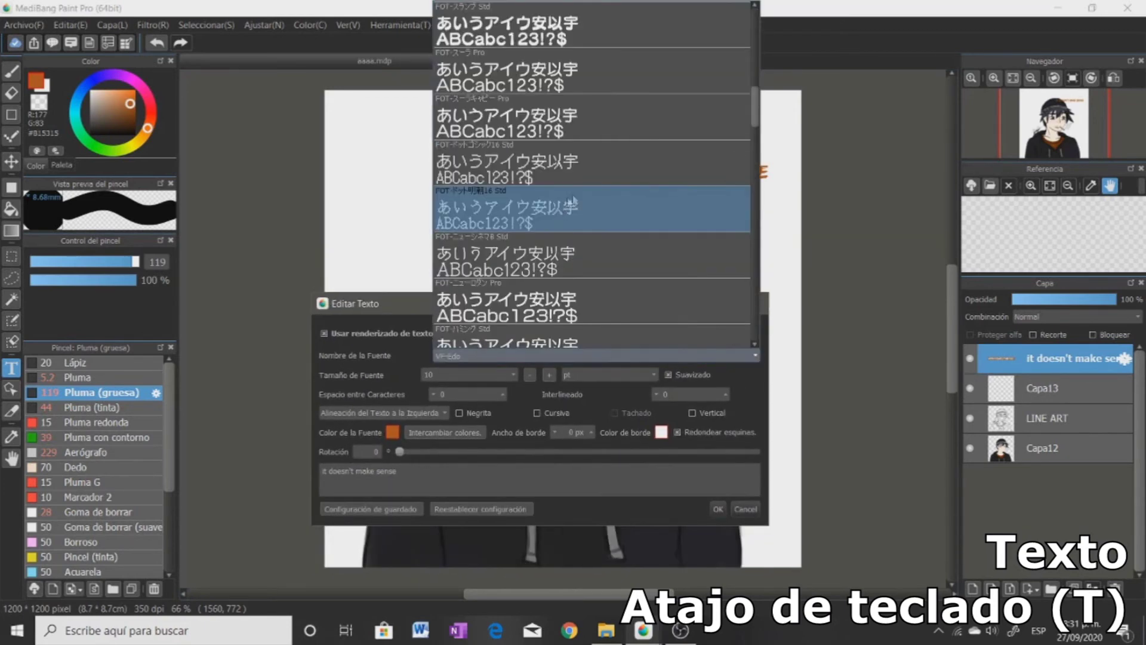
{"action": "left_click", "coordinate": [629, 92]}
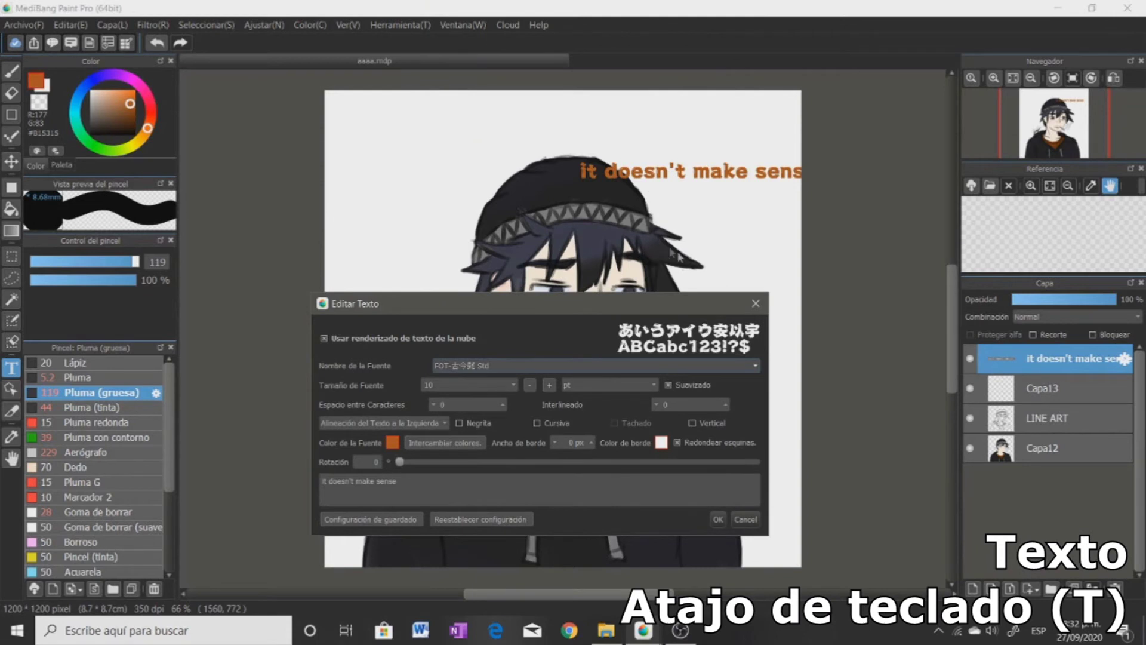
- Try the VF-Zero & Zero Is font and VF-Armalite Rifle on the text
{"action": "left_click", "coordinate": [548, 365]}
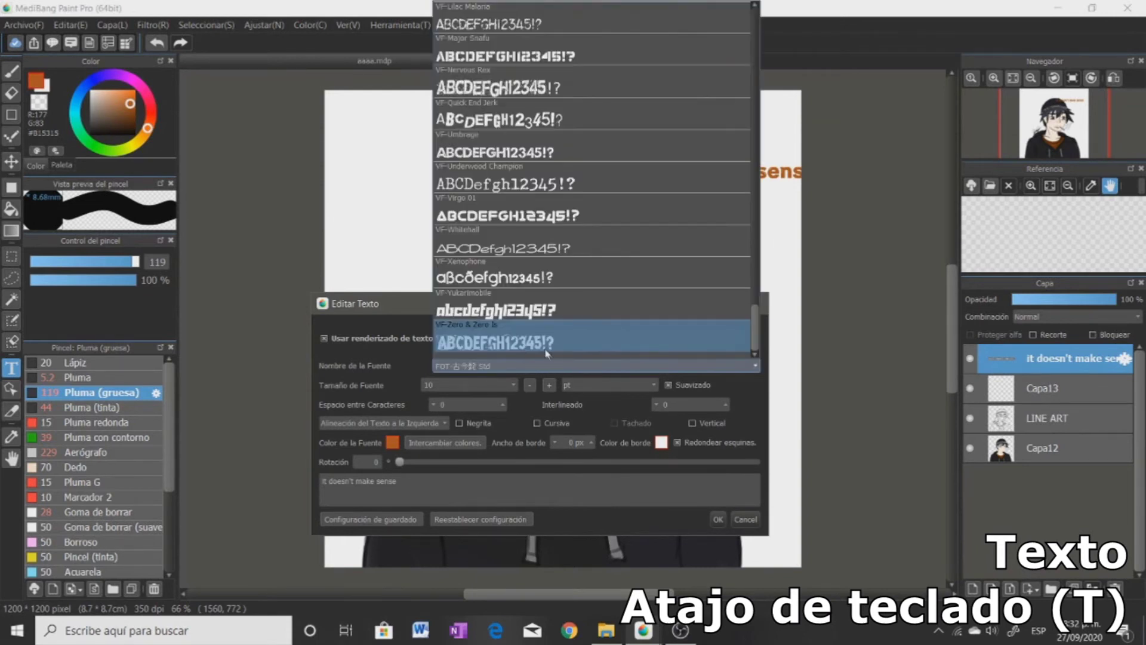
{"action": "left_click", "coordinate": [542, 345]}
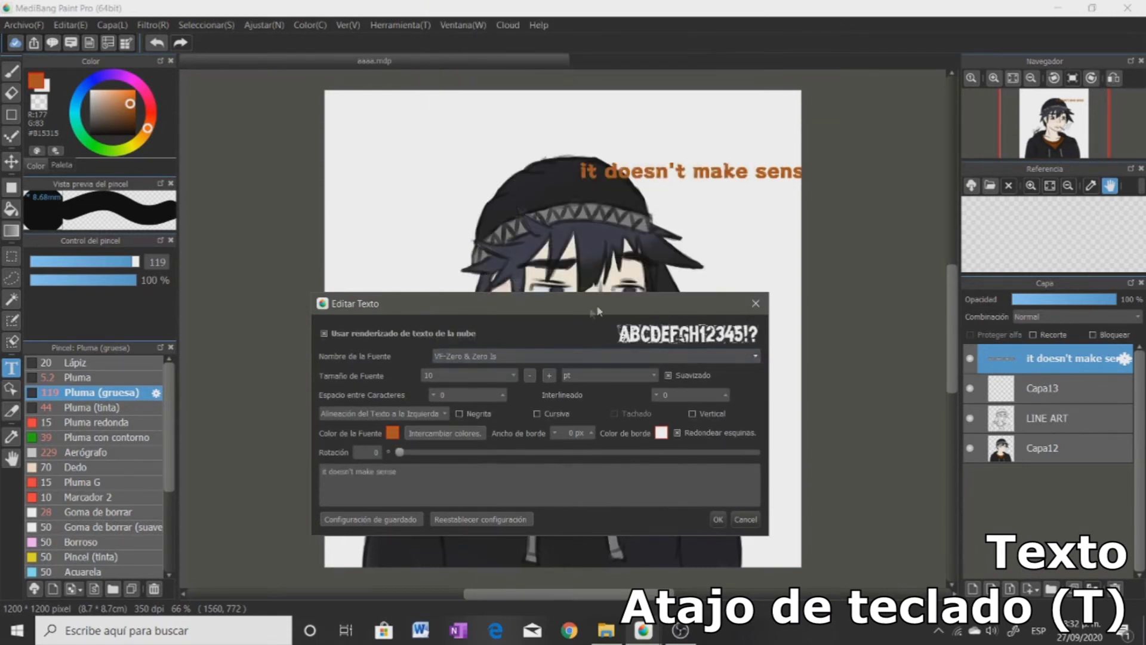
{"action": "left_click", "coordinate": [638, 356]}
{"action": "left_click_drag", "start_coordinate": [756, 325], "coordinate": [742, 256]}
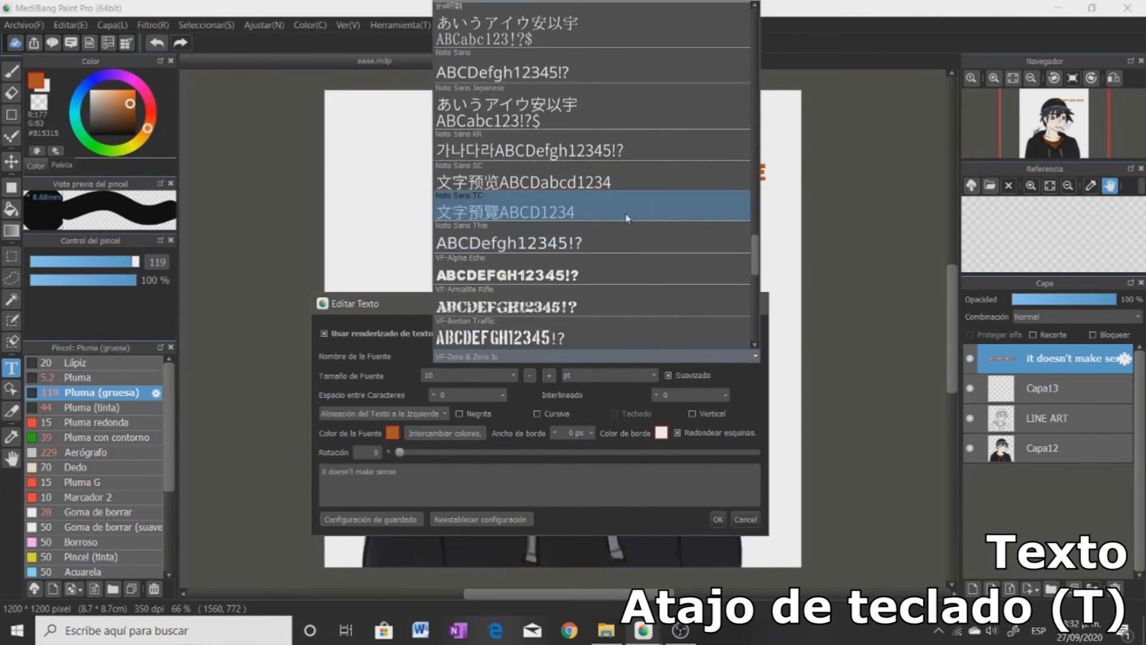
{"action": "left_click", "coordinate": [563, 307]}
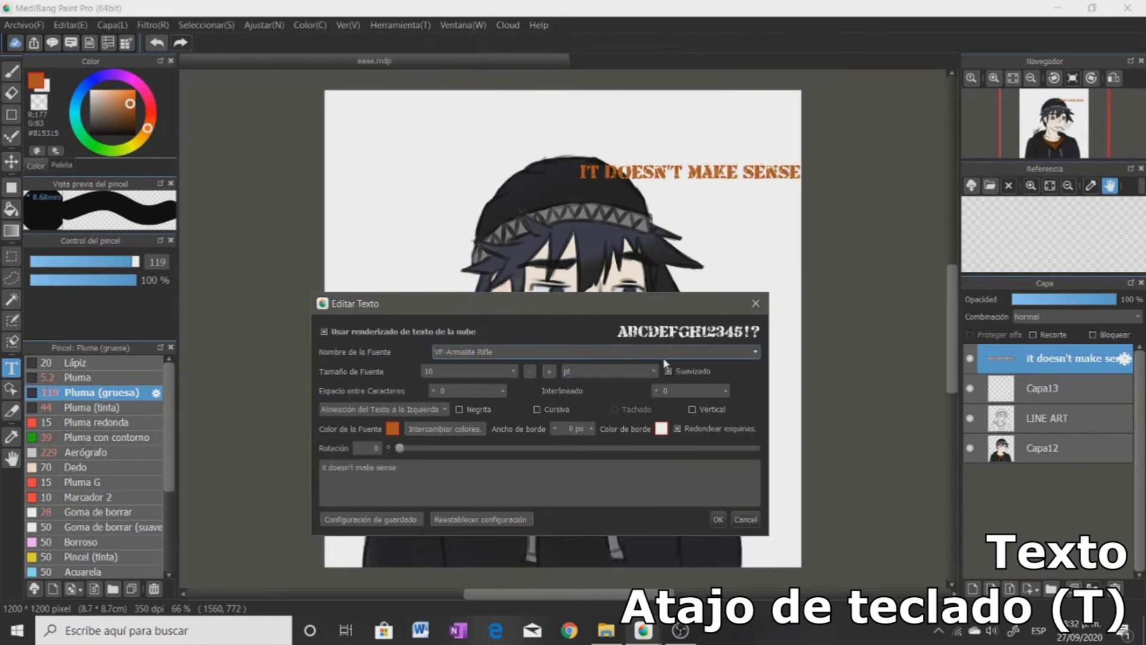
- Set the text's font to VF-Xenophone
{"action": "left_click", "coordinate": [507, 354]}
{"action": "scroll", "coordinate": [560, 250], "scroll_direction": "down", "scroll_amount": 5}
{"action": "left_click", "coordinate": [560, 250]}
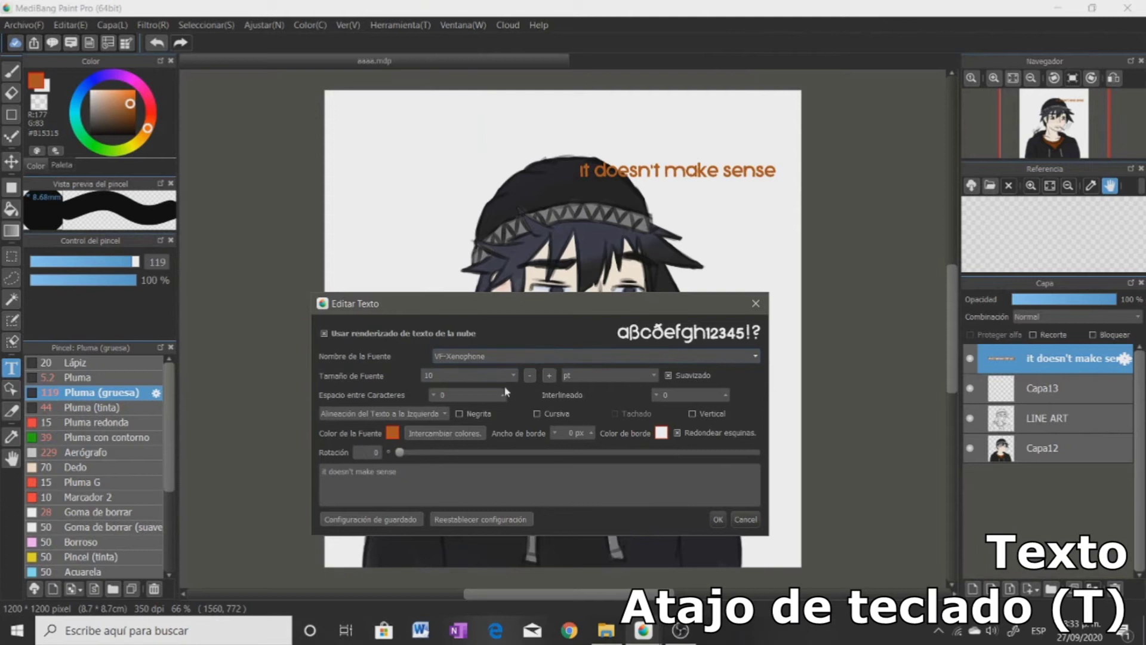
- Set the font size to 50 pt, apply it and move the enlarged text up and leftward across the hat
{"action": "left_click", "coordinate": [549, 376]}
{"action": "left_click", "coordinate": [549, 375]}
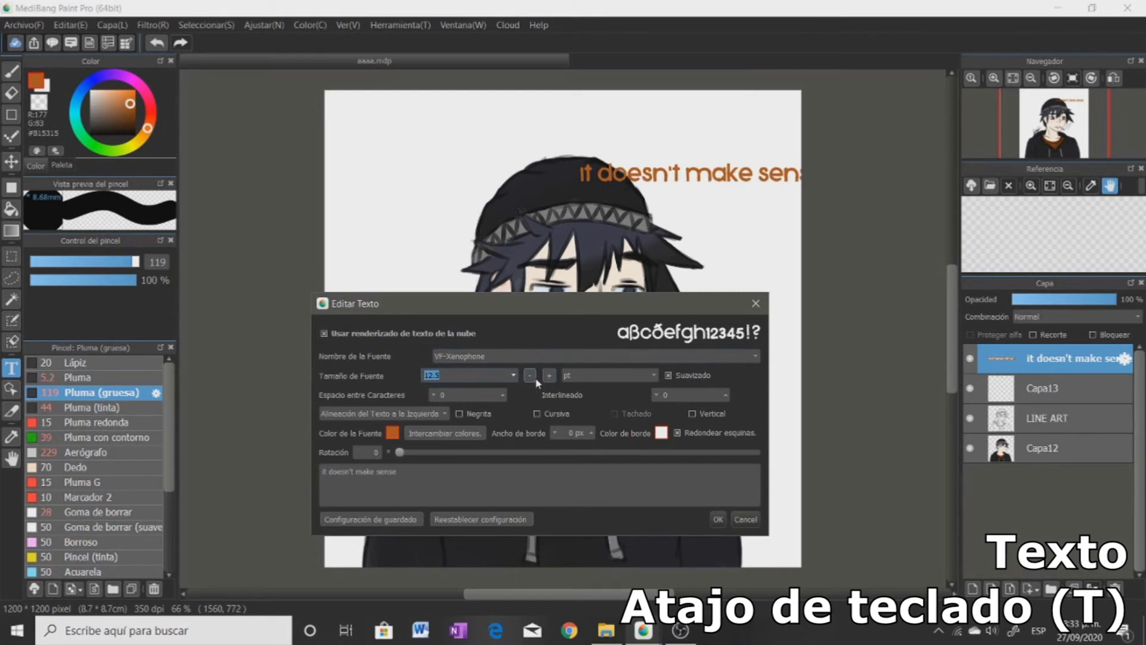
{"action": "type", "text": "50"}
{"action": "left_click", "coordinate": [718, 519]}
{"action": "key", "text": "v"}
{"action": "left_click_drag", "start_coordinate": [754, 413], "coordinate": [562, 379]}
- Reopen the text for editing, try the pixel size unit and unsmoothed edges, and restore pt and Suavizado
{"action": "left_click", "coordinate": [1125, 359]}
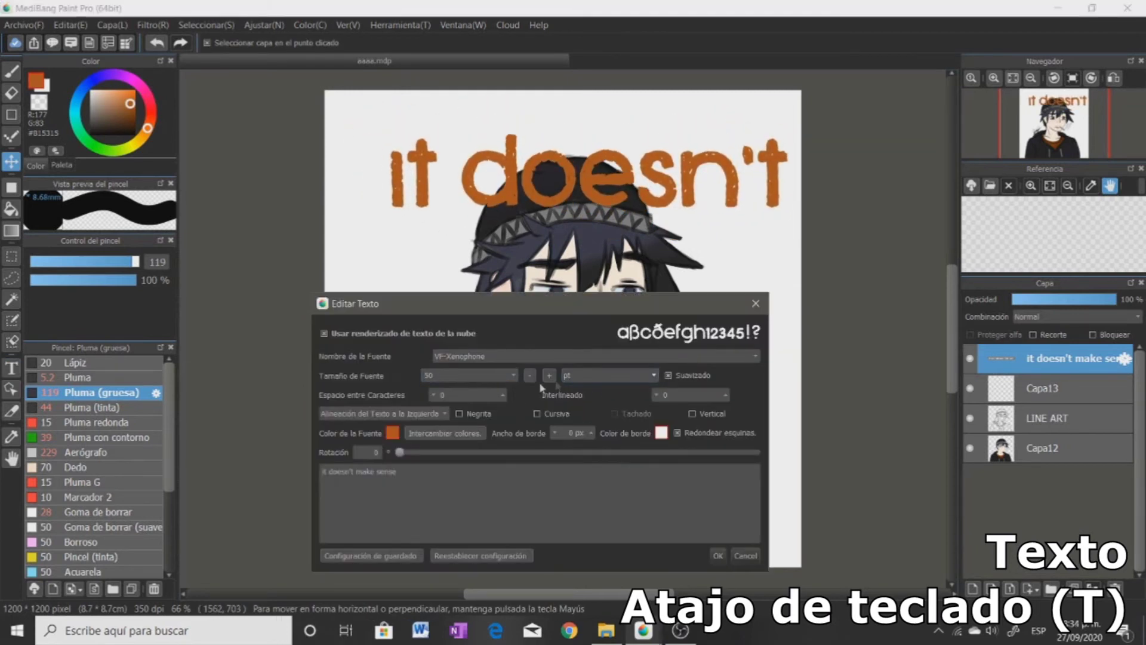
{"action": "left_click", "coordinate": [594, 377]}
{"action": "left_click", "coordinate": [597, 386]}
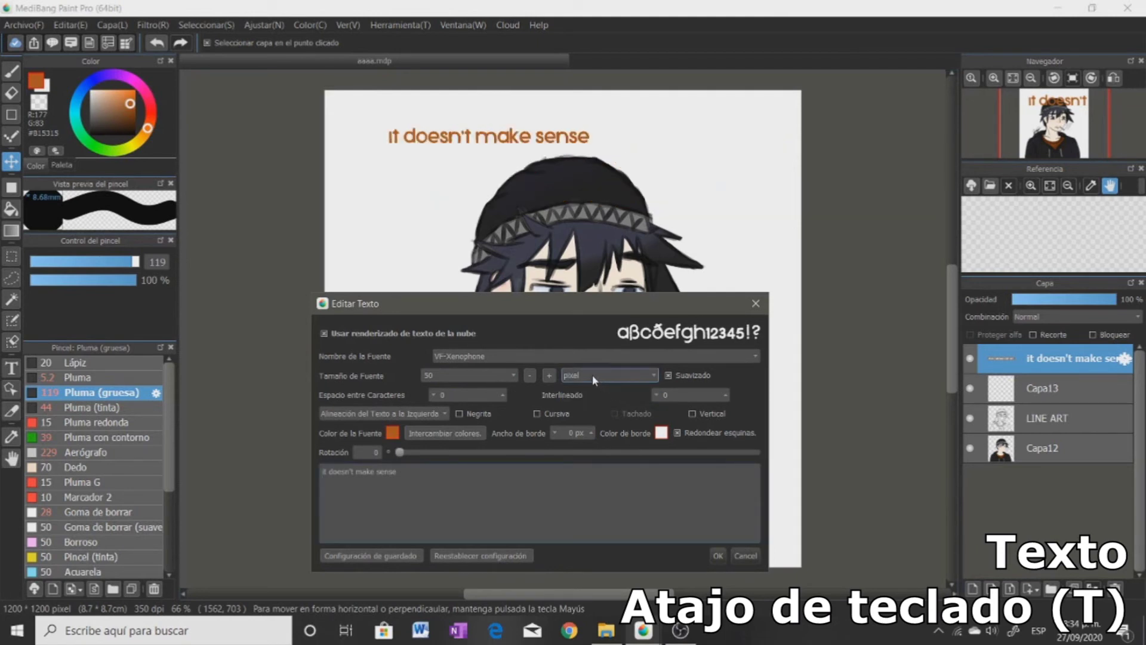
{"action": "left_click", "coordinate": [594, 376]}
{"action": "left_click", "coordinate": [595, 386]}
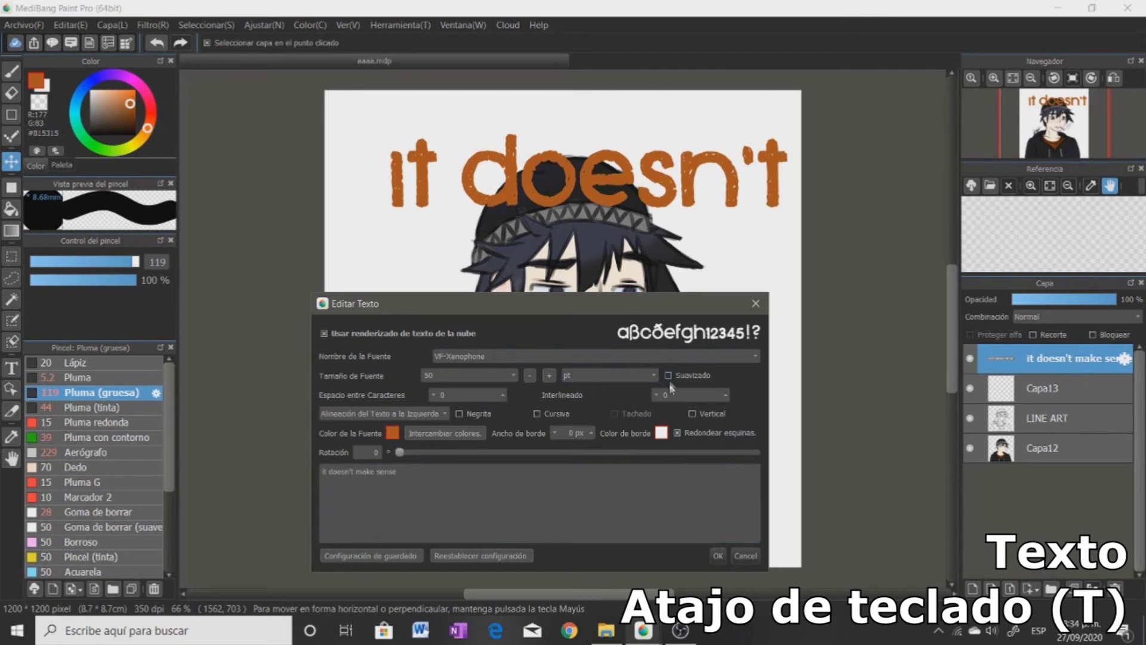
{"action": "left_click", "coordinate": [668, 376]}
- Try increasing the spacing between the characters of the text
{"action": "left_click", "coordinate": [504, 396]}
{"action": "left_click", "coordinate": [505, 398]}
{"action": "left_click", "coordinate": [505, 395]}
{"action": "left_click", "coordinate": [506, 396]}
{"action": "left_click", "coordinate": [506, 395]}
{"action": "left_click", "coordinate": [506, 395]}
{"action": "left_click", "coordinate": [505, 395]}
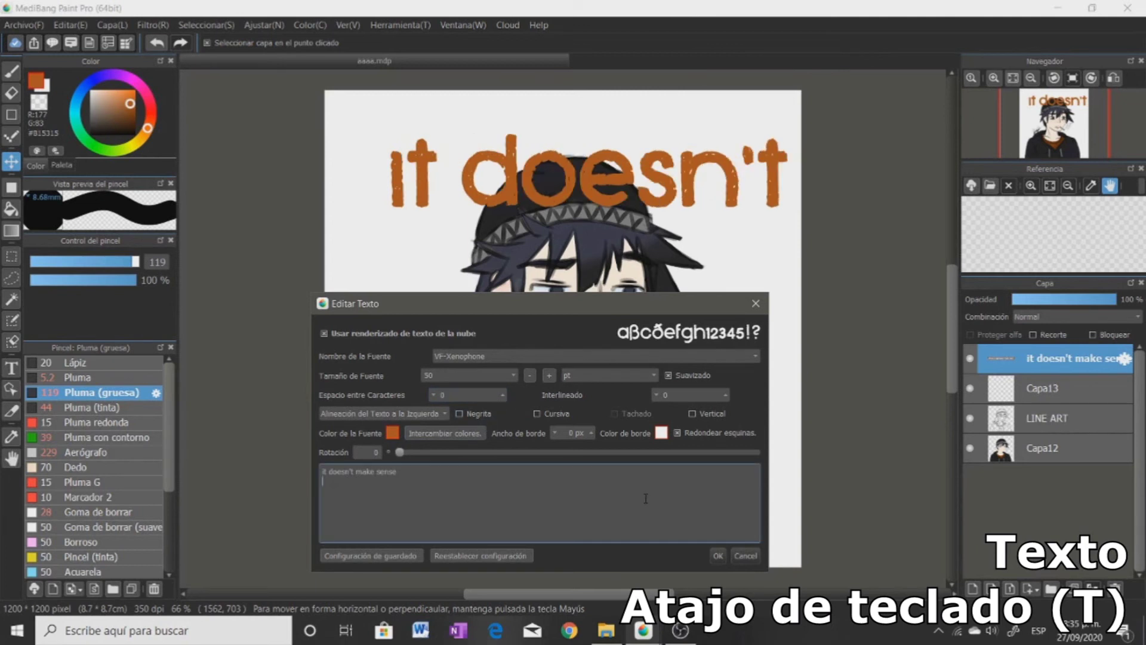
- Repeat "it doesn't make sense" on two more lines of the text
{"action": "type", "text": "it doesn't make sense"}
{"action": "key", "text": "Return"}
{"action": "type", "text": "it doesn't make sense"}
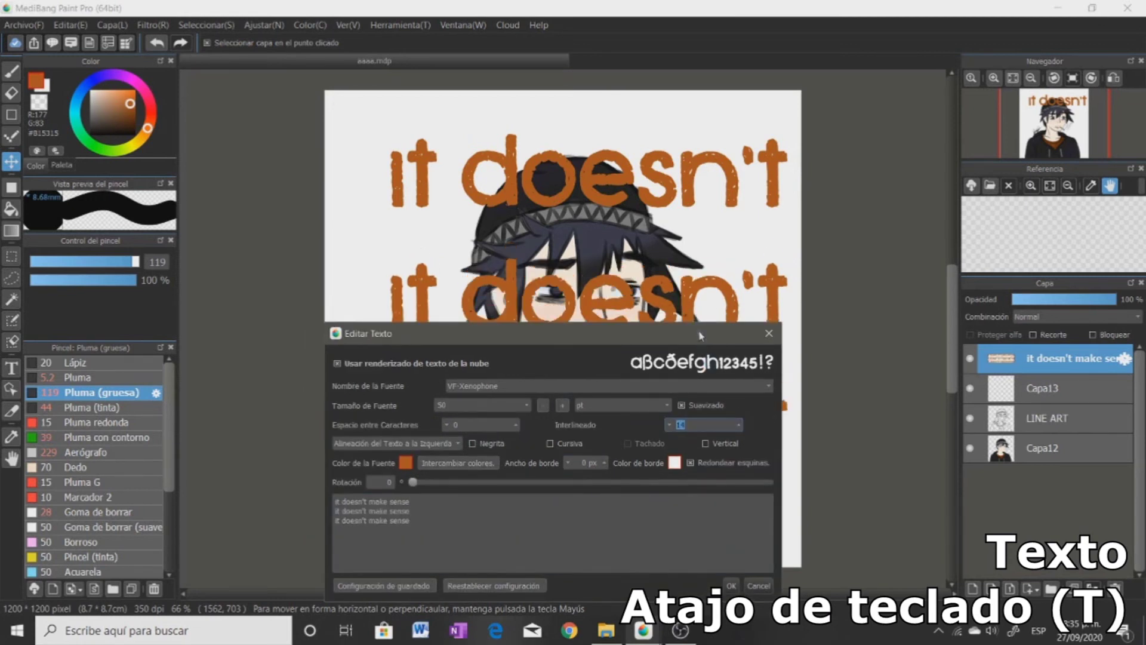
- Try tightening the line spacing (Interlineado) down to -41 and reset it to 0
{"action": "left_click", "coordinate": [670, 425]}
{"action": "left_click", "coordinate": [670, 425]}
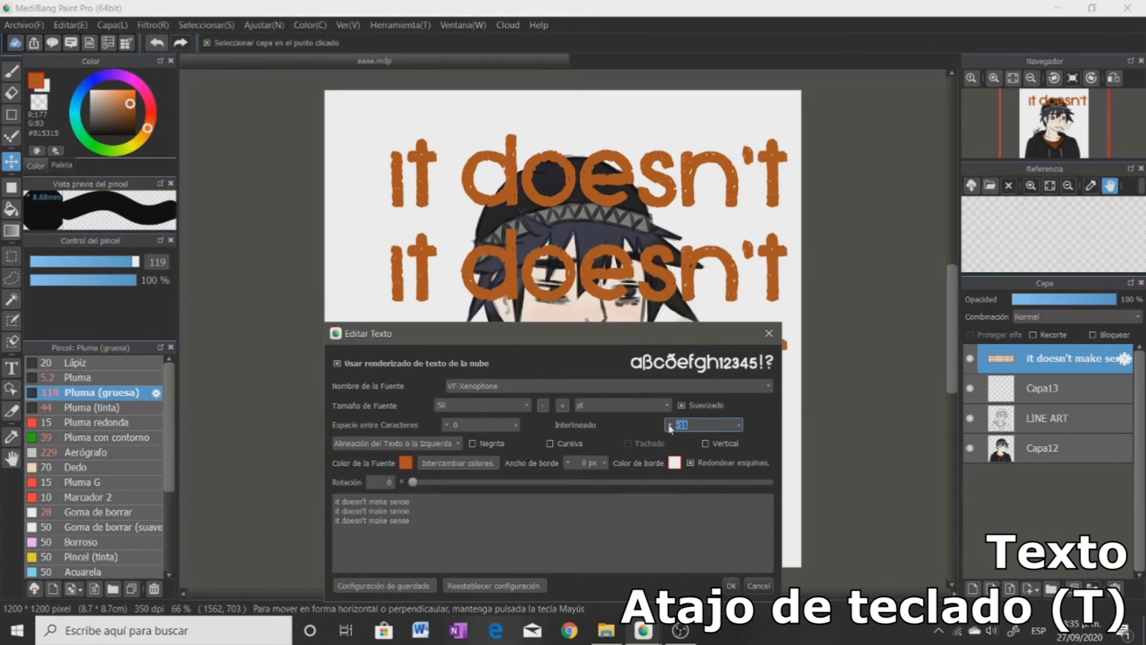
{"action": "left_click", "coordinate": [669, 425]}
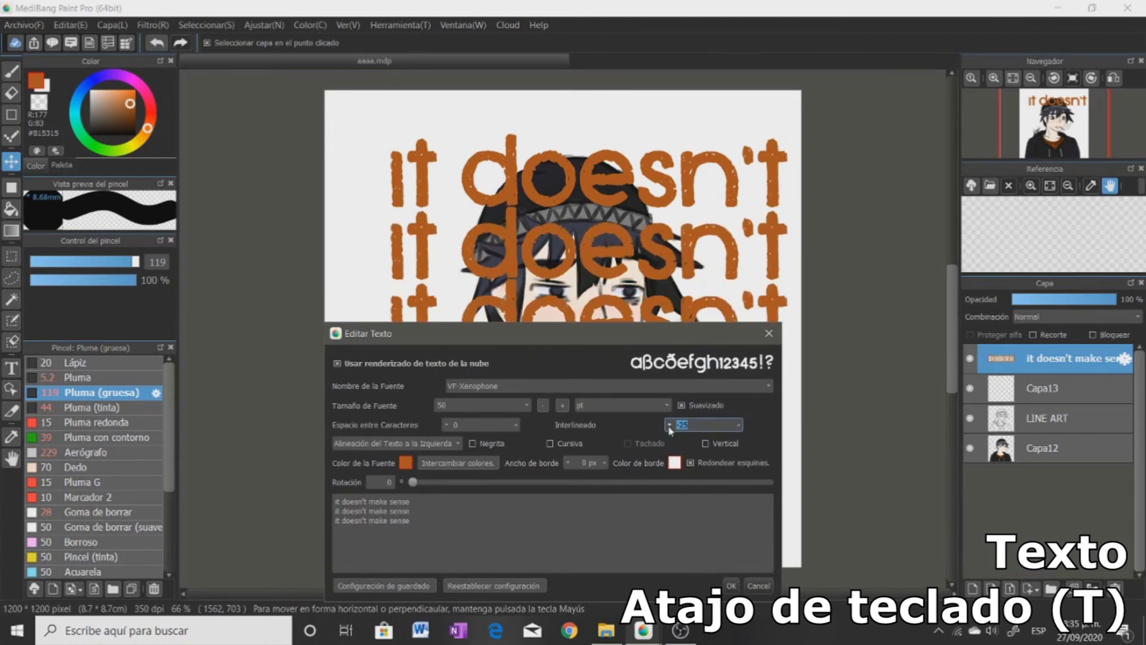
{"action": "left_click", "coordinate": [668, 425]}
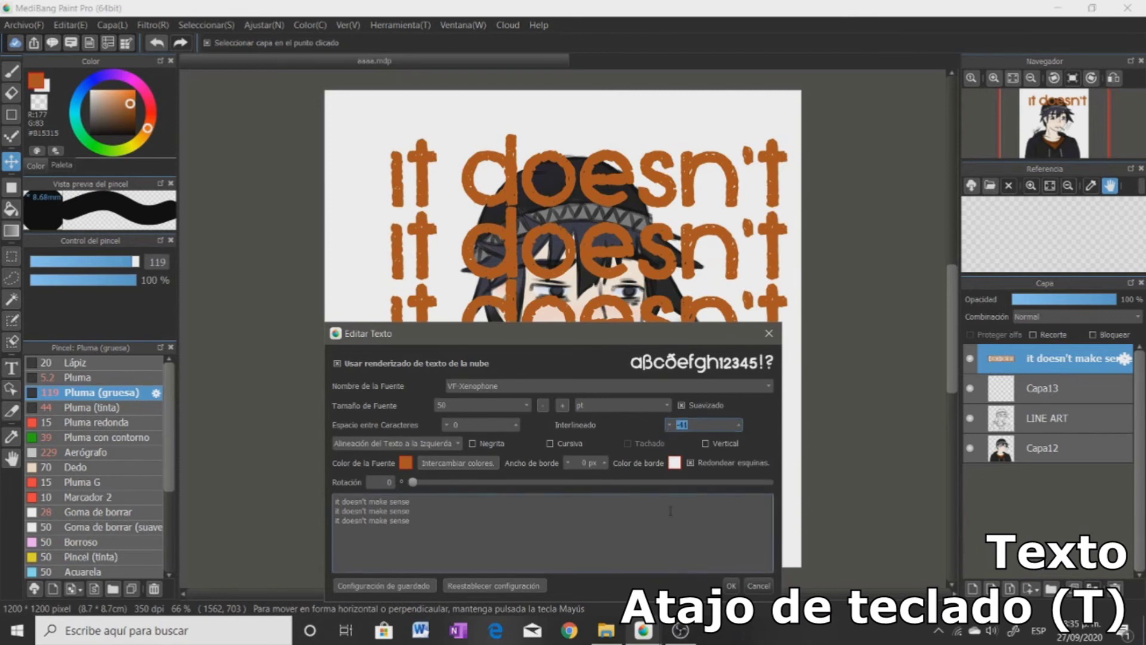
{"action": "type", "text": "0"}
- Try the text alignment options and turn on bold (Negrita) and italic (Cursiva) for the three lines
{"action": "left_click", "coordinate": [412, 444]}
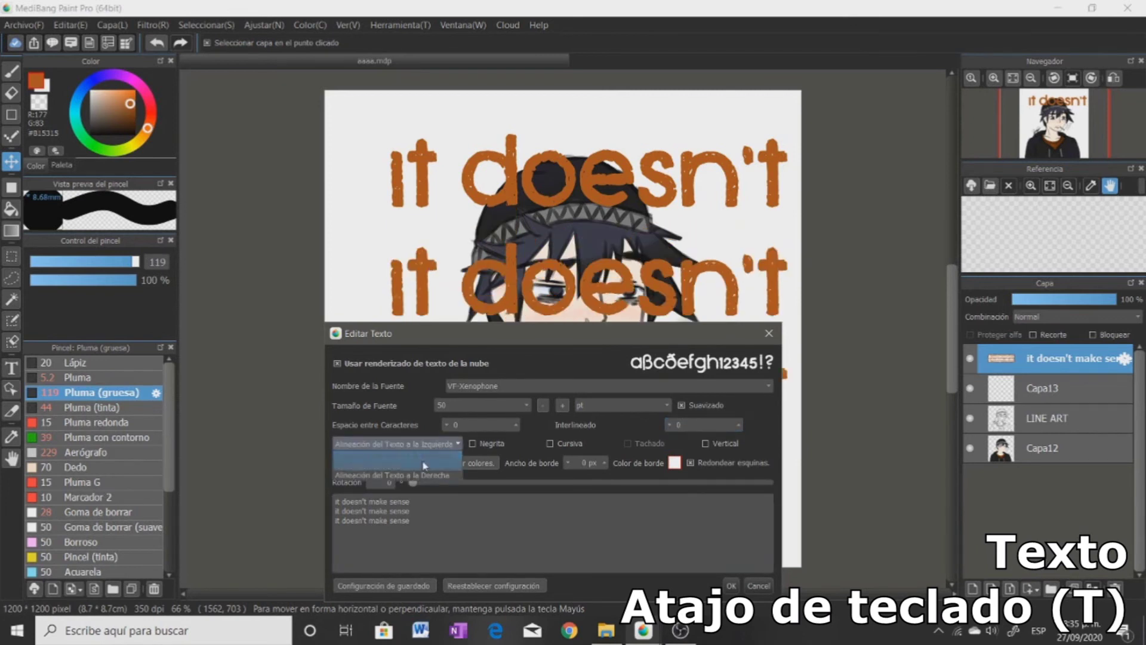
{"action": "left_click", "coordinate": [448, 485]}
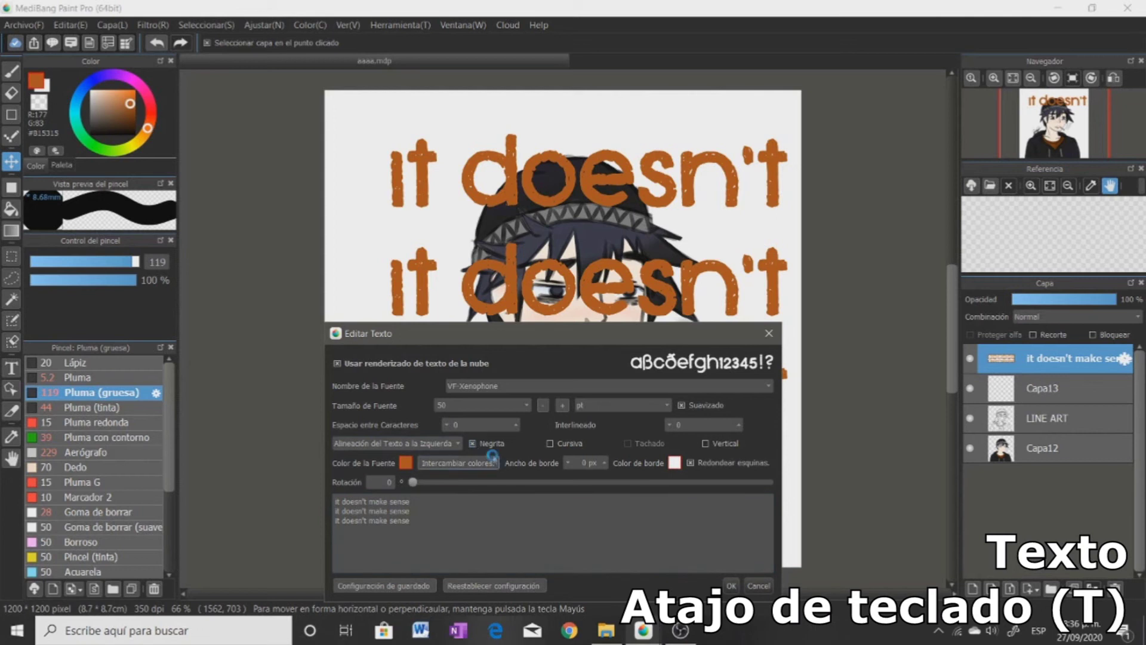
{"action": "left_click", "coordinate": [550, 444]}
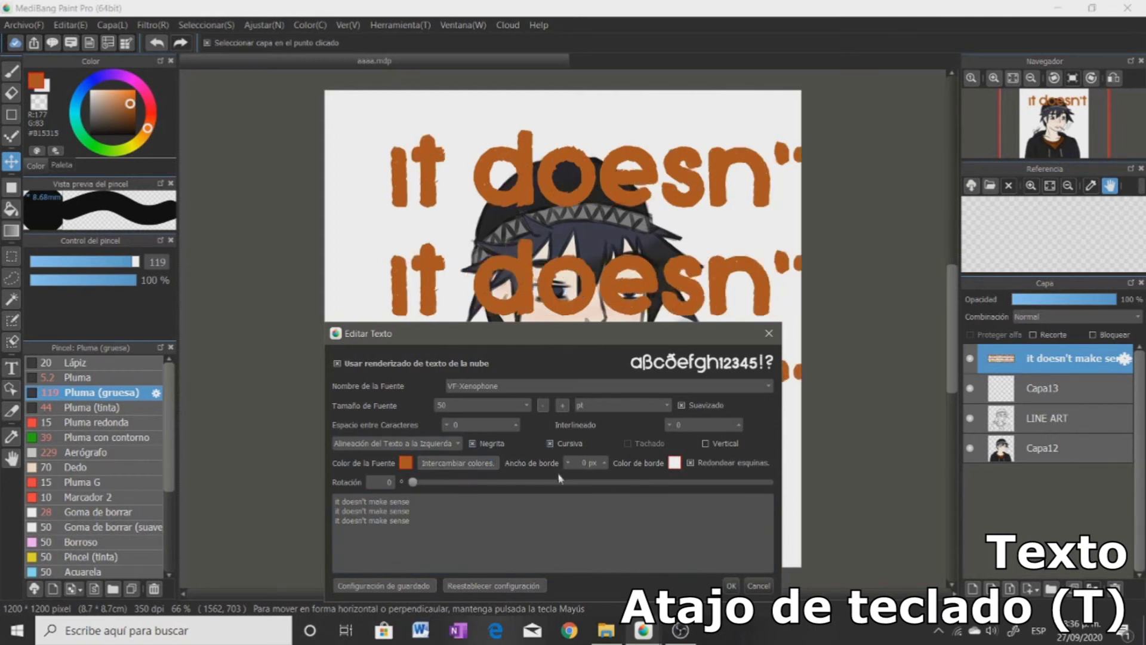
- Use the outlined FOT-シャドウTL Std font for the text with Negrita and Cursiva turned off
{"action": "left_click", "coordinate": [473, 454]}
{"action": "left_click", "coordinate": [549, 453]}
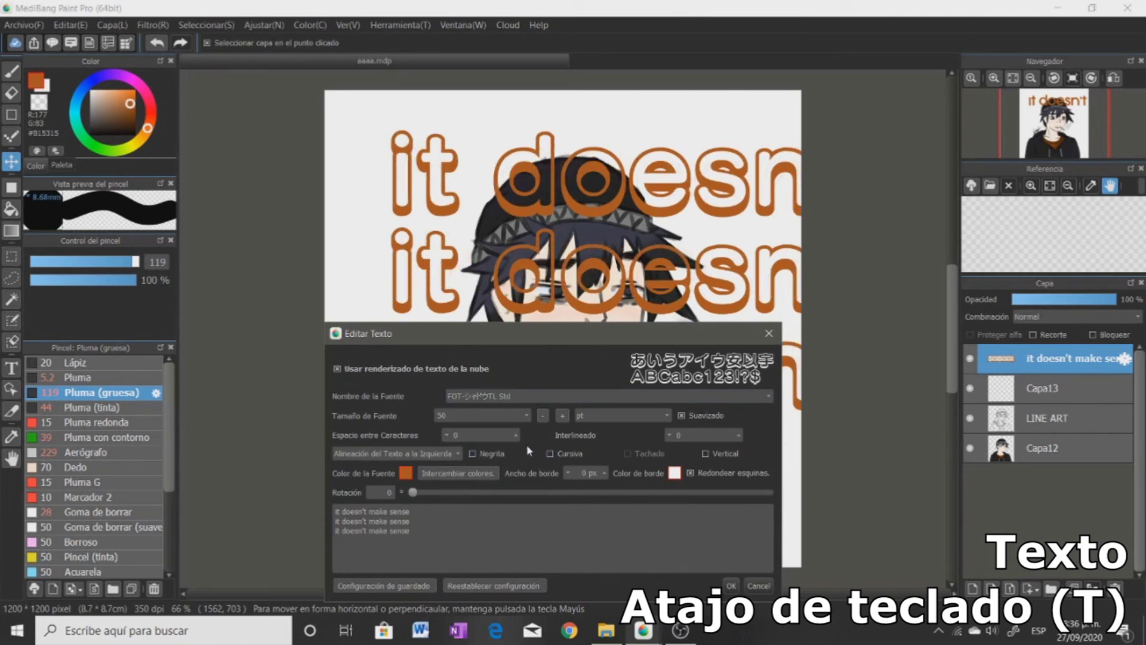
- Try the FOT-マティス Pro font on the text, settling on FOT-古今髭 Std
{"action": "left_click", "coordinate": [542, 397]}
{"action": "left_click", "coordinate": [526, 126]}
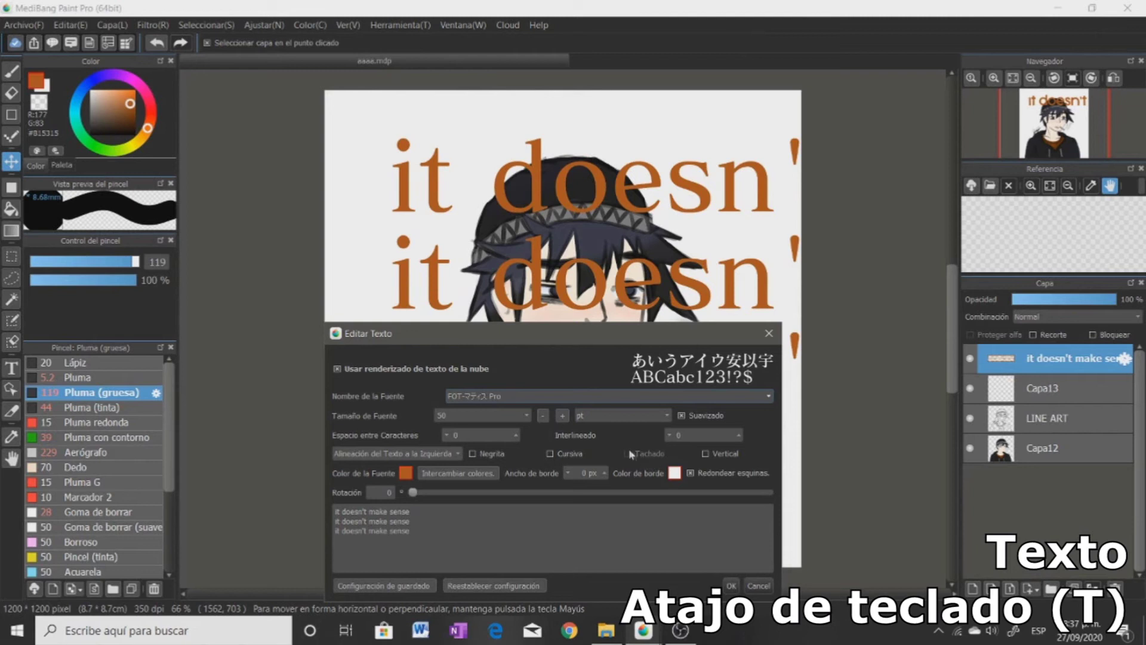
{"action": "key", "text": "Down"}
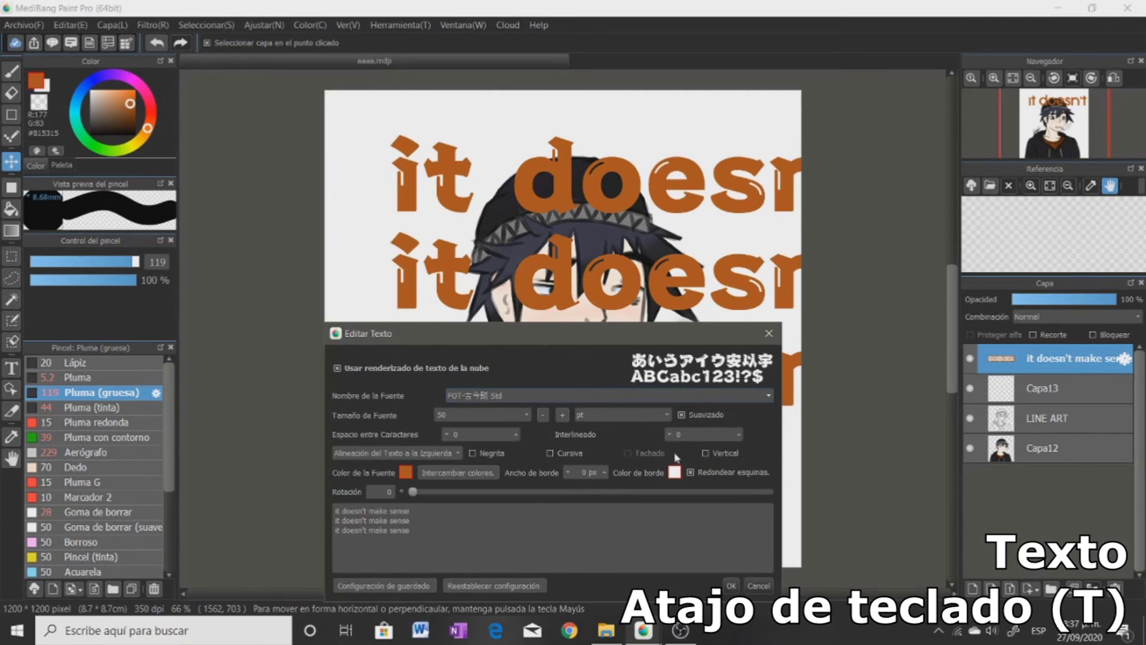
- Try the Vertical orientation for the three lines of text and turn it back off
{"action": "left_click_drag", "start_coordinate": [683, 457], "coordinate": [970, 399]}
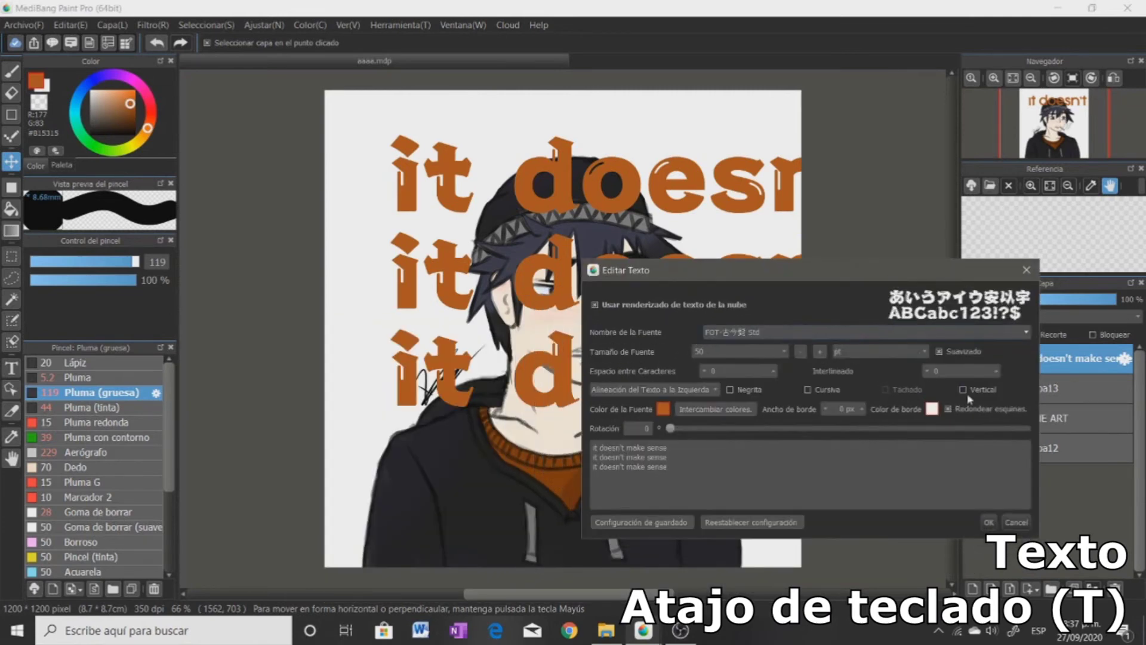
{"action": "left_click", "coordinate": [968, 393]}
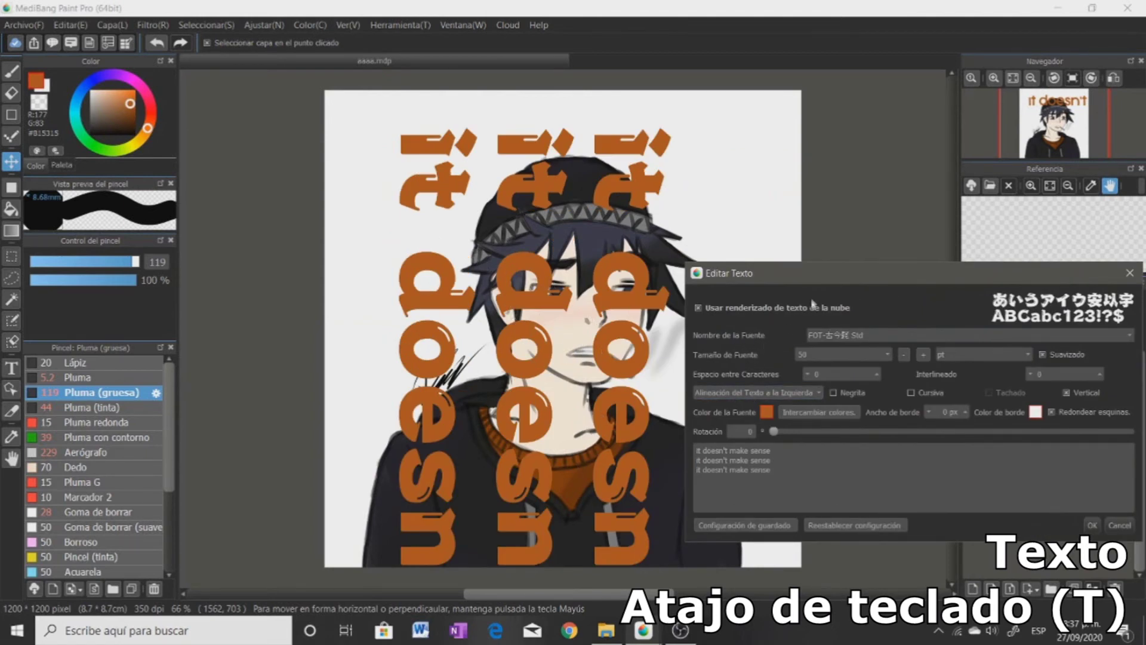
{"action": "left_click_drag", "start_coordinate": [805, 277], "coordinate": [786, 283]}
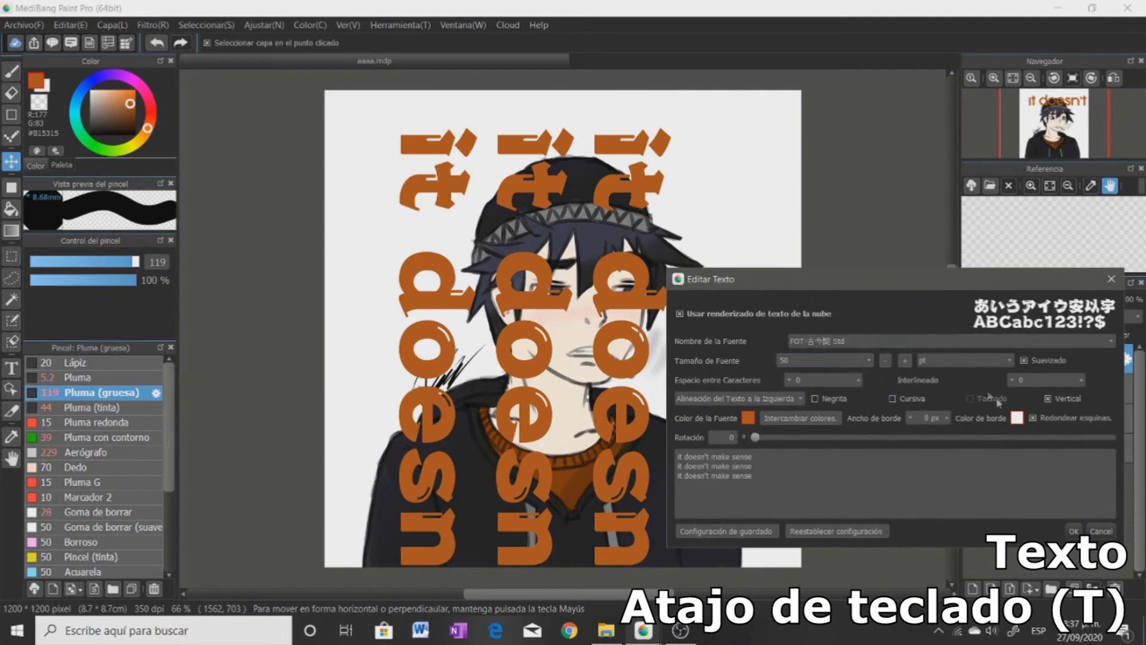
{"action": "left_click", "coordinate": [1049, 399]}
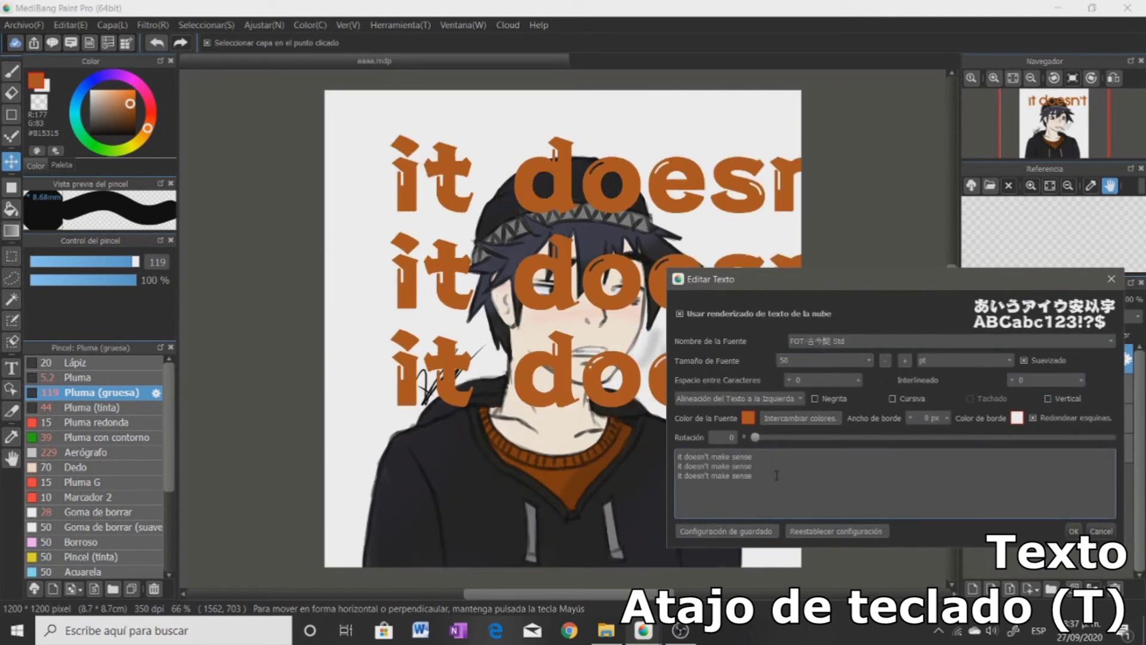
- Set the text's font colour to purple #b152ac
{"action": "left_click_drag", "start_coordinate": [758, 283], "coordinate": [757, 292]}
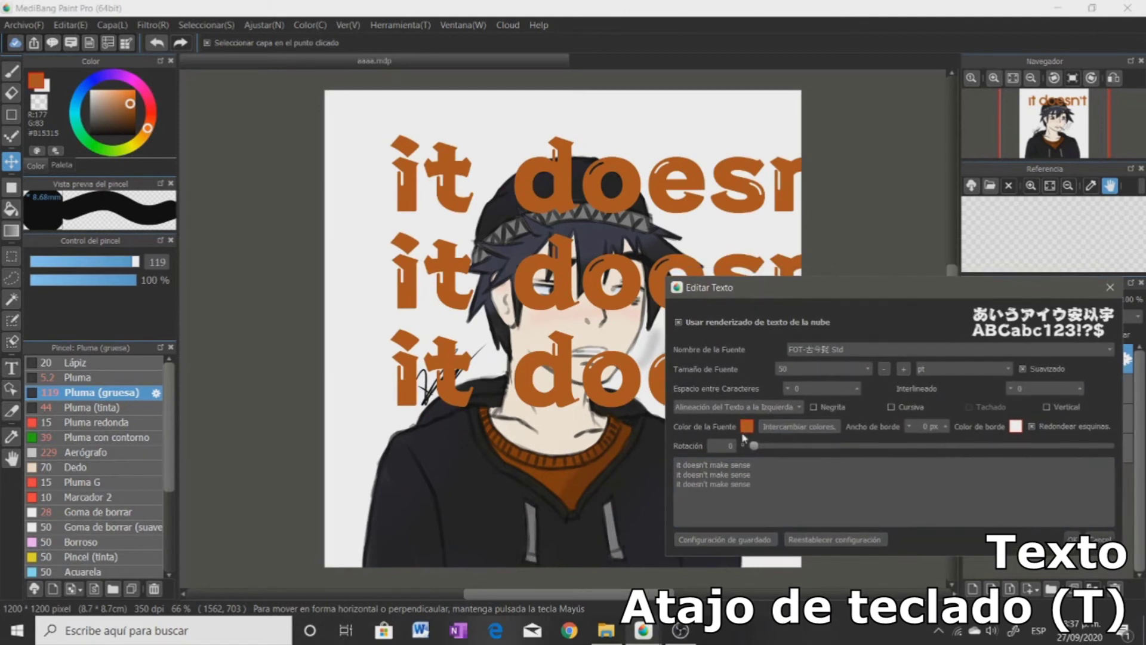
{"action": "left_click", "coordinate": [747, 426]}
{"action": "left_click", "coordinate": [550, 247]}
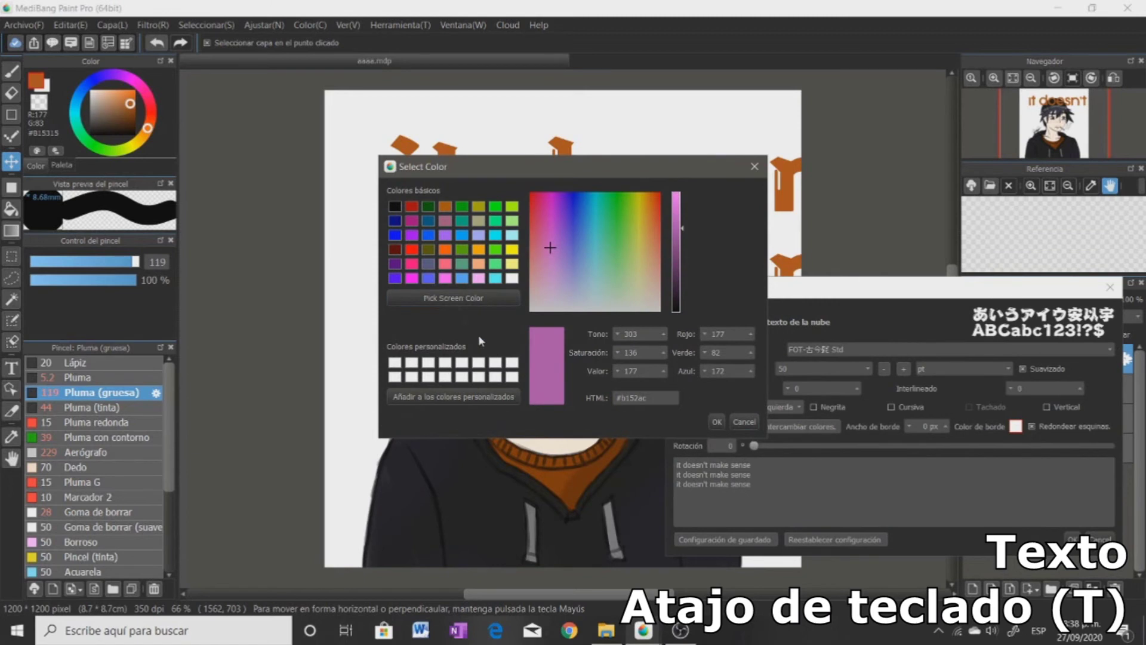
{"action": "left_click", "coordinate": [717, 422]}
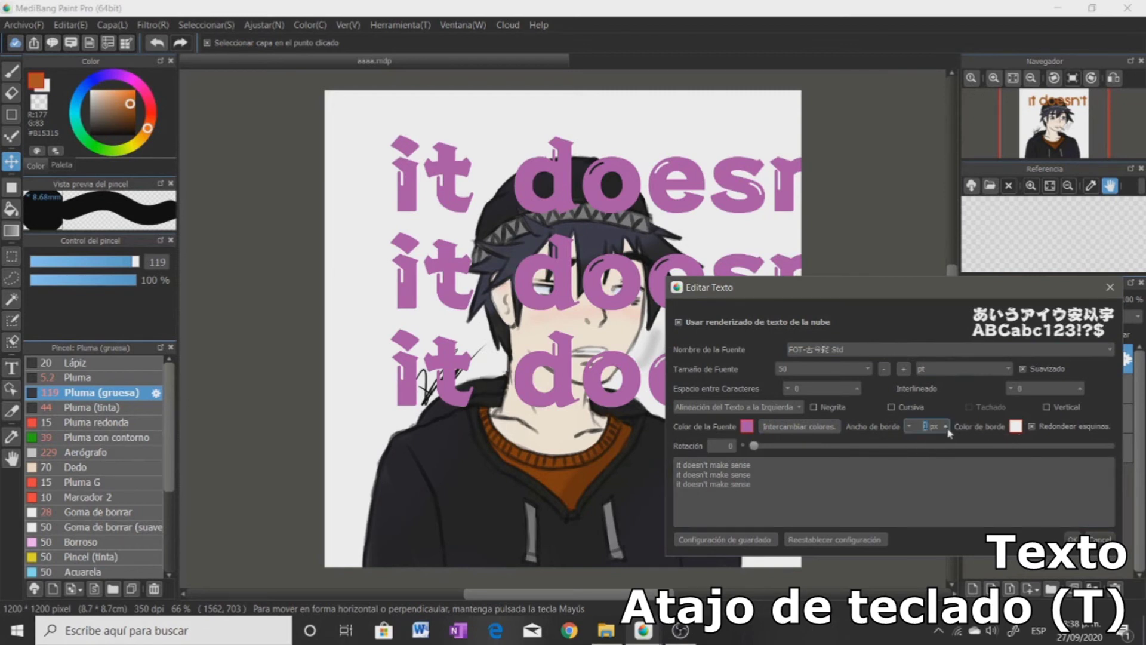
- Give the text a 10 px border in blue #0000ff
{"action": "scroll", "coordinate": [949, 428], "scroll_direction": "up", "scroll_amount": 10}
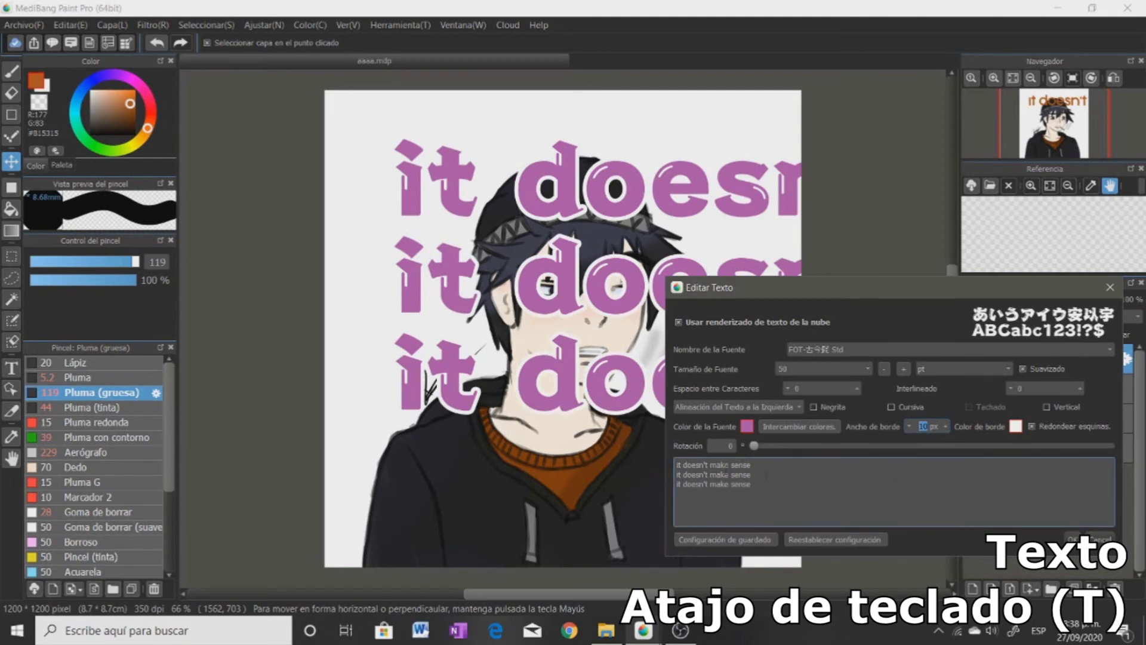
{"action": "left_click", "coordinate": [1015, 425]}
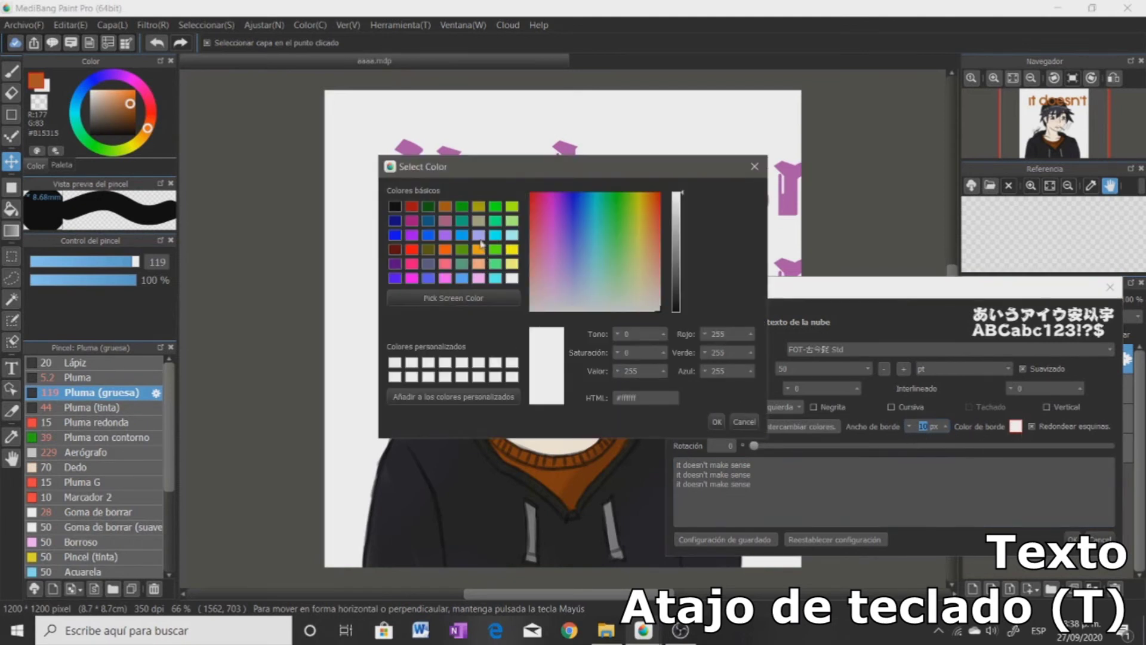
{"action": "left_click", "coordinate": [394, 235]}
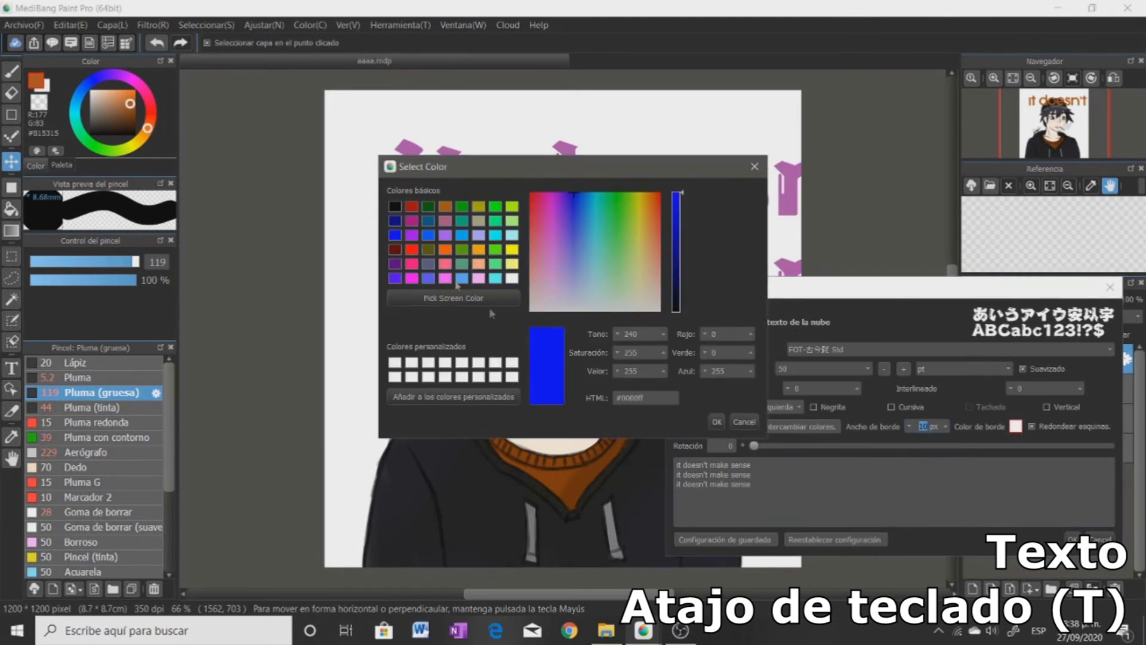
{"action": "left_click", "coordinate": [718, 422]}
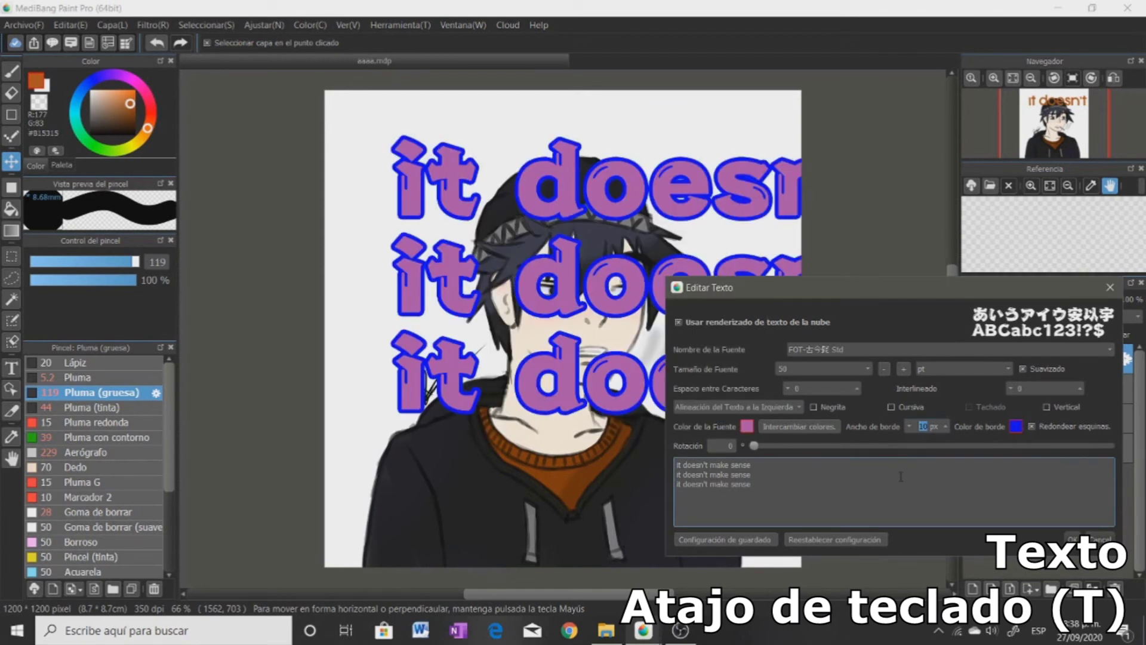
- Try swapping the font and border colours and turning off rounded corners (Redondear esquinas), restoring both settings
{"action": "left_click", "coordinate": [779, 426]}
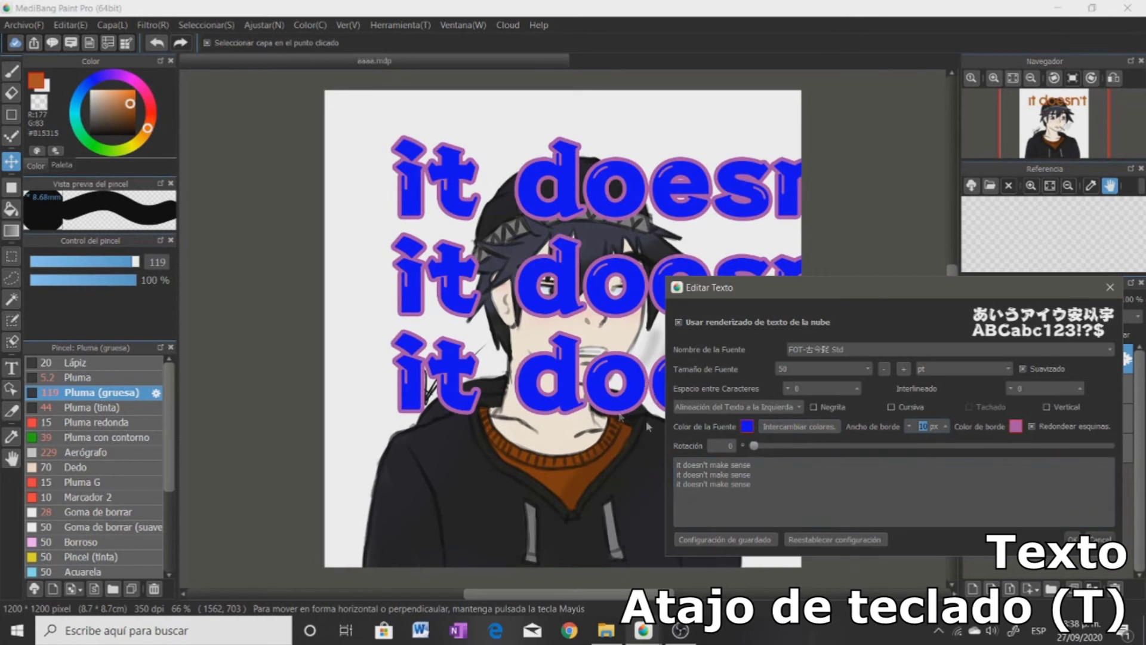
{"action": "left_click", "coordinate": [811, 428]}
{"action": "left_click", "coordinate": [1032, 426]}
{"action": "left_click", "coordinate": [1032, 427]}
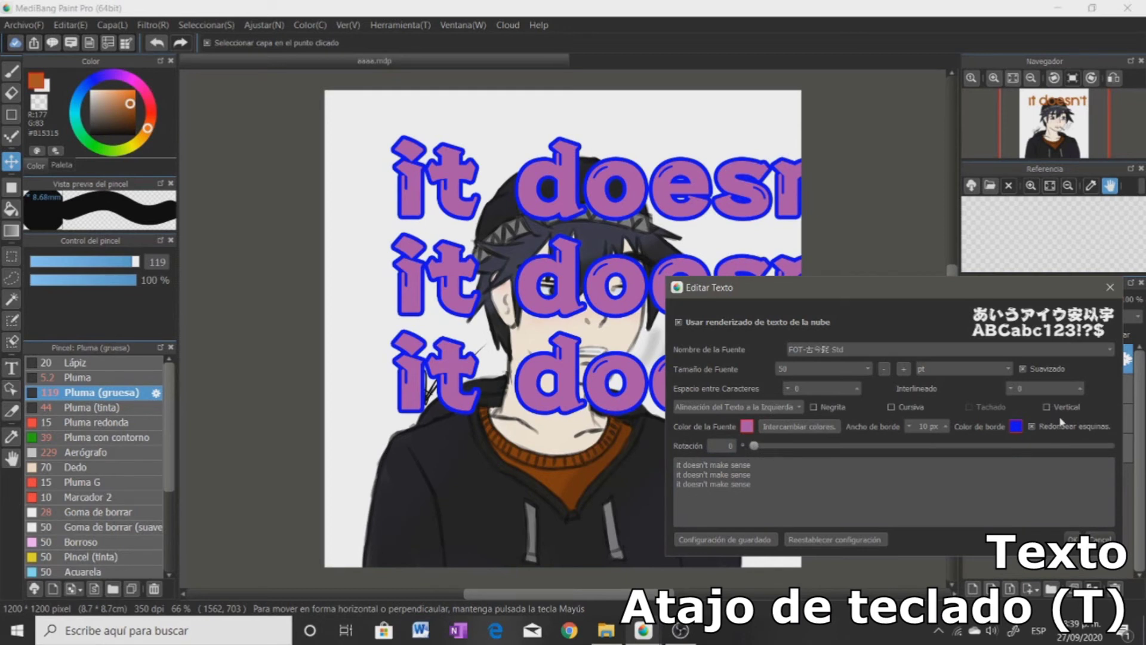
- Try rotating the text by 81°, reset it to 0°, and apply a rotation of 341°
{"action": "left_click_drag", "start_coordinate": [754, 445], "coordinate": [834, 445]}
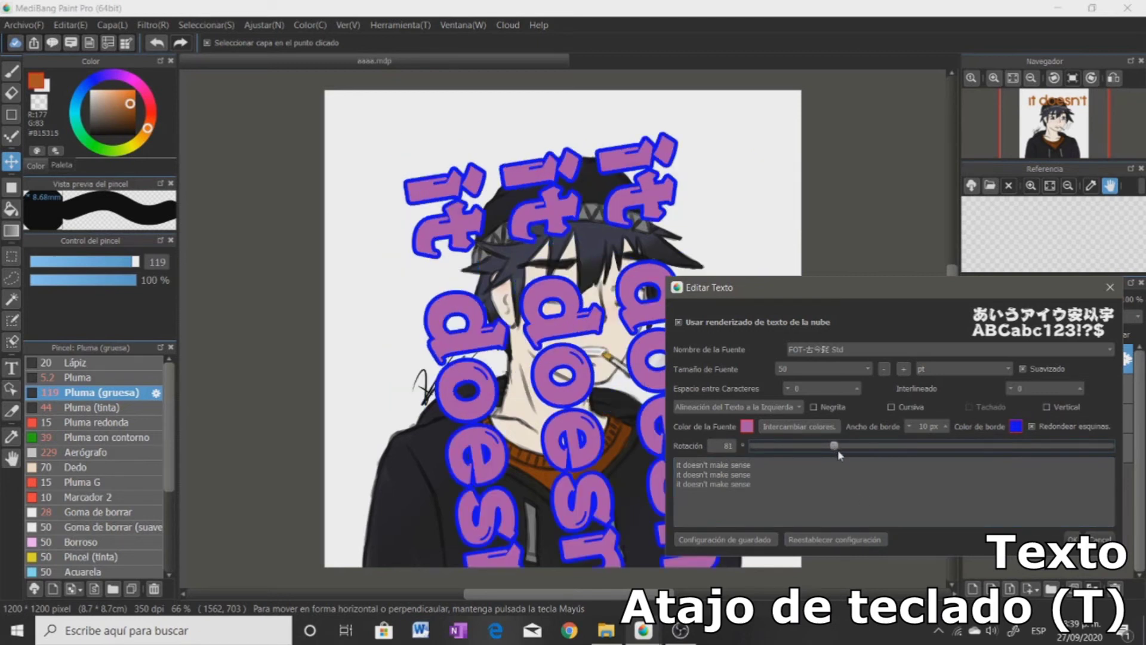
{"action": "left_click_drag", "start_coordinate": [838, 451], "coordinate": [753, 448]}
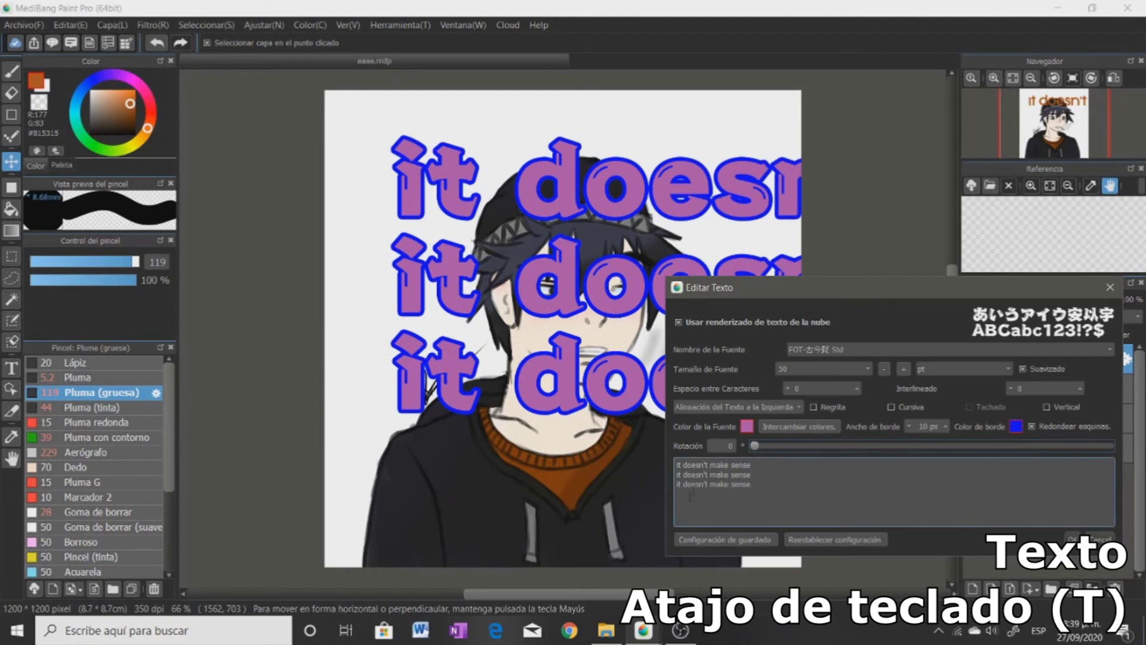
{"action": "left_click_drag", "start_coordinate": [759, 452], "coordinate": [1029, 451]}
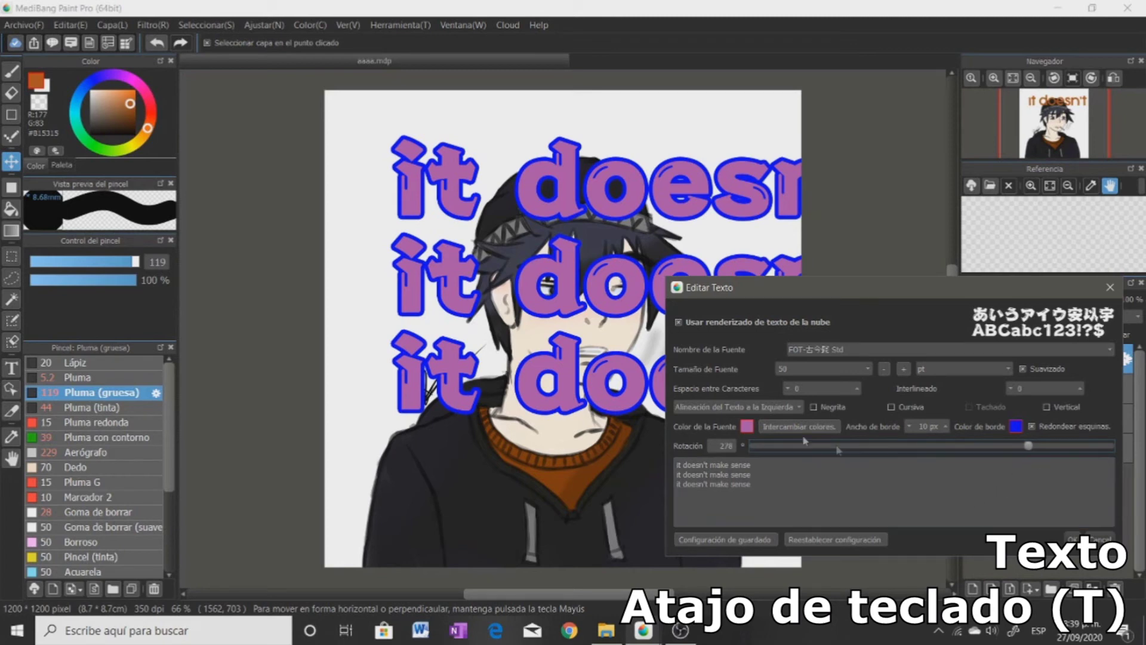
{"action": "left_click", "coordinate": [1073, 539]}
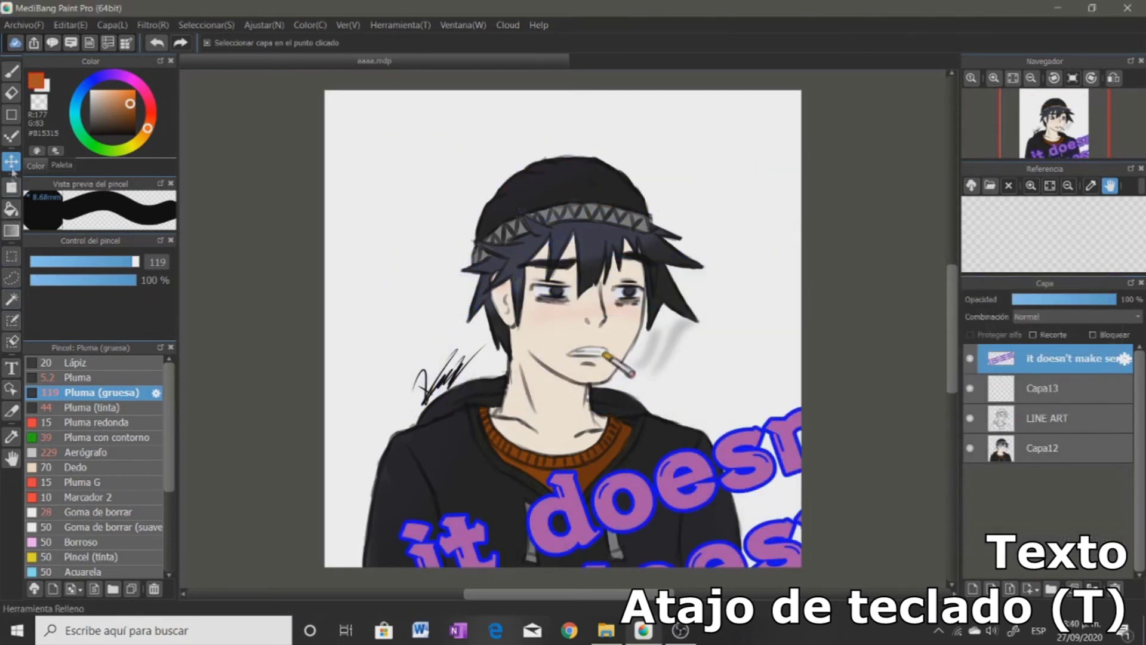
- Move the rotated text layer up so the lines run across the character
{"action": "left_click_drag", "start_coordinate": [464, 394], "coordinate": [411, 261]}
{"action": "left_click_drag", "start_coordinate": [310, 82], "coordinate": [254, 87]}
- Save the text layer's settings as a preset named "Configuración Fea" with the note "esta conf esta bien fea"
{"action": "left_click", "coordinate": [1125, 358]}
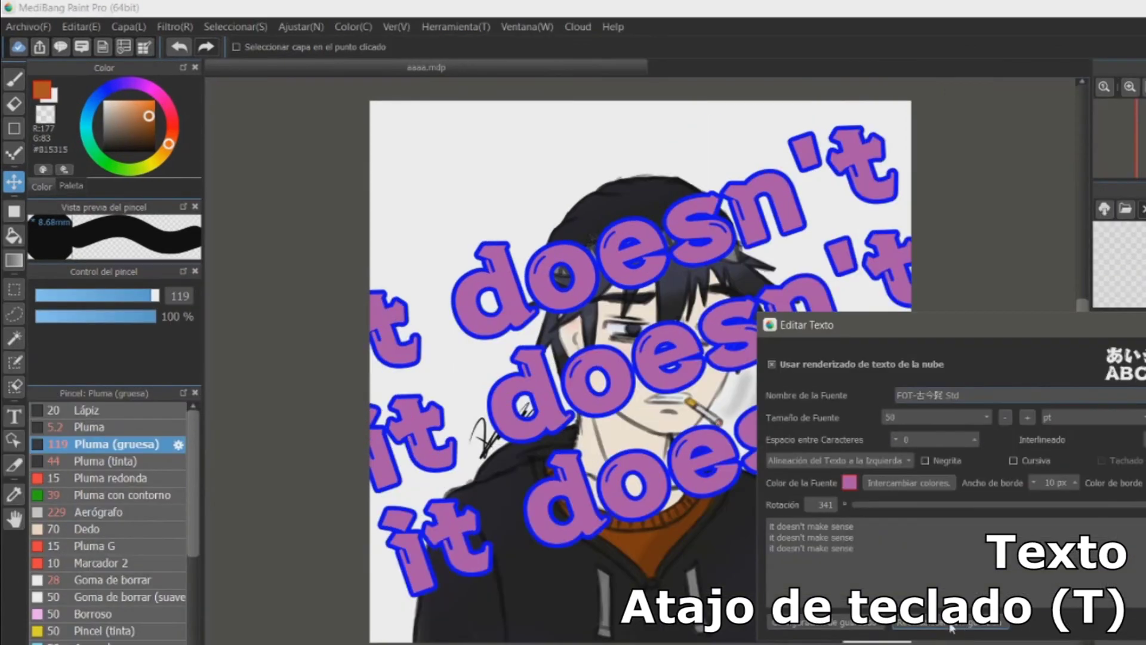
{"action": "left_click", "coordinate": [842, 567]}
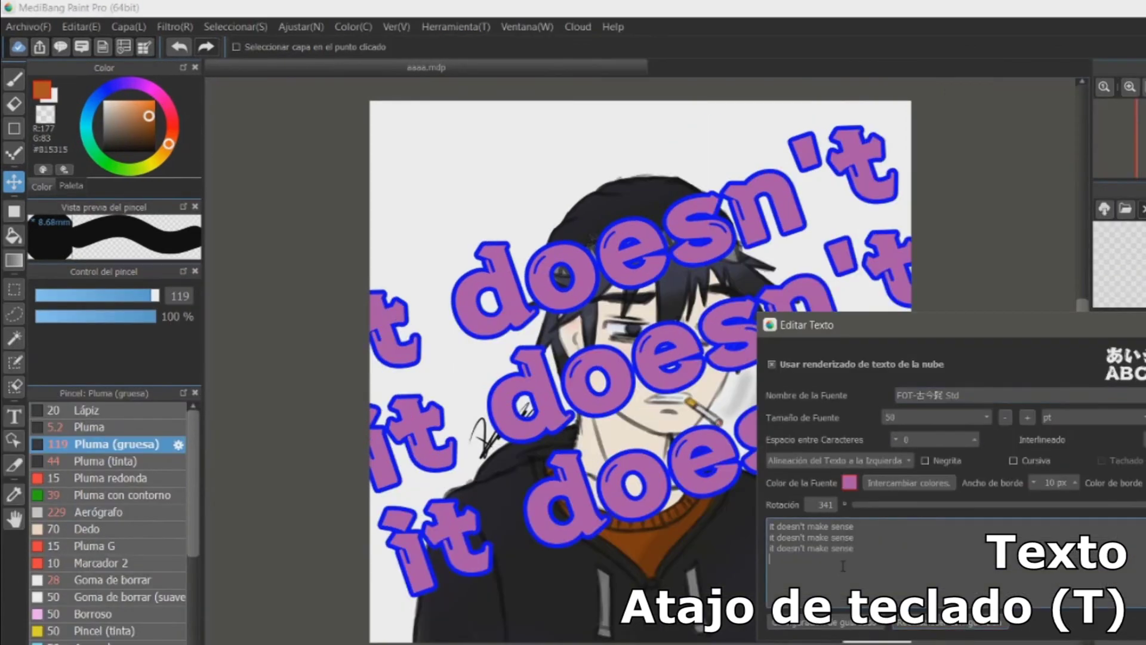
{"action": "left_click", "coordinate": [823, 624]}
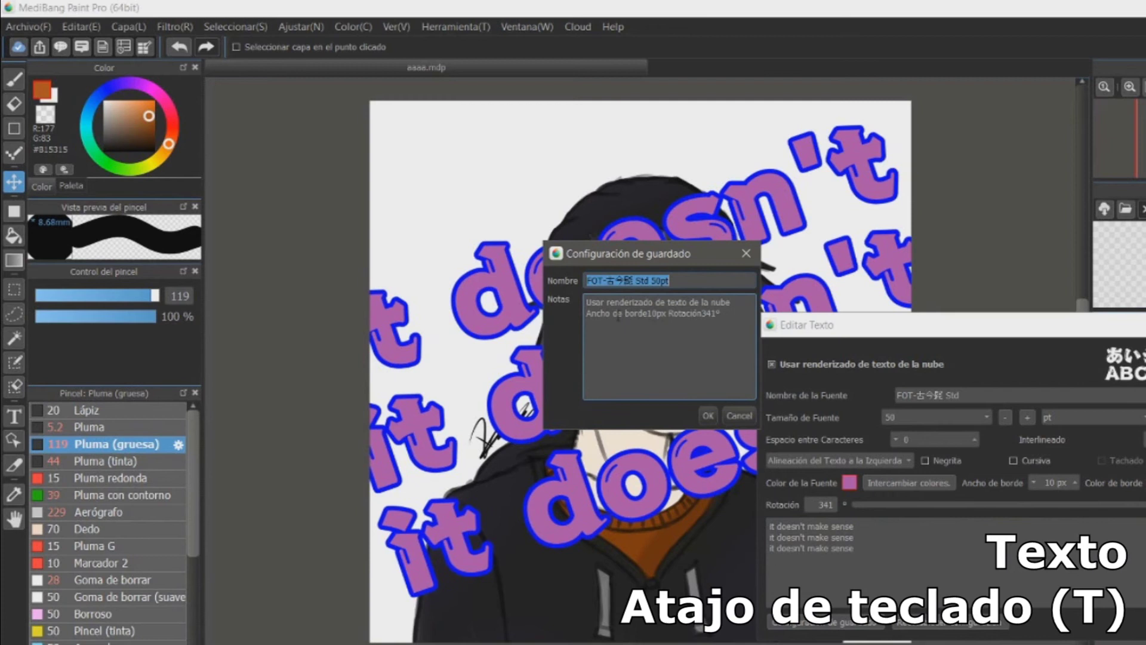
{"action": "type", "text": "Configuración Fea"}
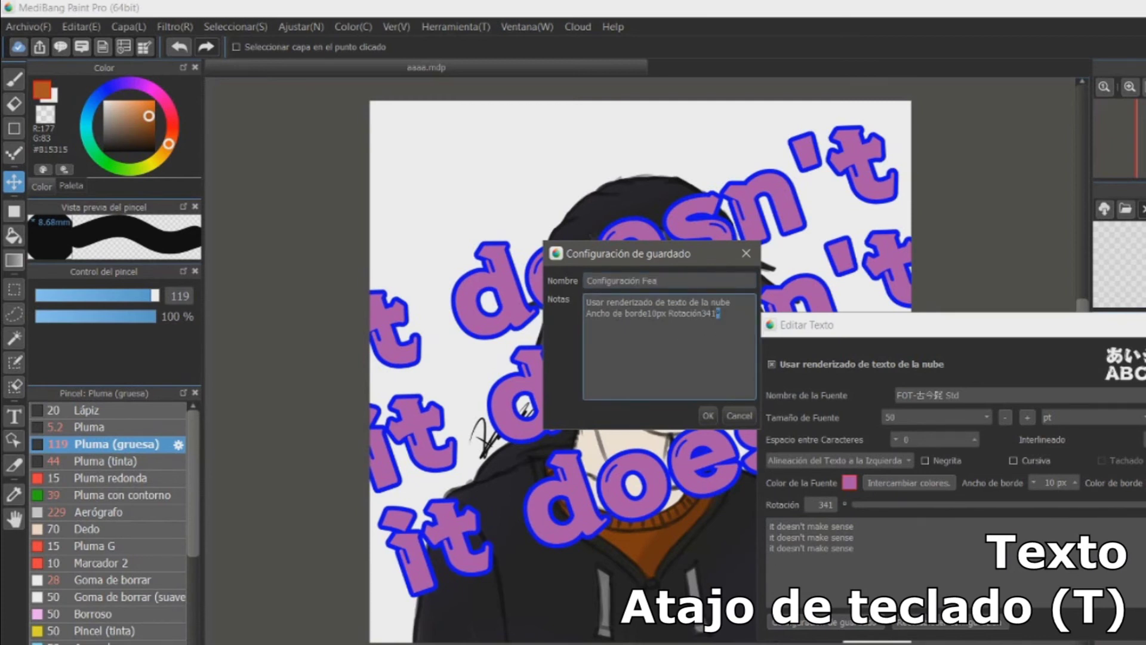
{"action": "left_click_drag", "start_coordinate": [718, 313], "coordinate": [553, 299]}
{"action": "type", "text": "esta conf esta bien fea"}
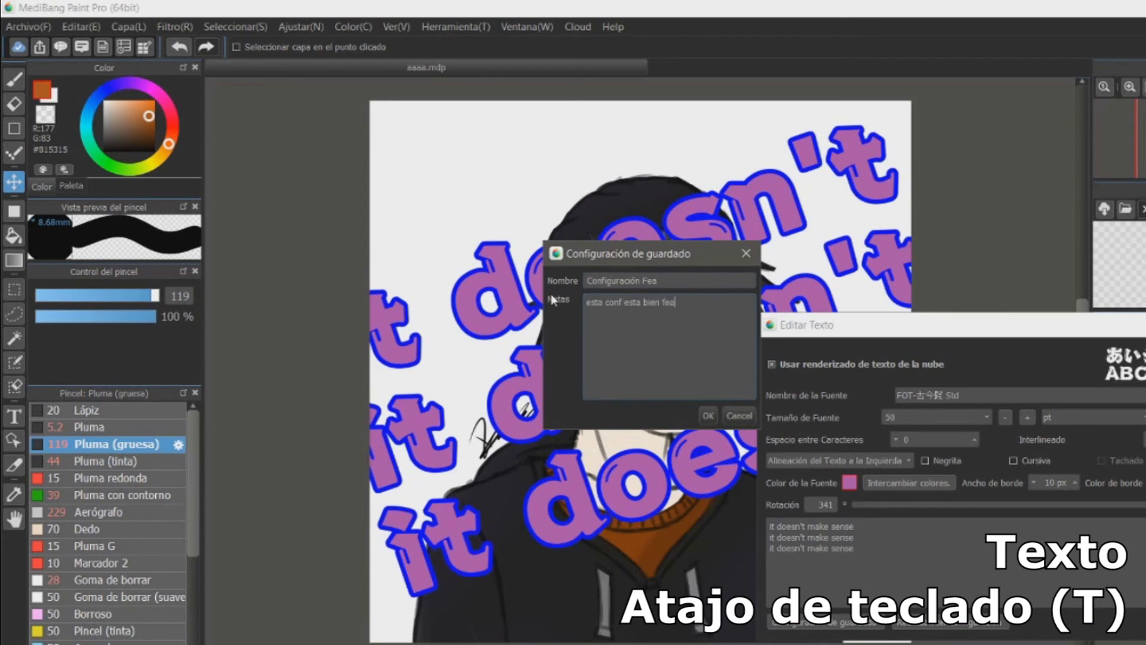
{"action": "left_click", "coordinate": [708, 415]}
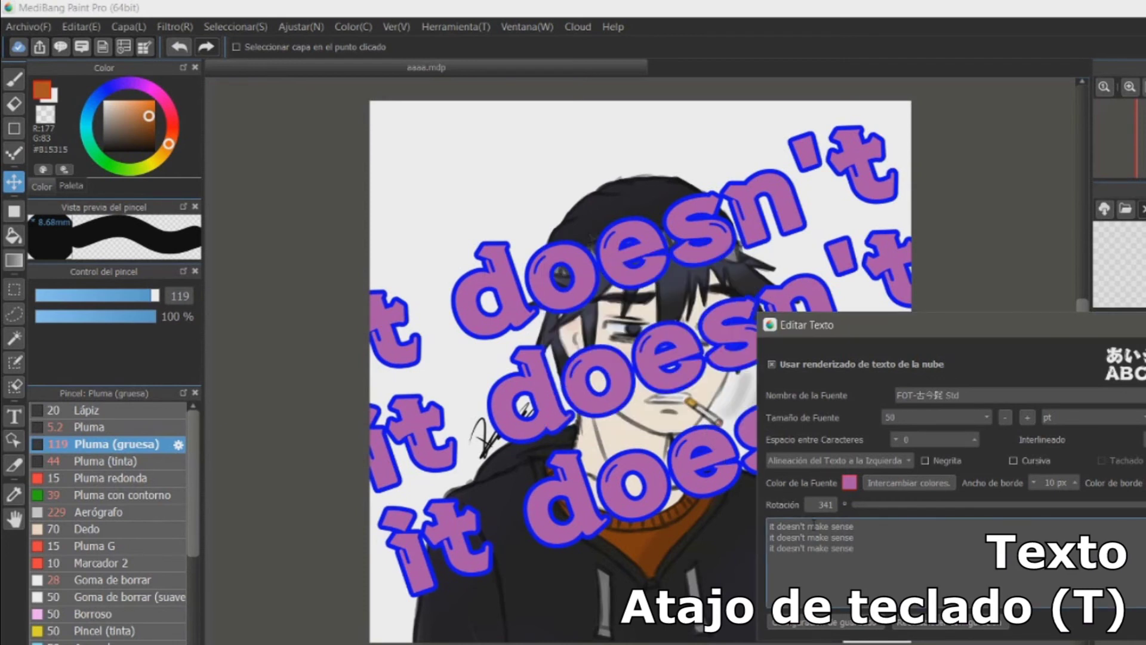
{"action": "left_click", "coordinate": [1134, 622]}
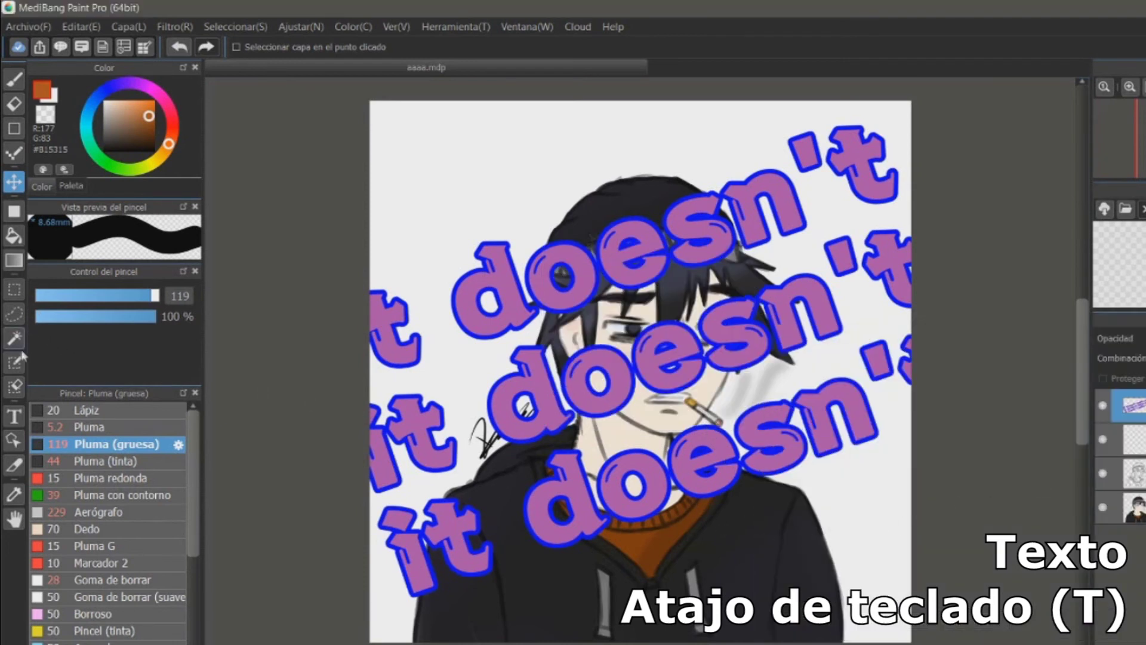
- Start a new text on the canvas using the CC-WildWords font at 20 pt in black #000000
{"action": "left_click", "coordinate": [15, 417]}
{"action": "left_click", "coordinate": [822, 565]}
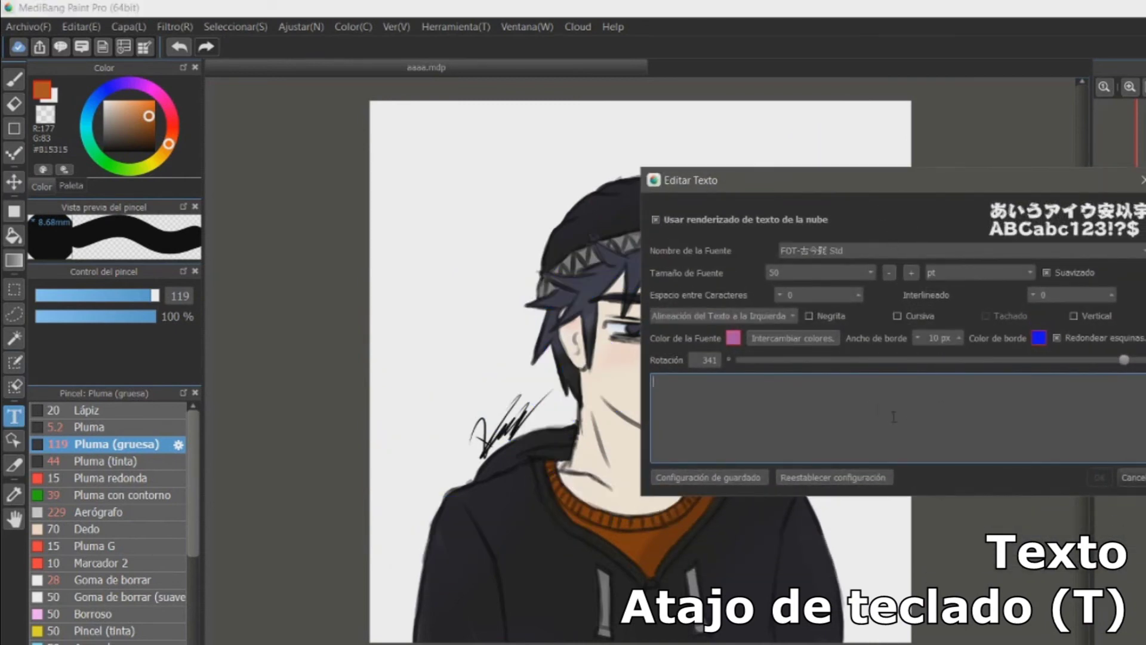
{"action": "left_click", "coordinate": [734, 338]}
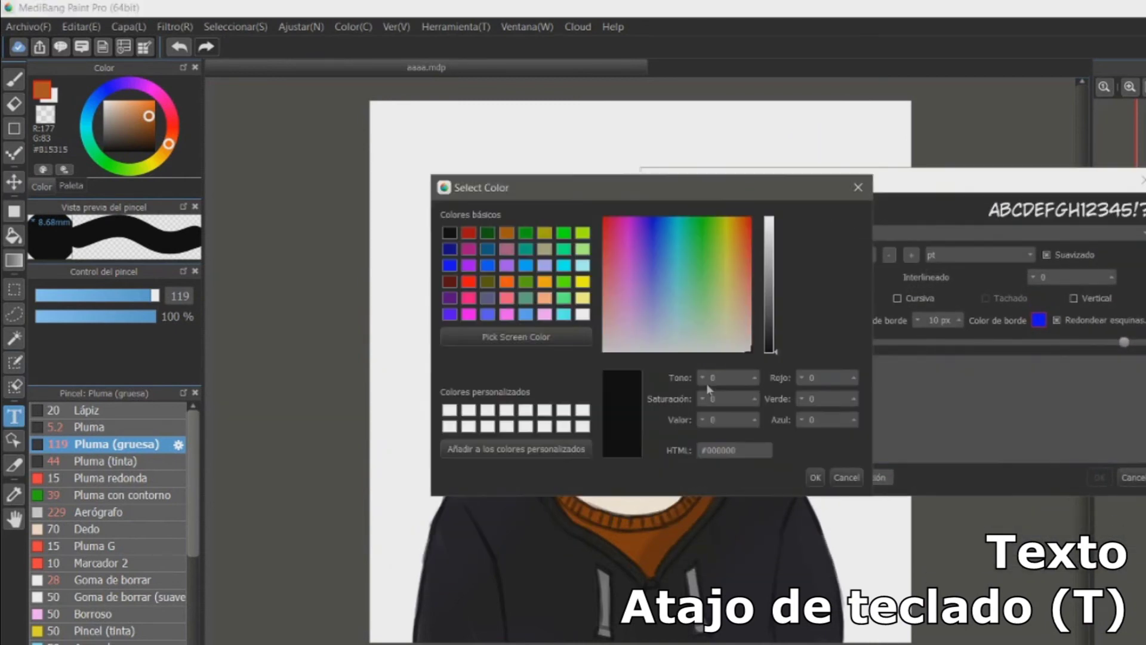
{"action": "left_click", "coordinate": [814, 477]}
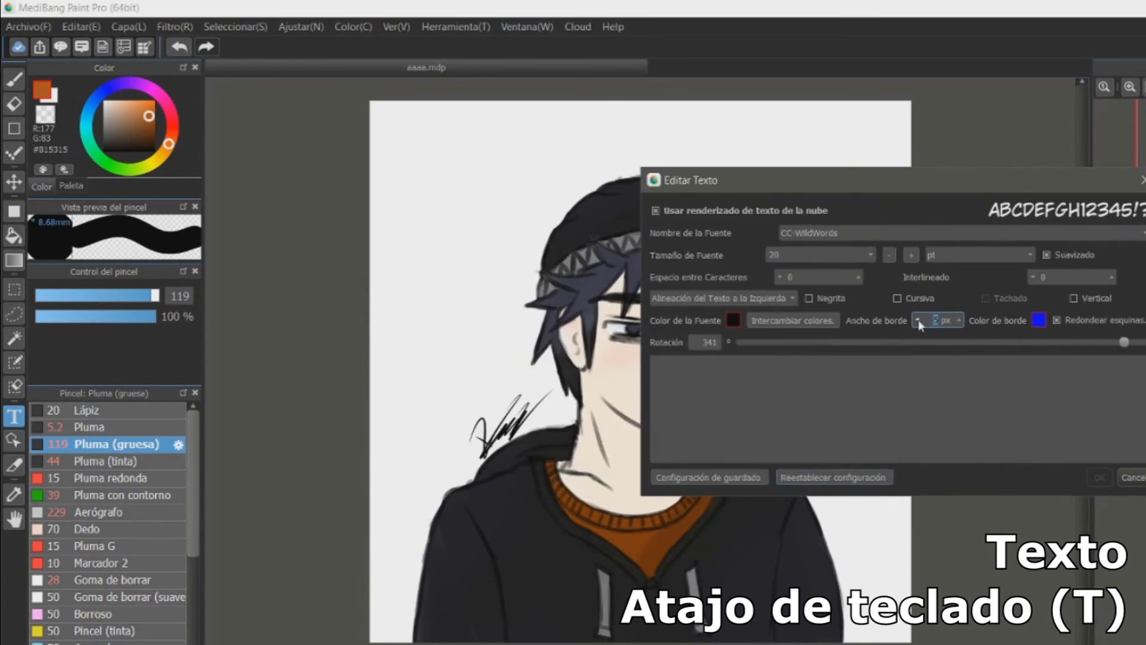
- Set the new text's border to 5 px in white #ffffff and its rotation to 0°
{"action": "left_click", "coordinate": [1039, 320]}
{"action": "left_click", "coordinate": [583, 314]}
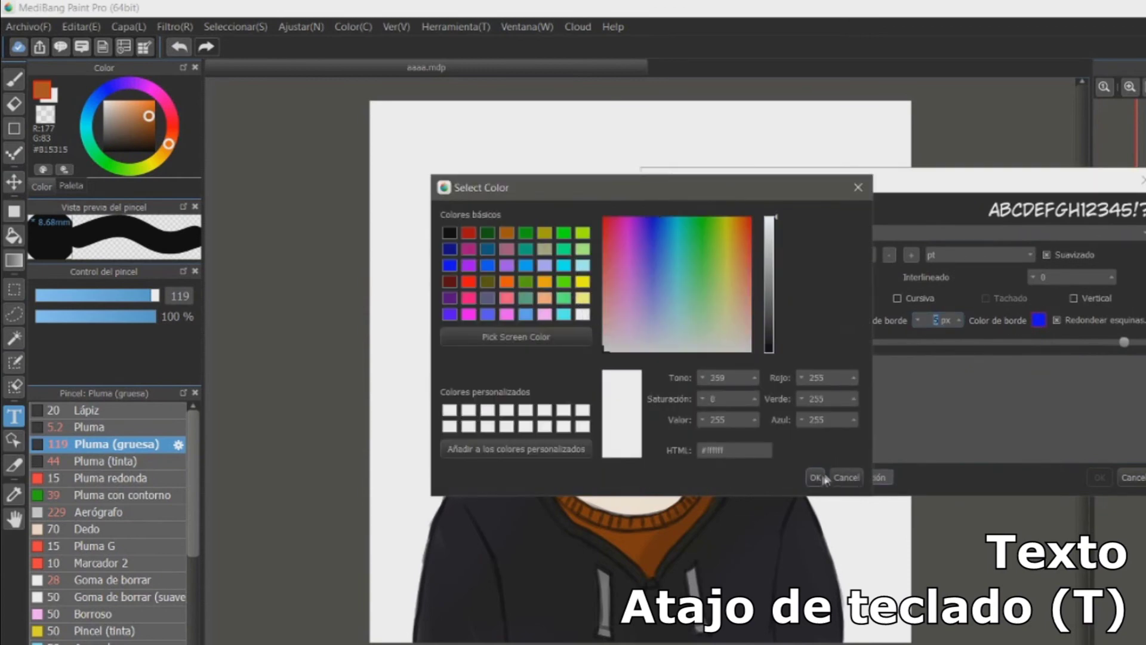
{"action": "left_click", "coordinate": [815, 477]}
{"action": "left_click", "coordinate": [713, 343]}
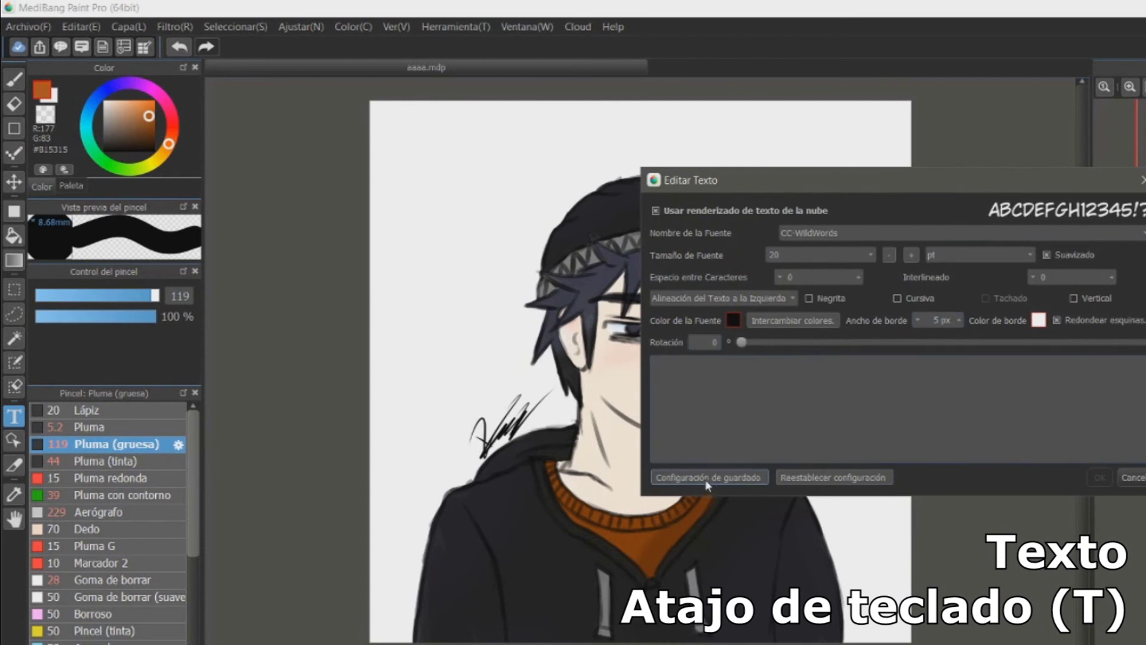
- Save the new text's settings as a preset named "Letra para comic" and return to the empty text field
{"action": "left_click", "coordinate": [705, 479]}
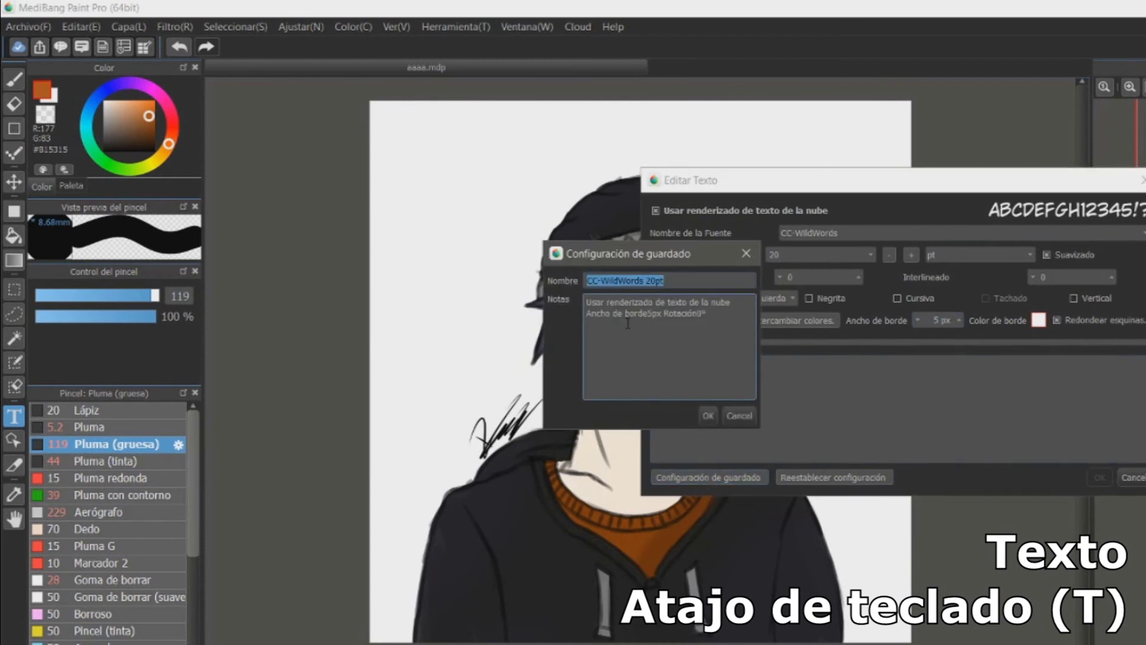
{"action": "type", "text": "Letra para comic"}
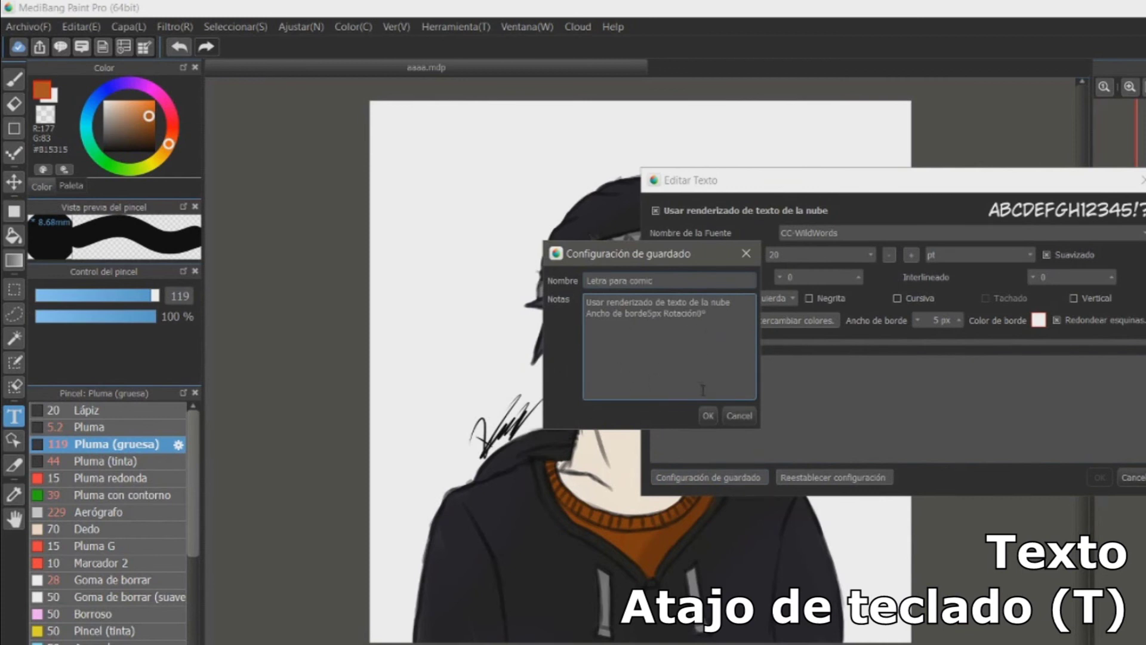
{"action": "left_click", "coordinate": [708, 416]}
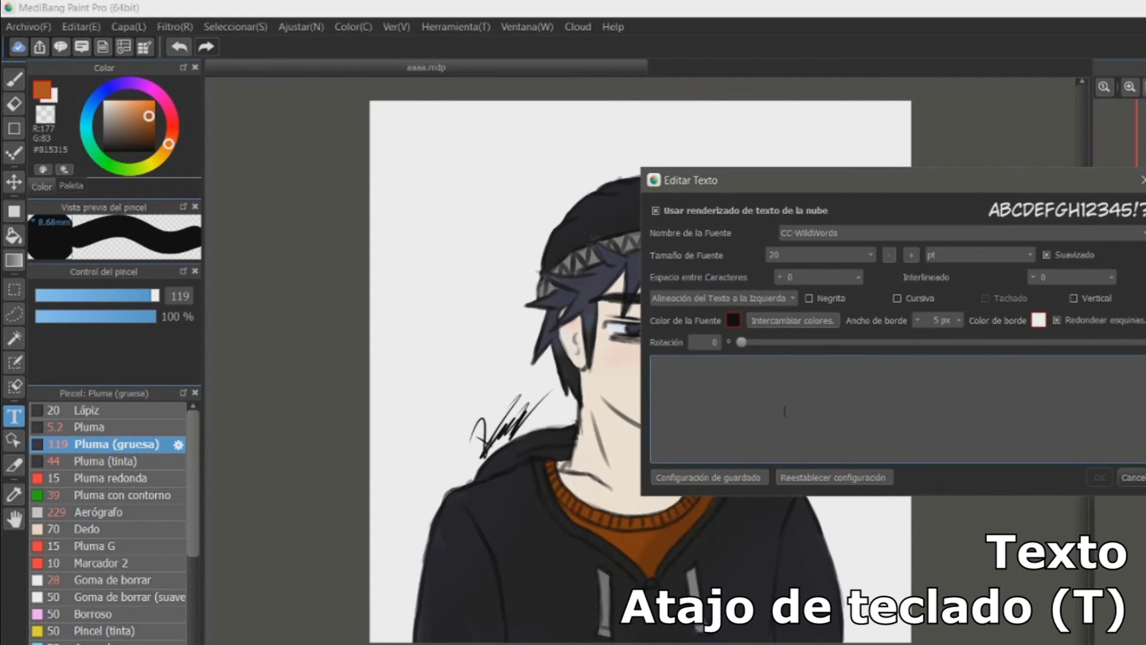
{"action": "left_click", "coordinate": [800, 450]}
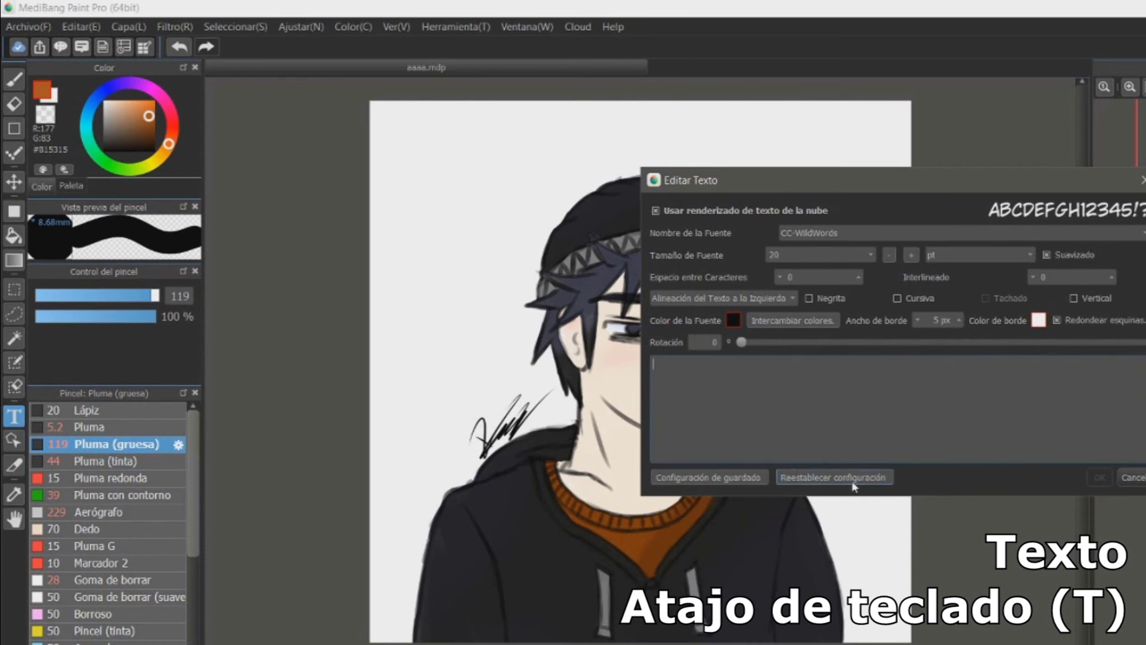
- Load the saved text presets "Configuración Fea" and "Letra para comic" in turn, and reopen the preset list
{"action": "left_click", "coordinate": [835, 477]}
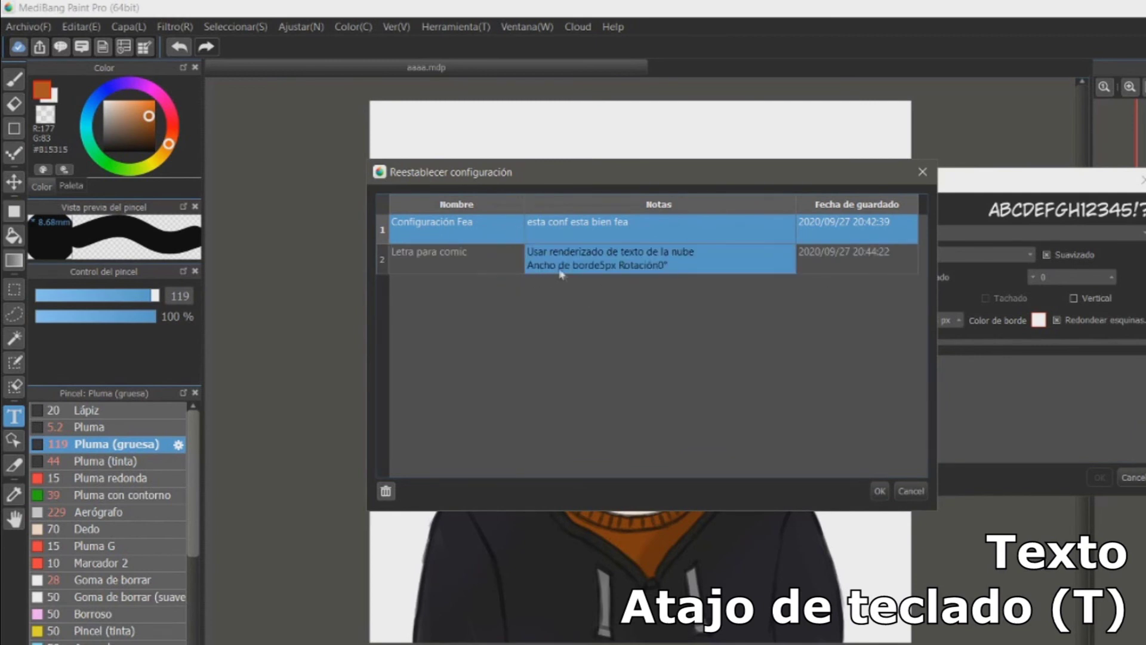
{"action": "left_click", "coordinate": [879, 491]}
{"action": "left_click_drag", "start_coordinate": [874, 447], "coordinate": [875, 480]}
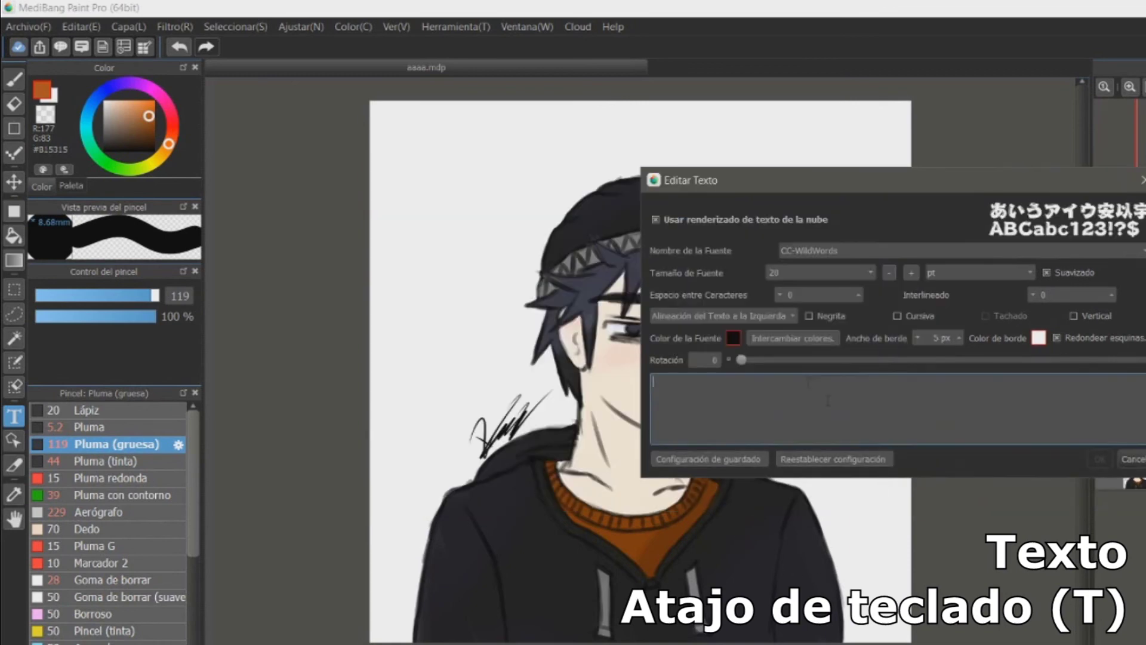
{"action": "left_click", "coordinate": [797, 465]}
{"action": "left_click", "coordinate": [459, 274]}
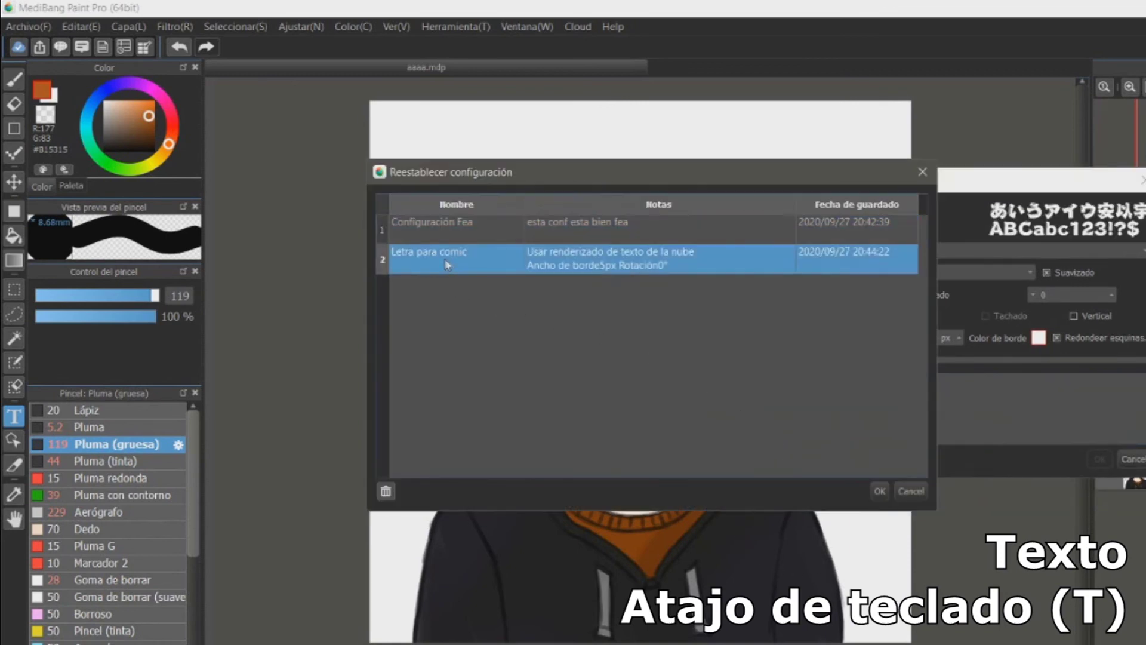
{"action": "left_click", "coordinate": [884, 495]}
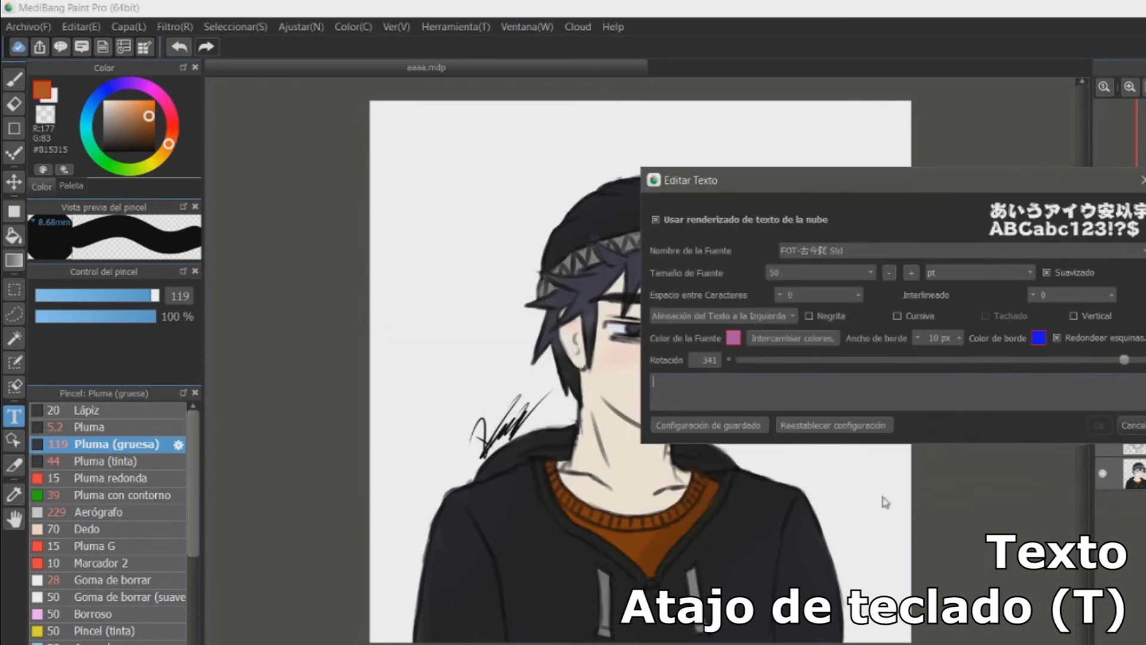
{"action": "left_click", "coordinate": [849, 429]}
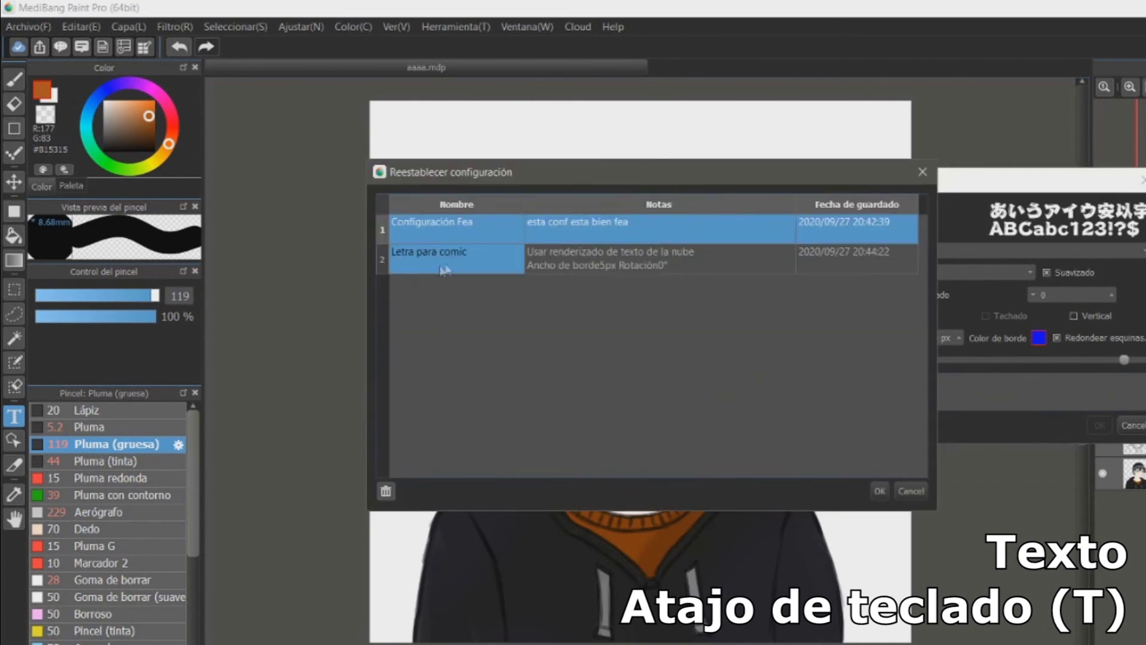
{"action": "left_click", "coordinate": [386, 492]}
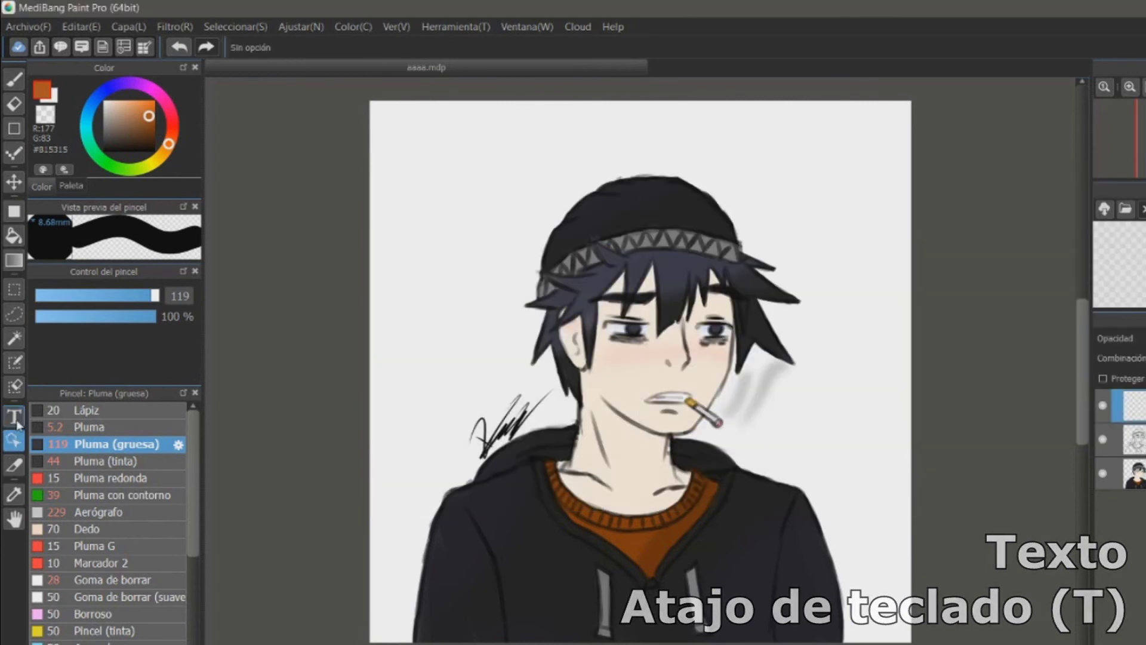
- Switch to the Operation tool and on to the Divide tool, and try dividing across the character illustration
{"action": "left_click", "coordinate": [16, 421]}
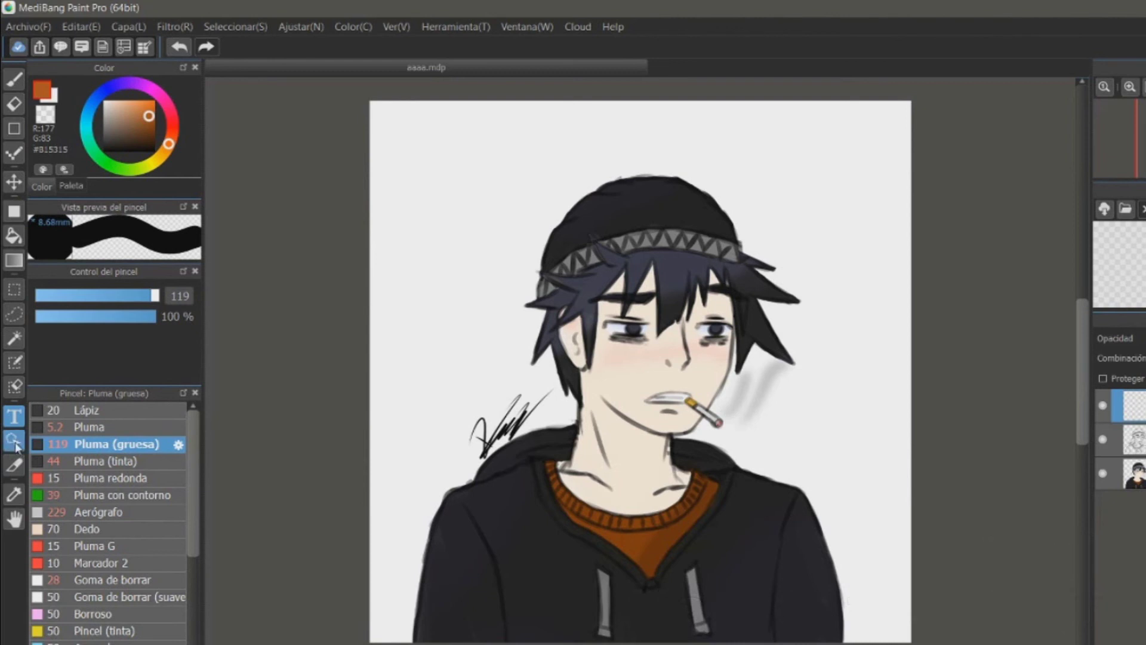
{"action": "left_click", "coordinate": [17, 448]}
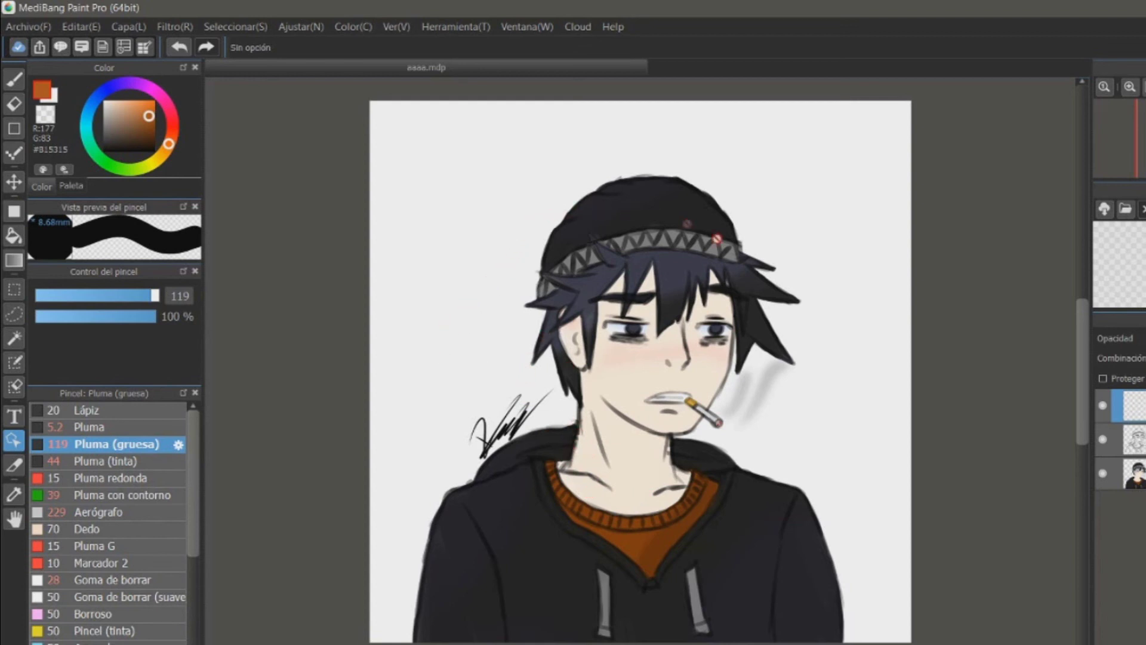
{"action": "left_click", "coordinate": [16, 466]}
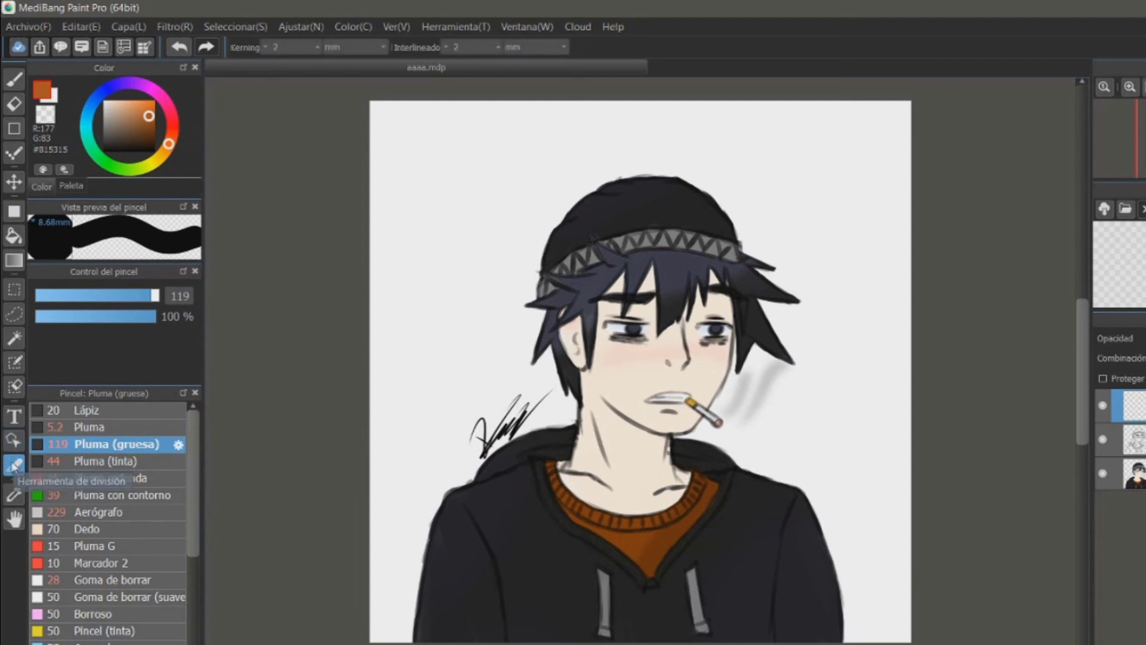
{"action": "left_click_drag", "start_coordinate": [468, 349], "coordinate": [839, 389]}
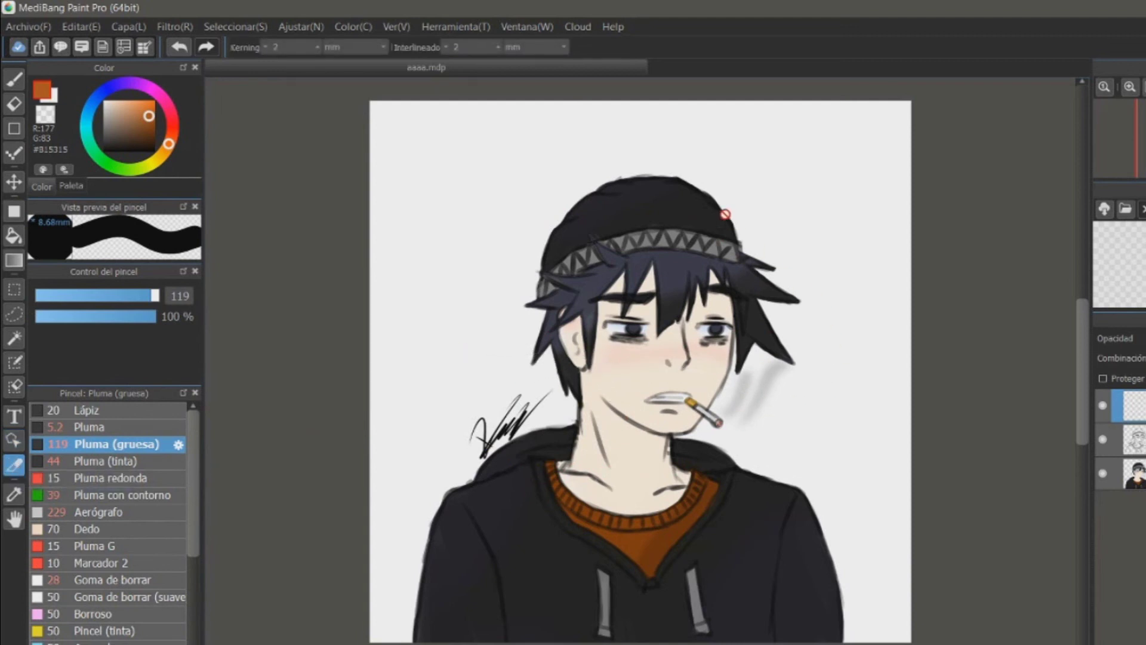
{"action": "left_click_drag", "start_coordinate": [412, 396], "coordinate": [836, 507]}
{"action": "left_click_drag", "start_coordinate": [848, 453], "coordinate": [462, 495]}
{"action": "left_click_drag", "start_coordinate": [793, 196], "coordinate": [418, 281]}
{"action": "left_click_drag", "start_coordinate": [455, 326], "coordinate": [515, 365]}
{"action": "left_click_drag", "start_coordinate": [785, 502], "coordinate": [385, 543]}
{"action": "mouse_move", "coordinate": [863, 220]}
{"action": "left_mouse_down"}
{"action": "mouse_move", "coordinate": [766, 337]}
{"action": "mouse_move", "coordinate": [437, 476]}
{"action": "left_mouse_up"}
{"action": "left_click_drag", "start_coordinate": [299, 222], "coordinate": [438, 97]}
{"action": "mouse_move", "coordinate": [843, 192]}
{"action": "left_mouse_down"}
{"action": "mouse_move", "coordinate": [988, 344]}
{"action": "mouse_move", "coordinate": [858, 181]}
{"action": "left_mouse_up"}
- Sample the brown of the character's shirt with the Eyedropper and brush a test stroke on the blank background beside the head
{"action": "left_click", "coordinate": [19, 498]}
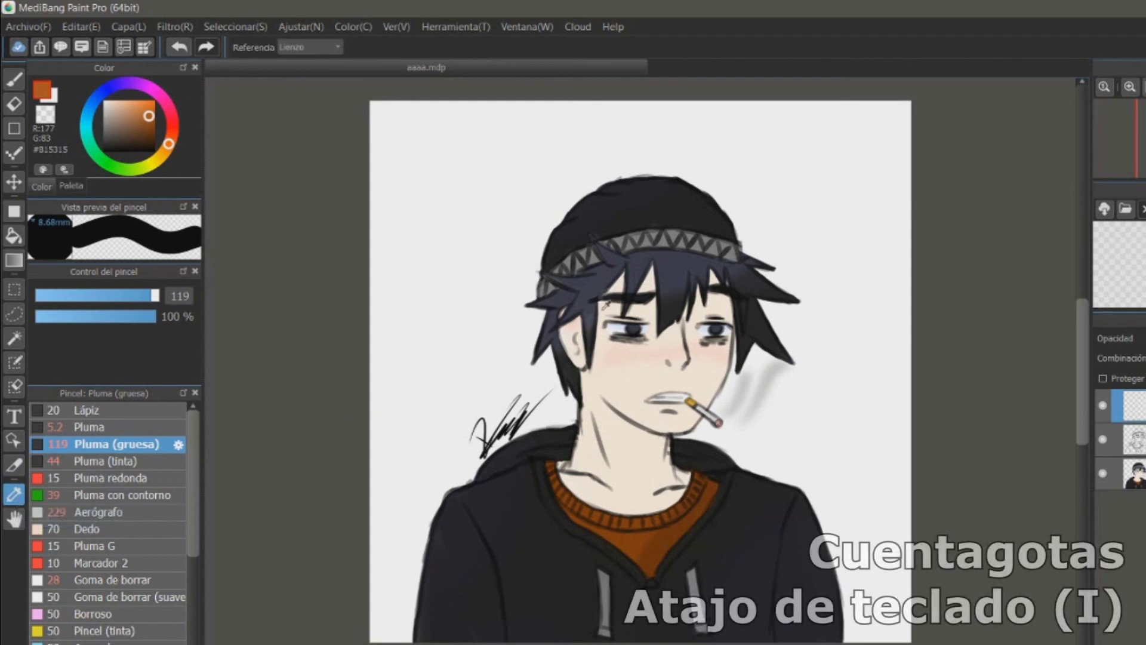
{"action": "left_click", "coordinate": [636, 540]}
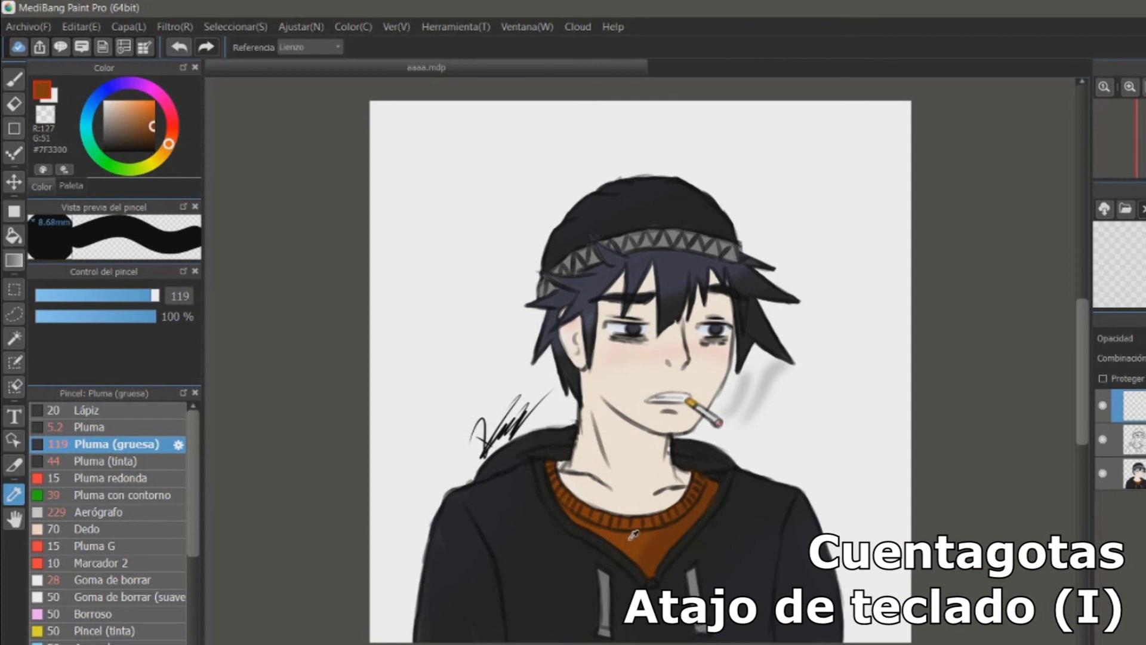
{"action": "left_click", "coordinate": [14, 78]}
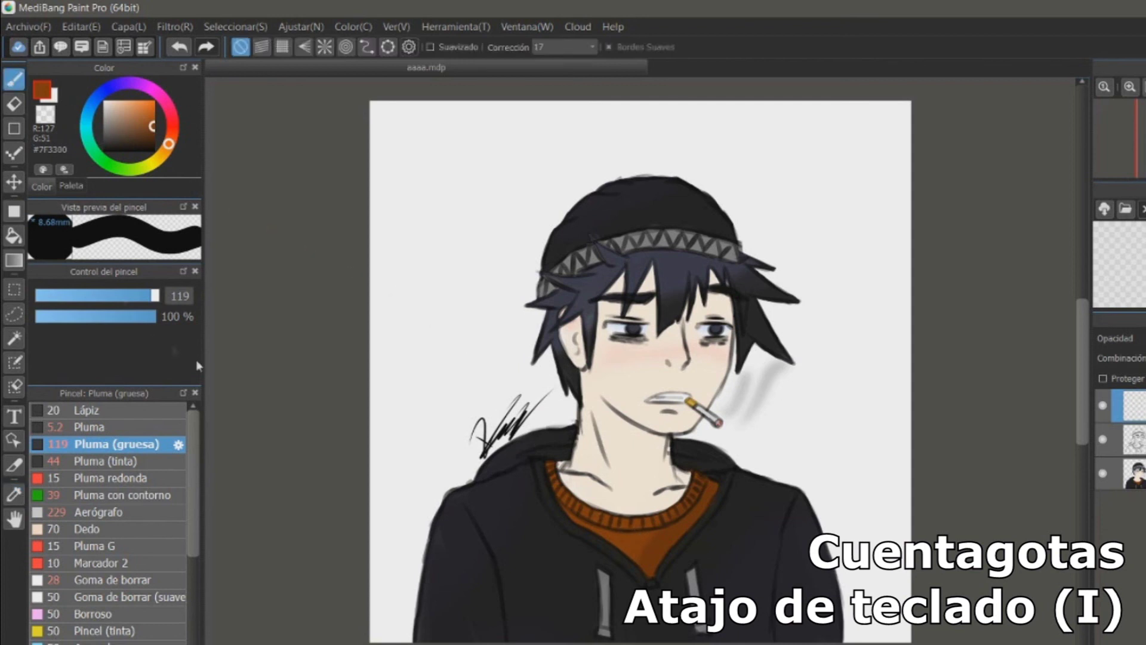
{"action": "left_click_drag", "start_coordinate": [388, 352], "coordinate": [507, 232]}
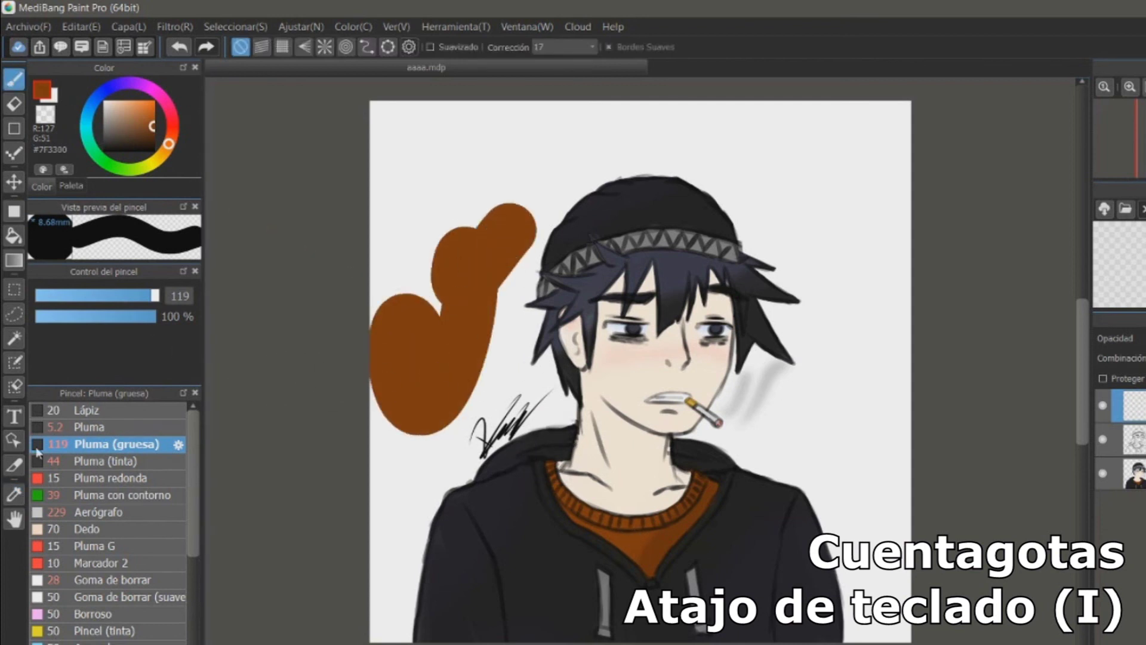
- Sample the character's skin tone and dark hair colour with the Eyedropper, brushing a test stroke of each over the brown one
{"action": "left_click", "coordinate": [15, 493]}
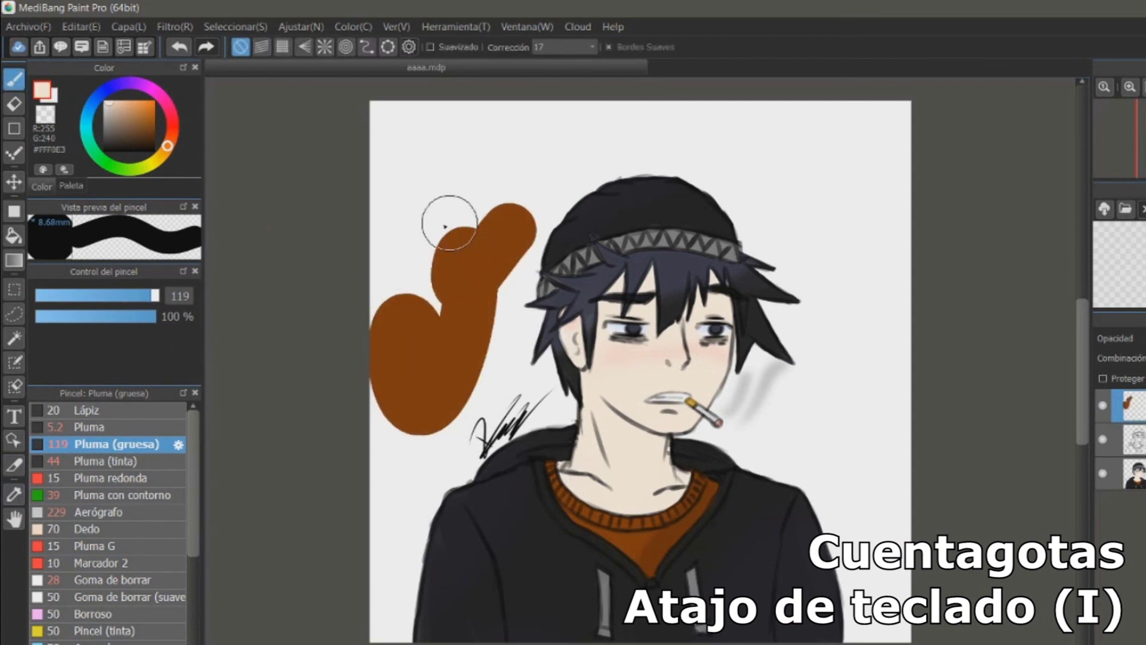
{"action": "left_click_drag", "start_coordinate": [450, 222], "coordinate": [445, 268]}
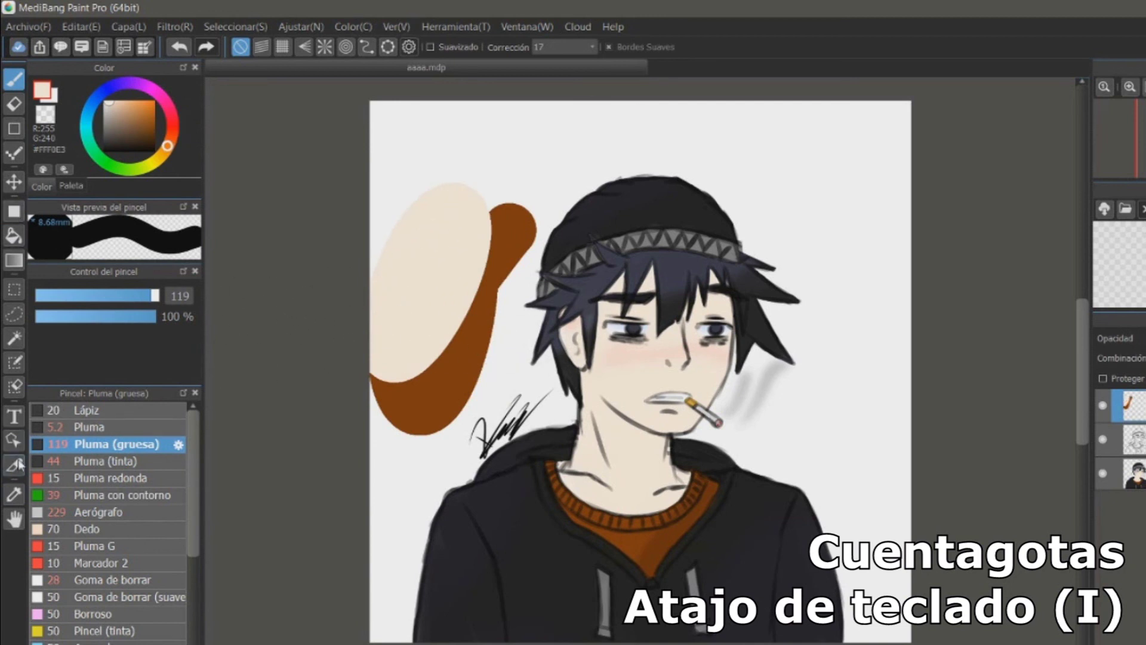
{"action": "left_click", "coordinate": [14, 496]}
{"action": "left_click", "coordinate": [709, 259]}
{"action": "left_click", "coordinate": [16, 85]}
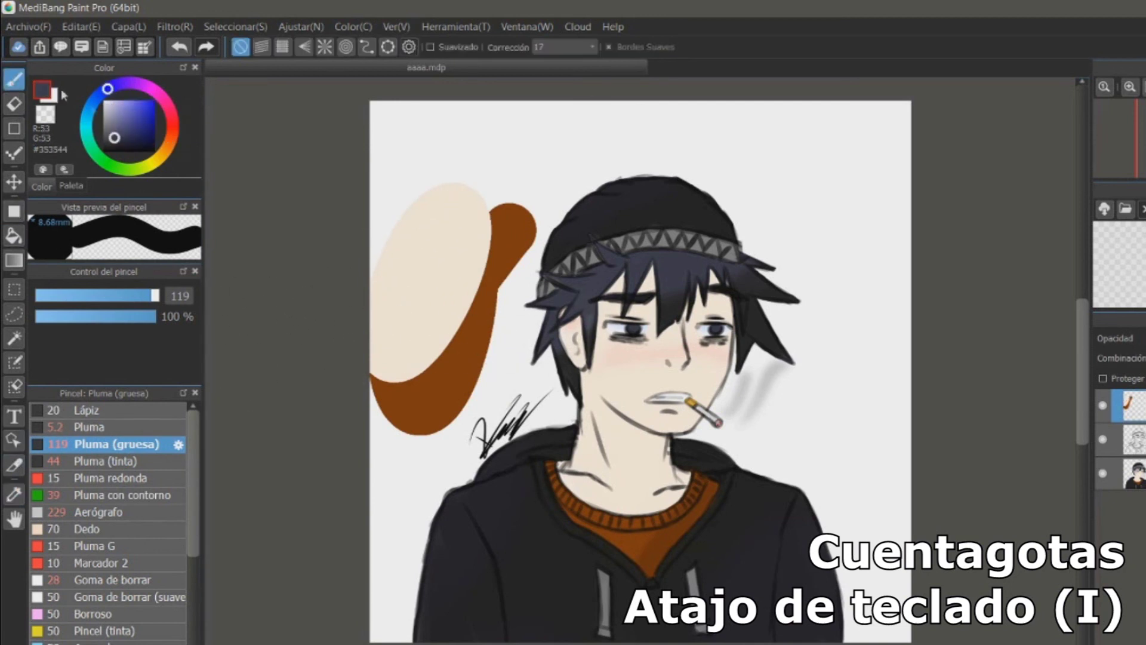
{"action": "mouse_move", "coordinate": [382, 203]}
{"action": "left_mouse_down"}
{"action": "mouse_move", "coordinate": [512, 192]}
{"action": "mouse_move", "coordinate": [510, 213]}
{"action": "left_mouse_up"}
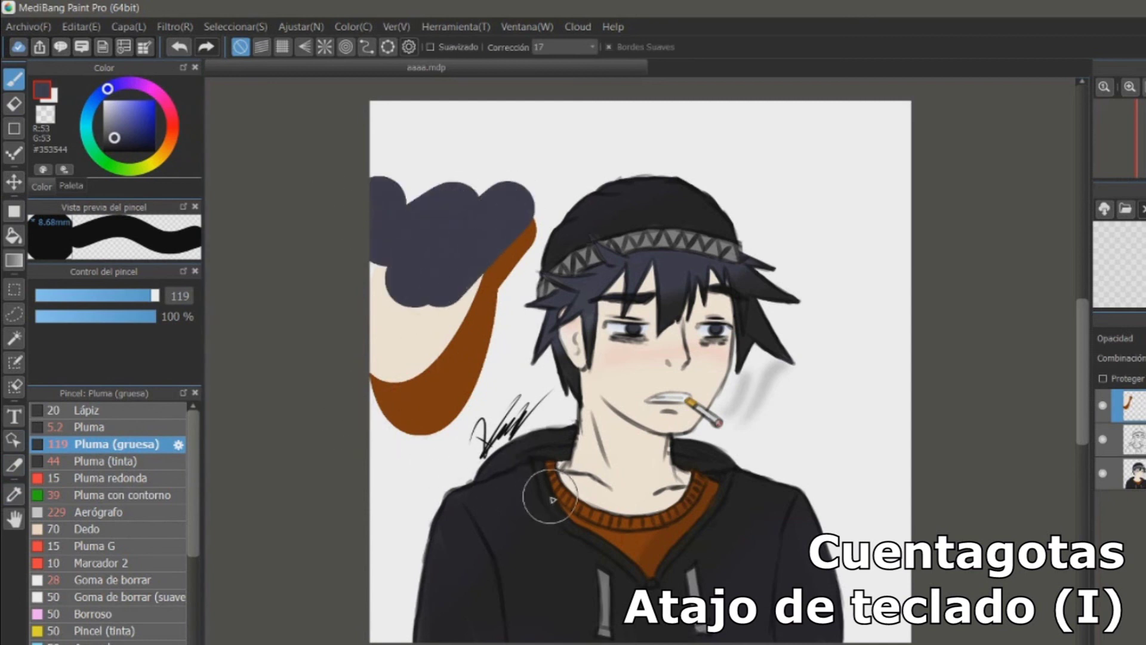
- Undo the three test strokes painted beside the character
{"action": "key", "text": "ctrl+z"}
{"action": "key", "text": "ctrl+z"}
{"action": "key", "text": "ctrl+z"}
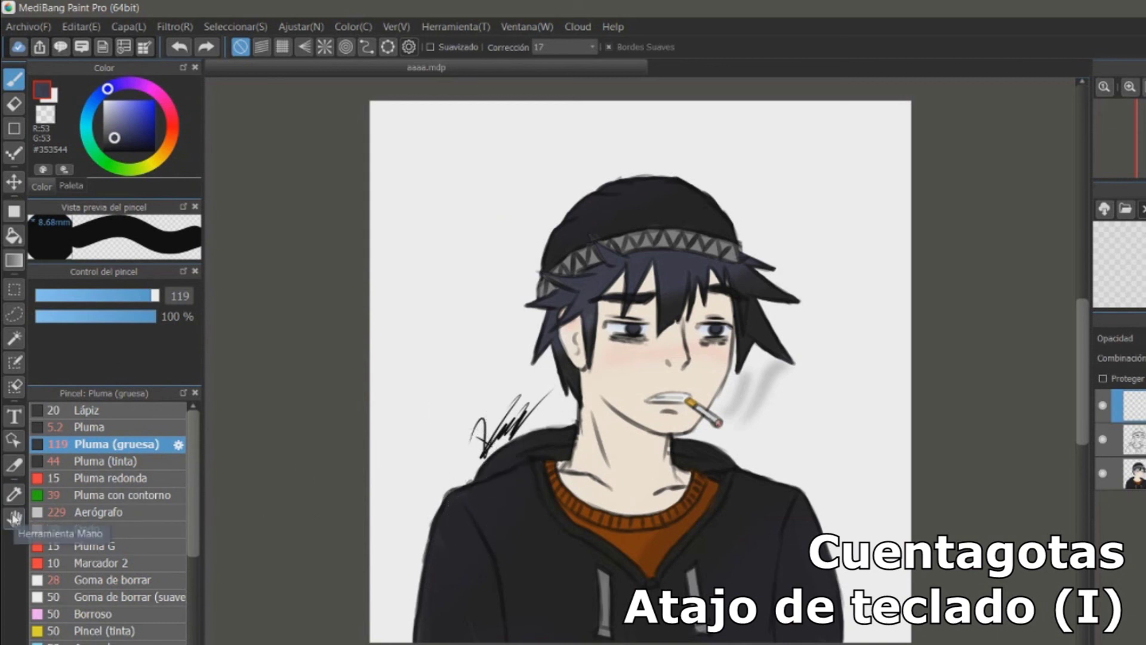
- Move the canvas around the workspace with the Hand tool and return to the Brush tool
{"action": "left_click", "coordinate": [13, 519]}
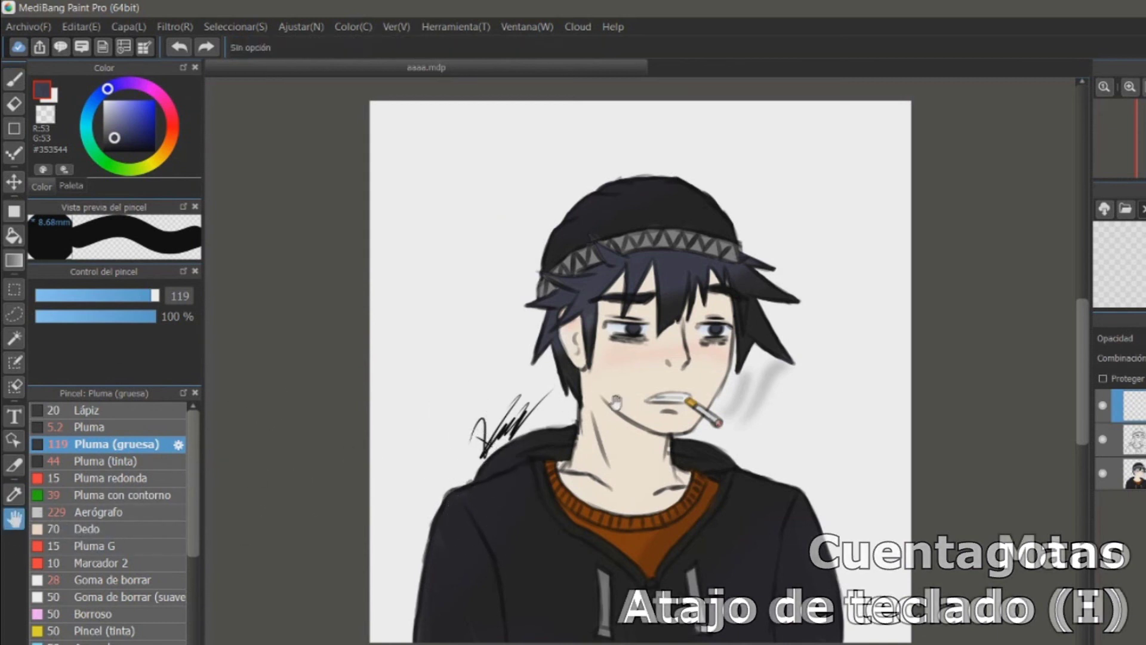
{"action": "left_click_drag", "start_coordinate": [751, 312], "coordinate": [519, 418]}
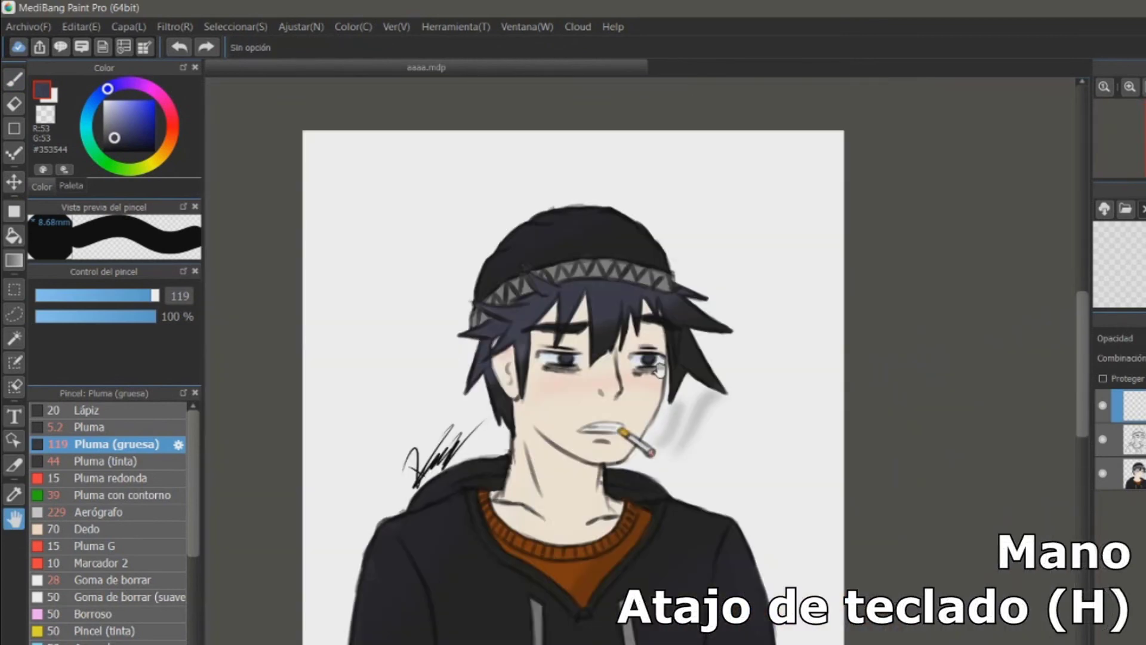
{"action": "left_click_drag", "start_coordinate": [372, 531], "coordinate": [411, 518]}
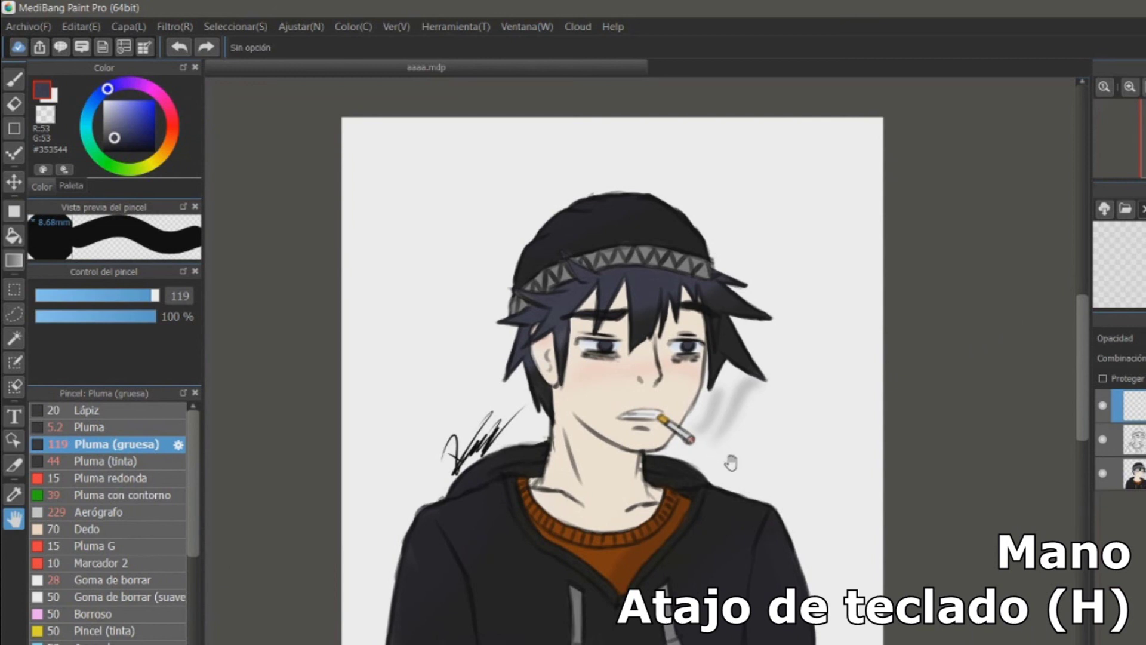
{"action": "mouse_move", "coordinate": [731, 453]}
{"action": "left_mouse_down"}
{"action": "mouse_move", "coordinate": [770, 441]}
{"action": "mouse_move", "coordinate": [737, 431]}
{"action": "left_mouse_up"}
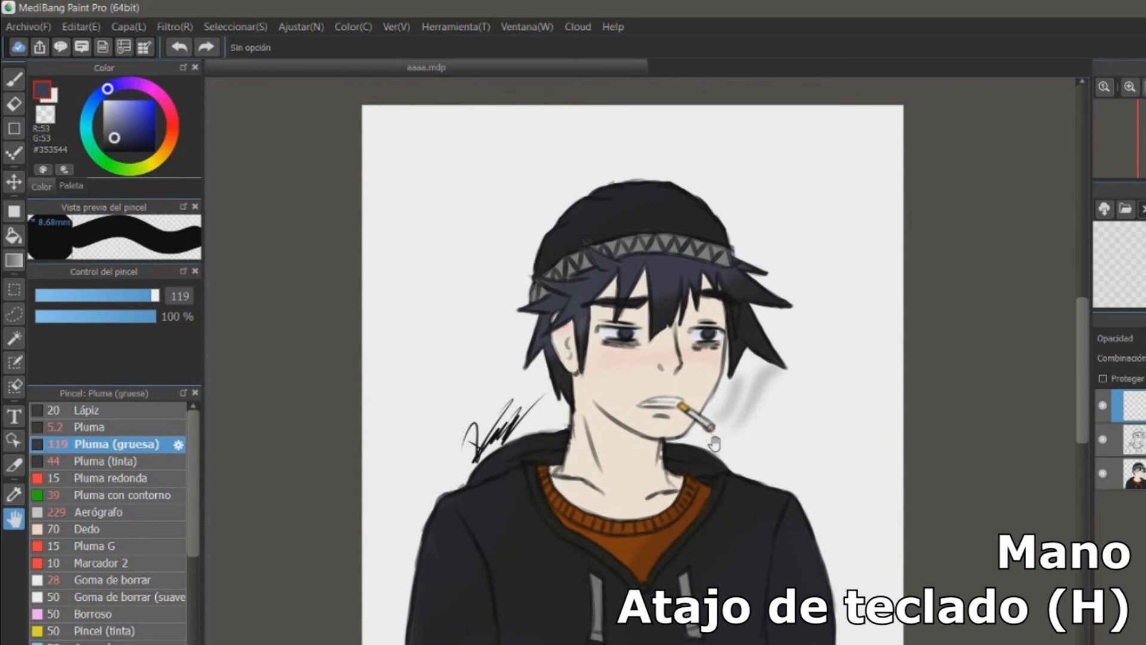
{"action": "left_click_drag", "start_coordinate": [667, 439], "coordinate": [687, 449]}
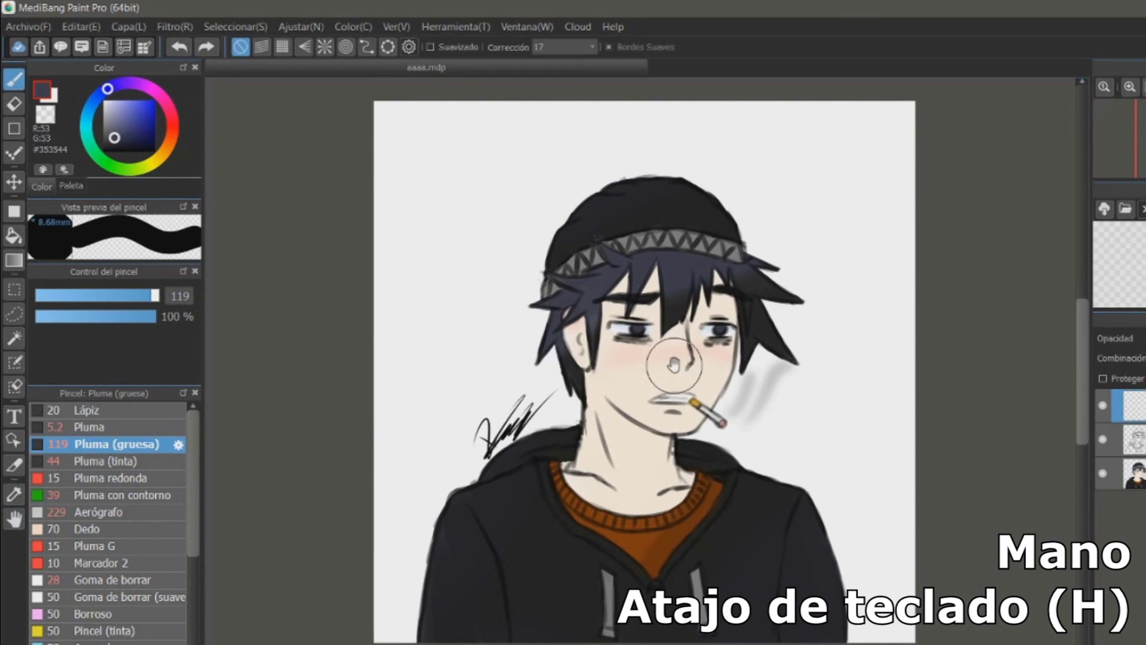
{"action": "left_click_drag", "start_coordinate": [672, 364], "coordinate": [687, 326]}
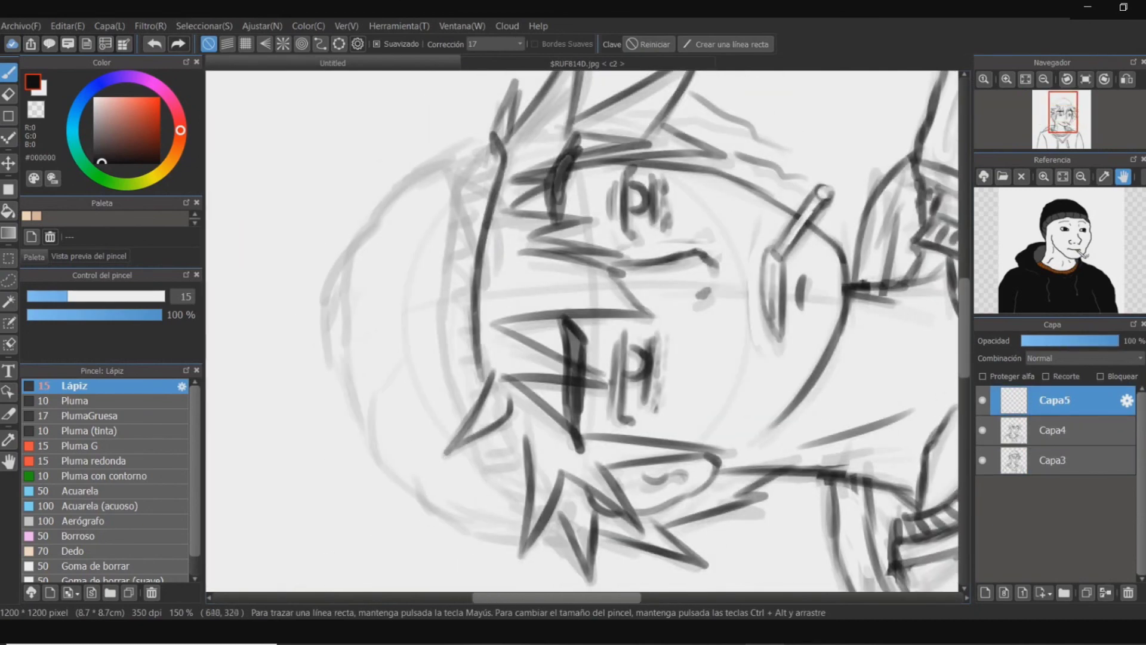
- Draw the character's clean line art over the rough sketch with the Lápiz brush at 15 px in black #000000
{"action": "left_click_drag", "start_coordinate": [501, 422], "coordinate": [519, 474]}
{"action": "left_click_drag", "start_coordinate": [537, 546], "coordinate": [581, 552]}
{"action": "left_click_drag", "start_coordinate": [466, 319], "coordinate": [499, 336]}
{"action": "left_click_drag", "start_coordinate": [524, 163], "coordinate": [491, 209]}
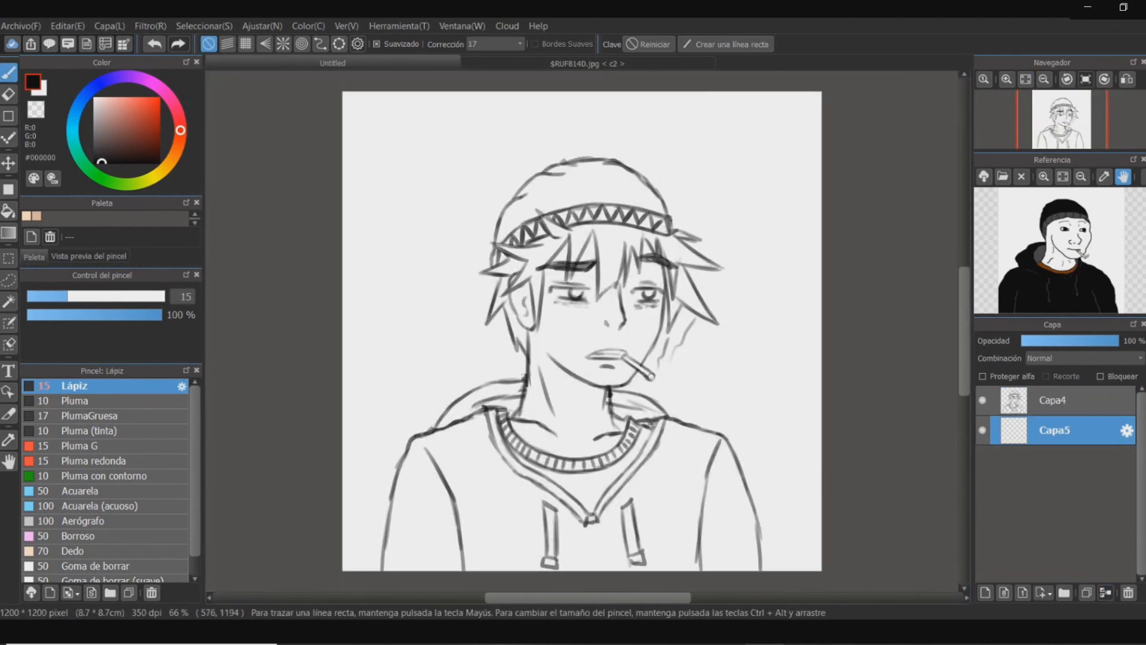
- Try the Acuarela, Borroso and Pluma G brushes on layer Capa5, undoing the Acuarela test stroke
{"action": "left_click", "coordinate": [79, 490]}
{"action": "left_click_drag", "start_coordinate": [391, 245], "coordinate": [529, 427]}
{"action": "key", "text": "ctrl+z"}
{"action": "scroll", "coordinate": [104, 489], "scroll_direction": "down", "scroll_amount": 1}
{"action": "left_click", "coordinate": [78, 514]}
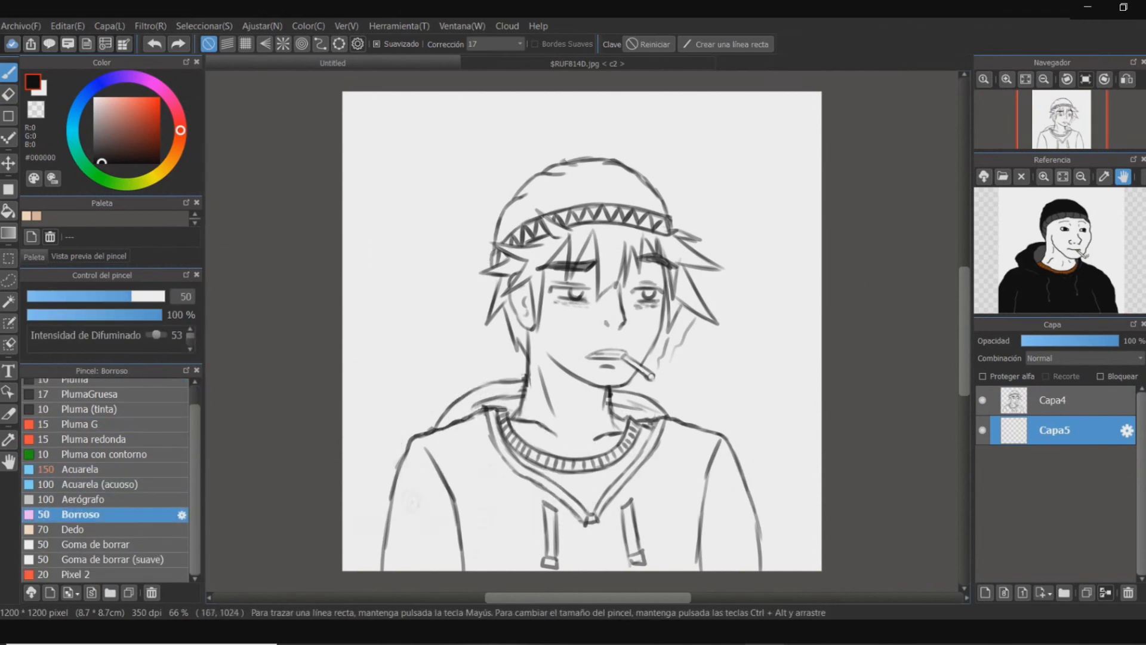
{"action": "scroll", "coordinate": [105, 489], "scroll_direction": "up", "scroll_amount": 1}
{"action": "left_click", "coordinate": [93, 416]}
{"action": "left_click_drag", "start_coordinate": [444, 464], "coordinate": [541, 371]}
- Resize the docked panels to enlarge the colour wheel and make room for the brush control settings
{"action": "left_click_drag", "start_coordinate": [156, 364], "coordinate": [149, 475]}
{"action": "left_click_drag", "start_coordinate": [148, 269], "coordinate": [146, 359]}
{"action": "mouse_move", "coordinate": [147, 197]}
{"action": "left_mouse_down"}
{"action": "mouse_move", "coordinate": [147, 255]}
{"action": "mouse_move", "coordinate": [147, 211]}
{"action": "left_mouse_up"}
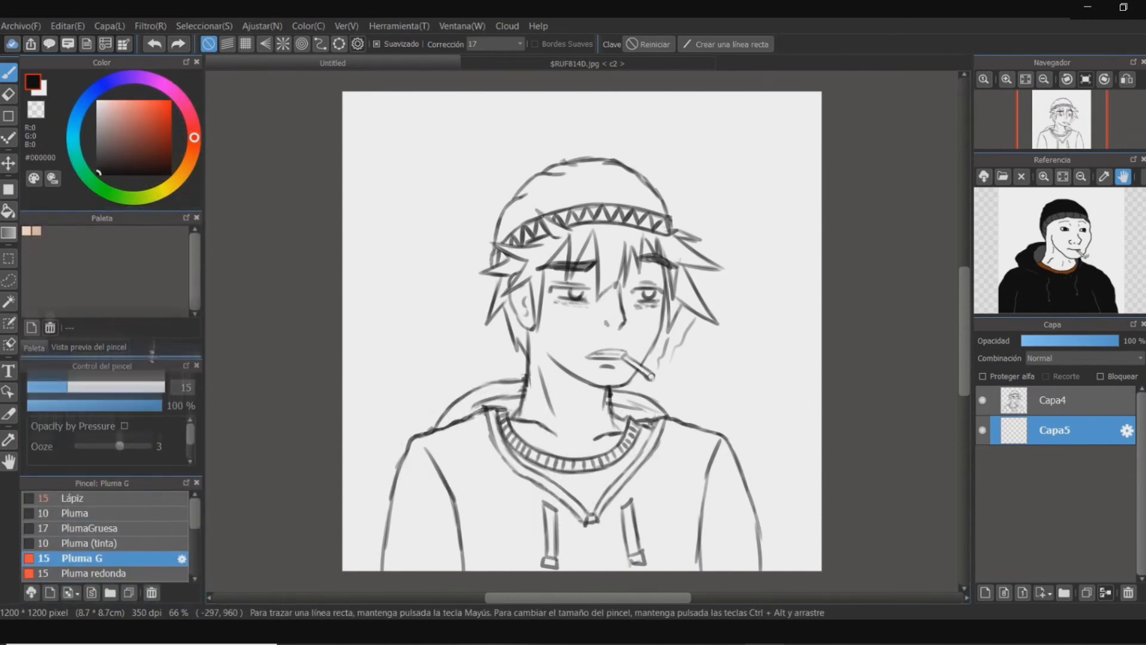
{"action": "left_click_drag", "start_coordinate": [151, 359], "coordinate": [151, 285]}
{"action": "left_click_drag", "start_coordinate": [151, 475], "coordinate": [151, 397]}
- Block in the hoodie and beanie on layer Capa5 with the Acuarela brush in dark grey #171717, undoing the faint first stroke
{"action": "left_click", "coordinate": [80, 526]}
{"action": "left_click_drag", "start_coordinate": [426, 358], "coordinate": [615, 429]}
{"action": "scroll", "coordinate": [104, 508], "scroll_direction": "down", "scroll_amount": 3}
{"action": "left_click_drag", "start_coordinate": [340, 442], "coordinate": [513, 508]}
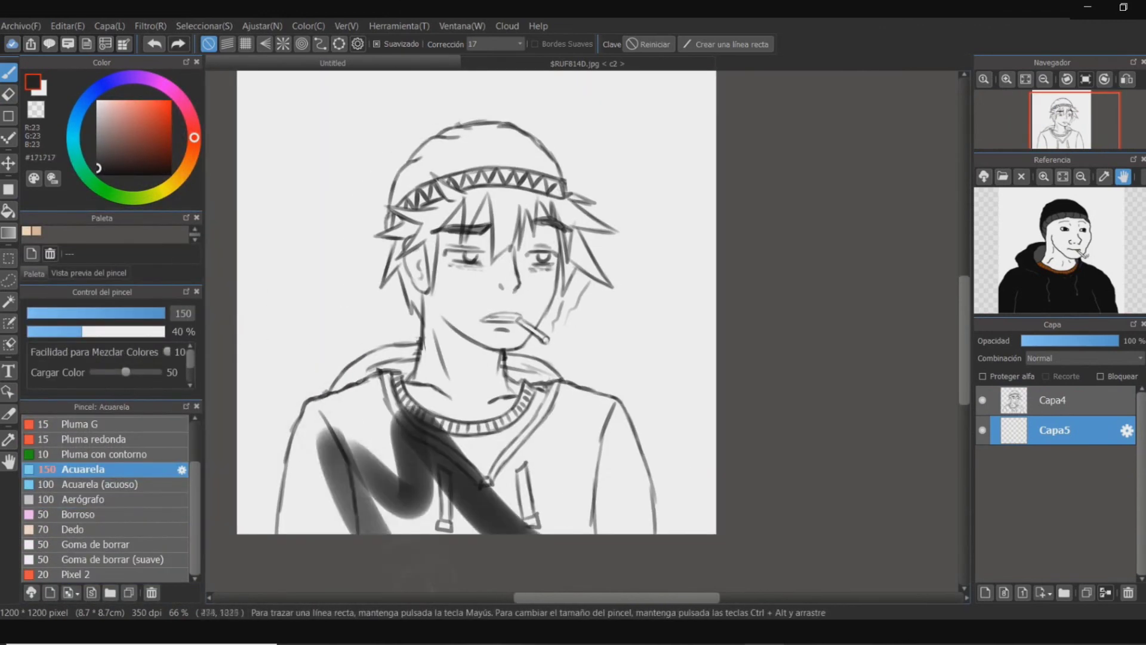
{"action": "key", "text": "ctrl+z"}
{"action": "left_click_drag", "start_coordinate": [83, 332], "coordinate": [132, 332]}
{"action": "left_click_drag", "start_coordinate": [308, 489], "coordinate": [352, 412]}
{"action": "left_click_drag", "start_coordinate": [382, 417], "coordinate": [657, 513]}
{"action": "left_click_drag", "start_coordinate": [339, 387], "coordinate": [573, 352]}
{"action": "left_click_drag", "start_coordinate": [412, 179], "coordinate": [549, 162]}
- Erase the grey paint outside the left-hand sleeve and shoulder, alternating between Goma de borrar and Goma de borrar (suave)
{"action": "scroll", "coordinate": [417, 382], "scroll_direction": "up", "scroll_amount": 2}
{"action": "left_click", "coordinate": [9, 94]}
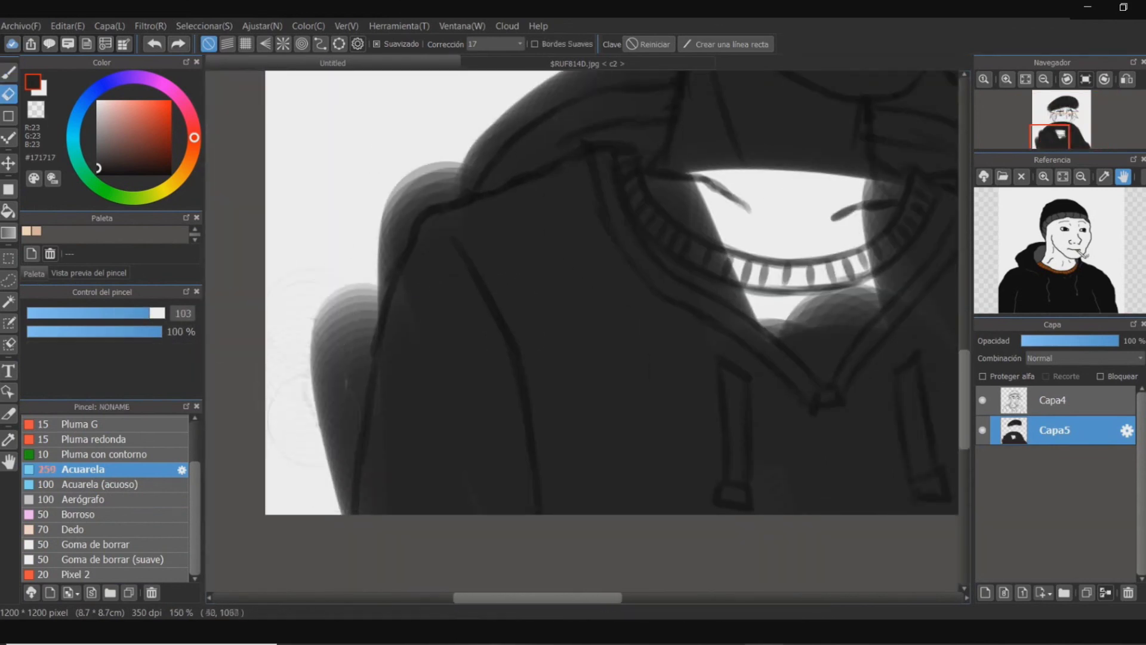
{"action": "left_click_drag", "start_coordinate": [326, 293], "coordinate": [319, 423]}
{"action": "left_click", "coordinate": [112, 559]}
{"action": "left_click_drag", "start_coordinate": [343, 328], "coordinate": [334, 397]}
{"action": "left_click", "coordinate": [100, 544]}
{"action": "left_click_drag", "start_coordinate": [137, 316], "coordinate": [144, 314]}
{"action": "left_click_drag", "start_coordinate": [358, 189], "coordinate": [311, 280]}
{"action": "left_click", "coordinate": [112, 560]}
{"action": "mouse_move", "coordinate": [370, 358]}
{"action": "left_mouse_down"}
{"action": "mouse_move", "coordinate": [407, 332]}
{"action": "mouse_move", "coordinate": [375, 333]}
{"action": "left_mouse_up"}
{"action": "left_click", "coordinate": [100, 545]}
{"action": "left_click_drag", "start_coordinate": [281, 441], "coordinate": [298, 316]}
{"action": "left_click_drag", "start_coordinate": [358, 173], "coordinate": [399, 168]}
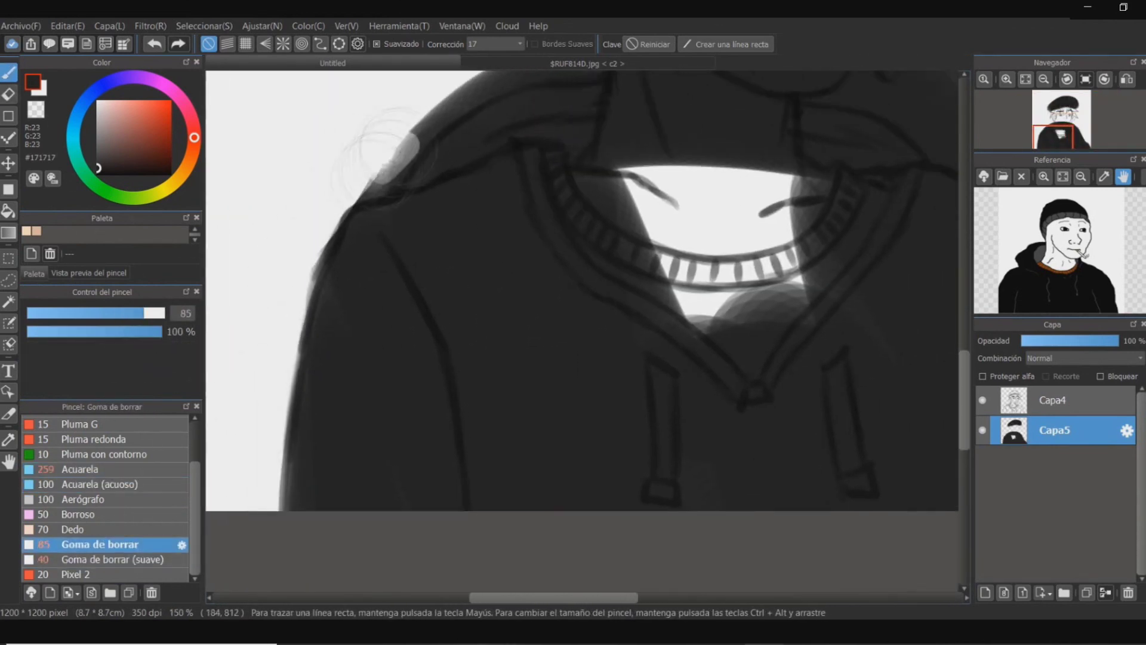
- Clean the hood's outer edge and erase the grey paint covering the lower face with Goma de borrar
{"action": "left_click_drag", "start_coordinate": [537, 299], "coordinate": [404, 449]}
{"action": "left_click_drag", "start_coordinate": [334, 230], "coordinate": [287, 248]}
{"action": "left_click_drag", "start_coordinate": [537, 334], "coordinate": [366, 357]}
{"action": "left_click_drag", "start_coordinate": [362, 134], "coordinate": [371, 179]}
{"action": "left_click_drag", "start_coordinate": [366, 357], "coordinate": [537, 321]}
{"action": "left_click_drag", "start_coordinate": [809, 204], "coordinate": [486, 268]}
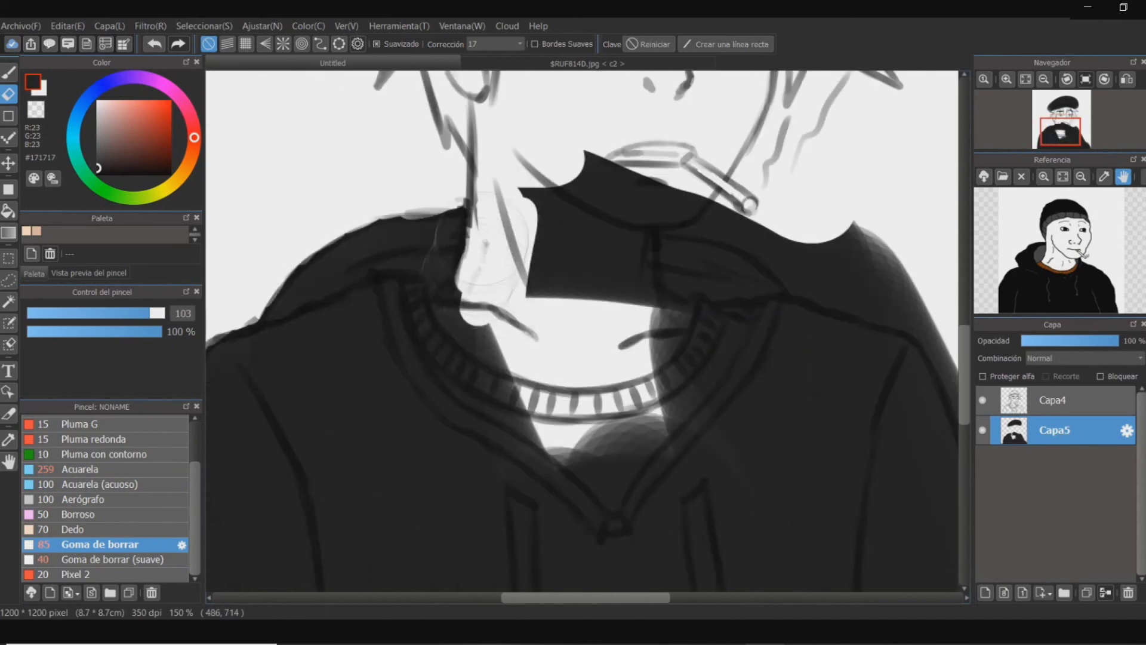
- Erase the grey paint from the neck, the ribbed collar and the V-shaped shirt opening, following the line art
{"action": "left_click_drag", "start_coordinate": [537, 335], "coordinate": [432, 262]}
{"action": "left_click_drag", "start_coordinate": [313, 221], "coordinate": [371, 339]}
{"action": "left_click_drag", "start_coordinate": [537, 334], "coordinate": [489, 302]}
{"action": "left_click_drag", "start_coordinate": [335, 314], "coordinate": [461, 402]}
{"action": "left_click_drag", "start_coordinate": [537, 335], "coordinate": [471, 320]}
{"action": "mouse_move", "coordinate": [401, 394]}
{"action": "left_mouse_down"}
{"action": "mouse_move", "coordinate": [529, 218]}
{"action": "mouse_move", "coordinate": [498, 353]}
{"action": "left_mouse_up"}
{"action": "mouse_move", "coordinate": [498, 354]}
{"action": "left_mouse_down"}
{"action": "mouse_move", "coordinate": [411, 308]}
{"action": "mouse_move", "coordinate": [404, 244]}
{"action": "left_mouse_up"}
{"action": "left_click_drag", "start_coordinate": [421, 358], "coordinate": [364, 471]}
{"action": "left_click_drag", "start_coordinate": [382, 215], "coordinate": [322, 286]}
{"action": "left_click_drag", "start_coordinate": [358, 299], "coordinate": [581, 358]}
{"action": "left_click_drag", "start_coordinate": [478, 335], "coordinate": [467, 391]}
{"action": "left_click_drag", "start_coordinate": [776, 334], "coordinate": [451, 283]}
{"action": "left_click_drag", "start_coordinate": [370, 254], "coordinate": [555, 290]}
{"action": "left_click_drag", "start_coordinate": [538, 335], "coordinate": [415, 252]}
{"action": "left_click_drag", "start_coordinate": [478, 334], "coordinate": [477, 265]}
{"action": "left_click_drag", "start_coordinate": [465, 245], "coordinate": [513, 382]}
{"action": "left_click_drag", "start_coordinate": [287, 334], "coordinate": [931, 383]}
- Touch up the hoodie's edges and erase the grey paint inside the drawstrings with Goma de borrar (suave)
{"action": "left_click", "coordinate": [113, 560]}
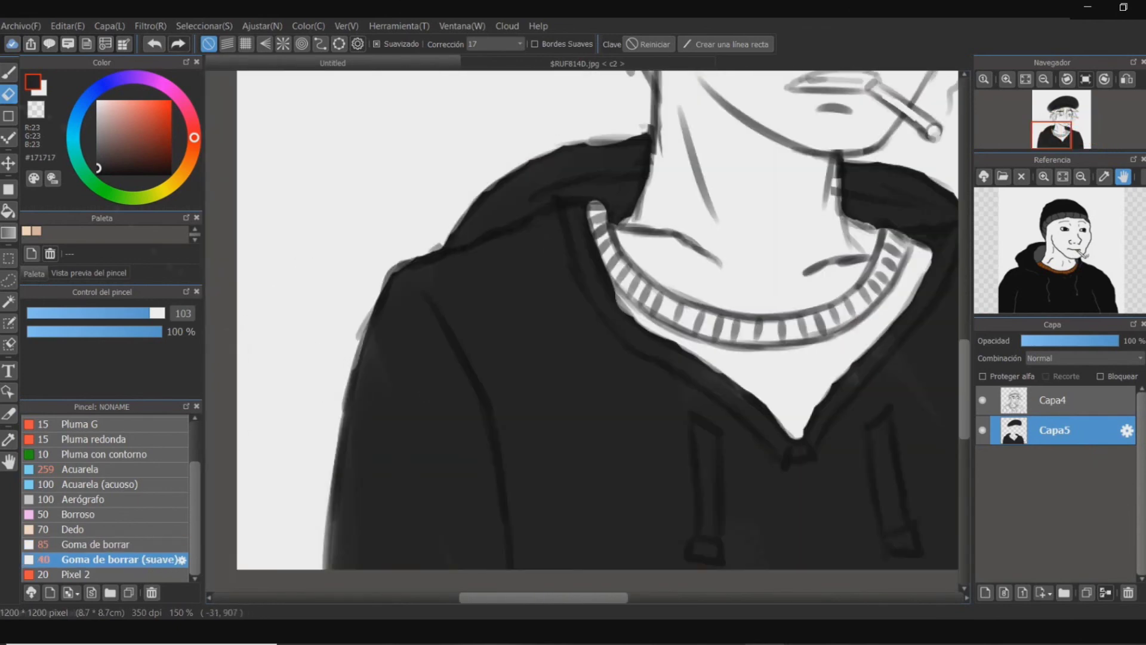
{"action": "key", "text": "b"}
{"action": "left_click_drag", "start_coordinate": [537, 334], "coordinate": [387, 432]}
{"action": "left_click_drag", "start_coordinate": [656, 382], "coordinate": [531, 280]}
{"action": "left_click_drag", "start_coordinate": [716, 334], "coordinate": [601, 305]}
{"action": "mouse_move", "coordinate": [743, 291]}
{"action": "left_mouse_down"}
{"action": "mouse_move", "coordinate": [618, 272]}
{"action": "mouse_move", "coordinate": [838, 170]}
{"action": "left_mouse_up"}
{"action": "key", "text": "e"}
{"action": "left_click_drag", "start_coordinate": [580, 283], "coordinate": [533, 264]}
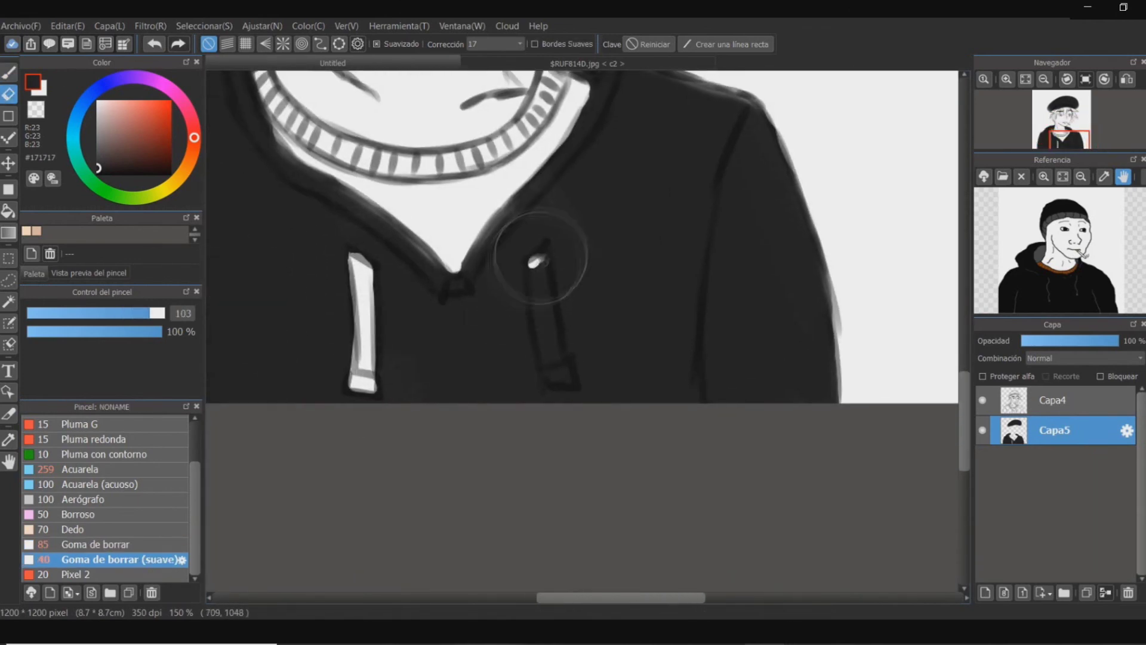
- Erase the dark paint outside the beanie and from its zigzag band with the eraser
{"action": "scroll", "coordinate": [542, 255], "scroll_direction": "down", "scroll_amount": 2}
{"action": "scroll", "coordinate": [558, 223], "scroll_direction": "up", "scroll_amount": 4}
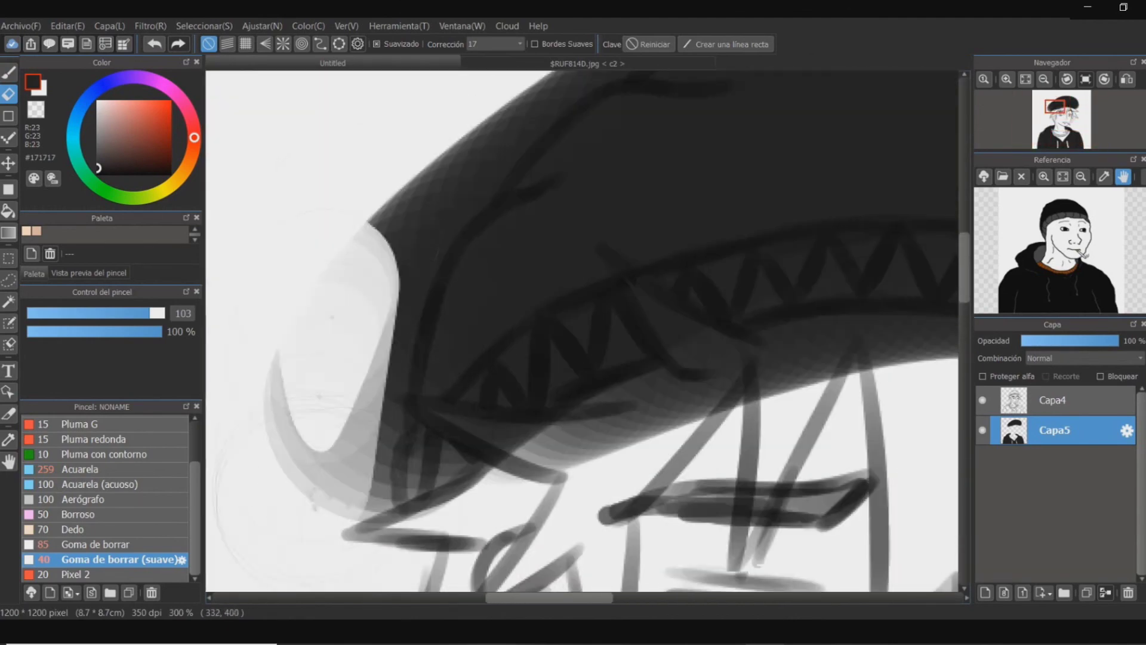
{"action": "left_click_drag", "start_coordinate": [507, 358], "coordinate": [464, 256]}
{"action": "left_click_drag", "start_coordinate": [430, 322], "coordinate": [588, 244]}
{"action": "left_click_drag", "start_coordinate": [776, 239], "coordinate": [328, 359]}
{"action": "mouse_move", "coordinate": [334, 293]}
{"action": "left_mouse_down"}
{"action": "mouse_move", "coordinate": [476, 292]}
{"action": "mouse_move", "coordinate": [734, 358]}
{"action": "left_mouse_up"}
{"action": "left_click_drag", "start_coordinate": [508, 359], "coordinate": [645, 260]}
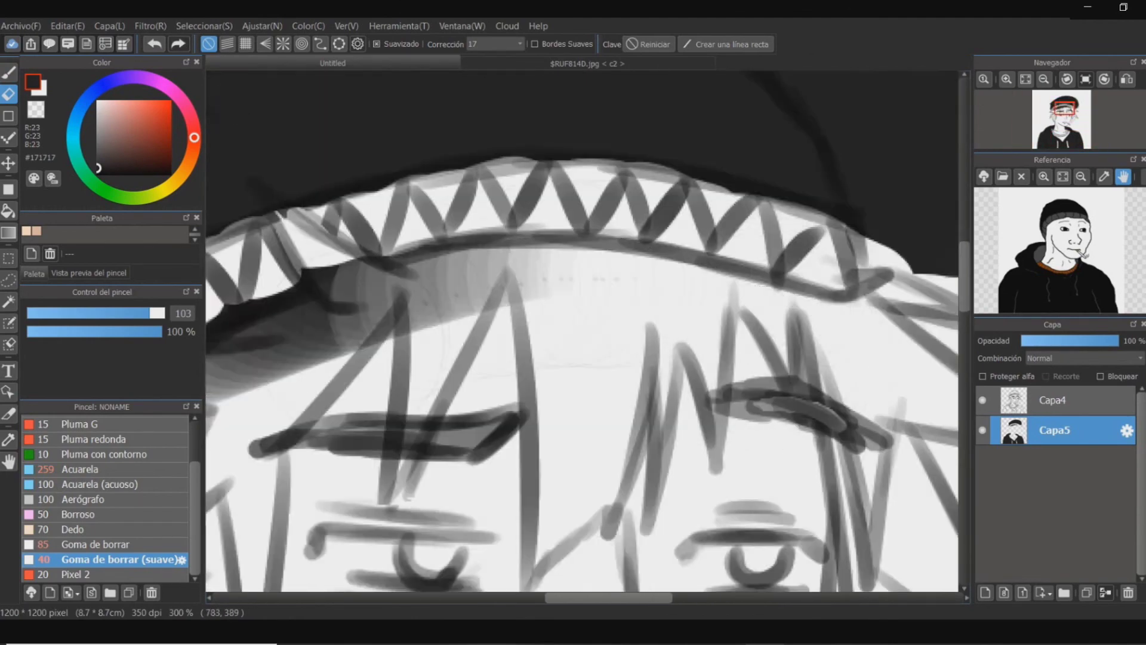
- Erase the leftover dark paint below the band and around the beanie's edge, and add a new layer beneath Capa5
{"action": "left_click_drag", "start_coordinate": [417, 257], "coordinate": [738, 372]}
{"action": "left_click_drag", "start_coordinate": [299, 358], "coordinate": [346, 225]}
{"action": "left_click_drag", "start_coordinate": [448, 141], "coordinate": [302, 256]}
{"action": "left_click_drag", "start_coordinate": [537, 239], "coordinate": [395, 312]}
{"action": "left_click_drag", "start_coordinate": [286, 227], "coordinate": [514, 229]}
{"action": "left_click_drag", "start_coordinate": [716, 298], "coordinate": [481, 308]}
{"action": "mouse_move", "coordinate": [411, 233]}
{"action": "left_mouse_down"}
{"action": "mouse_move", "coordinate": [555, 332]}
{"action": "mouse_move", "coordinate": [528, 289]}
{"action": "left_mouse_up"}
{"action": "left_click_drag", "start_coordinate": [486, 197], "coordinate": [597, 418]}
{"action": "left_click_drag", "start_coordinate": [573, 239], "coordinate": [764, 203]}
{"action": "left_click_drag", "start_coordinate": [358, 447], "coordinate": [824, 261]}
{"action": "left_click", "coordinate": [985, 592]}
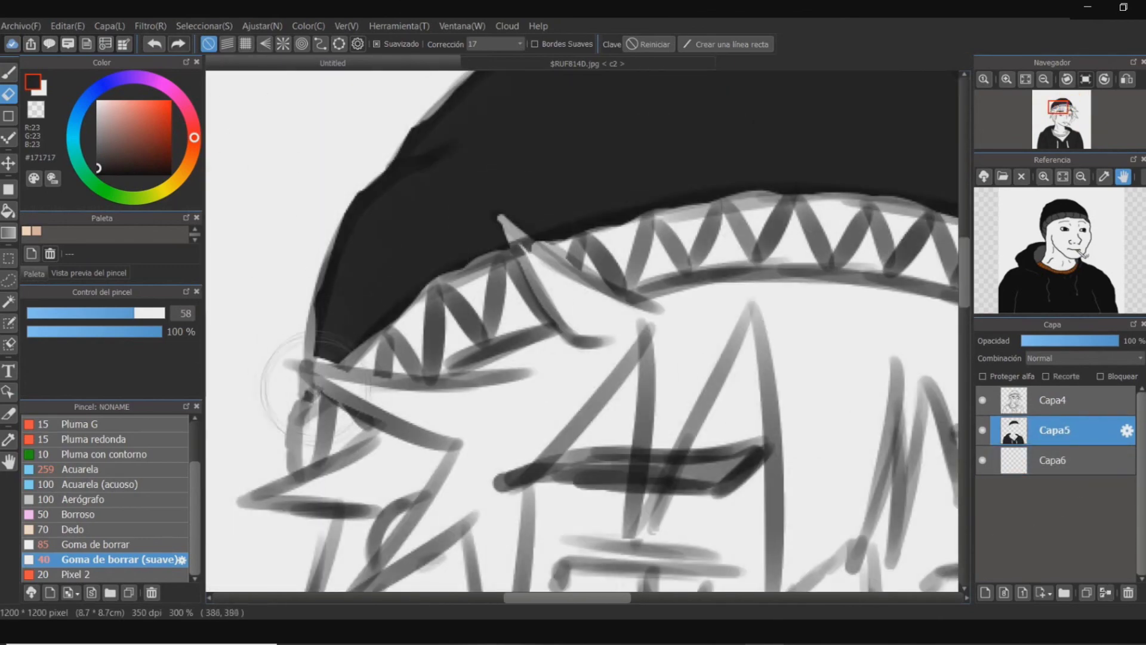
{"action": "scroll", "coordinate": [306, 393], "scroll_direction": "down", "scroll_amount": 2}
{"action": "left_click_drag", "start_coordinate": [359, 448], "coordinate": [470, 180]}
- Paint the hoodie's drawstrings and the beanie's zigzag band grey on Capa6
{"action": "left_click", "coordinate": [1055, 460]}
{"action": "left_click_drag", "start_coordinate": [597, 537], "coordinate": [376, 155]}
{"action": "left_click", "coordinate": [98, 138]}
{"action": "left_click_drag", "start_coordinate": [433, 304], "coordinate": [434, 418]}
{"action": "left_click_drag", "start_coordinate": [615, 304], "coordinate": [625, 418]}
{"action": "left_click_drag", "start_coordinate": [383, 316], "coordinate": [726, 293]}
{"action": "scroll", "coordinate": [537, 299], "scroll_direction": "up", "scroll_amount": 1}
{"action": "left_click_drag", "start_coordinate": [614, 418], "coordinate": [499, 451]}
{"action": "mouse_move", "coordinate": [477, 256]}
{"action": "left_mouse_down"}
{"action": "mouse_move", "coordinate": [405, 288]}
{"action": "mouse_move", "coordinate": [513, 262]}
{"action": "left_mouse_up"}
- Erase the excess grey paint around the filled details on Capa6
{"action": "key", "text": "e"}
{"action": "mouse_move", "coordinate": [597, 359]}
{"action": "left_mouse_down"}
{"action": "mouse_move", "coordinate": [487, 361]}
{"action": "mouse_move", "coordinate": [583, 197]}
{"action": "left_mouse_up"}
{"action": "left_click_drag", "start_coordinate": [583, 542], "coordinate": [635, 197]}
{"action": "scroll", "coordinate": [1061, 252], "scroll_direction": "up", "scroll_amount": 3}
- Sample the orange from the reference image's collar and paint the ribbed collar and shirt opening with Acuarela
{"action": "left_click", "coordinate": [1105, 177]}
{"action": "left_click", "coordinate": [989, 303]}
{"action": "key", "text": "b"}
{"action": "left_click", "coordinate": [118, 314]}
{"action": "mouse_move", "coordinate": [540, 509]}
{"action": "left_mouse_down"}
{"action": "mouse_move", "coordinate": [582, 331]}
{"action": "mouse_move", "coordinate": [537, 268]}
{"action": "left_mouse_up"}
{"action": "left_click_drag", "start_coordinate": [597, 323], "coordinate": [737, 185]}
{"action": "left_click_drag", "start_coordinate": [540, 268], "coordinate": [684, 149]}
{"action": "left_click_drag", "start_coordinate": [387, 293], "coordinate": [465, 379]}
{"action": "left_click_drag", "start_coordinate": [361, 200], "coordinate": [327, 217]}
{"action": "left_click", "coordinate": [99, 171]}
{"action": "scroll", "coordinate": [477, 292], "scroll_direction": "up", "scroll_amount": 2}
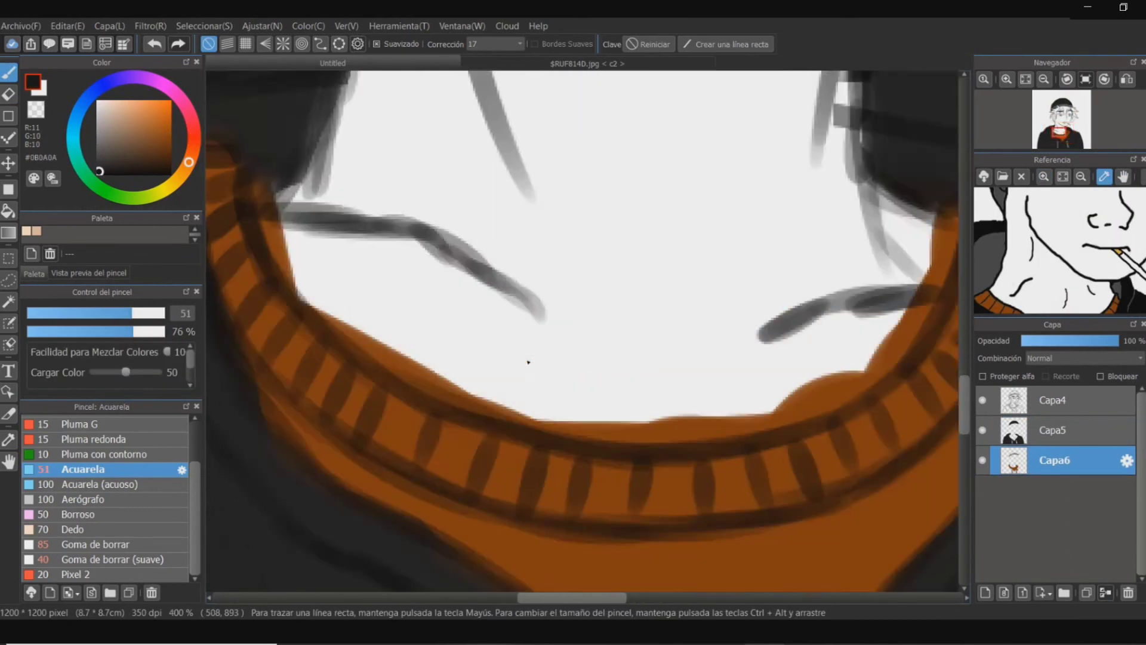
- Erase the orange paint spilling over the neck along the collar's inner edge, and merge Capa5 down into Capa6
{"action": "scroll", "coordinate": [530, 360], "scroll_direction": "down", "scroll_amount": 1}
{"action": "key", "text": "e"}
{"action": "left_click_drag", "start_coordinate": [388, 185], "coordinate": [507, 299]}
{"action": "left_click_drag", "start_coordinate": [568, 351], "coordinate": [411, 358]}
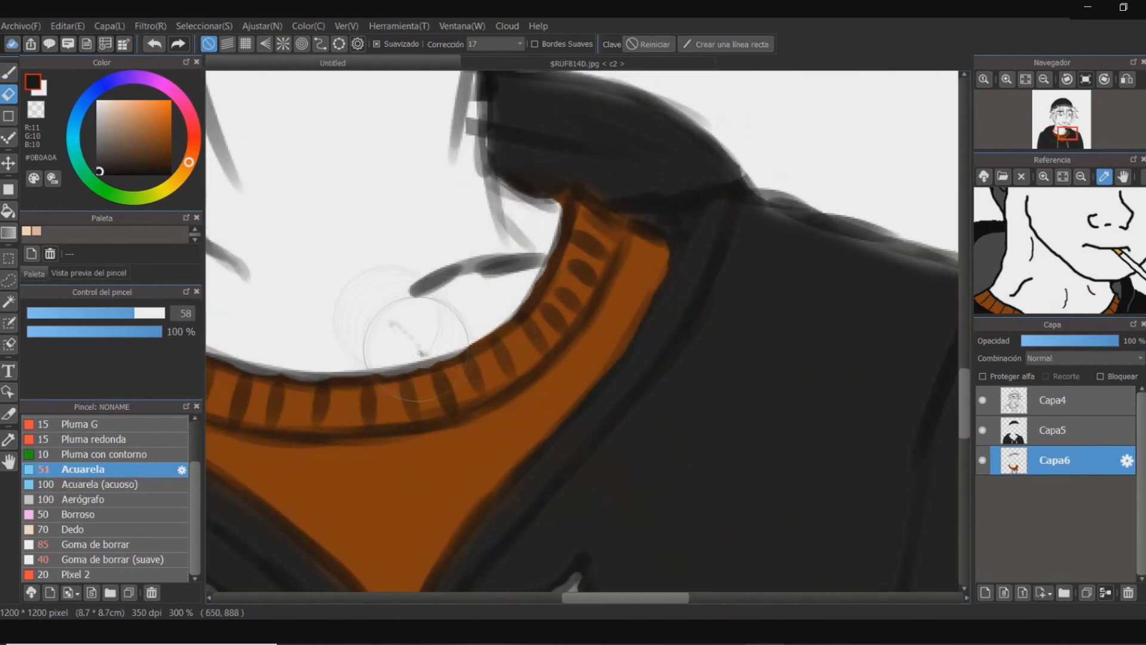
{"action": "scroll", "coordinate": [421, 353], "scroll_direction": "down", "scroll_amount": 1}
{"action": "left_click_drag", "start_coordinate": [291, 192], "coordinate": [565, 281]}
{"action": "left_click", "coordinate": [1052, 430]}
{"action": "left_click", "coordinate": [1105, 593]}
- Erase the stray paint around the face and neck on Capa6, and switch to the Lápiz brush
{"action": "left_click_drag", "start_coordinate": [546, 468], "coordinate": [396, 289]}
{"action": "left_click_drag", "start_coordinate": [429, 105], "coordinate": [504, 370]}
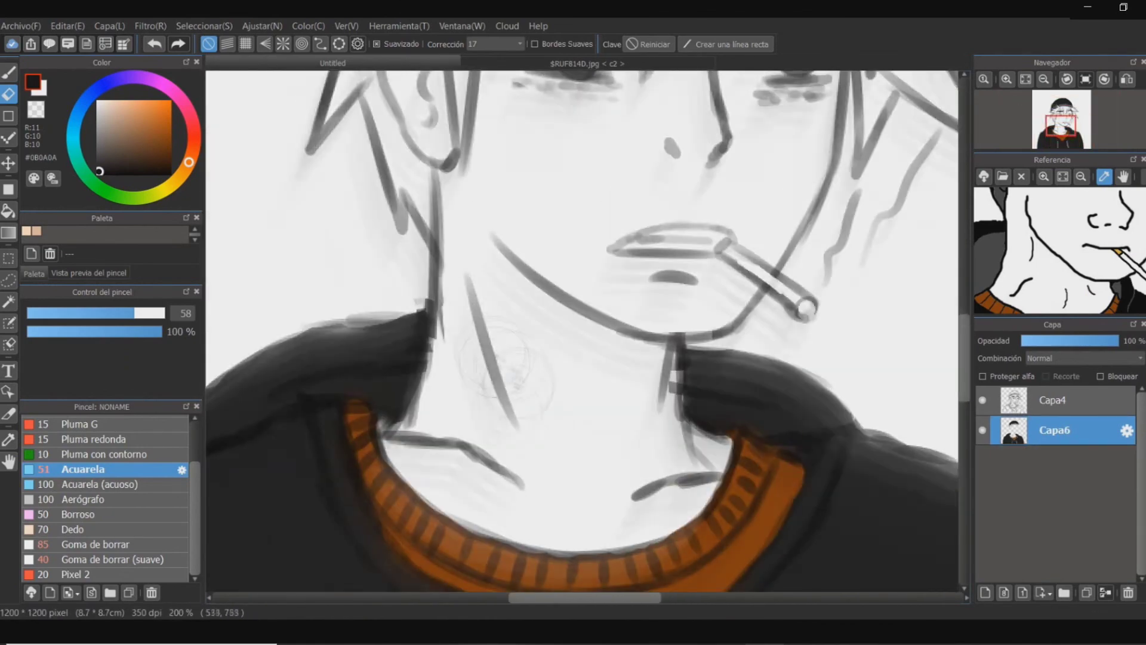
{"action": "scroll", "coordinate": [505, 367], "scroll_direction": "up", "scroll_amount": 1}
{"action": "left_click_drag", "start_coordinate": [627, 239], "coordinate": [454, 507]}
{"action": "left_click", "coordinate": [74, 421]}
{"action": "left_click", "coordinate": [1052, 400]}
{"action": "left_click_drag", "start_coordinate": [717, 465], "coordinate": [580, 336]}
{"action": "scroll", "coordinate": [745, 460], "scroll_direction": "down", "scroll_amount": 2}
{"action": "scroll", "coordinate": [607, 205], "scroll_direction": "up", "scroll_amount": 2}
{"action": "left_click", "coordinate": [781, 280]}
{"action": "key", "text": "ctrl+z"}
{"action": "key", "text": "ctrl+z"}
{"action": "scroll", "coordinate": [563, 315], "scroll_direction": "down", "scroll_amount": 2}
{"action": "scroll", "coordinate": [563, 239], "scroll_direction": "up", "scroll_amount": 1}
- Add a new layer below Capa6 and block in the hair in dark purplish grey #353544 with Lápiz at size 139
{"action": "left_click", "coordinate": [986, 592]}
{"action": "left_click_drag", "start_coordinate": [1054, 400], "coordinate": [1054, 461]}
{"action": "left_click_drag", "start_coordinate": [529, 358], "coordinate": [587, 375]}
{"action": "left_click", "coordinate": [104, 85]}
{"action": "left_click", "coordinate": [113, 155]}
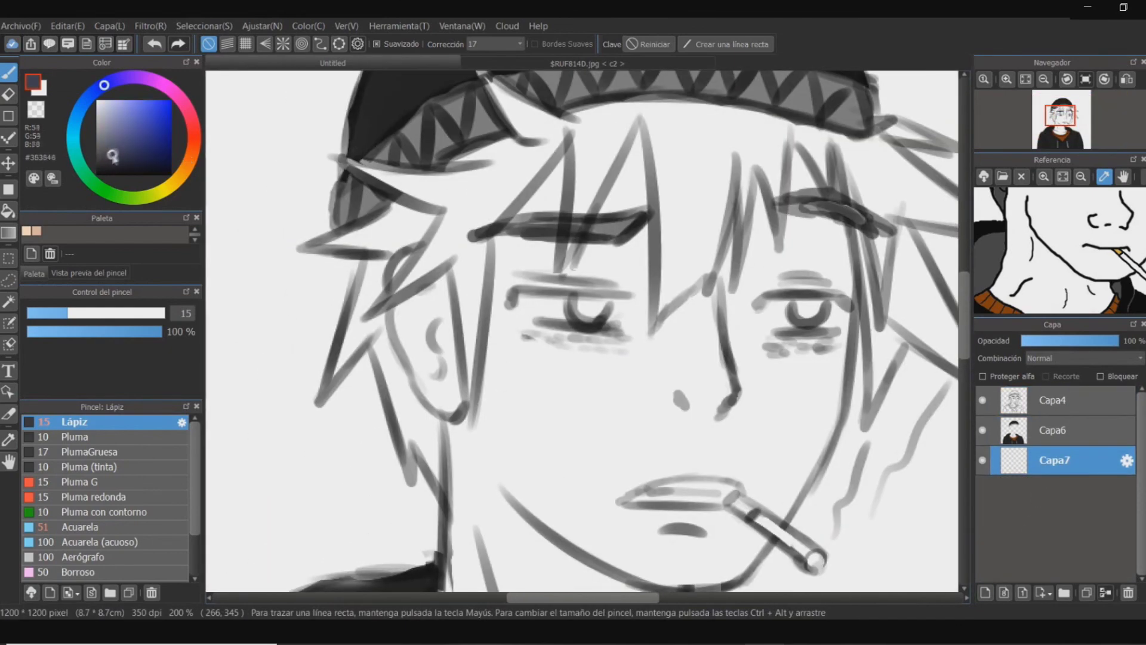
{"action": "key", "text": "ctrl+z"}
{"action": "scroll", "coordinate": [580, 330], "scroll_direction": "down", "scroll_amount": 2}
{"action": "scroll", "coordinate": [581, 330], "scroll_direction": "up", "scroll_amount": 1}
{"action": "left_click_drag", "start_coordinate": [119, 313], "coordinate": [158, 319]}
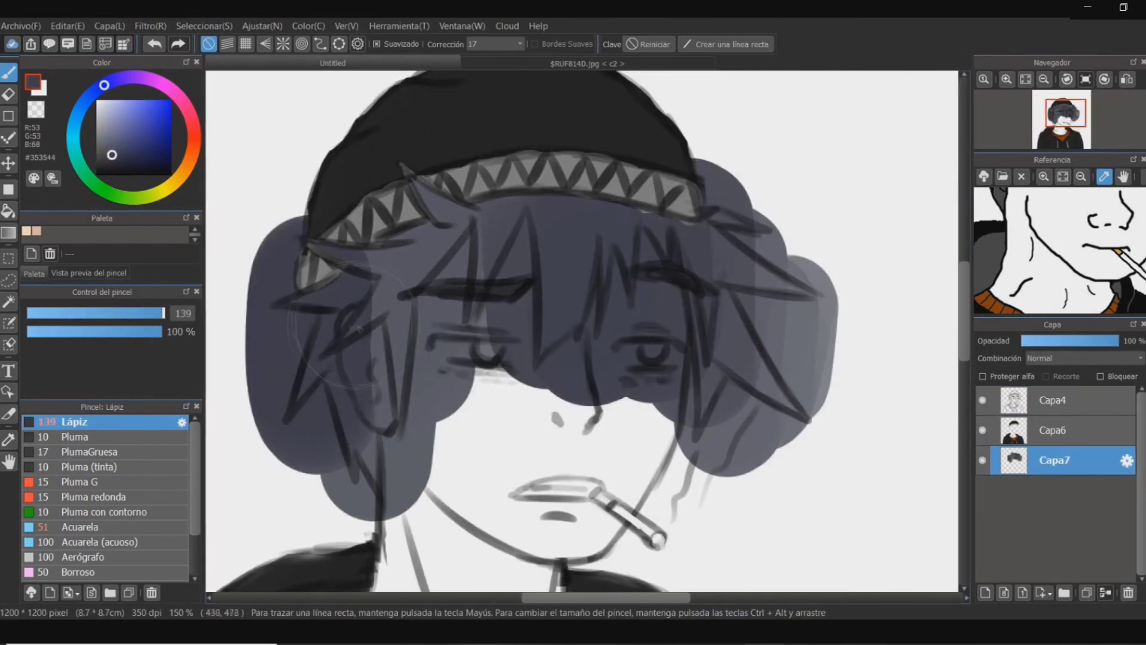
- Erase the stray paint along the beanie's band on Capa6
{"action": "left_click", "coordinate": [1054, 431]}
{"action": "left_click", "coordinate": [8, 95]}
{"action": "scroll", "coordinate": [750, 225], "scroll_direction": "up", "scroll_amount": 2}
{"action": "mouse_move", "coordinate": [417, 205]}
{"action": "left_mouse_down"}
{"action": "mouse_move", "coordinate": [530, 225]}
{"action": "mouse_move", "coordinate": [788, 189]}
{"action": "left_mouse_up"}
{"action": "mouse_move", "coordinate": [230, 367]}
{"action": "left_mouse_down"}
{"action": "mouse_move", "coordinate": [313, 370]}
{"action": "mouse_move", "coordinate": [657, 306]}
{"action": "mouse_move", "coordinate": [589, 335]}
{"action": "left_mouse_up"}
- Erase the hair colour on Capa7 from the ear and from outside the left-hand locks, following the line art
{"action": "left_click", "coordinate": [1054, 460]}
{"action": "left_click_drag", "start_coordinate": [399, 206], "coordinate": [406, 186]}
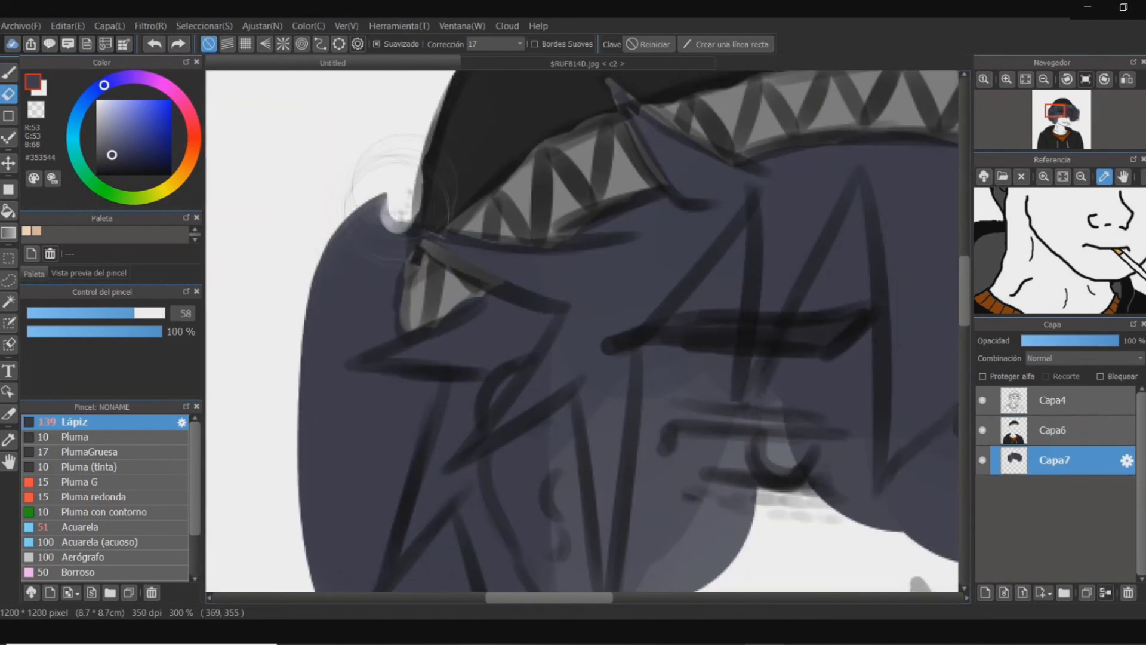
{"action": "left_click_drag", "start_coordinate": [397, 225], "coordinate": [358, 352]}
{"action": "mouse_move", "coordinate": [370, 382]}
{"action": "left_mouse_down"}
{"action": "mouse_move", "coordinate": [379, 194]}
{"action": "mouse_move", "coordinate": [396, 129]}
{"action": "left_mouse_up"}
{"action": "left_click_drag", "start_coordinate": [469, 188], "coordinate": [415, 340]}
{"action": "left_click_drag", "start_coordinate": [388, 166], "coordinate": [406, 412]}
{"action": "mouse_move", "coordinate": [475, 435]}
{"action": "left_mouse_down"}
{"action": "mouse_move", "coordinate": [341, 435]}
{"action": "mouse_move", "coordinate": [274, 374]}
{"action": "left_mouse_up"}
{"action": "left_click_drag", "start_coordinate": [304, 268], "coordinate": [376, 394]}
{"action": "scroll", "coordinate": [352, 397], "scroll_direction": "up", "scroll_amount": 3}
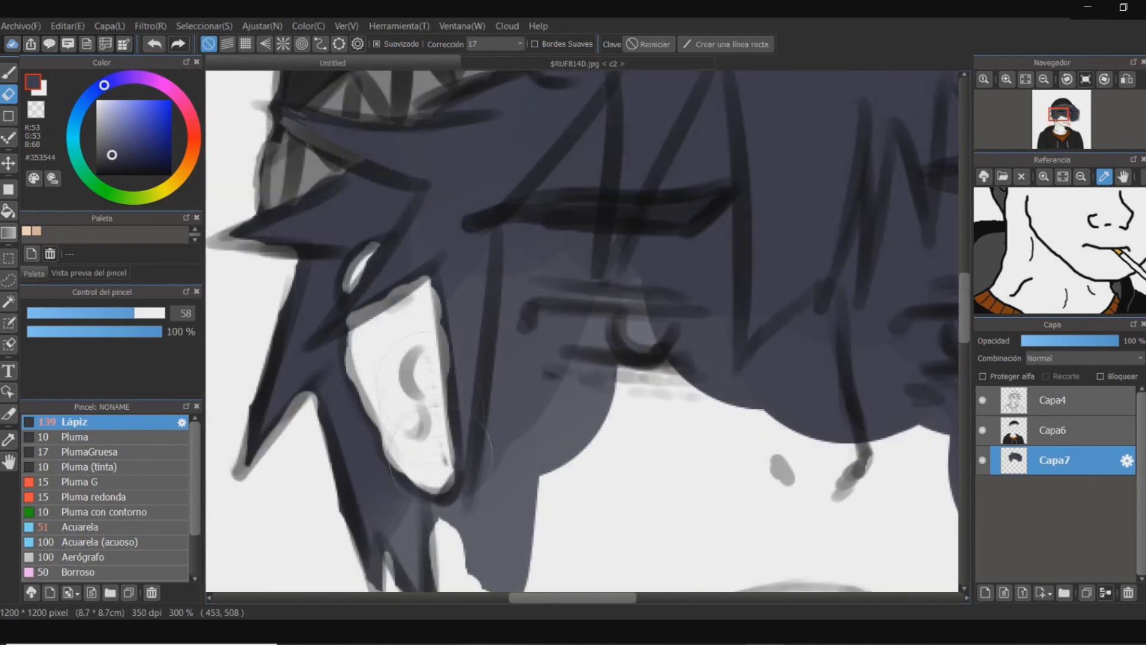
- Erase the hair colour from the left-hand cheek and start clearing the forehead beside the first fringe strand
{"action": "left_click_drag", "start_coordinate": [382, 353], "coordinate": [327, 208]}
{"action": "left_click_drag", "start_coordinate": [412, 340], "coordinate": [448, 478]}
{"action": "left_click_drag", "start_coordinate": [430, 298], "coordinate": [378, 455]}
{"action": "mouse_move", "coordinate": [421, 298]}
{"action": "left_mouse_down"}
{"action": "mouse_move", "coordinate": [418, 406]}
{"action": "mouse_move", "coordinate": [386, 375]}
{"action": "left_mouse_up"}
{"action": "left_click_drag", "start_coordinate": [442, 236], "coordinate": [376, 370]}
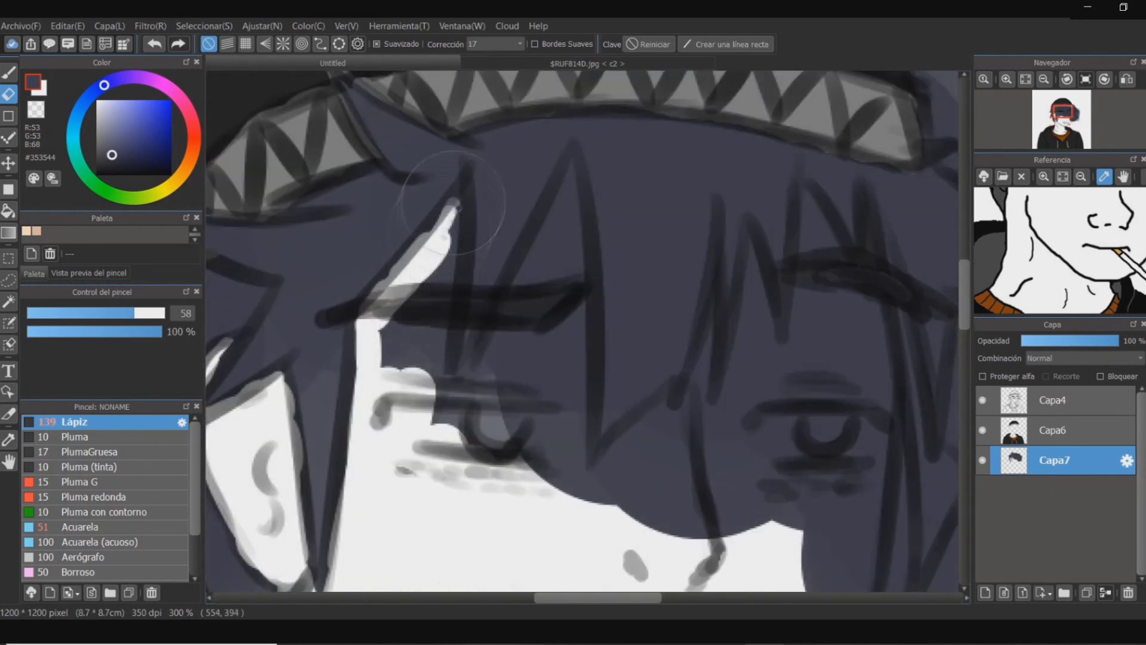
- Erase the hair colour covering both eyes, the nose and the gaps between the fringe strands
{"action": "left_click_drag", "start_coordinate": [442, 382], "coordinate": [361, 338]}
{"action": "left_click_drag", "start_coordinate": [486, 113], "coordinate": [388, 376]}
{"action": "left_click_drag", "start_coordinate": [450, 197], "coordinate": [422, 460]}
{"action": "left_click_drag", "start_coordinate": [537, 358], "coordinate": [364, 337]}
{"action": "mouse_move", "coordinate": [417, 333]}
{"action": "left_mouse_down"}
{"action": "mouse_move", "coordinate": [412, 382]}
{"action": "mouse_move", "coordinate": [385, 358]}
{"action": "left_mouse_up"}
{"action": "left_click_drag", "start_coordinate": [391, 202], "coordinate": [358, 364]}
{"action": "key", "text": "ctrl+z"}
{"action": "mouse_move", "coordinate": [429, 179]}
{"action": "left_mouse_down"}
{"action": "mouse_move", "coordinate": [416, 317]}
{"action": "mouse_move", "coordinate": [439, 477]}
{"action": "left_mouse_up"}
{"action": "left_click_drag", "start_coordinate": [423, 310], "coordinate": [373, 429]}
{"action": "left_click_drag", "start_coordinate": [427, 286], "coordinate": [376, 436]}
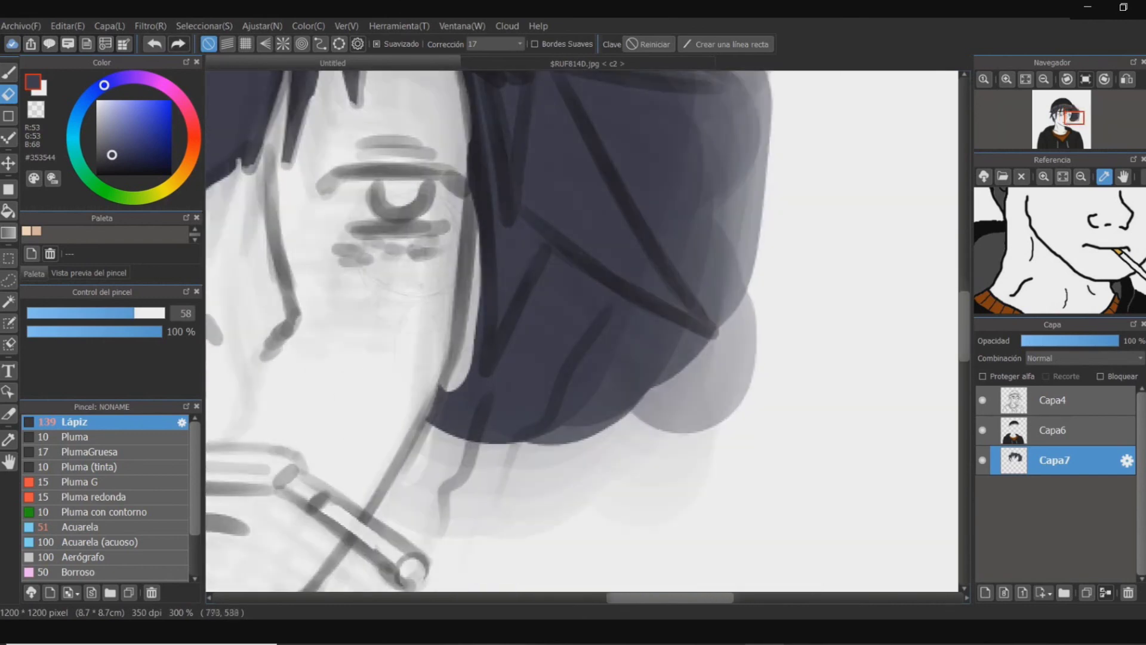
- Erase the hair colour outside the right-hand locks and around the cheek and smoke lines
{"action": "left_click_drag", "start_coordinate": [394, 322], "coordinate": [364, 394]}
{"action": "left_click_drag", "start_coordinate": [475, 339], "coordinate": [567, 343]}
{"action": "left_click_drag", "start_coordinate": [508, 238], "coordinate": [440, 399]}
{"action": "mouse_move", "coordinate": [433, 257]}
{"action": "left_mouse_down"}
{"action": "mouse_move", "coordinate": [537, 298]}
{"action": "mouse_move", "coordinate": [434, 361]}
{"action": "left_mouse_up"}
{"action": "left_click_drag", "start_coordinate": [454, 239], "coordinate": [543, 268]}
{"action": "left_click_drag", "start_coordinate": [418, 238], "coordinate": [487, 292]}
{"action": "left_click_drag", "start_coordinate": [409, 124], "coordinate": [500, 177]}
{"action": "left_click_drag", "start_coordinate": [448, 298], "coordinate": [788, 351]}
{"action": "scroll", "coordinate": [107, 507], "scroll_direction": "down", "scroll_amount": 5}
- Clean the fringe tips and the remaining gaps between the hair strands with Goma de borrar (suave)
{"action": "left_click", "coordinate": [114, 560]}
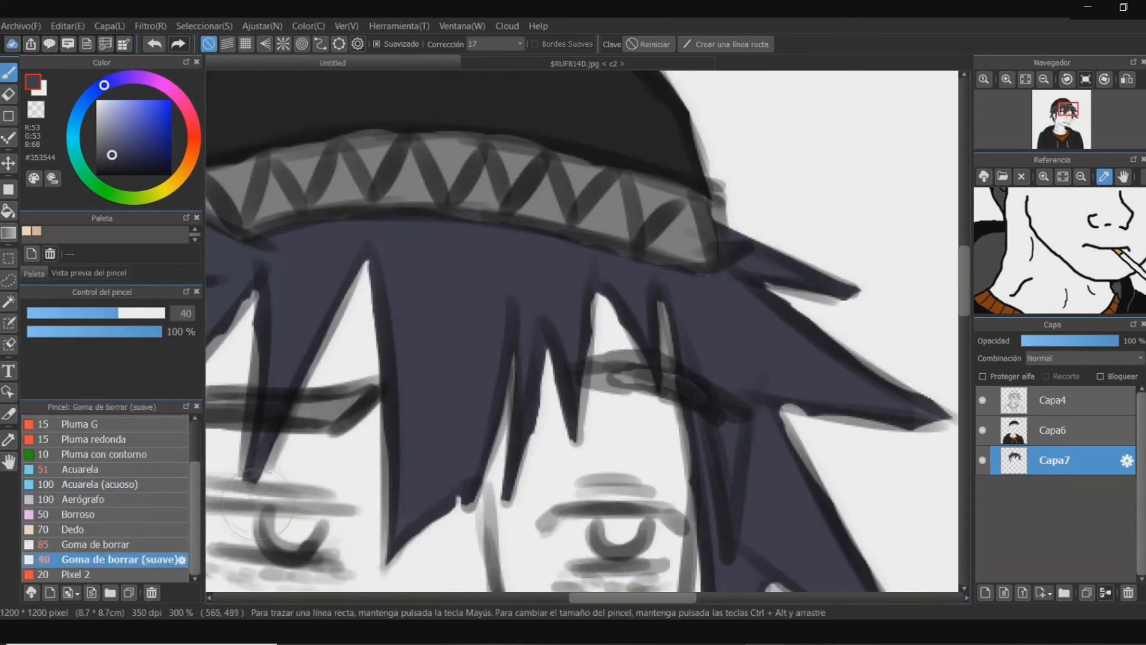
{"action": "left_click_drag", "start_coordinate": [358, 382], "coordinate": [790, 313]}
{"action": "left_click_drag", "start_coordinate": [119, 313], "coordinate": [106, 312]}
{"action": "left_click_drag", "start_coordinate": [305, 375], "coordinate": [360, 396]}
{"action": "key", "text": "ctrl+z"}
{"action": "left_click_drag", "start_coordinate": [418, 418], "coordinate": [468, 259]}
{"action": "left_click_drag", "start_coordinate": [477, 358], "coordinate": [464, 271]}
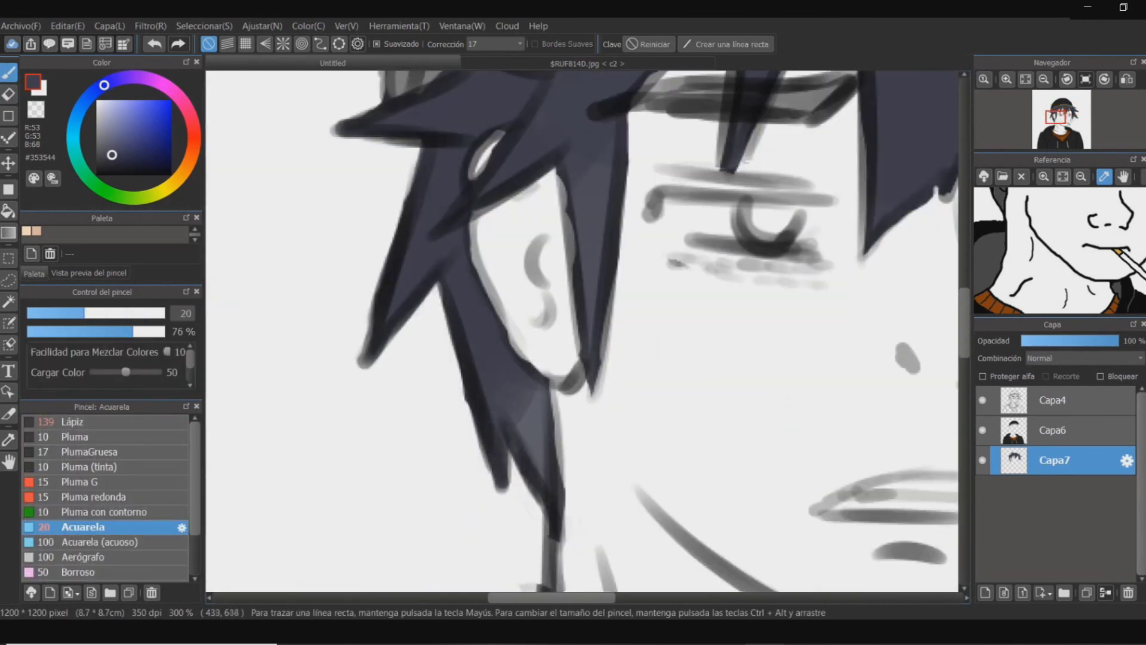
- Retouch the edges of the side locks, fringe and beanie tuft with Acuarela at size 20, and reset the canvas rotation
{"action": "left_click_drag", "start_coordinate": [603, 239], "coordinate": [519, 281]}
{"action": "left_click_drag", "start_coordinate": [522, 120], "coordinate": [283, 345]}
{"action": "mouse_move", "coordinate": [537, 298]}
{"action": "left_mouse_down"}
{"action": "mouse_move", "coordinate": [523, 356]}
{"action": "mouse_move", "coordinate": [546, 284]}
{"action": "left_mouse_up"}
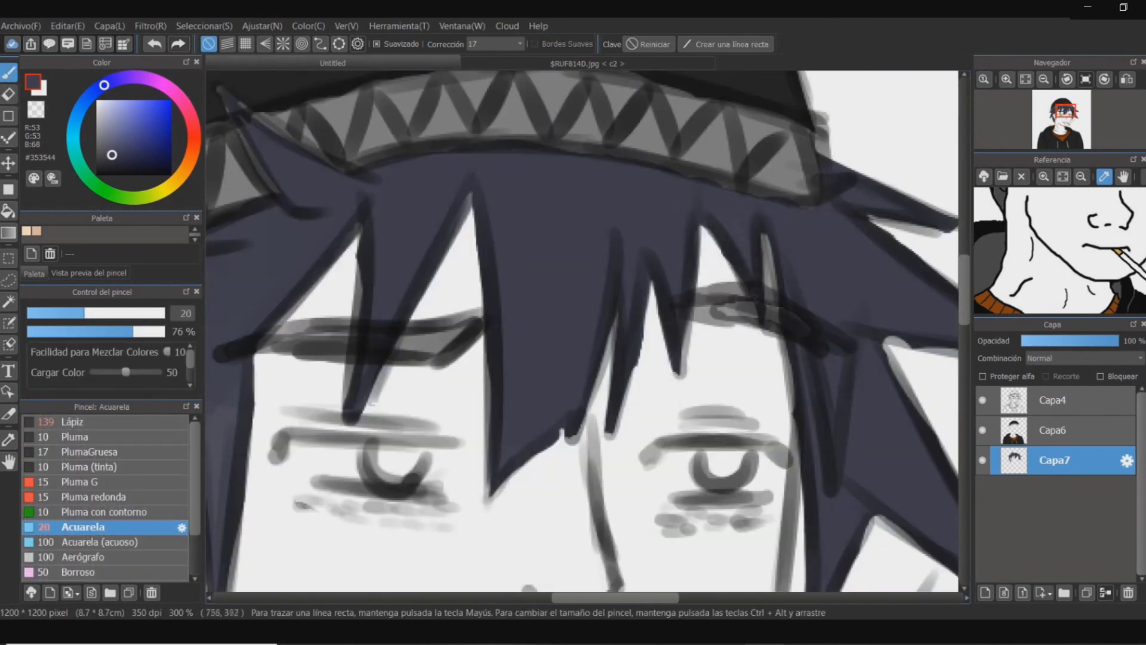
{"action": "left_click_drag", "start_coordinate": [657, 418], "coordinate": [525, 256]}
{"action": "mouse_move", "coordinate": [812, 155]}
{"action": "left_mouse_down"}
{"action": "mouse_move", "coordinate": [572, 334]}
{"action": "mouse_move", "coordinate": [542, 430]}
{"action": "left_mouse_up"}
{"action": "left_click_drag", "start_coordinate": [418, 251], "coordinate": [517, 276]}
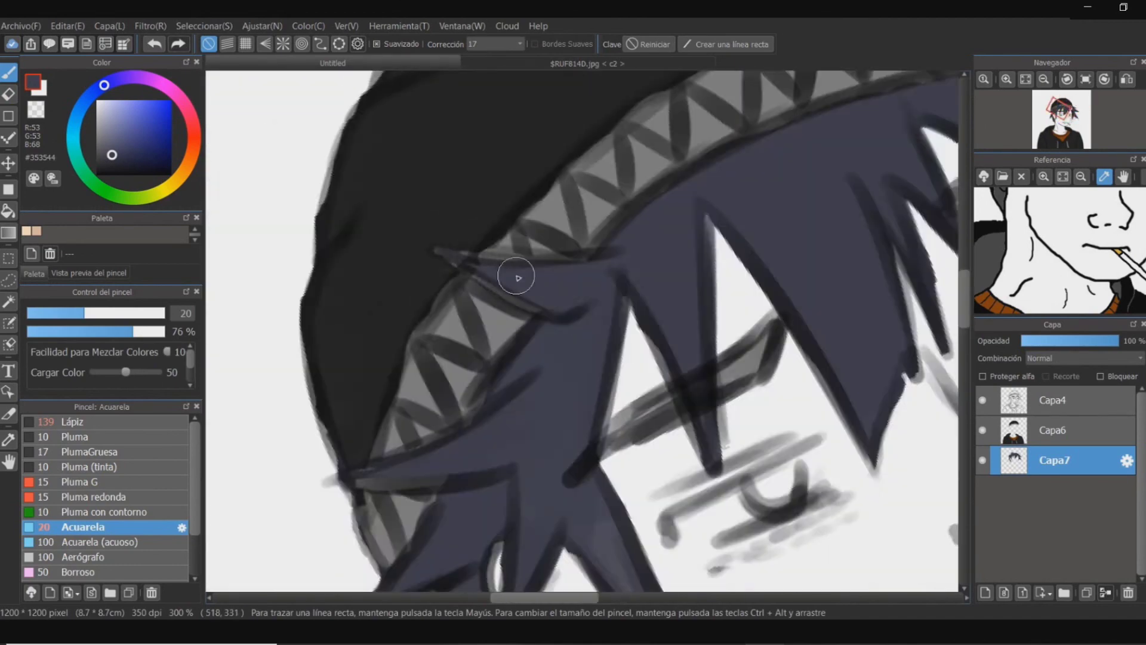
{"action": "scroll", "coordinate": [637, 218], "scroll_direction": "up", "scroll_amount": 1}
{"action": "scroll", "coordinate": [637, 218], "scroll_direction": "down", "scroll_amount": 1}
{"action": "left_click", "coordinate": [1085, 79]}
- Merge Capa6 down into Capa7, add a new layer, place it below Capa7 and select Capa7
{"action": "left_click", "coordinate": [1053, 429]}
{"action": "left_click", "coordinate": [1105, 592]}
{"action": "left_click", "coordinate": [985, 592]}
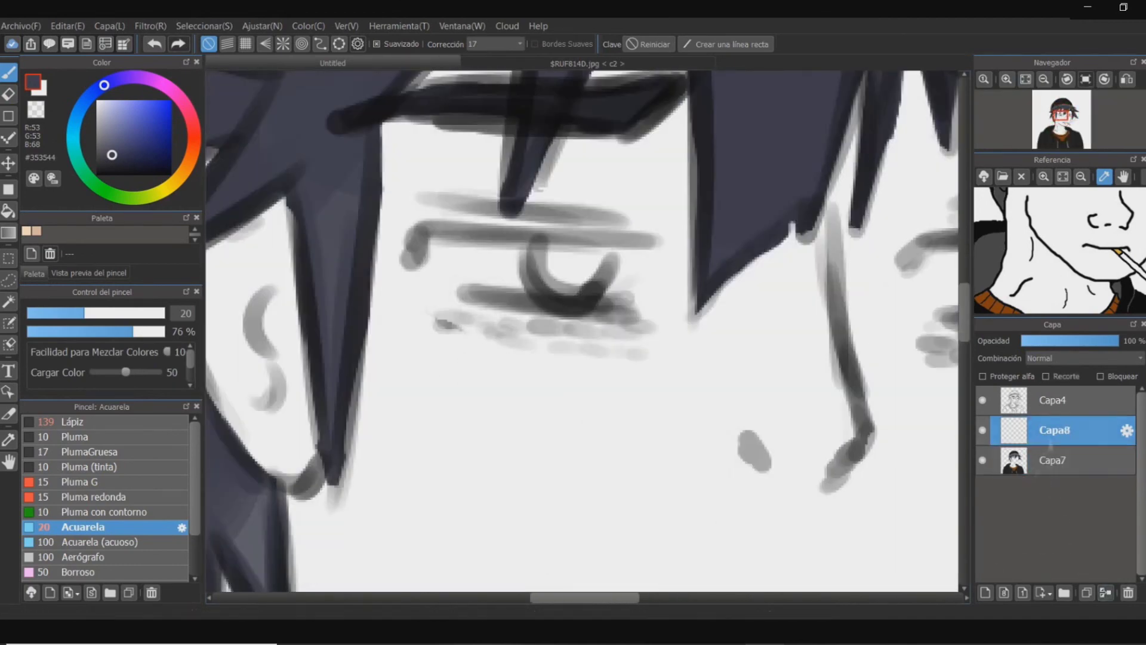
{"action": "left_click_drag", "start_coordinate": [461, 335], "coordinate": [489, 388]}
{"action": "scroll", "coordinate": [581, 335], "scroll_direction": "down", "scroll_amount": 2}
{"action": "left_click", "coordinate": [1053, 430]}
{"action": "scroll", "coordinate": [581, 331], "scroll_direction": "up", "scroll_amount": 1}
- Sample the beanie's dark grey #181818 and retouch the beanie and its outline with Acuarela on Capa7
{"action": "left_click_drag", "start_coordinate": [478, 179], "coordinate": [517, 438]}
{"action": "right_click", "coordinate": [281, 286]}
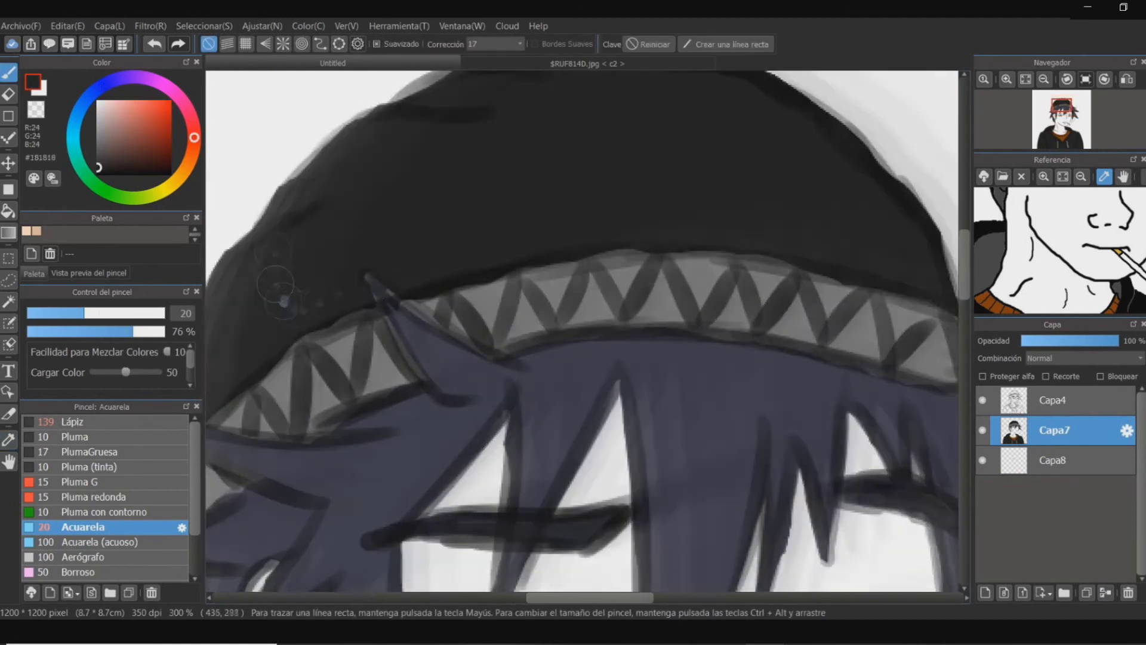
{"action": "left_click_drag", "start_coordinate": [281, 287], "coordinate": [394, 375]}
{"action": "left_click_drag", "start_coordinate": [865, 311], "coordinate": [508, 334]}
{"action": "left_click_drag", "start_coordinate": [627, 537], "coordinate": [633, 119]}
{"action": "left_click_drag", "start_coordinate": [705, 322], "coordinate": [573, 338]}
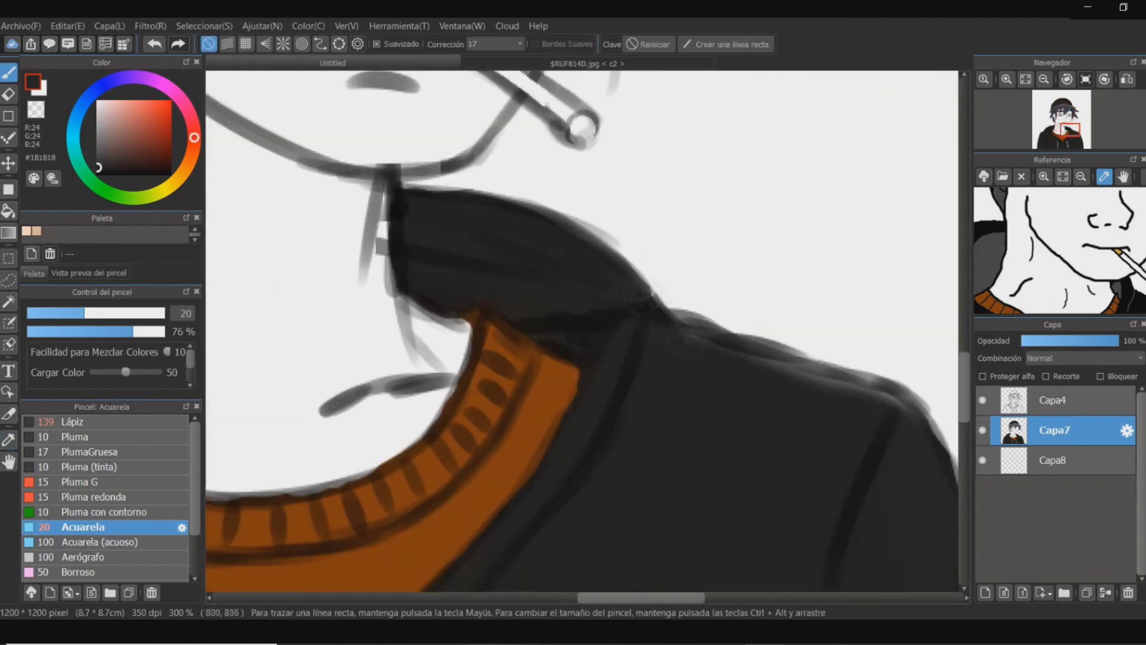
- Retouch the hoodie's hood, shoulder, drawstring edges and neckline in dark grey with Acuarela
{"action": "left_click_drag", "start_coordinate": [931, 525], "coordinate": [587, 311]}
{"action": "left_click_drag", "start_coordinate": [477, 406], "coordinate": [837, 162]}
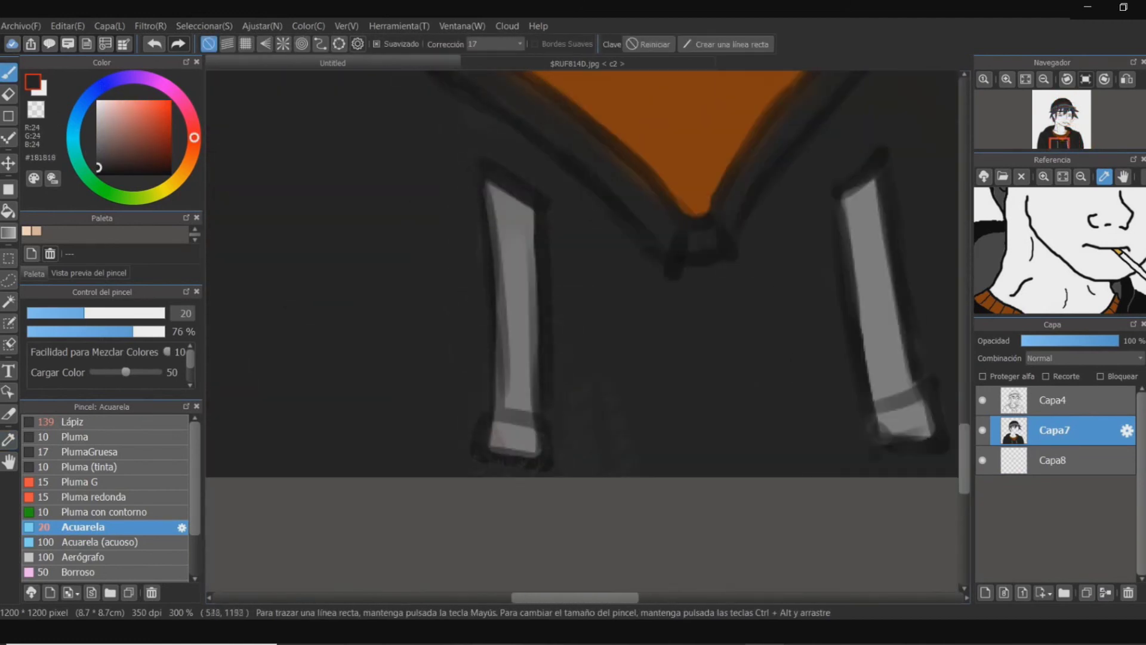
{"action": "left_click_drag", "start_coordinate": [269, 143], "coordinate": [860, 531]}
{"action": "left_click_drag", "start_coordinate": [883, 126], "coordinate": [447, 343]}
{"action": "left_click", "coordinate": [8, 73]}
{"action": "left_click_drag", "start_coordinate": [597, 477], "coordinate": [493, 196]}
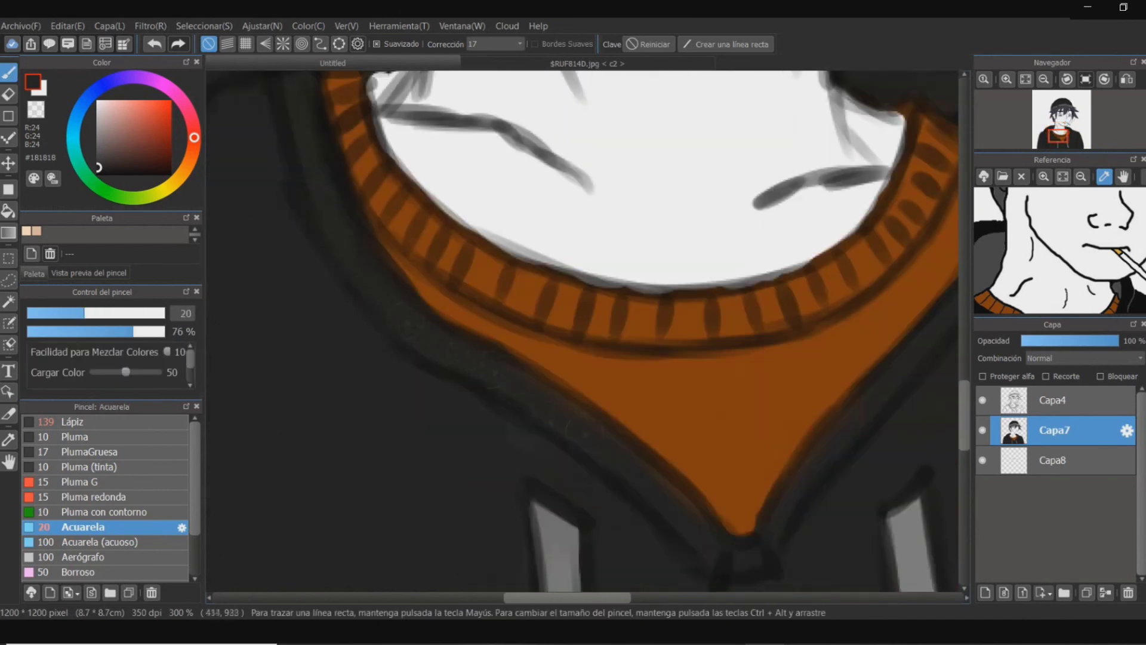
{"action": "left_click_drag", "start_coordinate": [716, 370], "coordinate": [494, 236]}
{"action": "left_click_drag", "start_coordinate": [717, 238], "coordinate": [424, 474]}
- Merge Capa7 down into Capa8, add a clipping layer above it and set the Acuarela size to 134
{"action": "scroll", "coordinate": [613, 488], "scroll_direction": "down", "scroll_amount": 4}
{"action": "left_click", "coordinate": [1105, 592]}
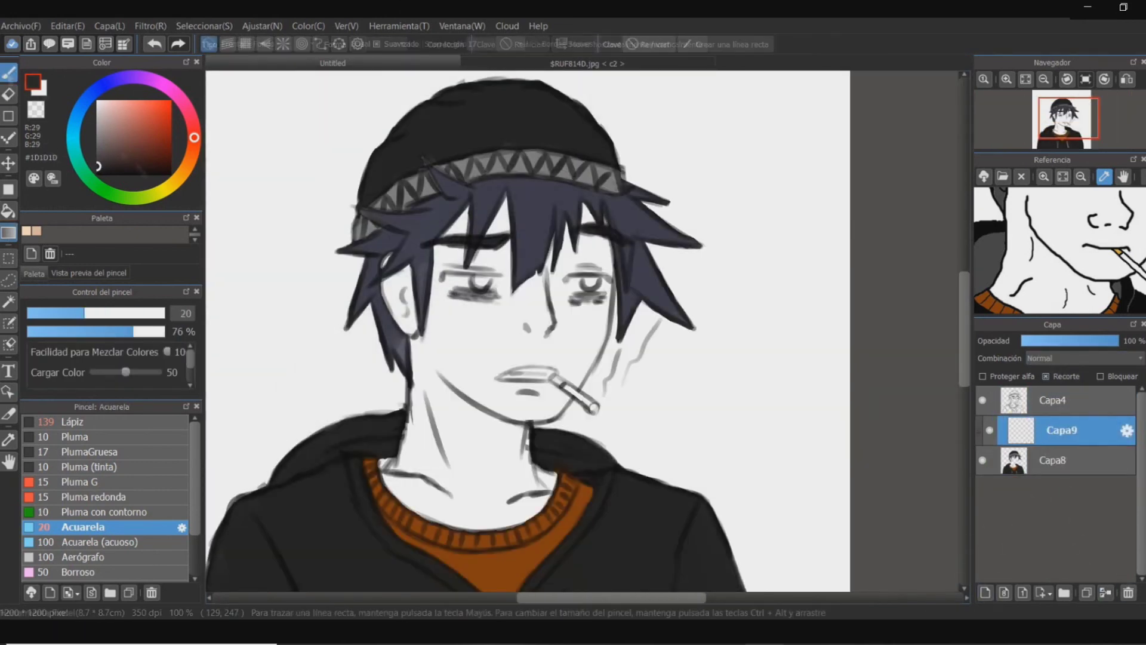
{"action": "left_click_drag", "start_coordinate": [85, 313], "coordinate": [162, 313]}
{"action": "left_click_drag", "start_coordinate": [703, 237], "coordinate": [671, 298]}
{"action": "scroll", "coordinate": [560, 389], "scroll_direction": "up", "scroll_amount": 2}
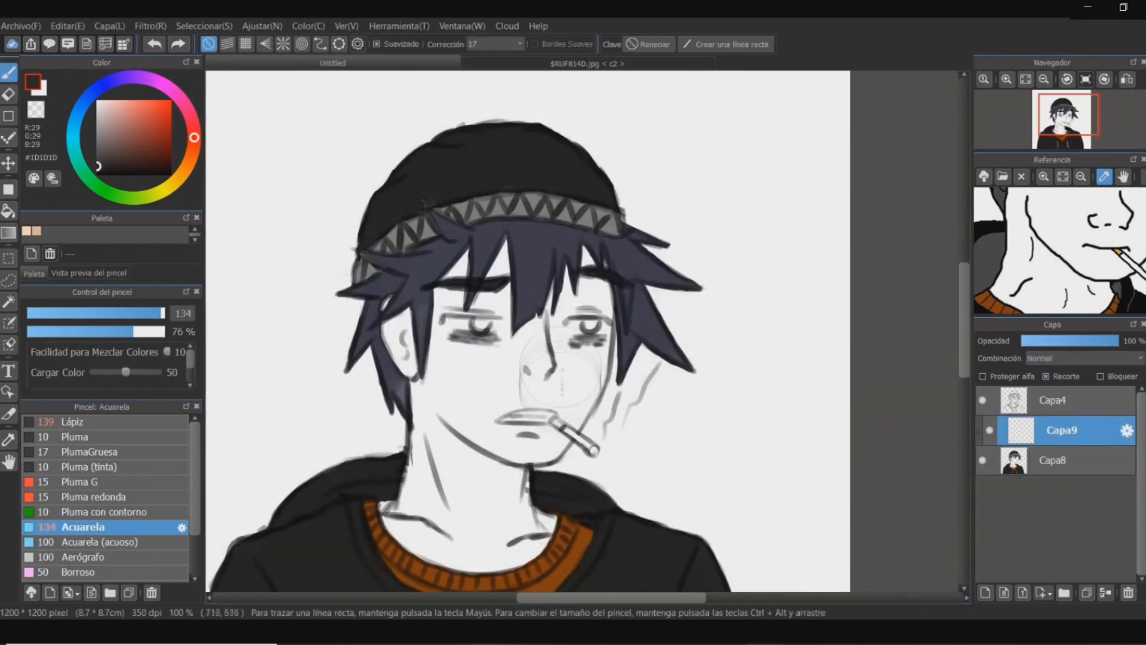
- Merge the clipping layer Capa9 down into Capa8 and set the Acuarela brush size to 26
{"action": "scroll", "coordinate": [107, 527], "scroll_direction": "down", "scroll_amount": 1}
{"action": "left_click", "coordinate": [80, 530]}
{"action": "mouse_move", "coordinate": [126, 313]}
{"action": "left_mouse_down"}
{"action": "mouse_move", "coordinate": [142, 313]}
{"action": "mouse_move", "coordinate": [98, 313]}
{"action": "left_mouse_up"}
{"action": "left_click", "coordinate": [1106, 593]}
{"action": "left_click", "coordinate": [81, 485]}
{"action": "scroll", "coordinate": [323, 363], "scroll_direction": "up", "scroll_amount": 3}
{"action": "scroll", "coordinate": [492, 332], "scroll_direction": "down", "scroll_amount": 2}
{"action": "scroll", "coordinate": [561, 418], "scroll_direction": "up", "scroll_amount": 3}
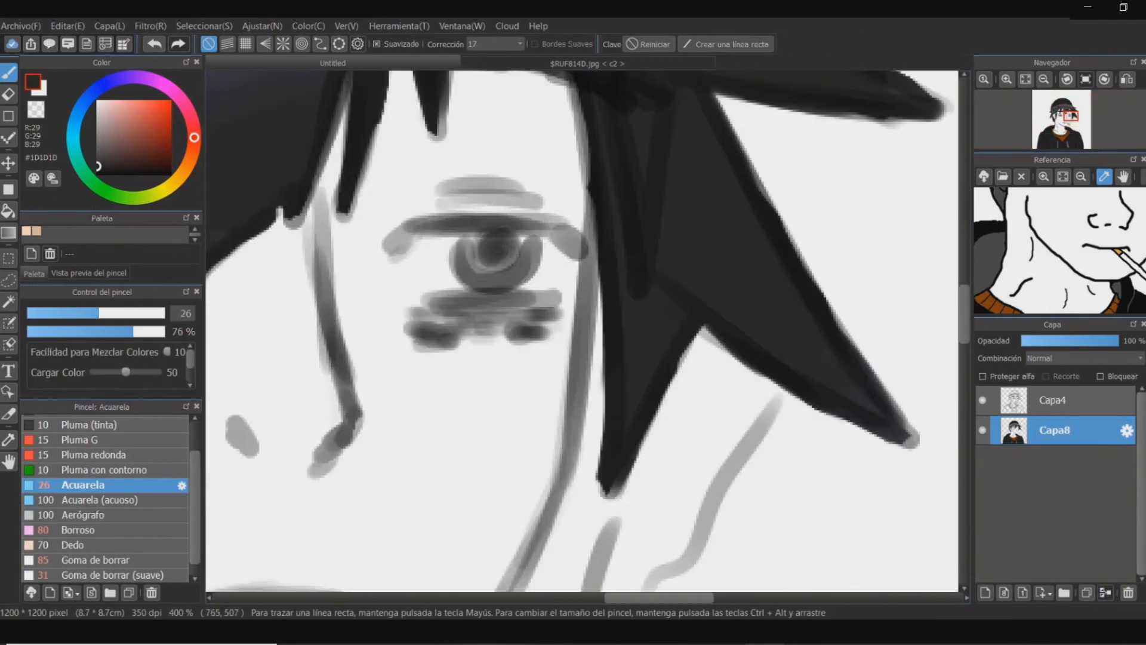
- Paint both irises dark blue-grey on Capa8, clean up around them with the eraser and refine them with Acuarela at size 12.2
{"action": "left_click_drag", "start_coordinate": [471, 254], "coordinate": [520, 257]}
{"action": "left_click", "coordinate": [8, 94]}
{"action": "left_click_drag", "start_coordinate": [418, 298], "coordinate": [819, 290]}
{"action": "left_click_drag", "start_coordinate": [716, 298], "coordinate": [463, 322]}
{"action": "left_click", "coordinate": [9, 72]}
{"action": "left_click_drag", "start_coordinate": [98, 313], "coordinate": [59, 312]}
{"action": "left_click_drag", "start_coordinate": [418, 298], "coordinate": [622, 325]}
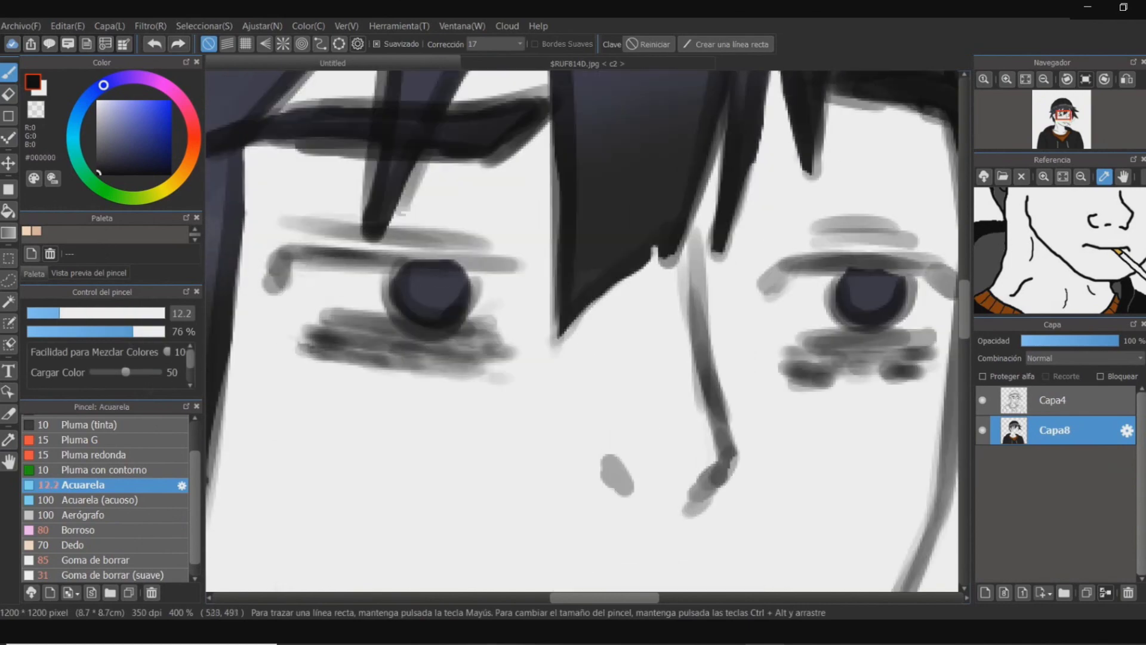
- Colour the cigarette's filter yellow and its lit tip red #DF190E on Capa8 with Pluma (tinta) at size 10
{"action": "left_click_drag", "start_coordinate": [556, 389], "coordinate": [485, 370]}
{"action": "scroll", "coordinate": [582, 332], "scroll_direction": "down", "scroll_amount": 2}
{"action": "scroll", "coordinate": [692, 457], "scroll_direction": "up", "scroll_amount": 3}
{"action": "left_click", "coordinate": [1118, 252]}
{"action": "left_click_drag", "start_coordinate": [373, 200], "coordinate": [418, 236]}
{"action": "left_click", "coordinate": [165, 113]}
{"action": "left_click_drag", "start_coordinate": [610, 376], "coordinate": [627, 399]}
{"action": "scroll", "coordinate": [582, 332], "scroll_direction": "down", "scroll_amount": 3}
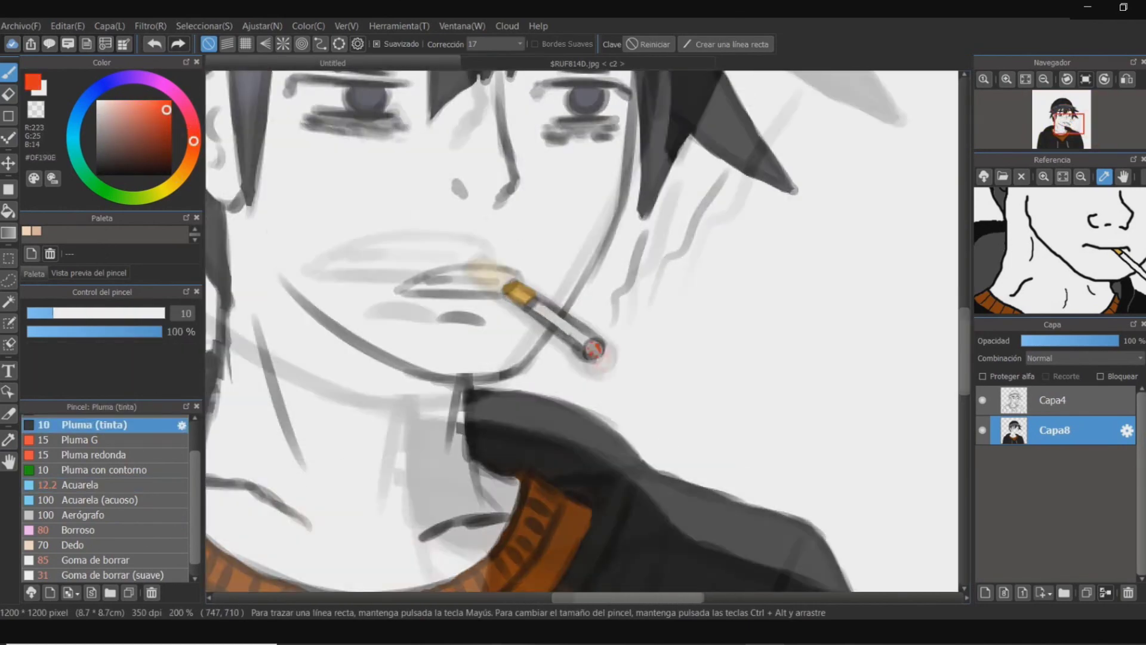
- Add a layer above Capa8 and paint soft light-grey #CACACA smoke beside the cigarette with Aerógrafo at size 54
{"action": "left_click", "coordinate": [86, 514]}
{"action": "scroll", "coordinate": [582, 331], "scroll_direction": "down", "scroll_amount": 2}
{"action": "left_click_drag", "start_coordinate": [162, 313], "coordinate": [133, 312]}
{"action": "left_click", "coordinate": [100, 108]}
{"action": "scroll", "coordinate": [645, 334], "scroll_direction": "up", "scroll_amount": 1}
{"action": "scroll", "coordinate": [582, 331], "scroll_direction": "up", "scroll_amount": 1}
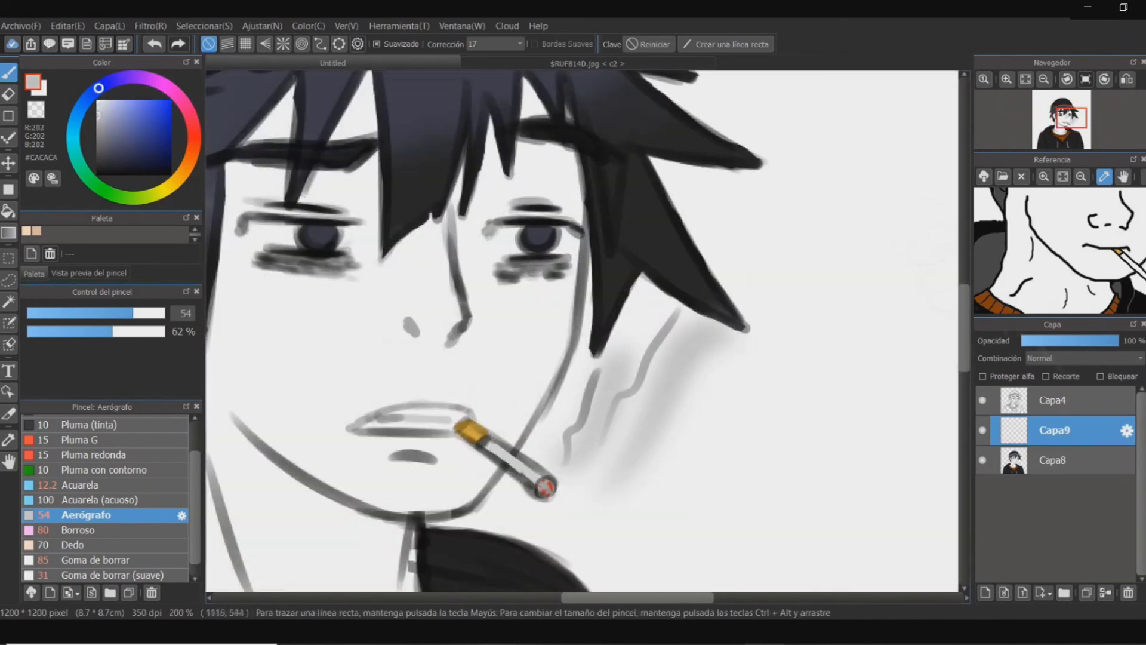
- Erase the hard smoke lines beside the face and darken the eye details in black with Pluma (tinta) at size 10
{"action": "left_click", "coordinate": [8, 95]}
{"action": "left_click", "coordinate": [1052, 400]}
{"action": "scroll", "coordinate": [582, 331], "scroll_direction": "down", "scroll_amount": 4}
{"action": "left_click", "coordinate": [94, 424]}
{"action": "scroll", "coordinate": [582, 332], "scroll_direction": "up", "scroll_amount": 4}
{"action": "left_click", "coordinate": [8, 72]}
{"action": "scroll", "coordinate": [548, 335], "scroll_direction": "down", "scroll_amount": 2}
{"action": "scroll", "coordinate": [547, 335], "scroll_direction": "down", "scroll_amount": 2}
{"action": "left_click", "coordinate": [1053, 430]}
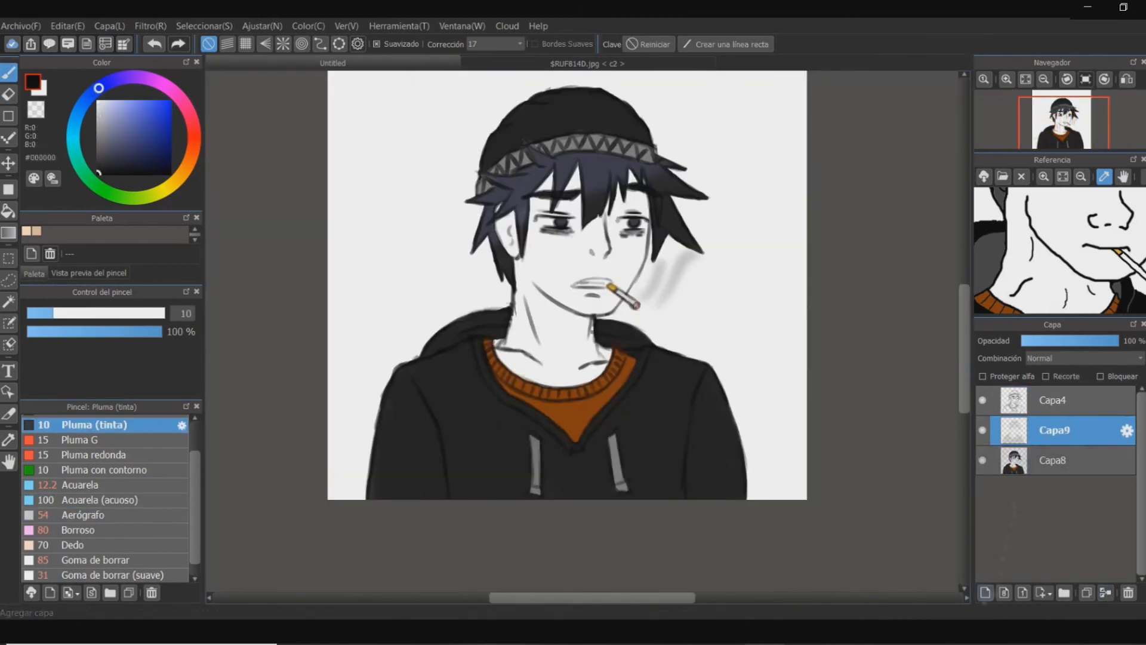
- Colour the skin #FFF0E3 on Capa9 below Capa8 and erase the excess from the eye whites, lips and area outside the face
{"action": "left_click", "coordinate": [9, 95]}
{"action": "scroll", "coordinate": [582, 331], "scroll_direction": "up", "scroll_amount": 3}
{"action": "left_click_drag", "start_coordinate": [133, 312], "coordinate": [96, 313]}
{"action": "scroll", "coordinate": [582, 331], "scroll_direction": "up", "scroll_amount": 1}
{"action": "mouse_move", "coordinate": [388, 261]}
{"action": "left_mouse_down"}
{"action": "mouse_move", "coordinate": [508, 269]}
{"action": "mouse_move", "coordinate": [636, 254]}
{"action": "left_mouse_up"}
{"action": "left_click_drag", "start_coordinate": [537, 352], "coordinate": [435, 350]}
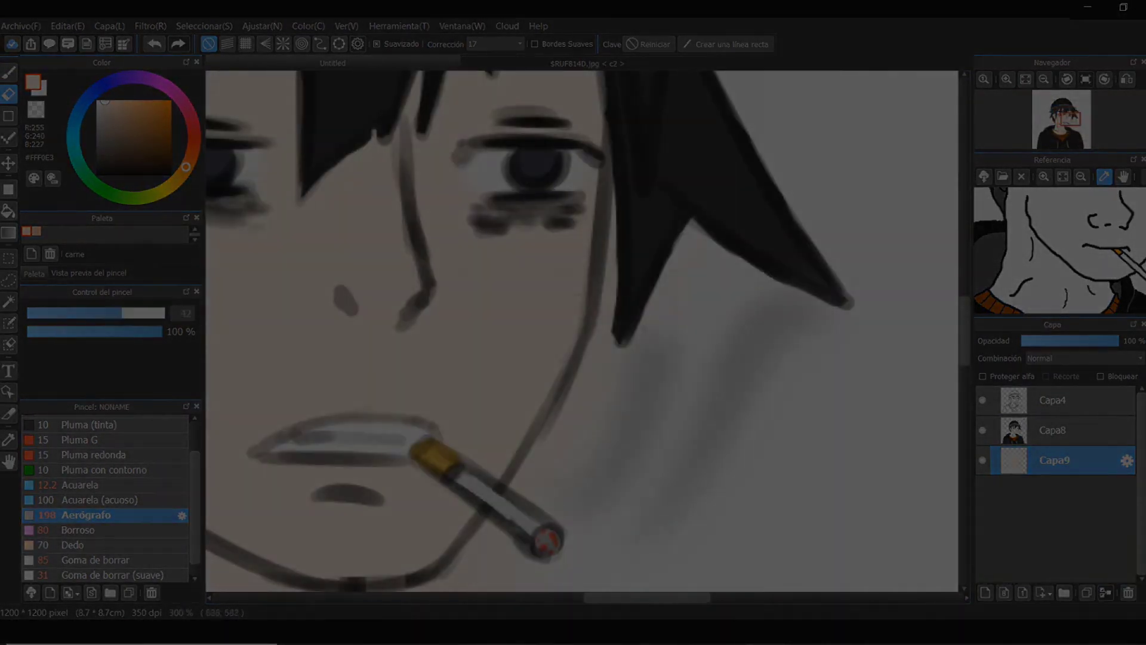